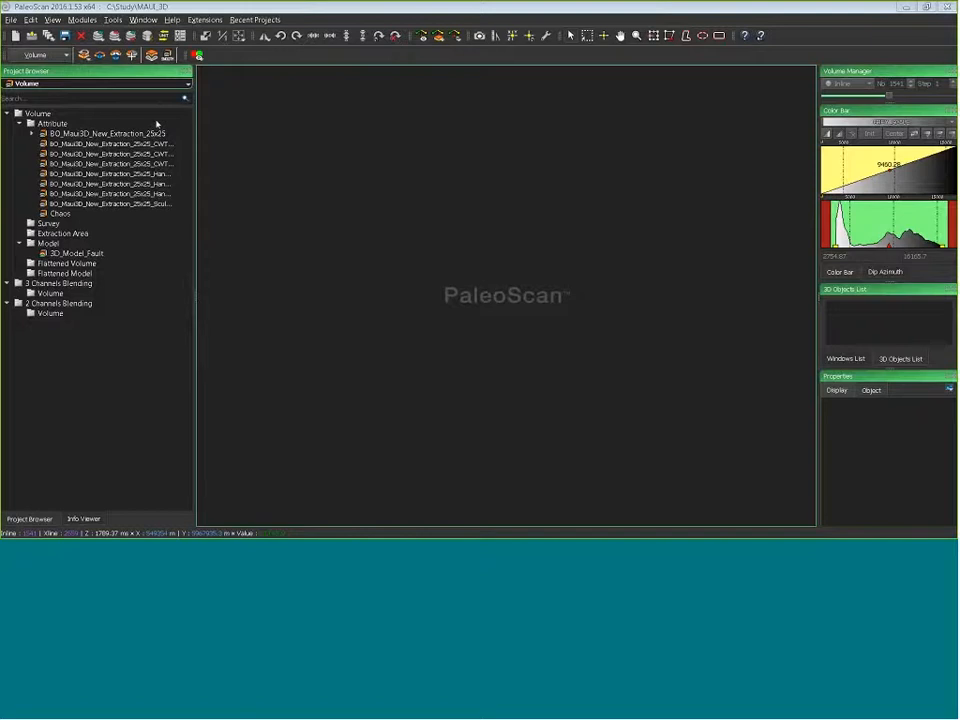
Open the BO_Maui3D_New_Extraction_25x25 volume in a 2D view, inspect its inline section enlarged, and restore the view to normal size
double_click(145, 136)
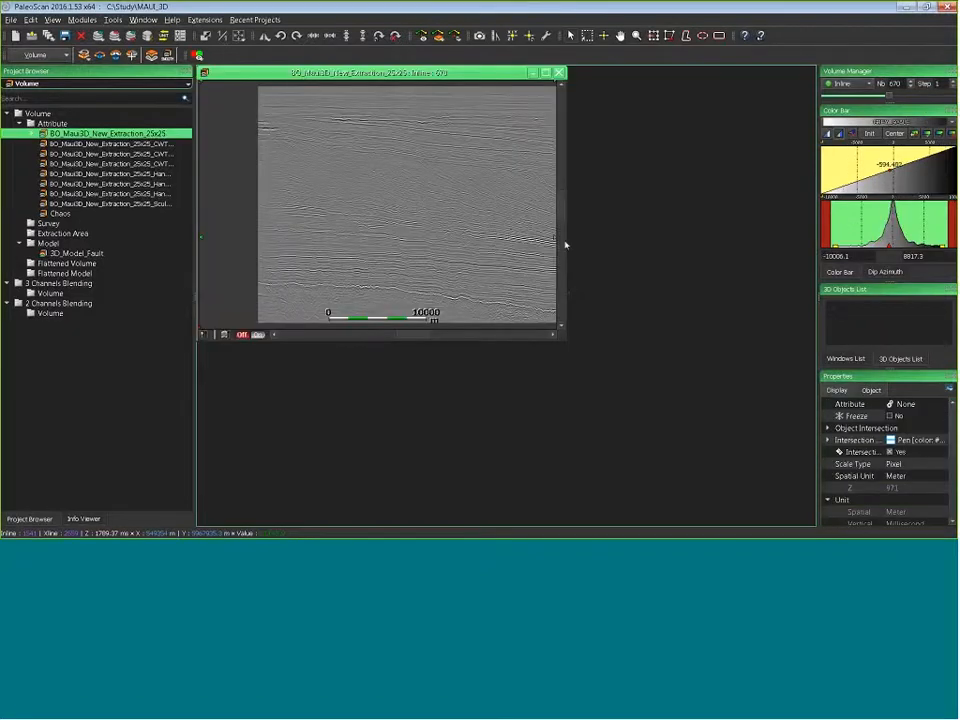
left_click(546, 74)
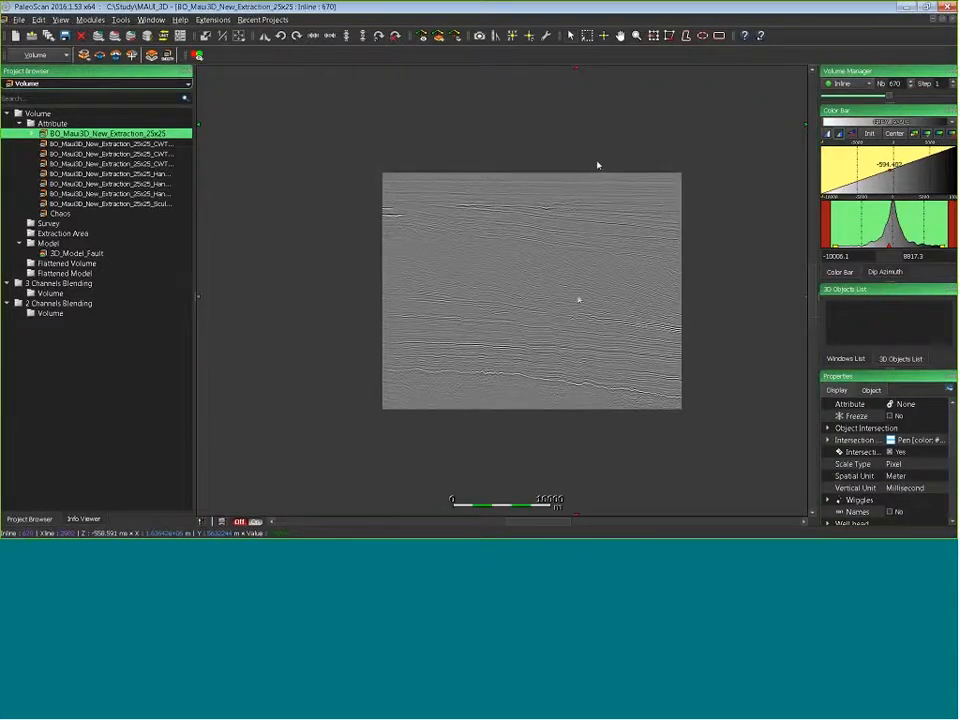
middle_click_drag(558, 285, 499, 275)
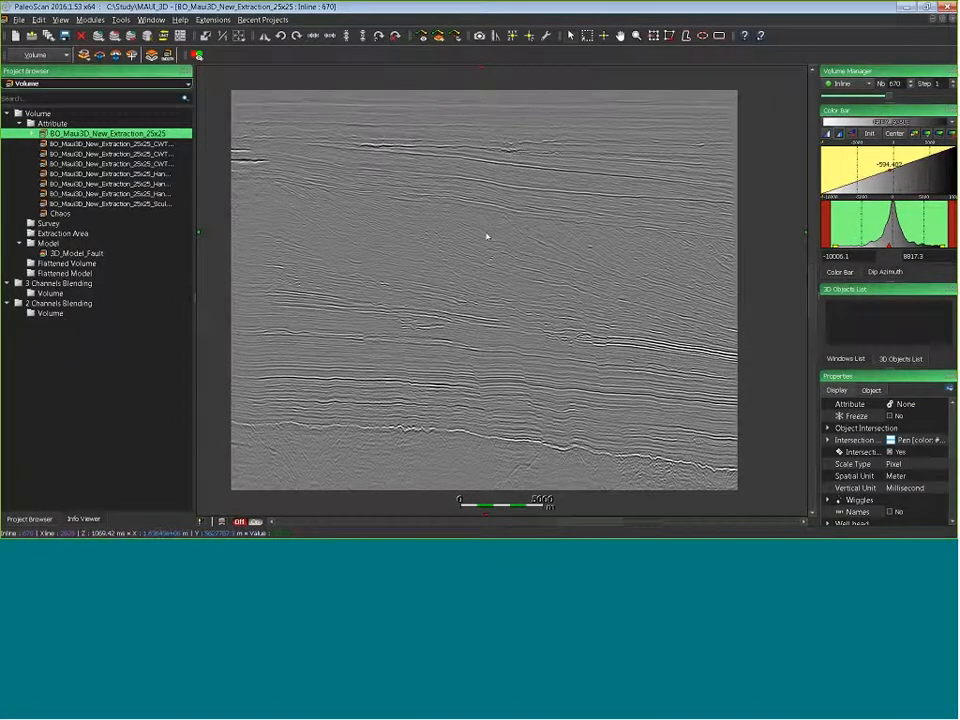
middle_click_drag(487, 236, 489, 237)
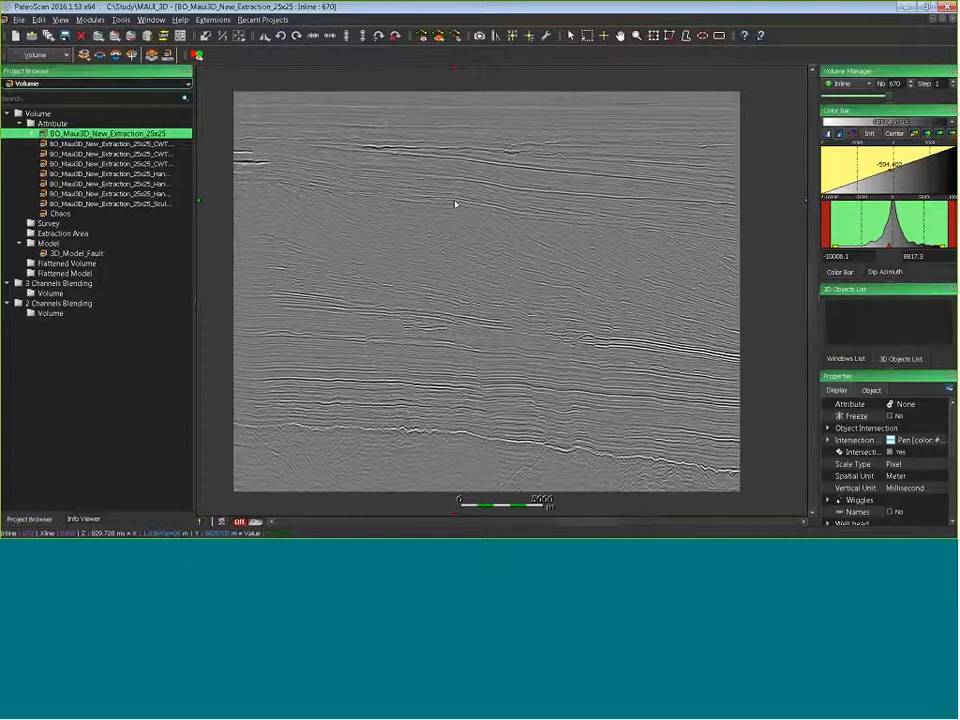
left_click(944, 19)
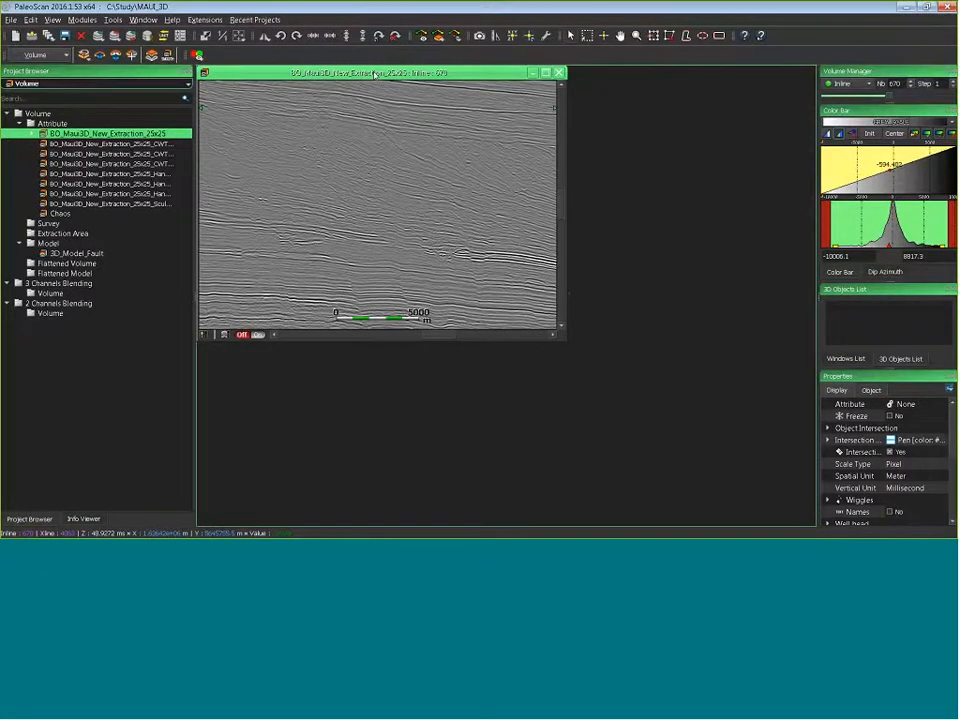
Display the inline section in the 3D Viewer, synchronized with its 2D view, and tile the two views side by side
right_click(374, 78)
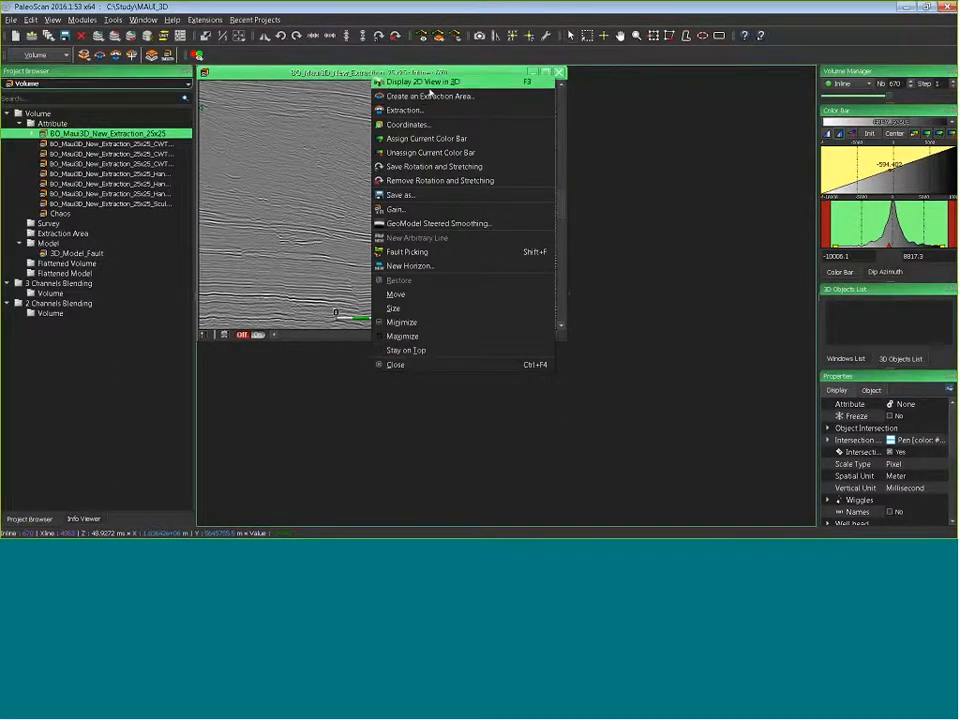
left_click(520, 84)
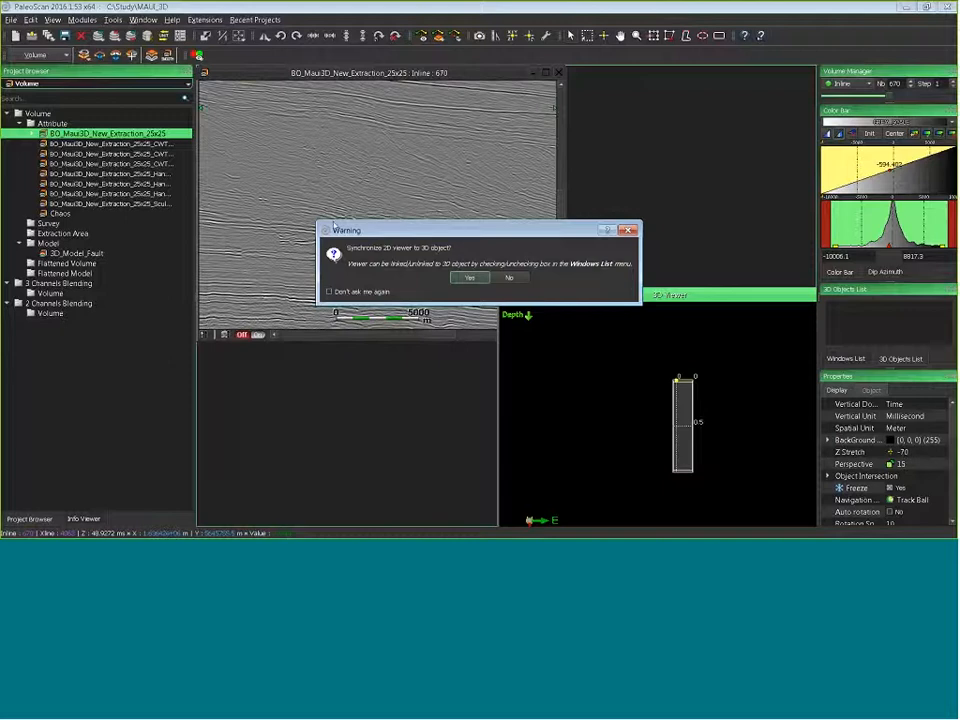
left_click(470, 278)
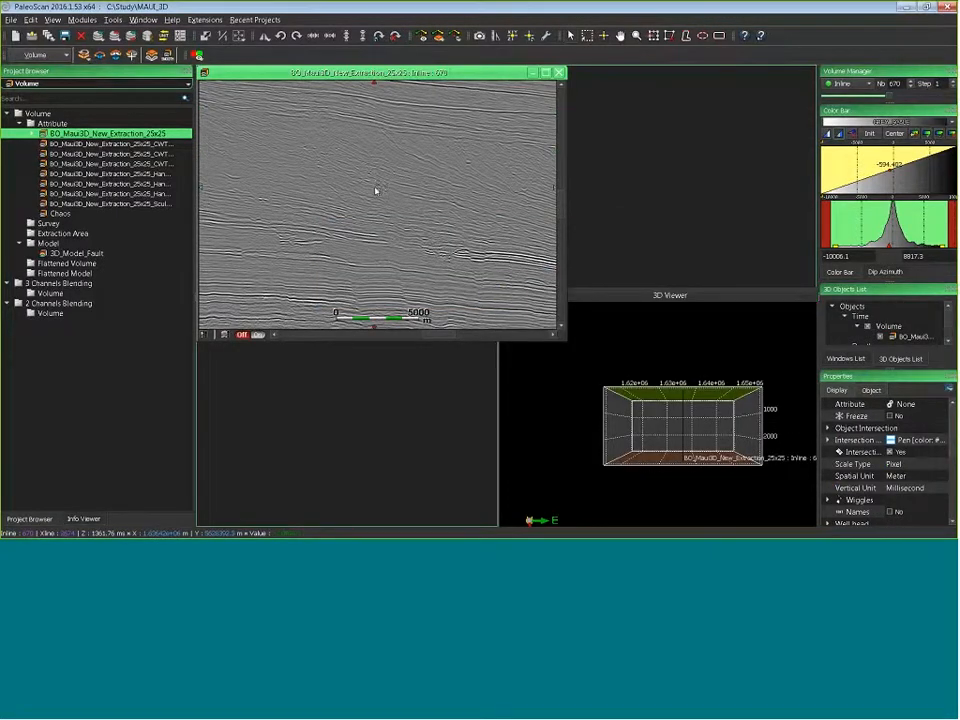
left_click(146, 20)
left_click(169, 48)
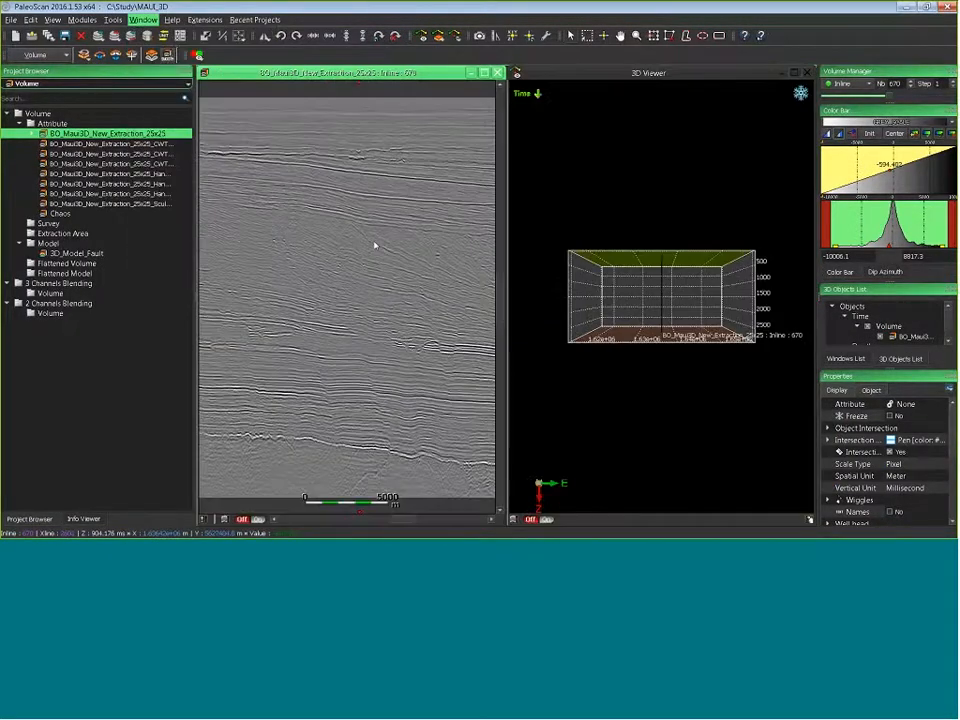
Examine the inline in 3D and browse the synchronized sections through the volume, ending at inline 543
left_click_drag(548, 226, 713, 226)
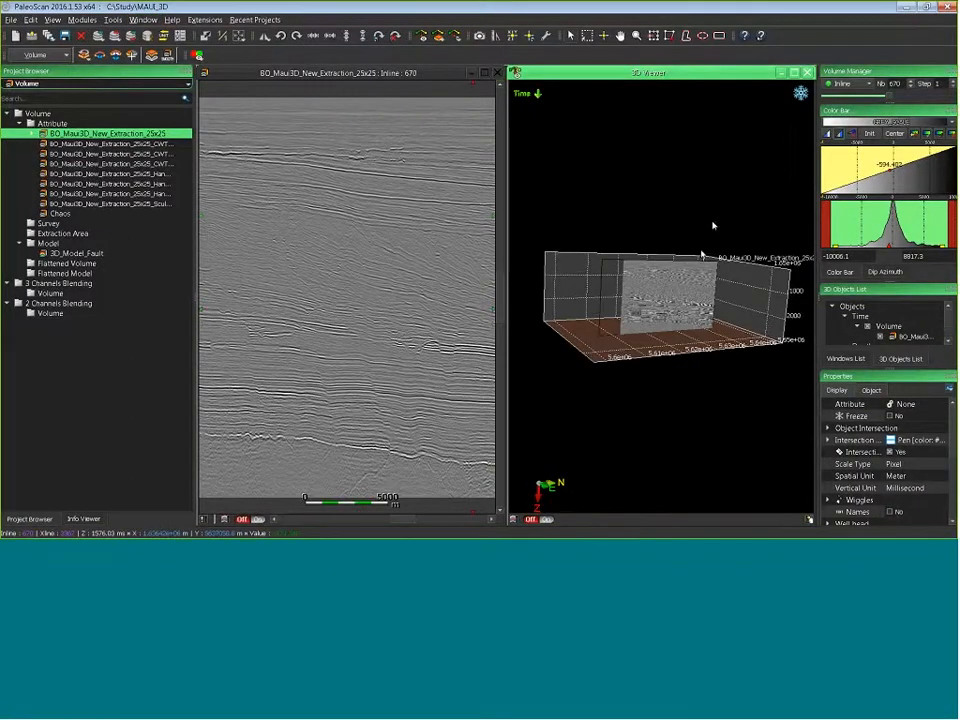
scroll(671, 326, "up", 10)
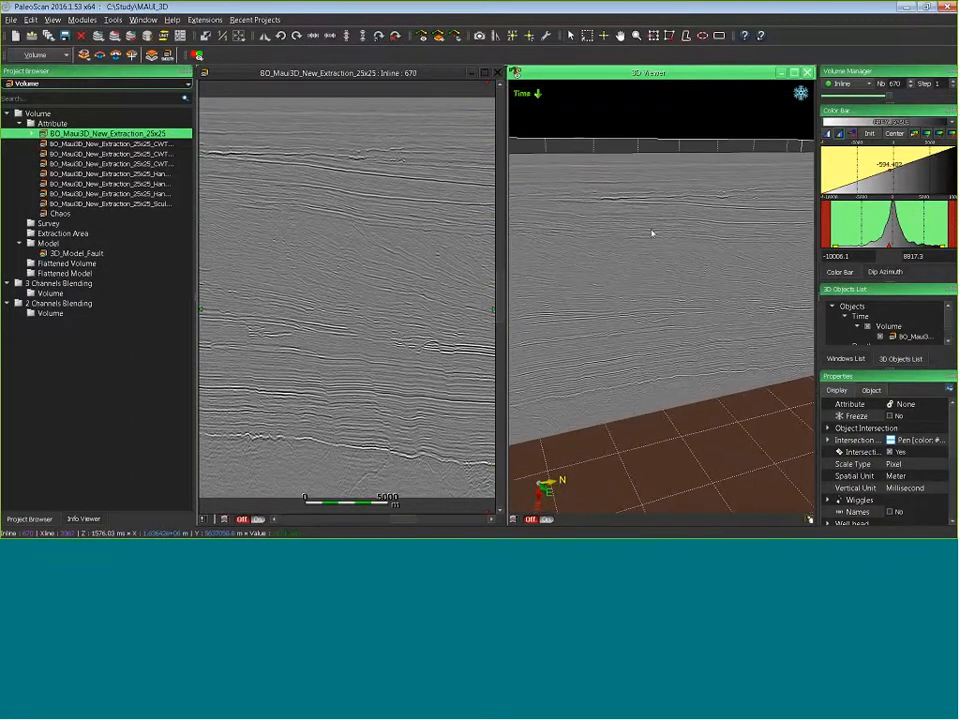
scroll(654, 247, "down", 5)
left_click(345, 262)
scroll(341, 263, "up", 20)
scroll(341, 263, "up", 20)
scroll(341, 263, "up", 20)
scroll(341, 263, "up", 10)
scroll(341, 238, "down", 10)
left_click_drag(905, 96, 869, 109)
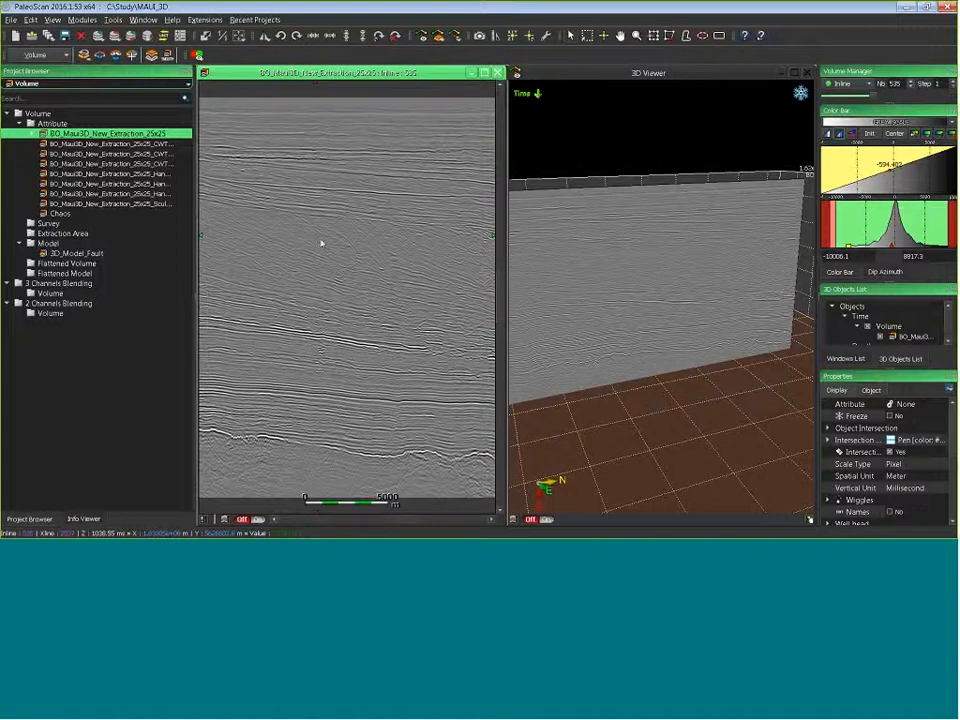
scroll(324, 245, "down", 8)
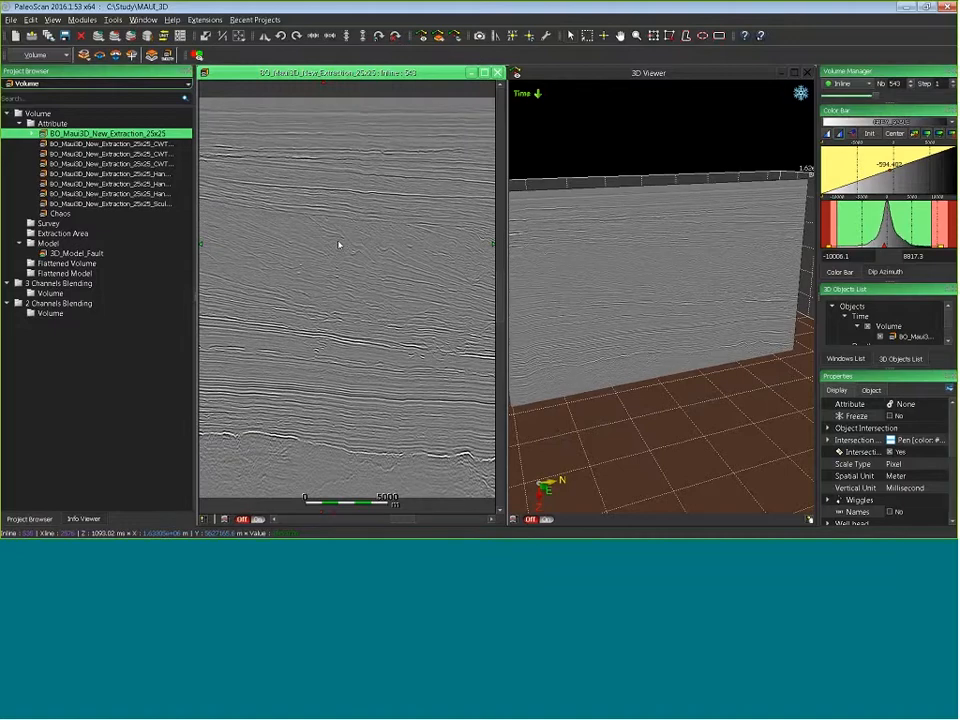
Apply the light-blue-to-orange seismic color bar to the section, center its range, and shift the midpoint to about -145
left_click(888, 122)
left_click(885, 144)
left_click(905, 361)
scroll(909, 362, "down", 2)
left_click(908, 360)
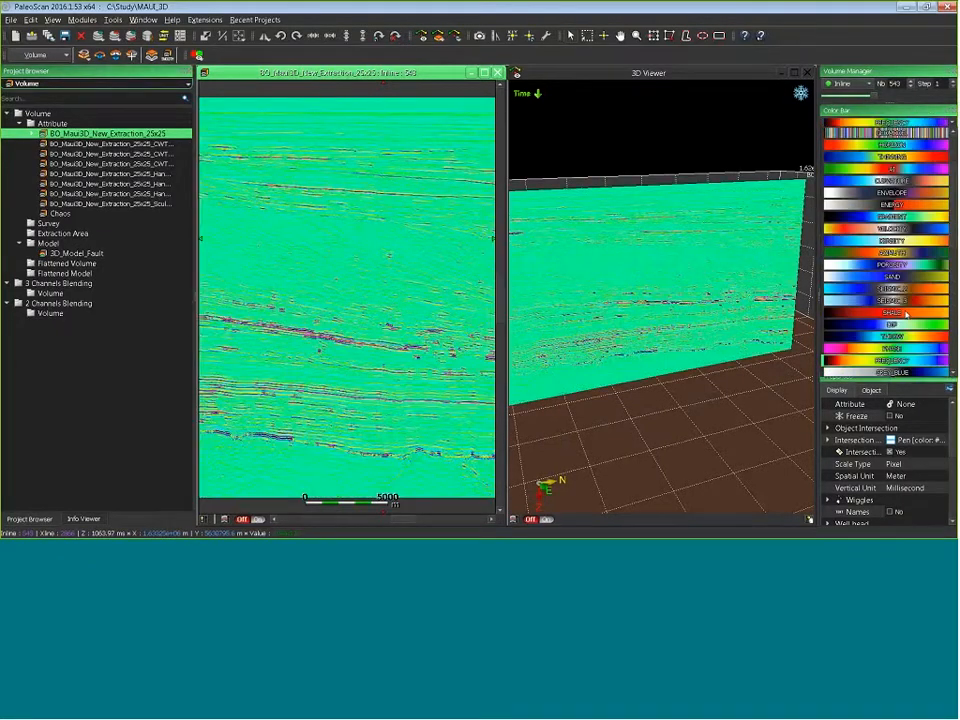
left_click(906, 314)
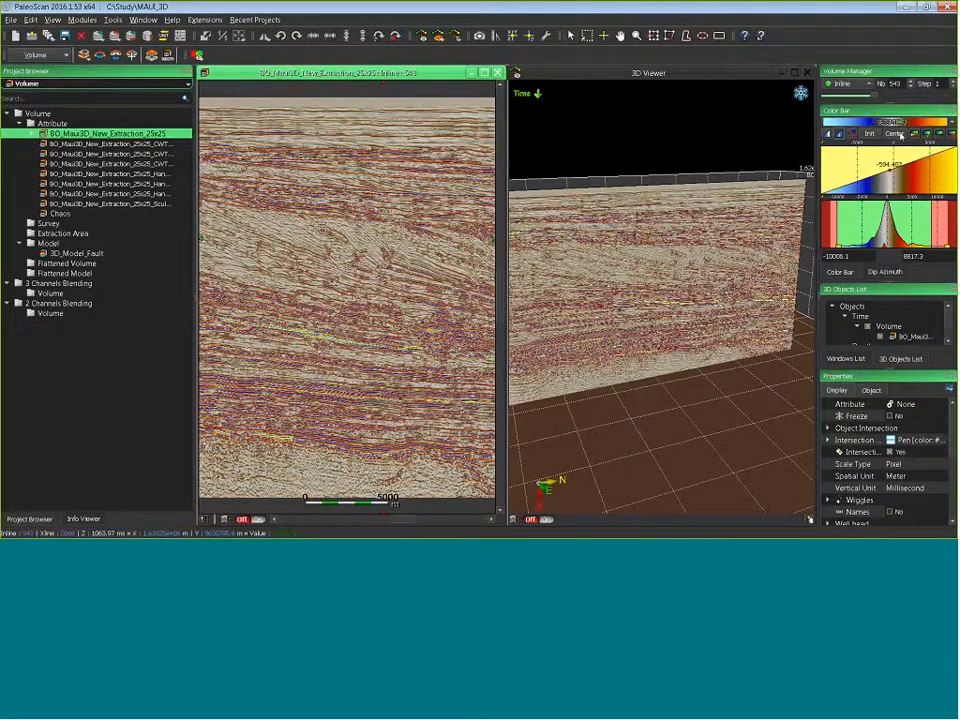
left_click(895, 134)
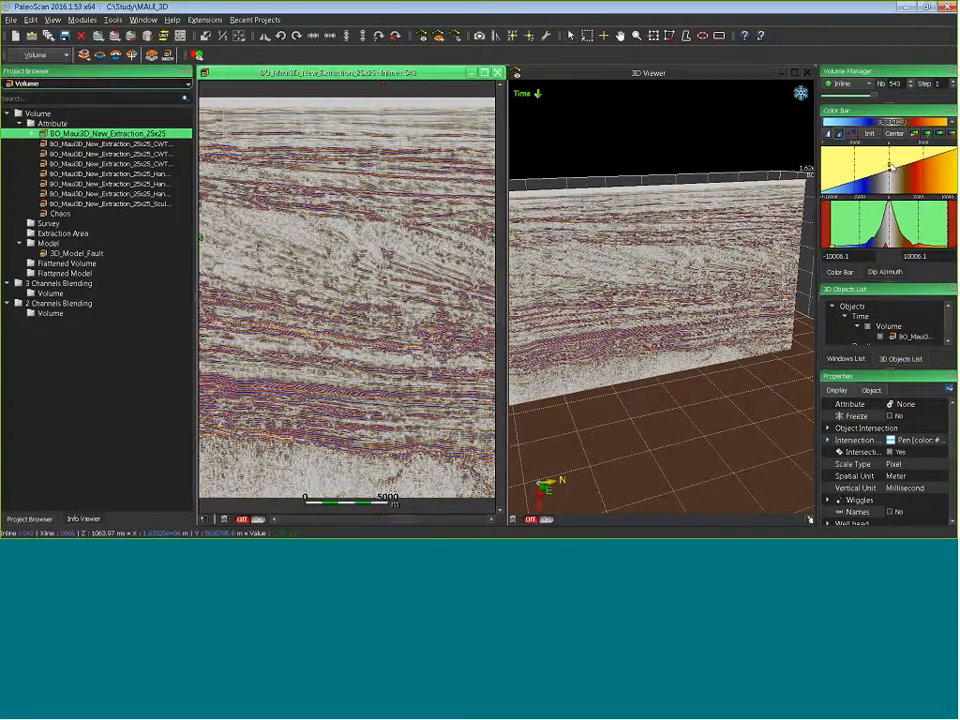
left_click_drag(887, 165, 887, 177)
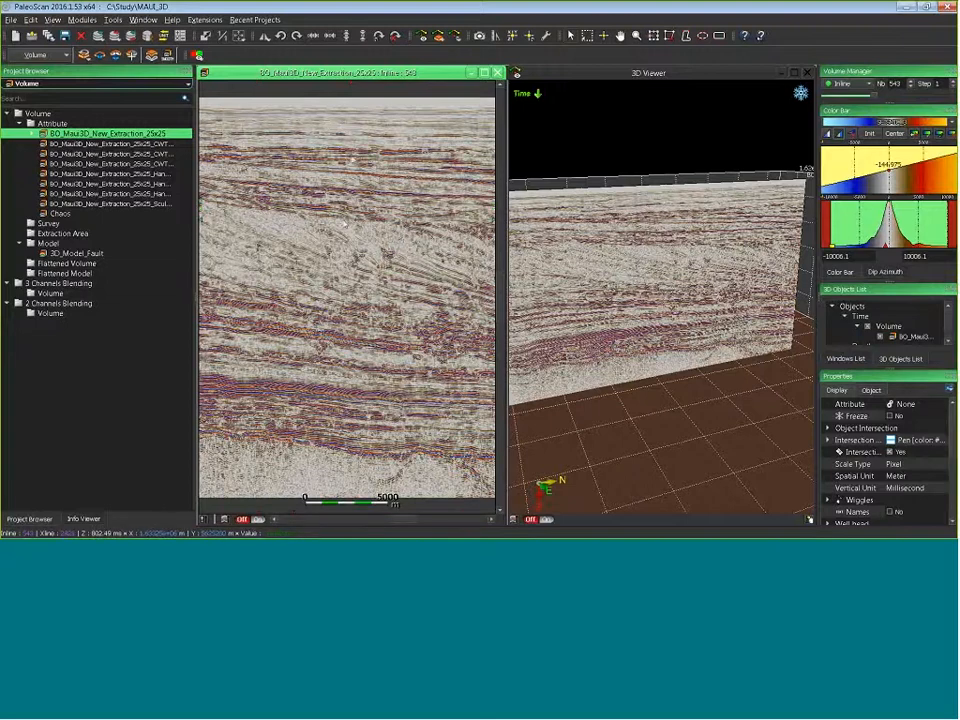
Apply the RMS Amplitude attribute to the inline section, try different window sizes, and set the window to 3
left_click(914, 405)
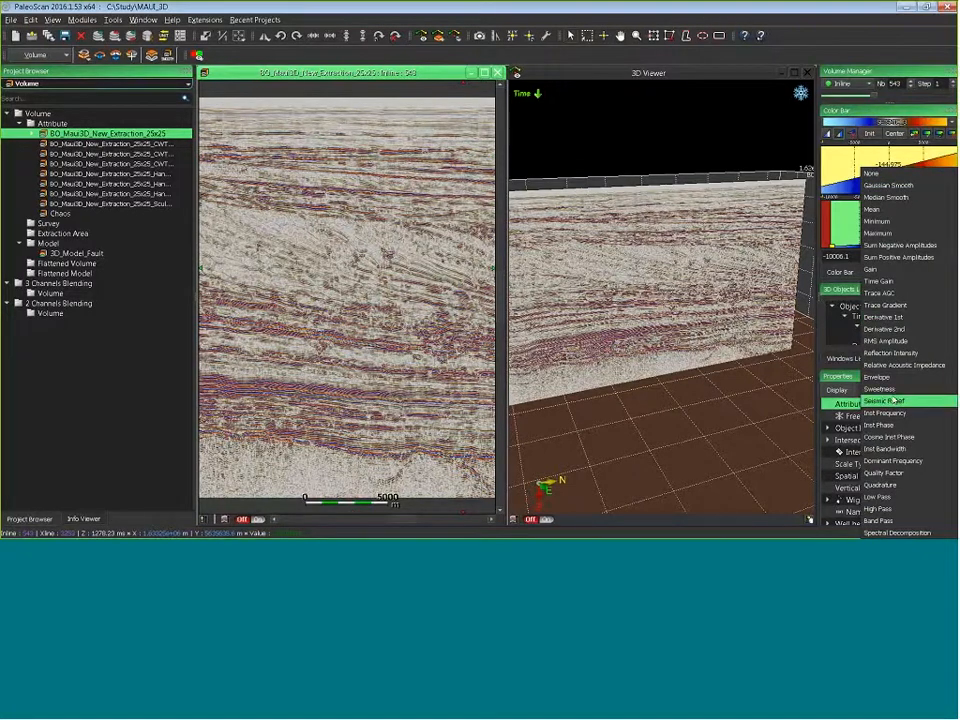
left_click(888, 341)
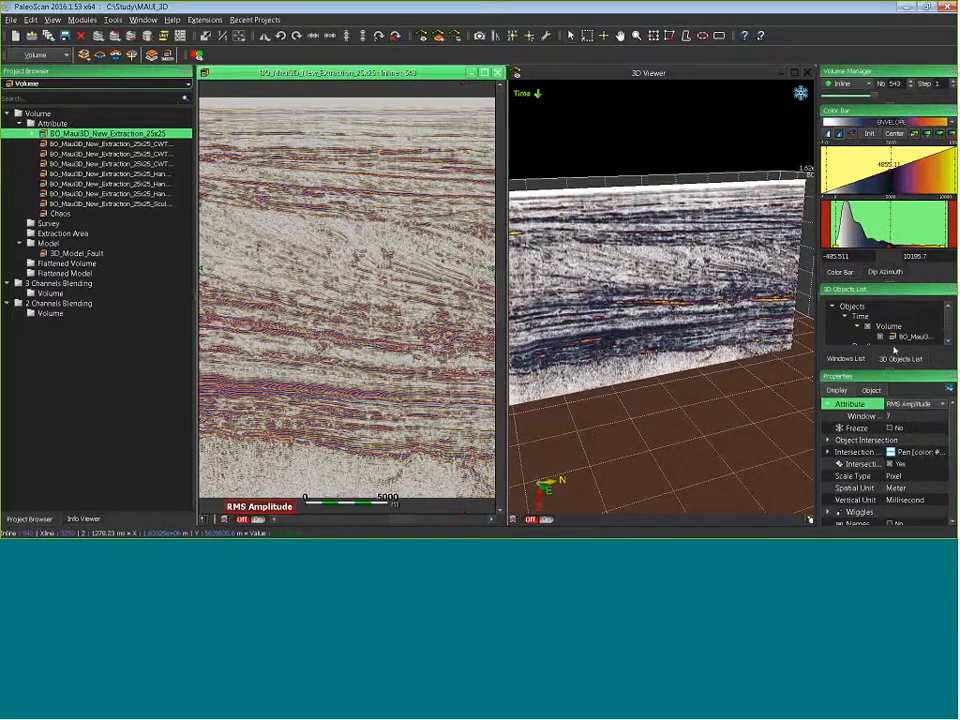
left_click(903, 416)
scroll(903, 415, "down", 1)
scroll(903, 415, "down", 2)
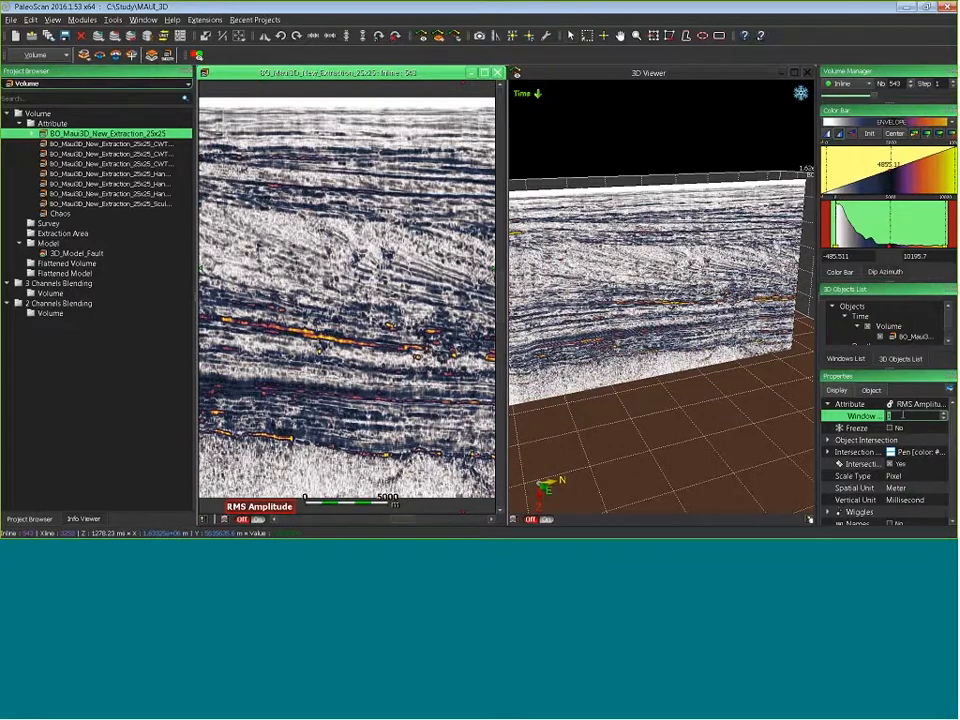
scroll(903, 415, "up", 1)
scroll(903, 415, "up", 3)
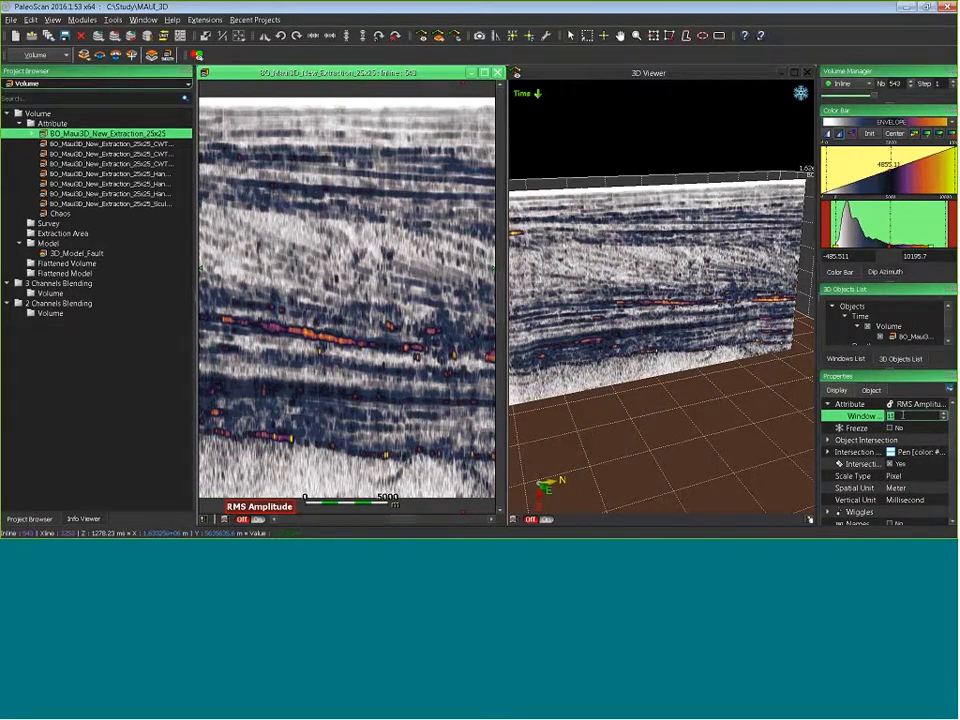
scroll(902, 415, "down", 2)
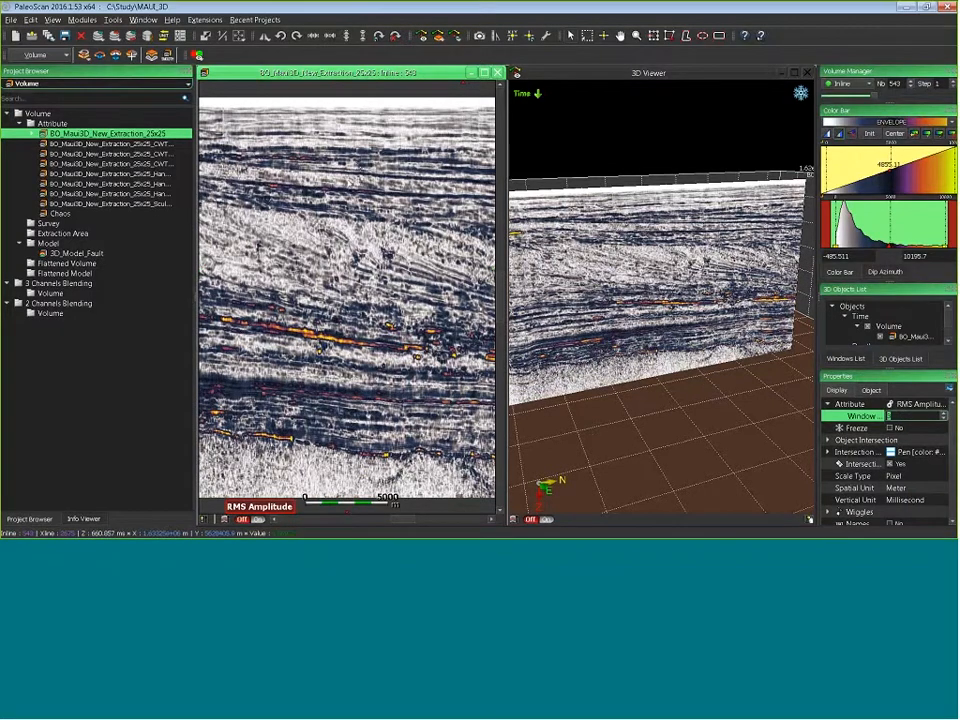
scroll(345, 300, "down", 2)
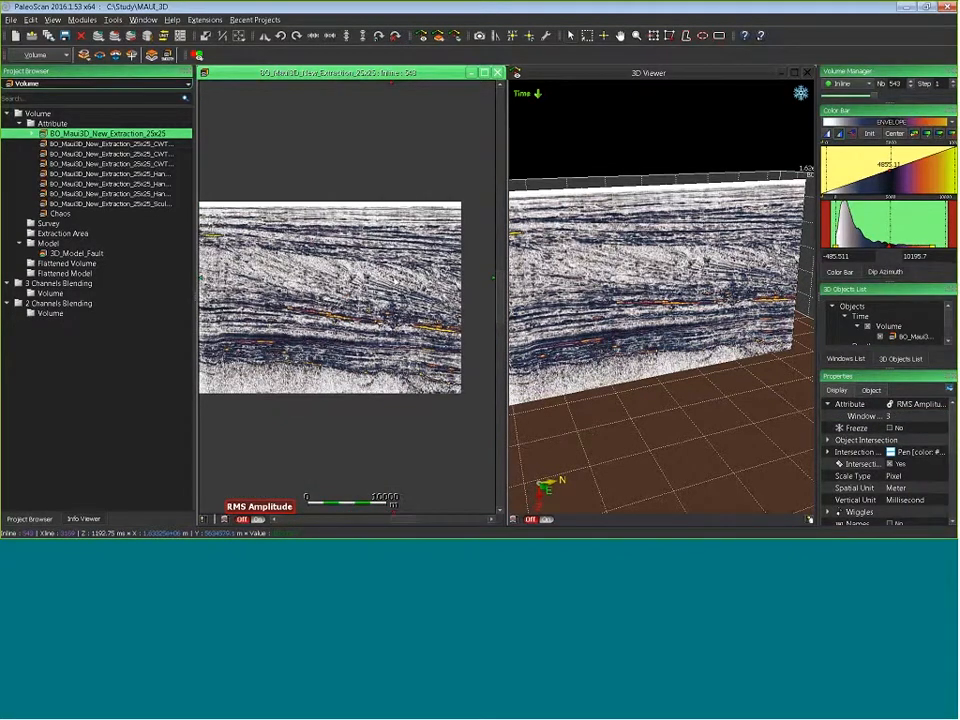
Browse the RMS Amplitude section back and forth through the volume in 2D and 3D, ending at inline 482
scroll(391, 278, "up", 17)
left_click_drag(680, 246, 668, 298)
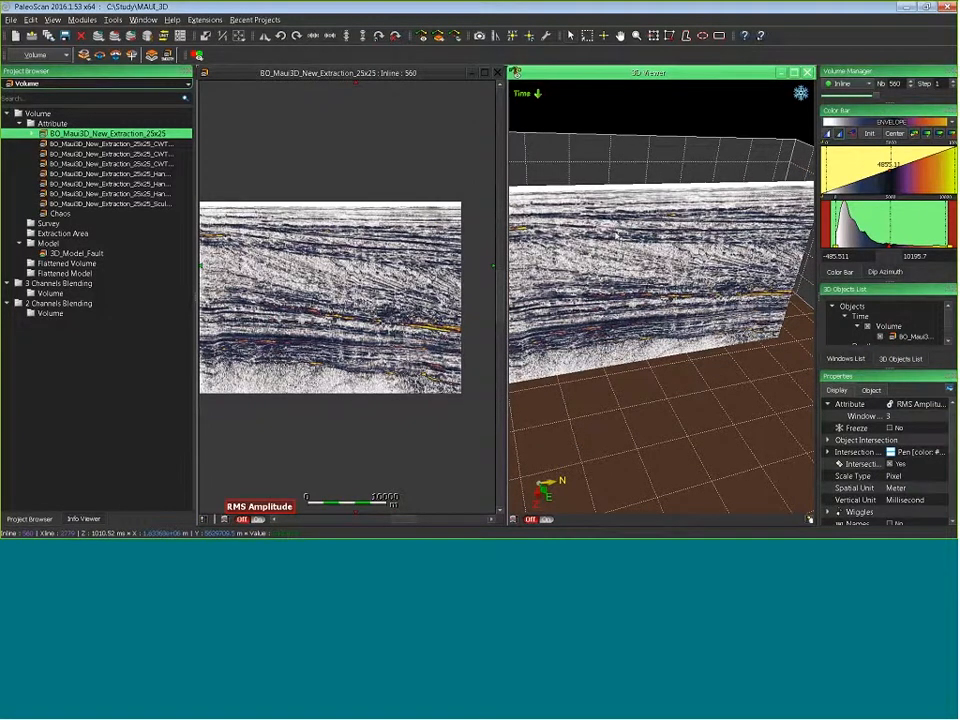
left_click(618, 236)
scroll(645, 316, "up", 14)
scroll(645, 316, "up", 20)
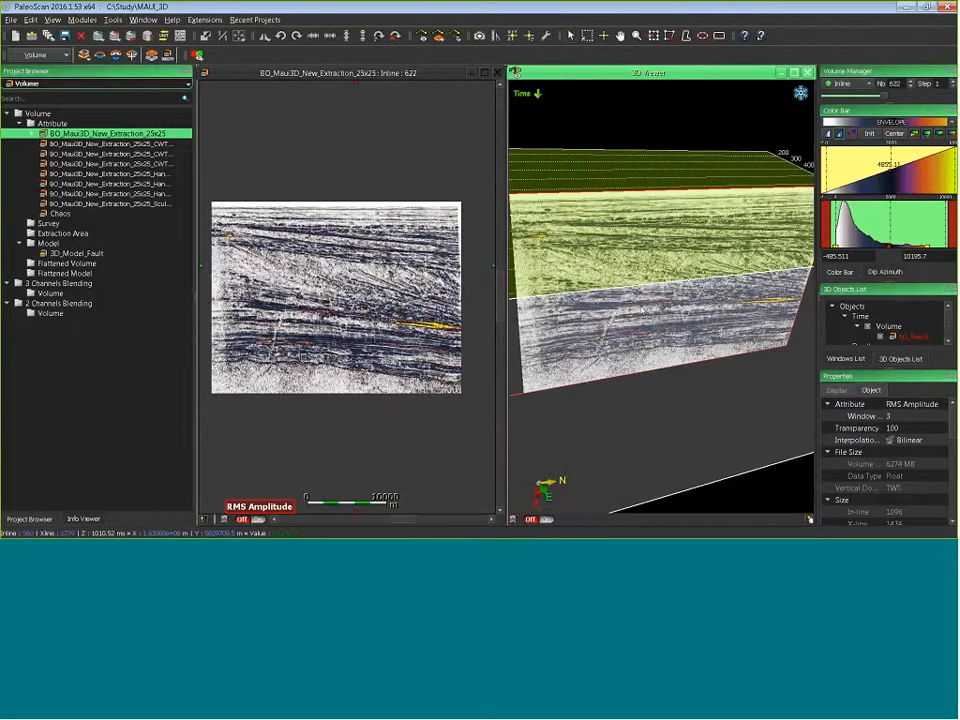
scroll(641, 310, "down", 20)
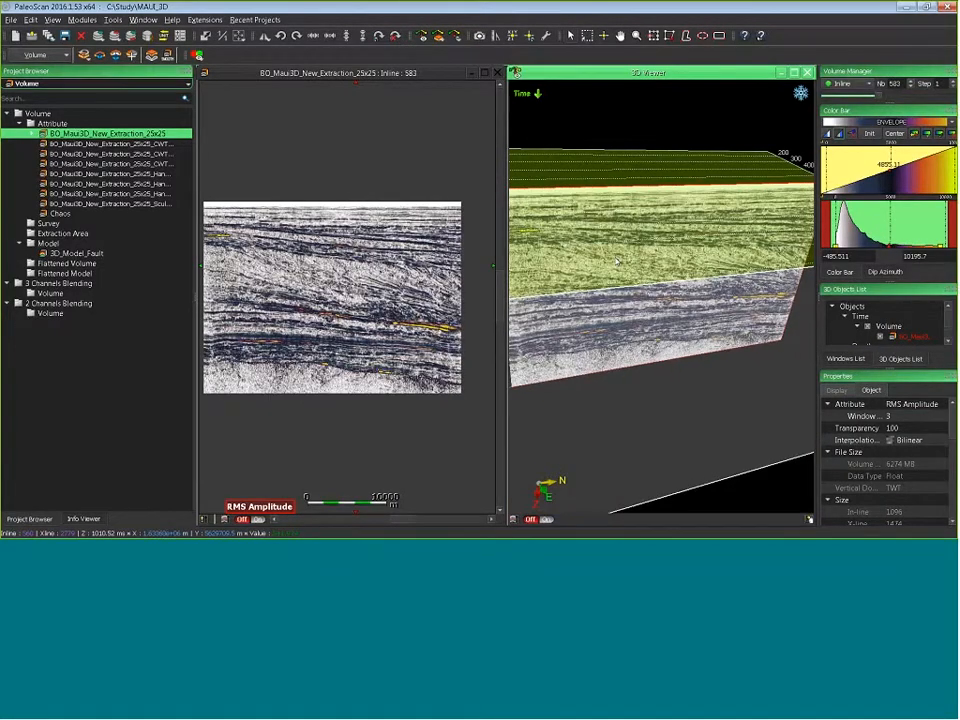
scroll(617, 262, "down", 5)
scroll(617, 262, "down", 20)
scroll(617, 262, "down", 20)
left_click(671, 443)
left_click_drag(691, 240, 700, 249)
List the project's horizon objects and open the RMS_Amplitude_20ms horizon stack in a 2D view
left_click(59, 84)
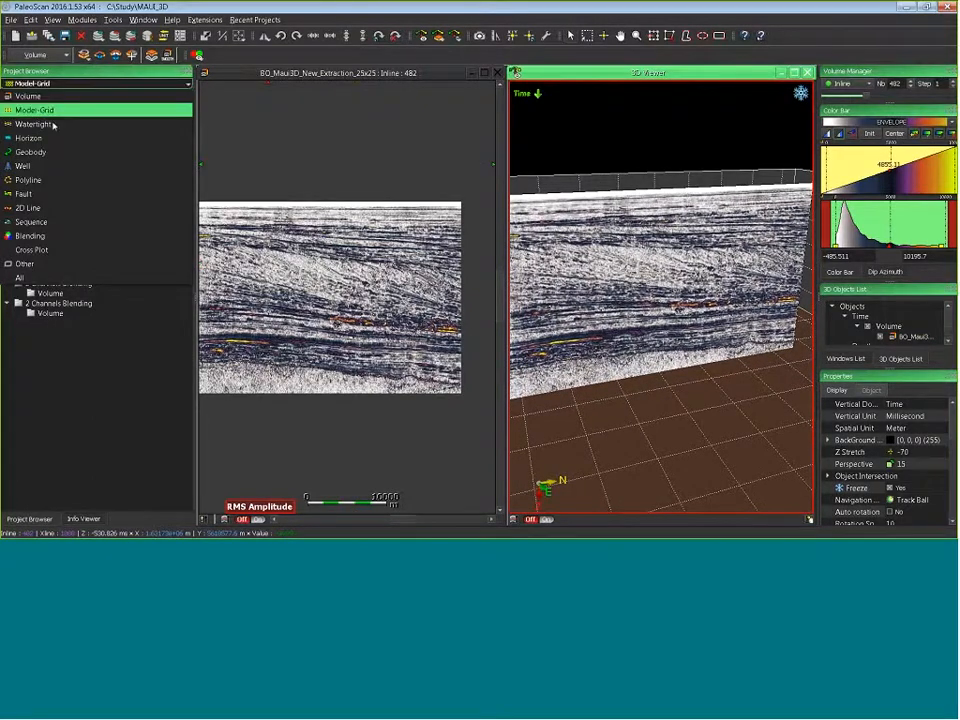
left_click(50, 137)
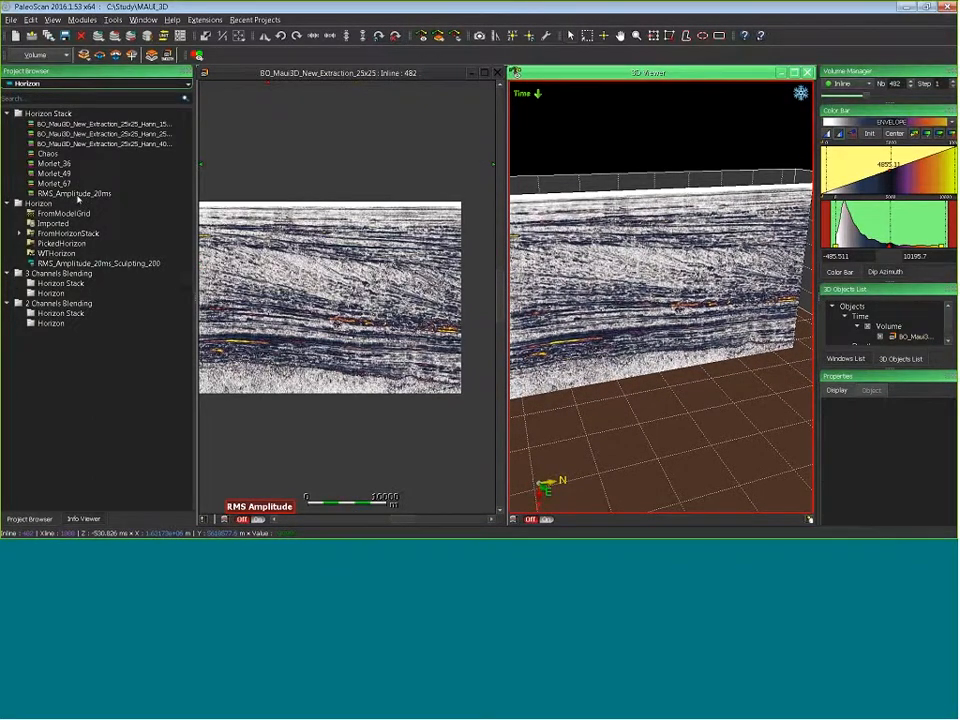
double_click(78, 195)
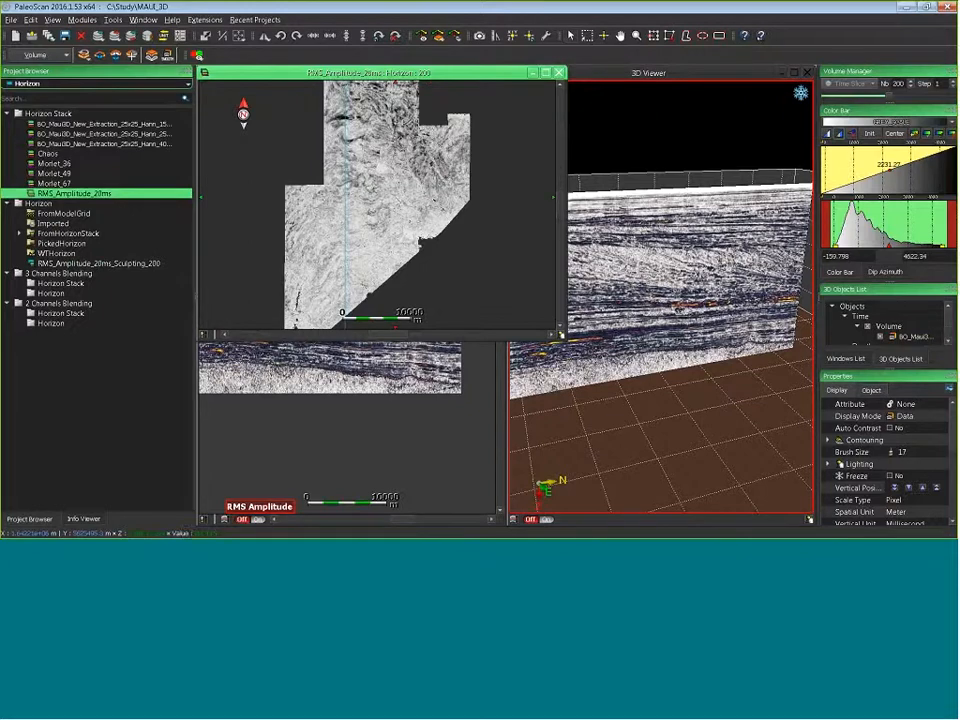
Display the RMS_Amplitude_20ms horizon stack in the 3D Viewer, synchronized with its 2D view, and tile all open views
right_click(330, 73)
left_click(385, 78)
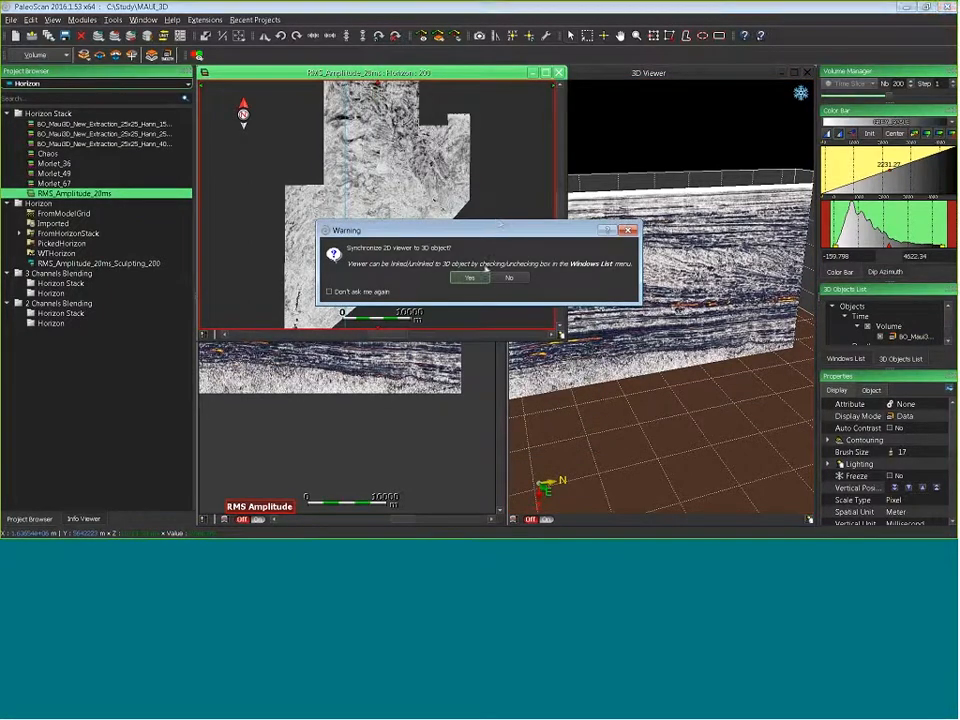
left_click(468, 276)
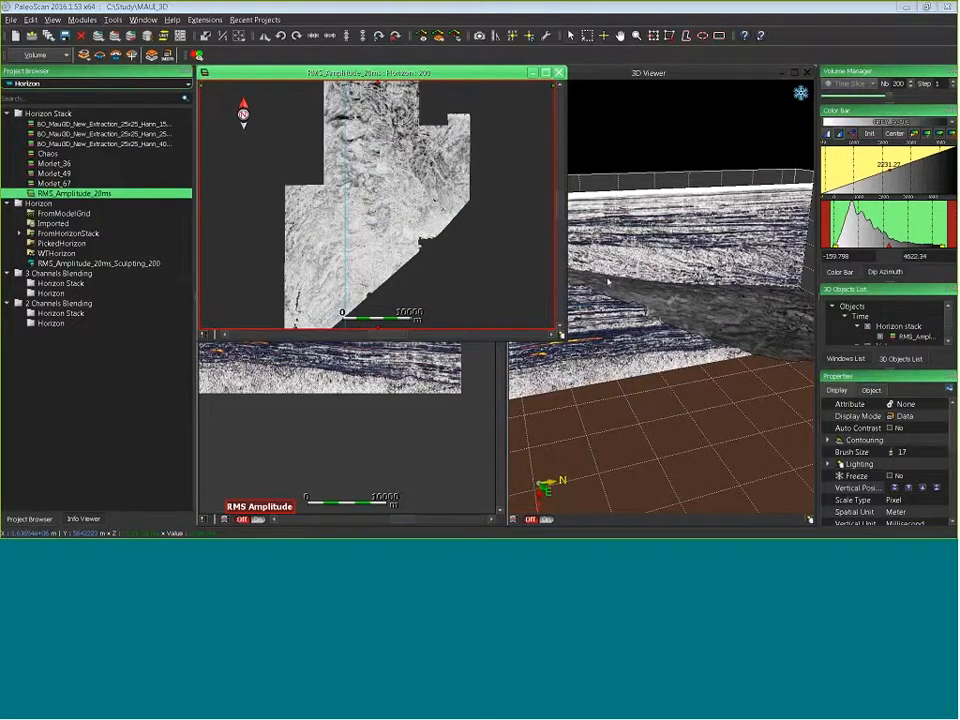
left_click_drag(660, 140, 662, 167)
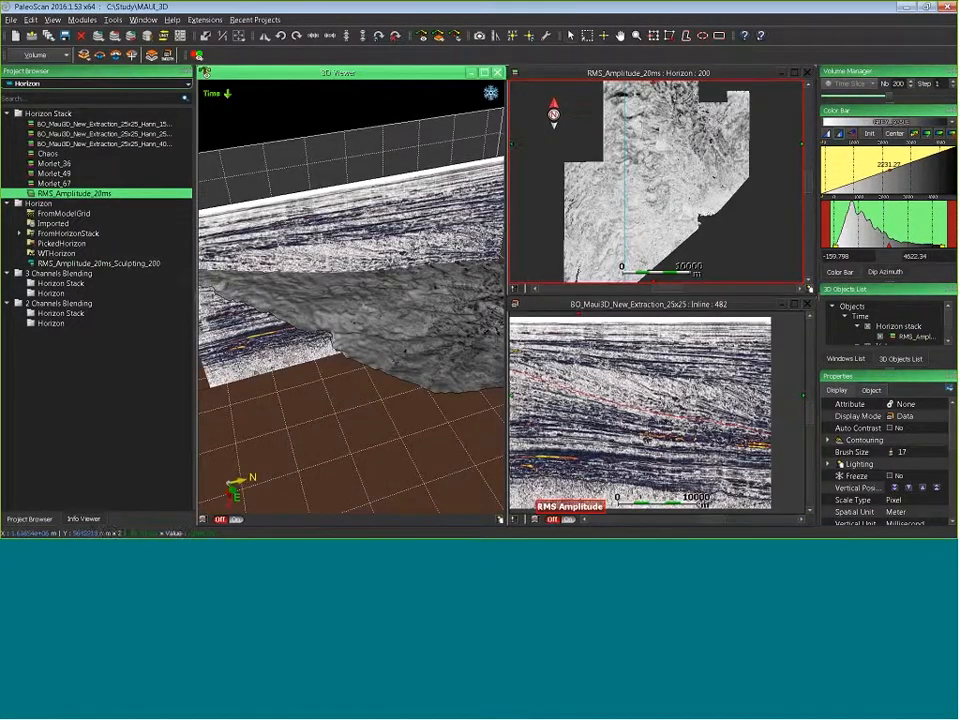
Browse the synchronized horizon stack from horizon 200 to horizon 159, examining its surface in 3D from above
left_click_drag(280, 275, 361, 346)
scroll(691, 195, "down", 6)
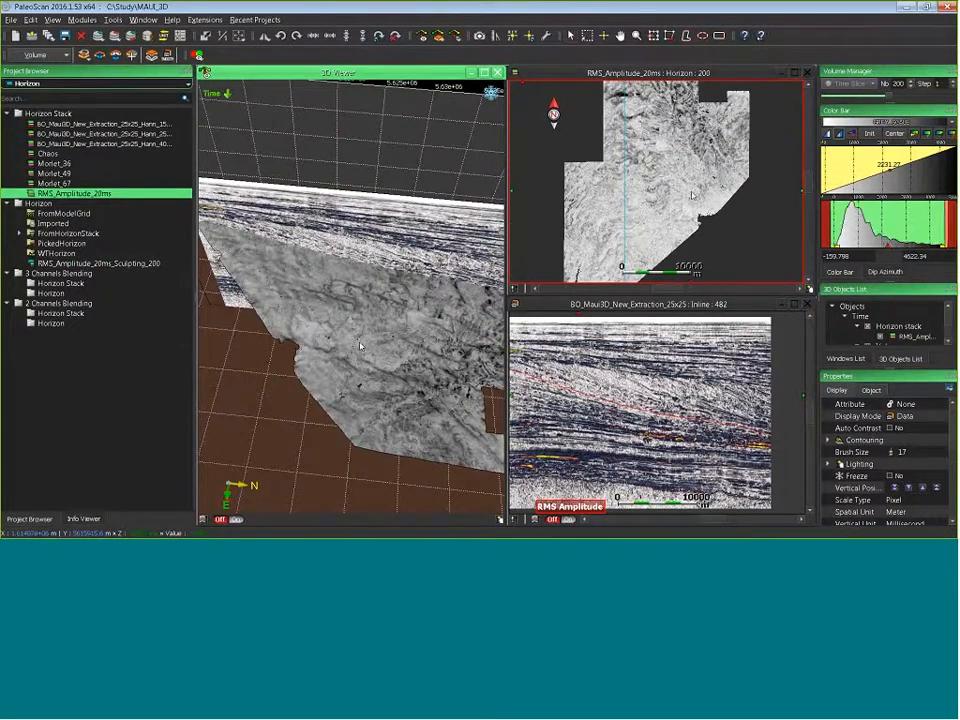
scroll(691, 195, "down", 20)
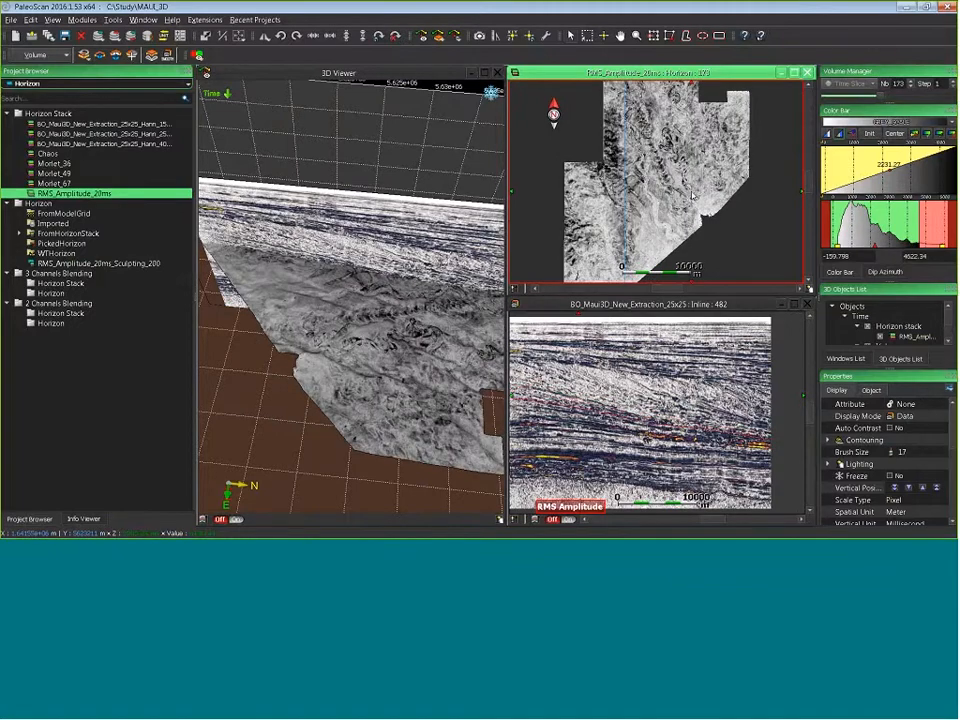
scroll(691, 195, "down", 16)
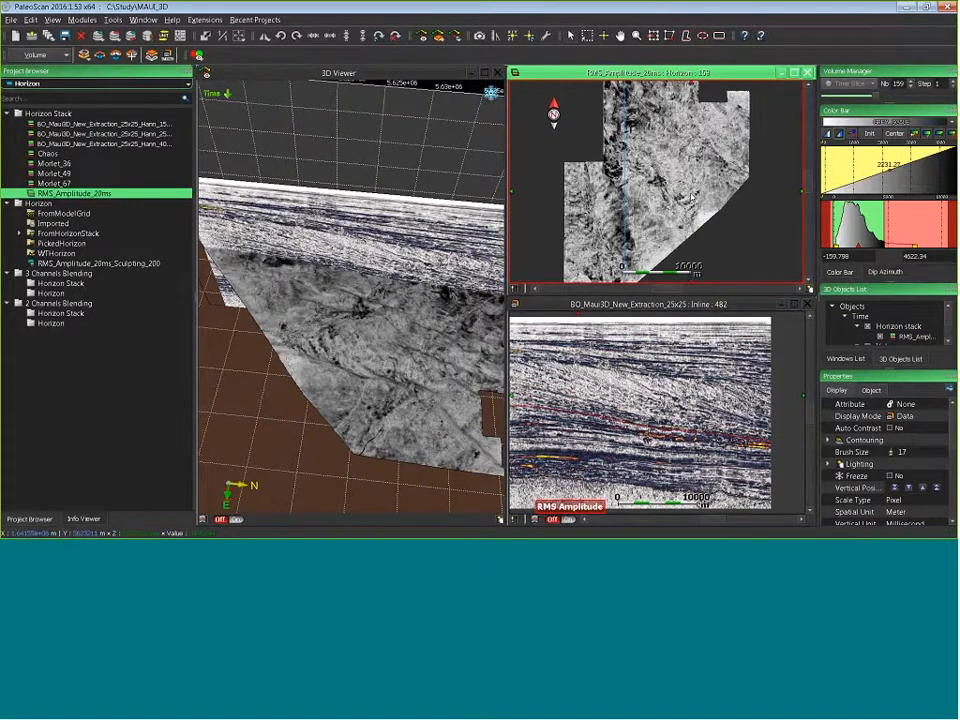
Apply the ENVELOPE color bar to the RMS_Amplitude_20ms stack at horizon 142 and shift its color midpoint to about 5000
scroll(691, 195, "down", 8)
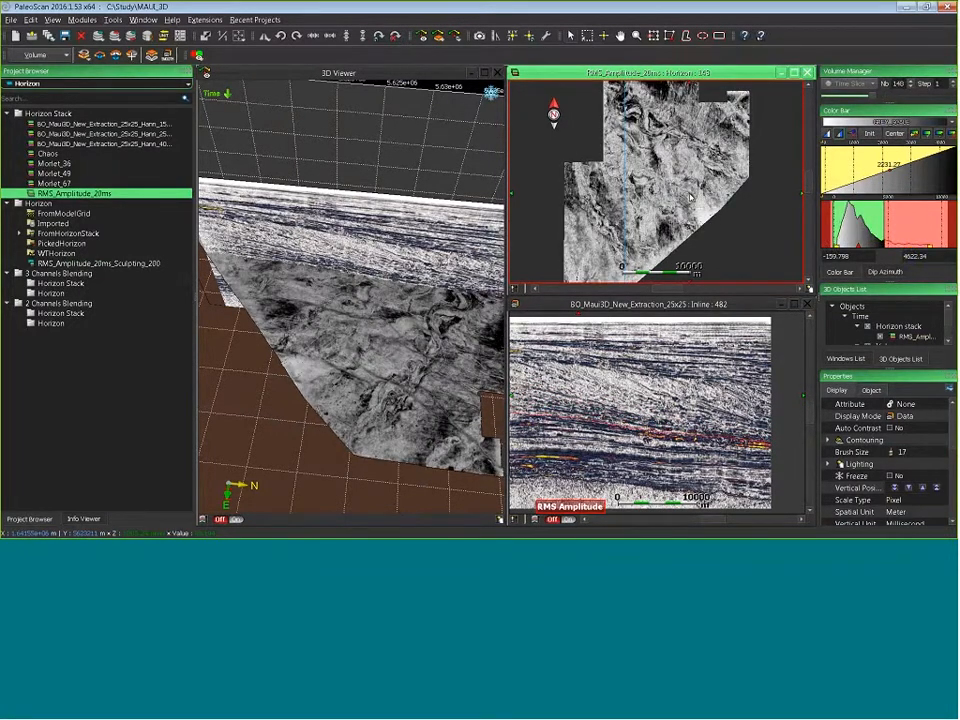
scroll(691, 195, "down", 2)
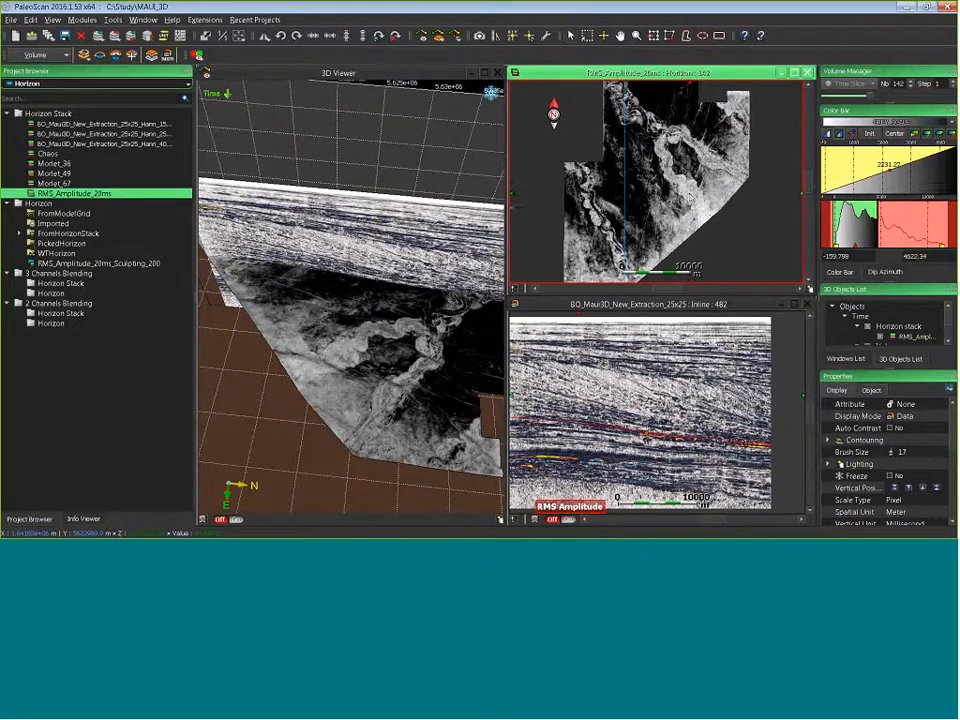
left_click(885, 121)
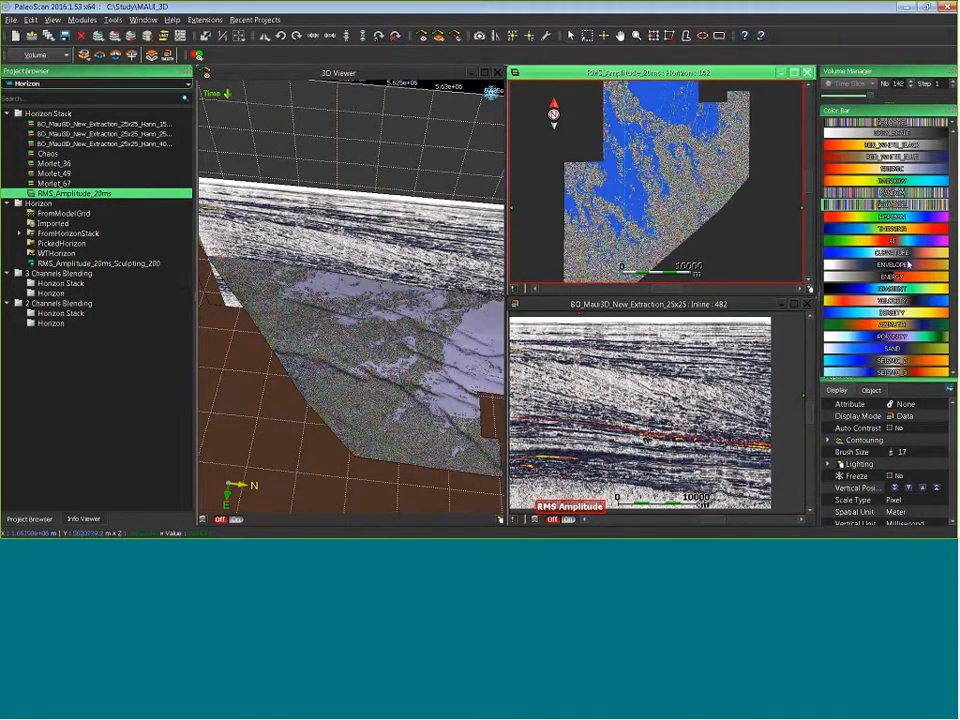
left_click(891, 264)
left_click(870, 133)
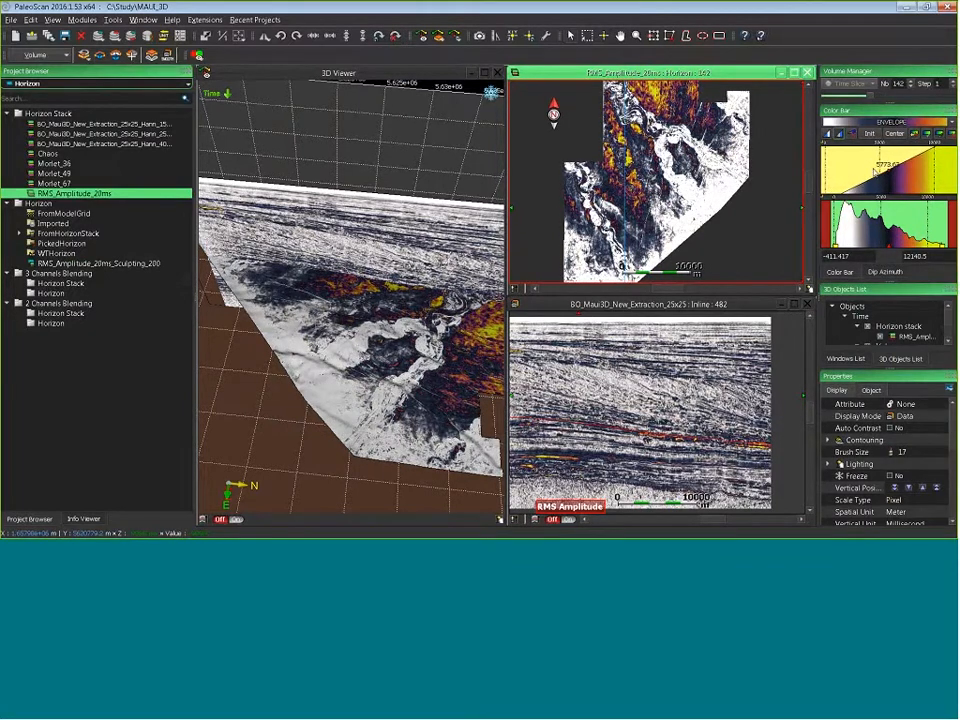
left_click_drag(874, 172, 866, 172)
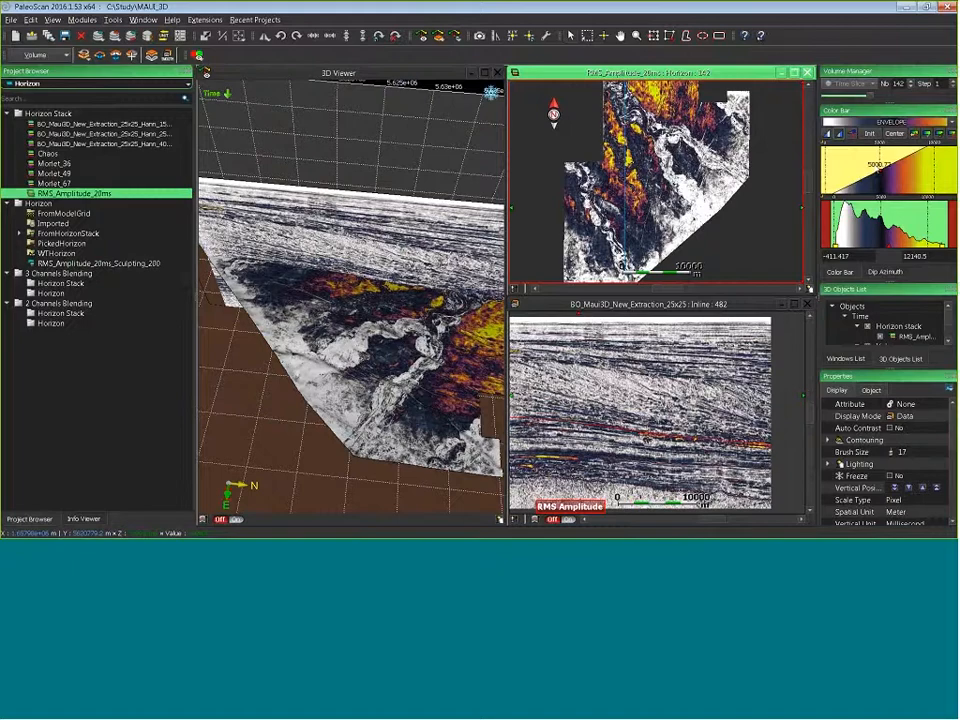
Browse the ENVELOPE-colored horizon stack down to horizon 114 and back up to horizon 162 in the 2D and 3D views
left_click_drag(427, 267, 357, 225)
left_click(692, 188)
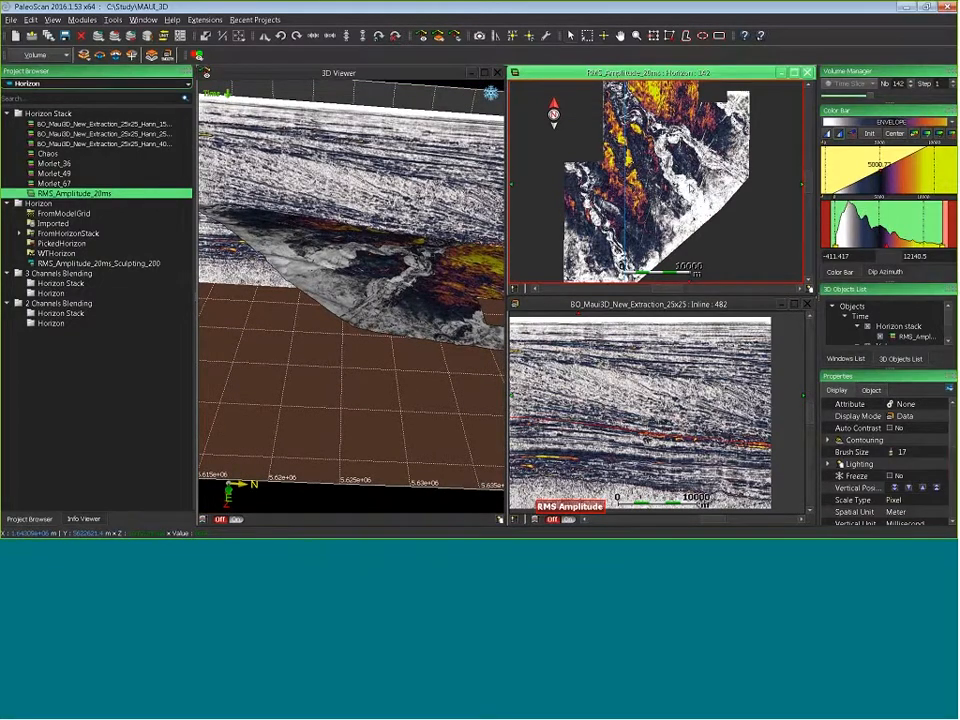
scroll(692, 188, "down", 2)
scroll(681, 183, "down", 10)
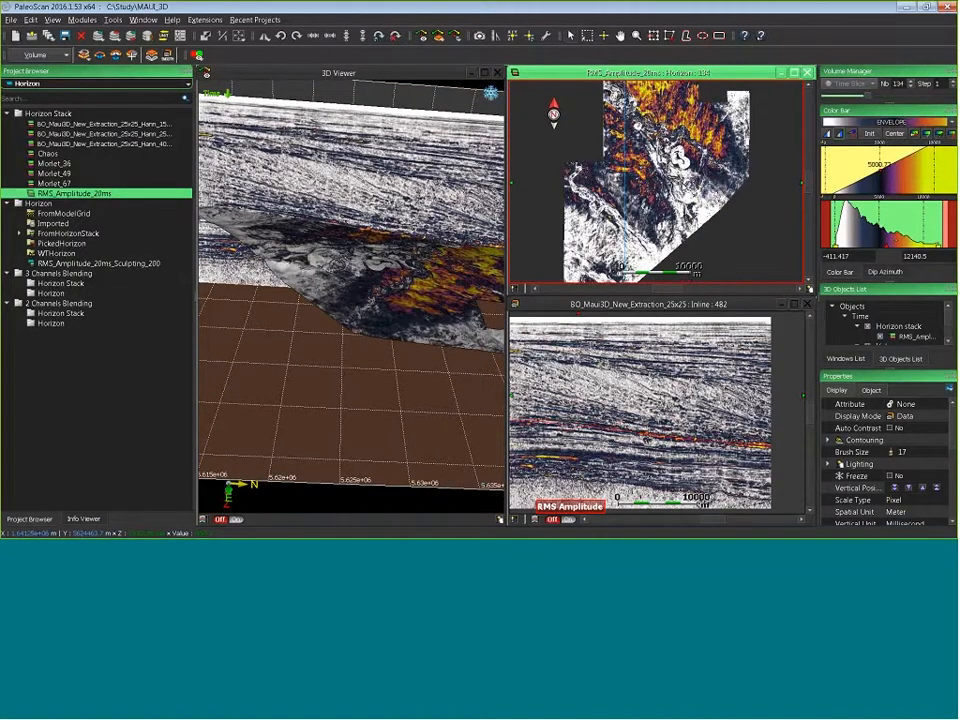
scroll(636, 125, "down", 10)
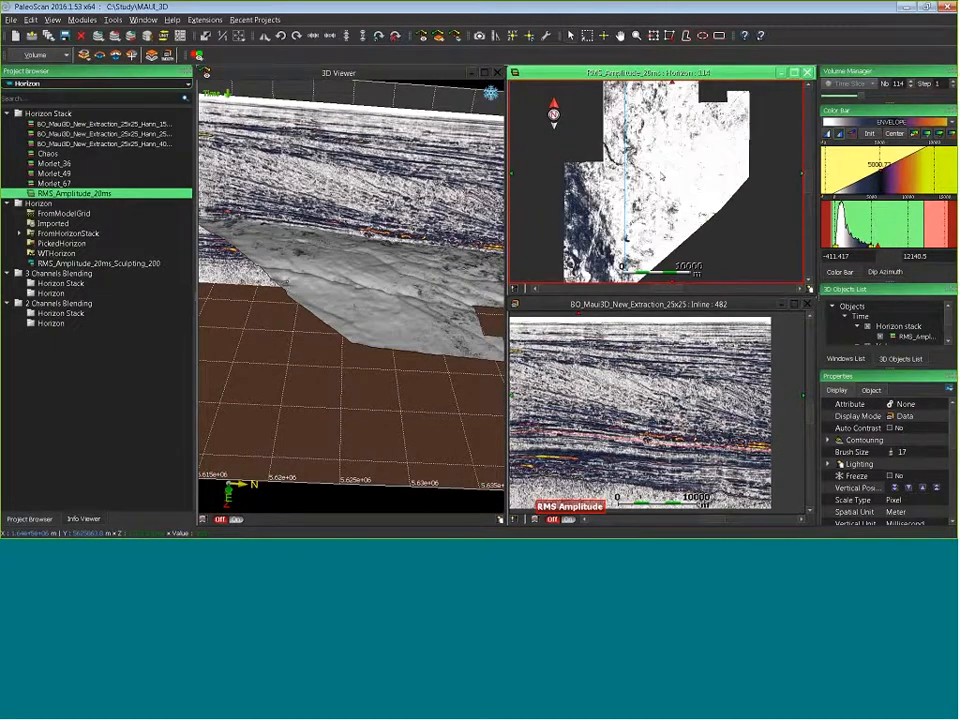
scroll(656, 182, "up", 8)
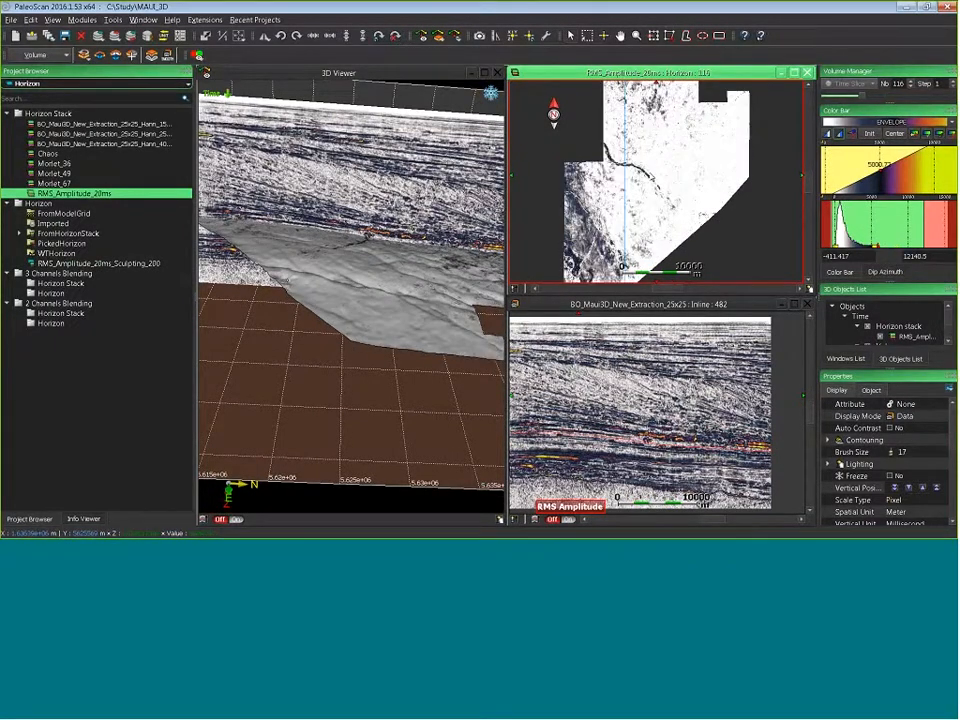
scroll(656, 182, "up", 16)
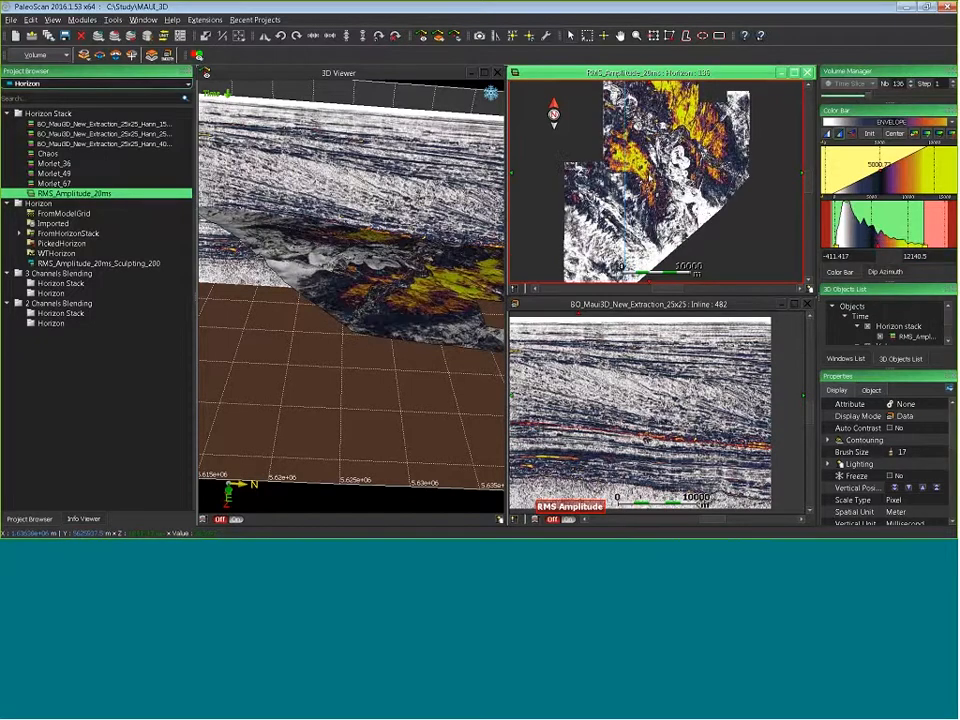
scroll(656, 182, "up", 8)
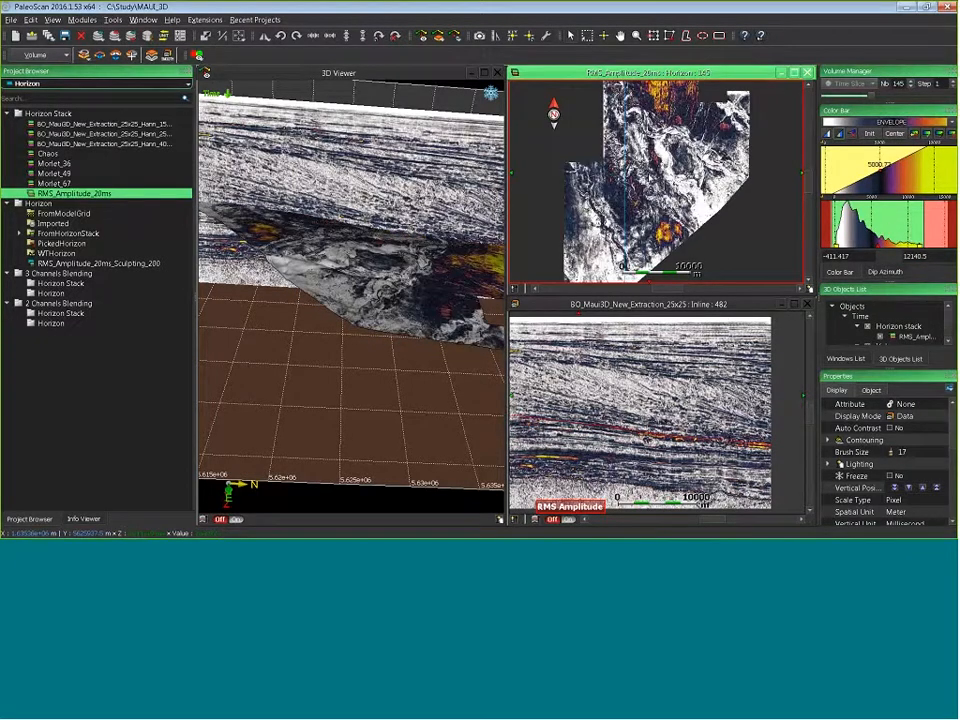
scroll(656, 182, "up", 10)
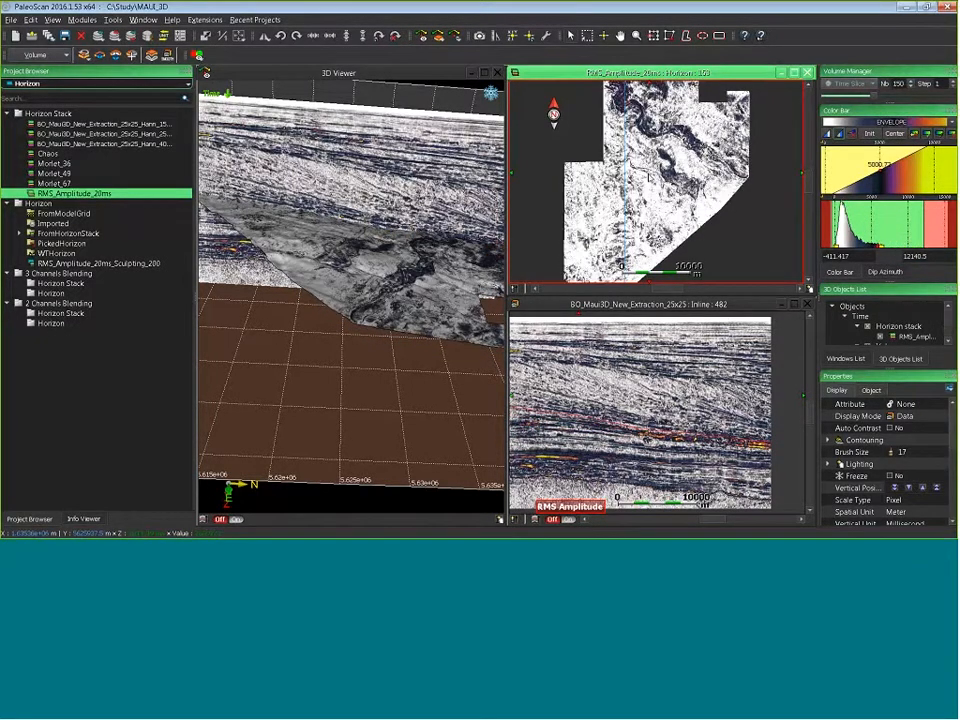
scroll(656, 182, "up", 7)
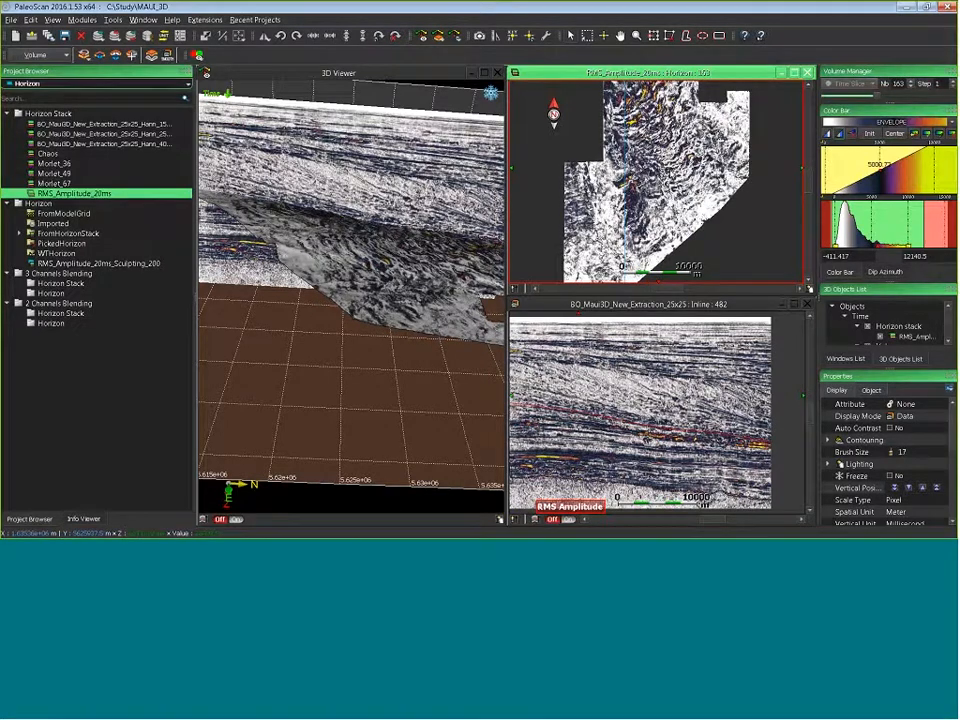
scroll(656, 182, "down", 1)
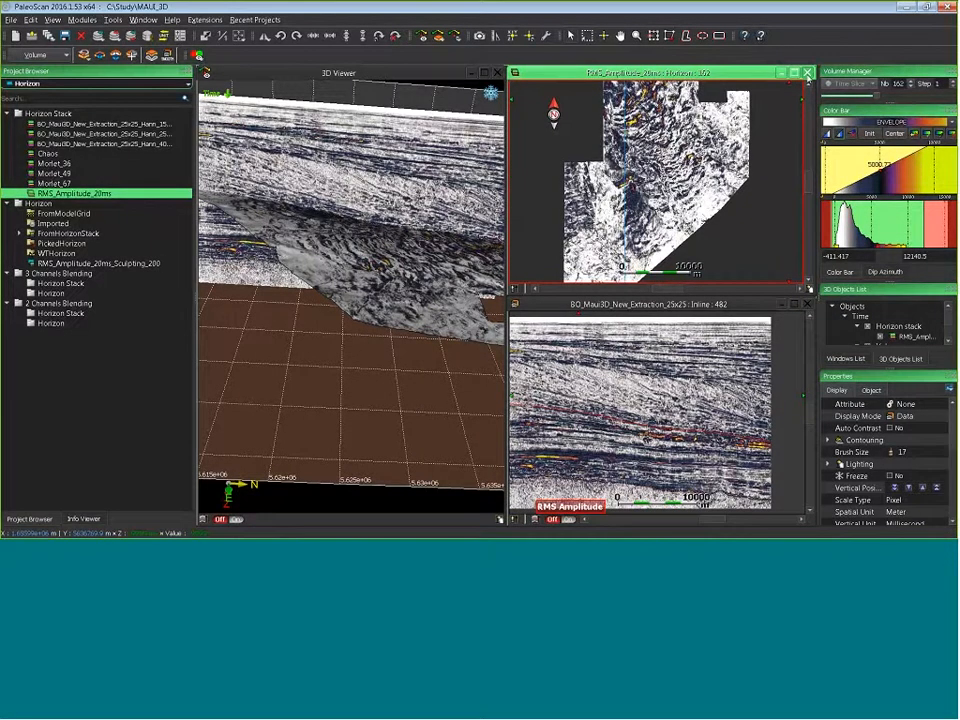
Close both 2D views while keeping their linked objects in 3D, and maximize the 3D Viewer
left_click(807, 74)
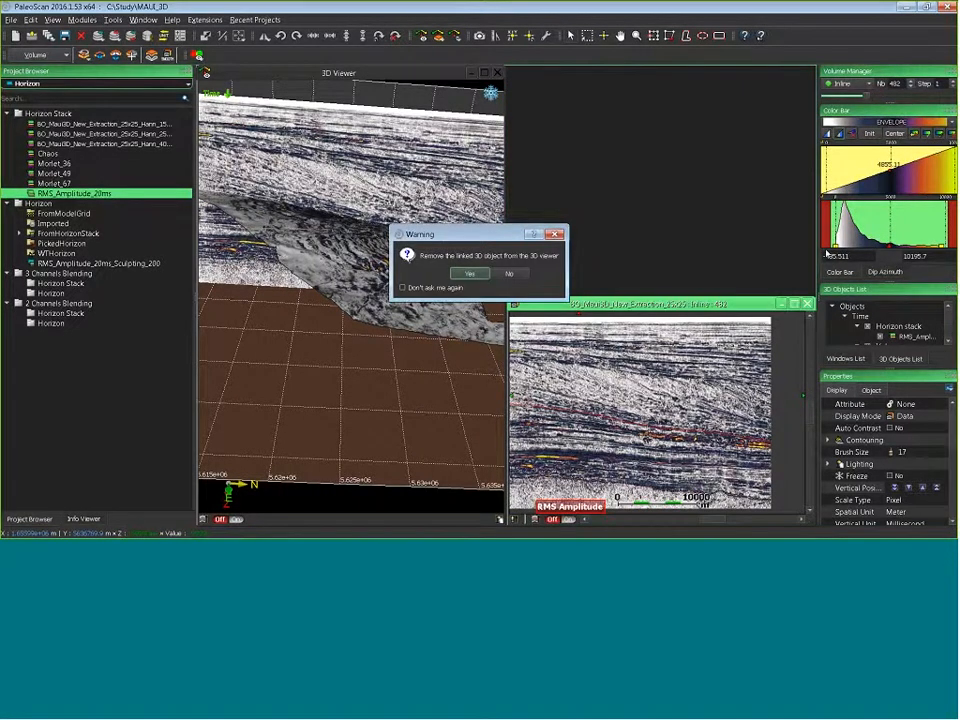
left_click(509, 273)
left_click(807, 302)
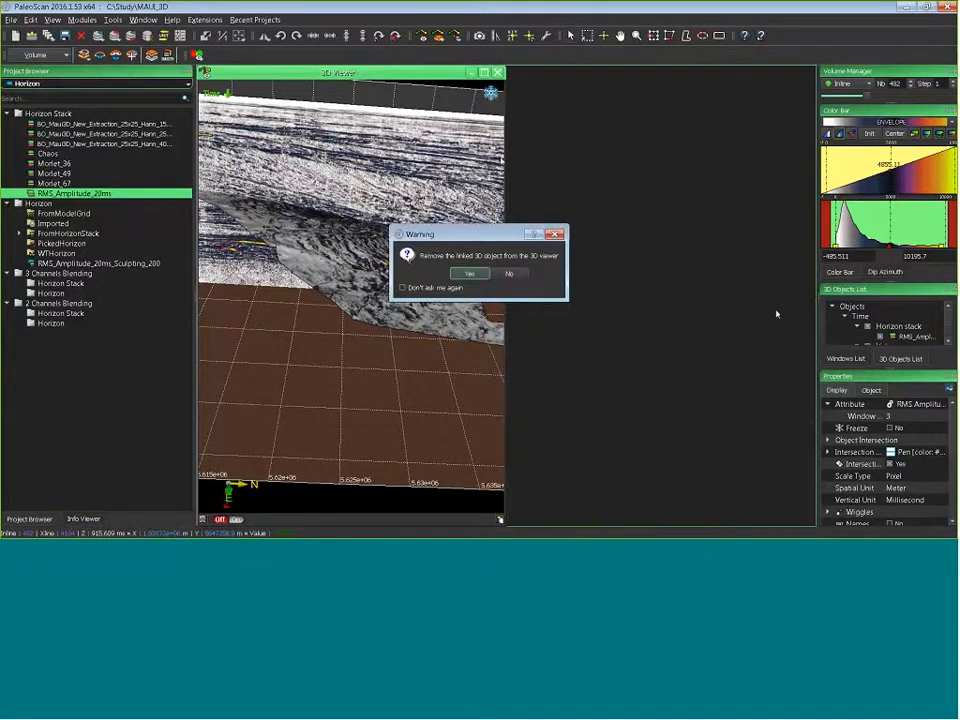
left_click(509, 273)
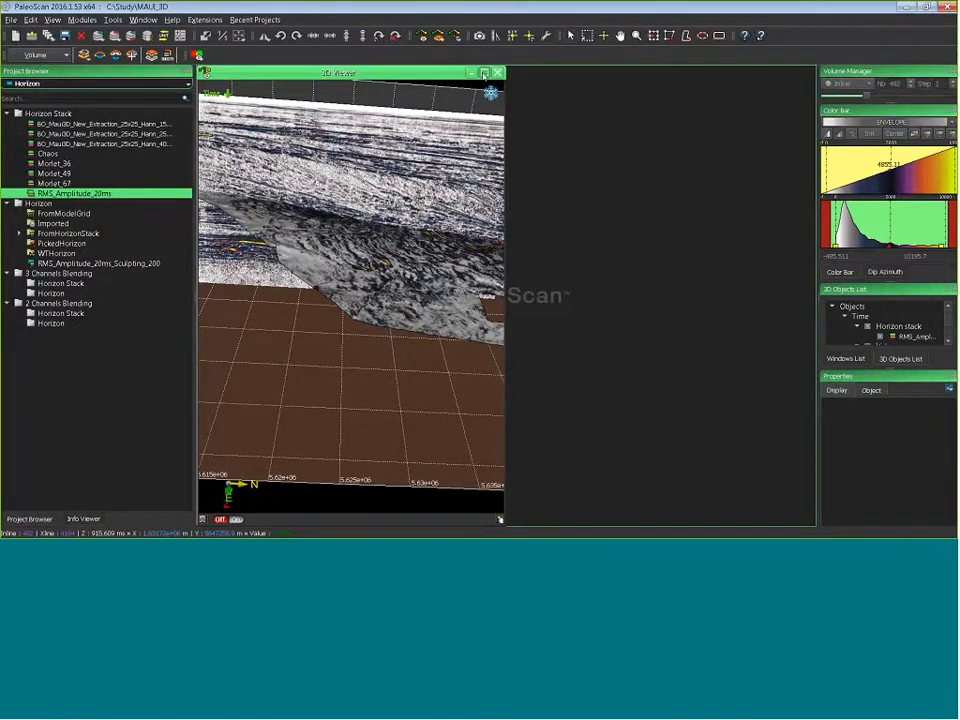
left_click(484, 73)
mouse_move(589, 199)
middle_mouse_down()
mouse_move(590, 371)
mouse_move(413, 305)
middle_mouse_up()
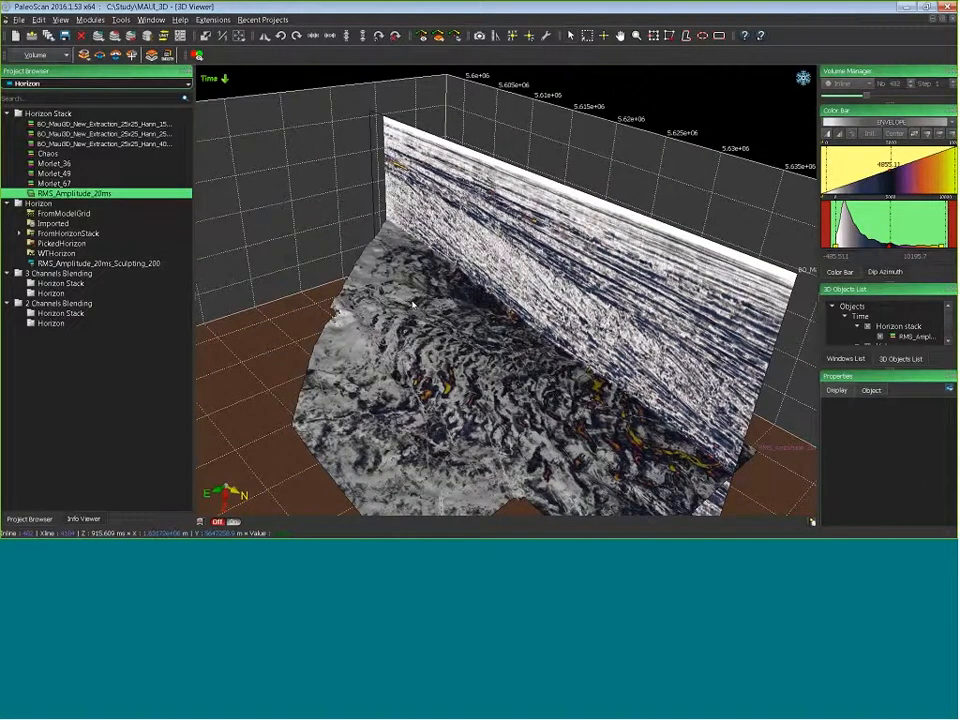
List the project's volumes and display the 3D_Model_Fault model in the 3D Viewer, focusing on its inclined layers
left_click(45, 84)
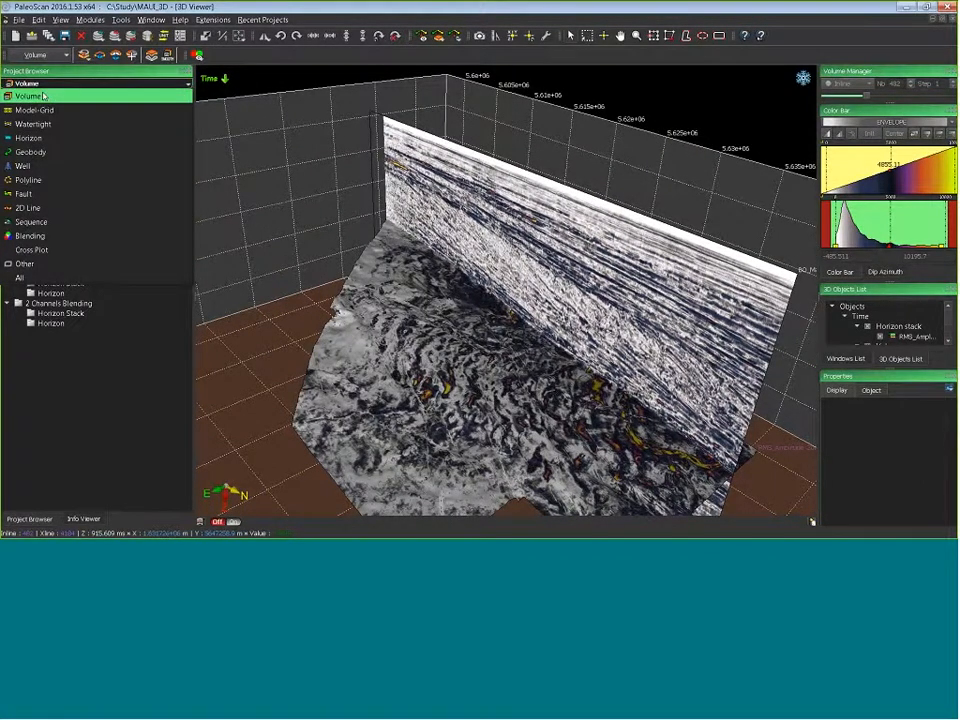
left_click(44, 97)
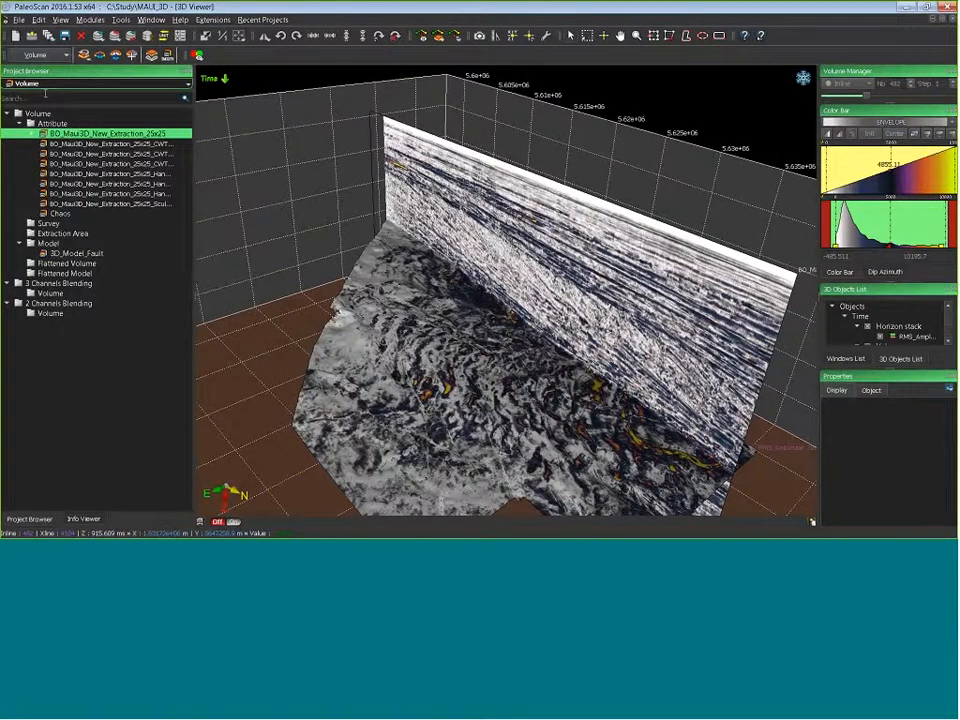
left_click_drag(80, 253, 564, 300)
scroll(564, 300, "up", 5)
middle_click_drag(574, 281, 347, 394)
middle_click_drag(531, 253, 495, 385)
scroll(495, 385, "up", 3)
middle_click_drag(550, 431, 448, 199)
scroll(501, 289, "down", 2)
middle_click_drag(501, 289, 478, 281)
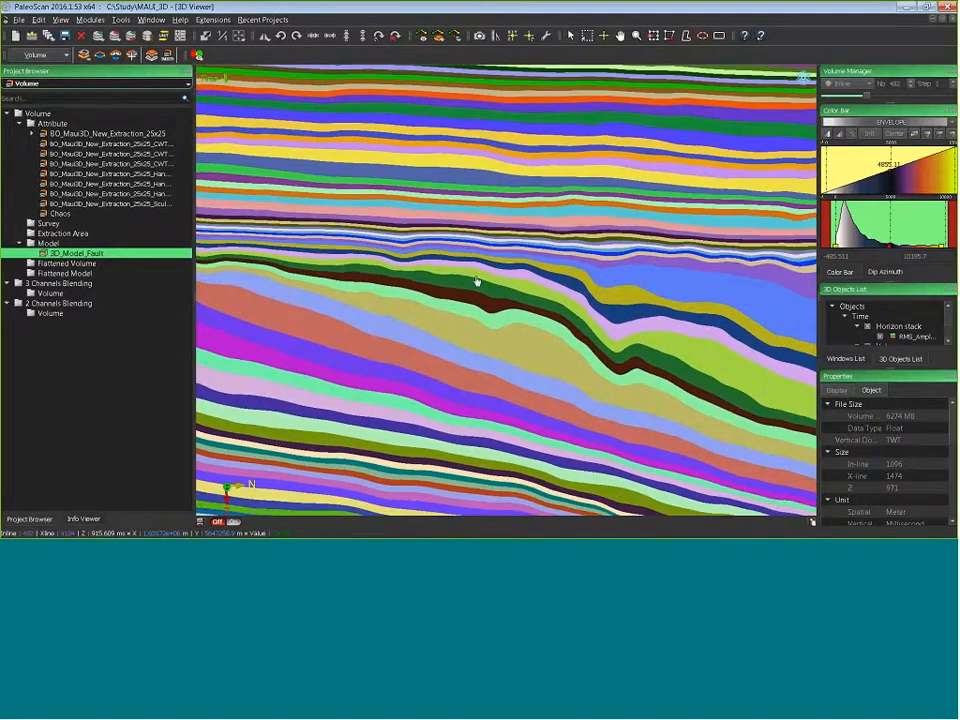
Set the 3D_Model_Fault section's interpolation to None and examine its layer boundaries up close
left_click(520, 254)
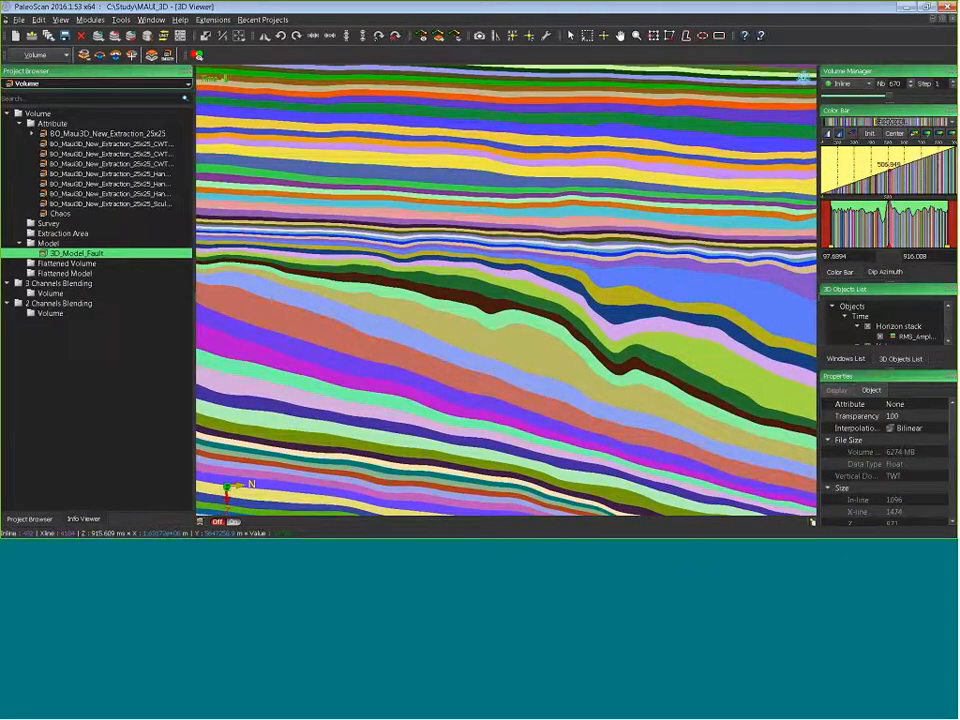
left_click(902, 428)
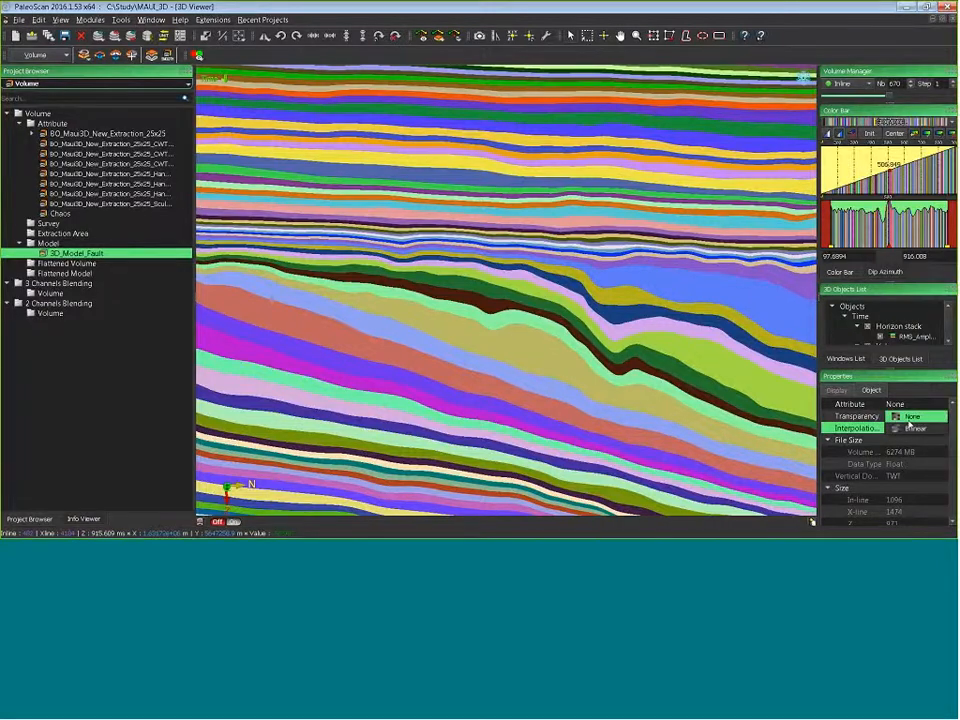
left_click(908, 416)
scroll(588, 318, "down", 5)
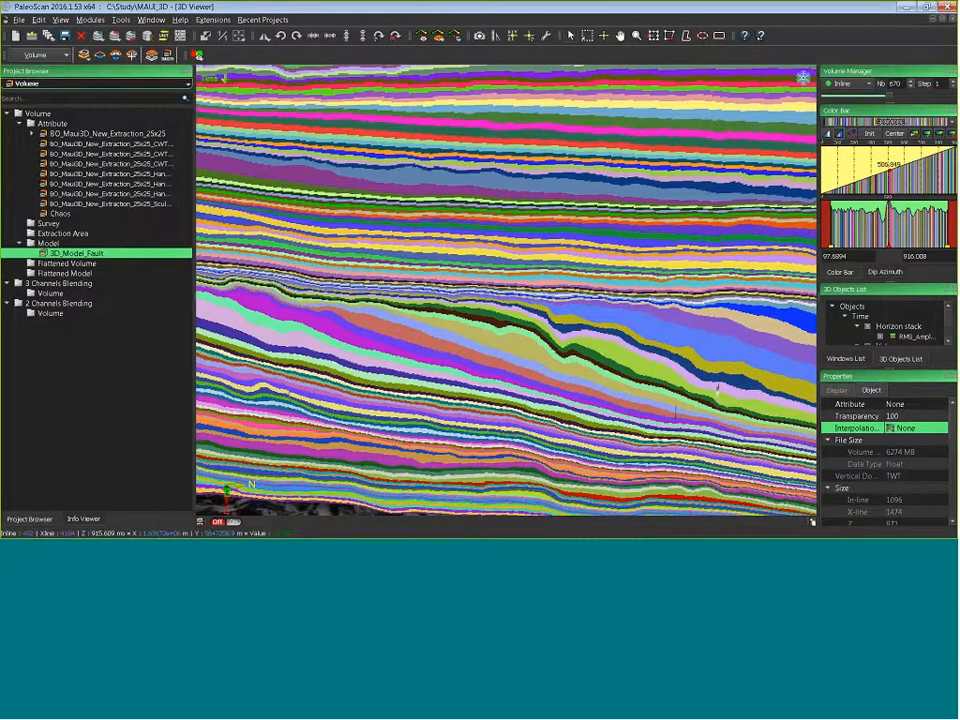
scroll(574, 321, "up", 5)
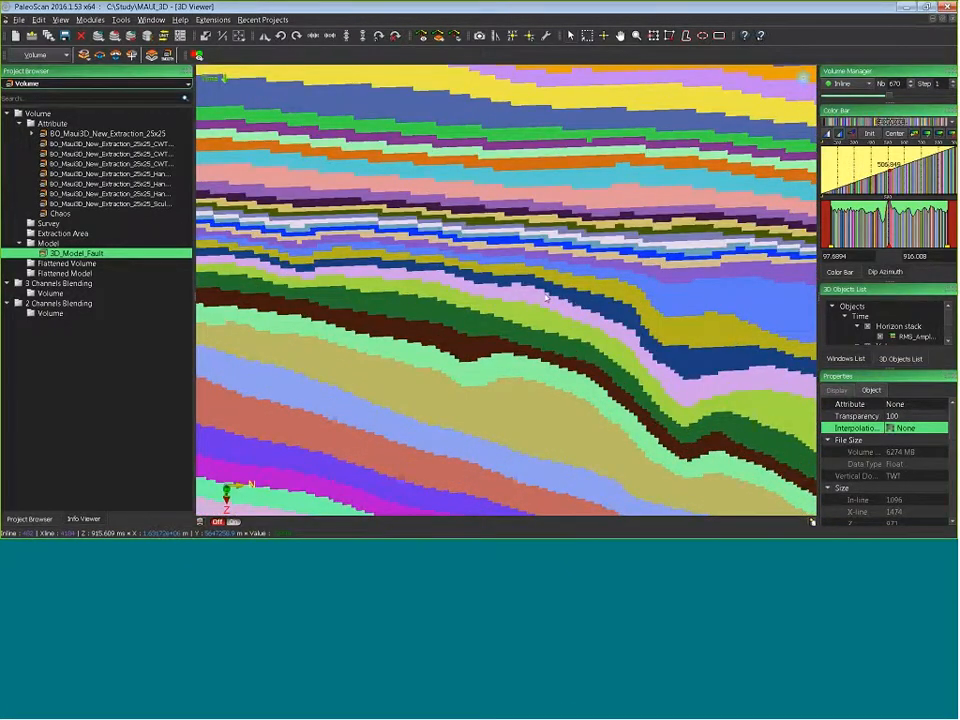
middle_click_drag(756, 505, 504, 314)
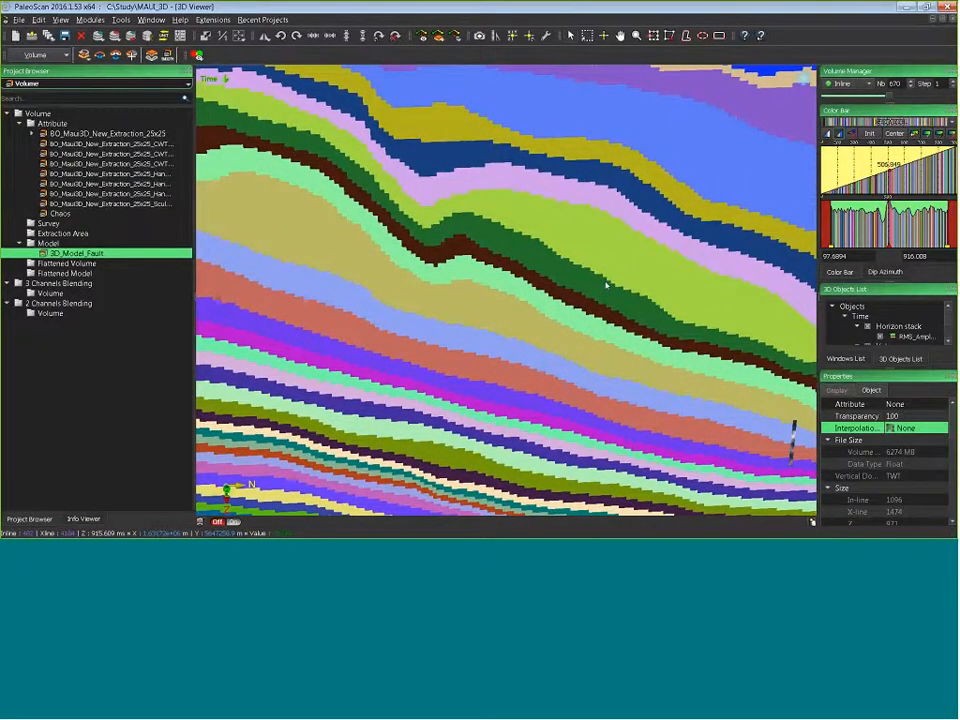
Set the 3D_Model_Fault section's interpolation back to Bilinear and inspect its layers
left_click(886, 430)
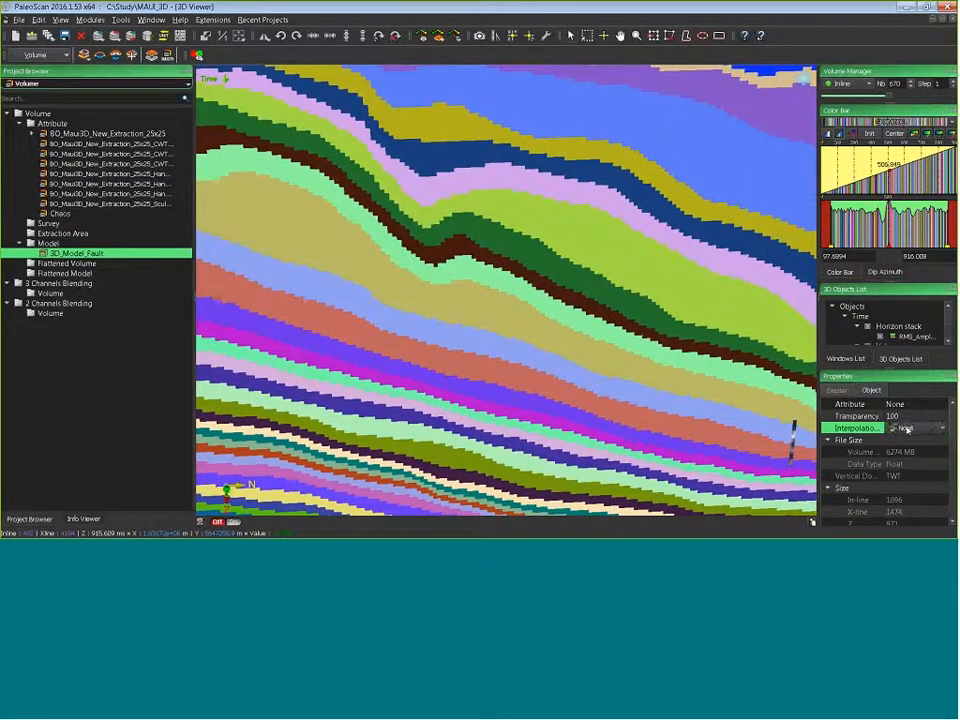
left_click(914, 440)
middle_click_drag(414, 111, 532, 250)
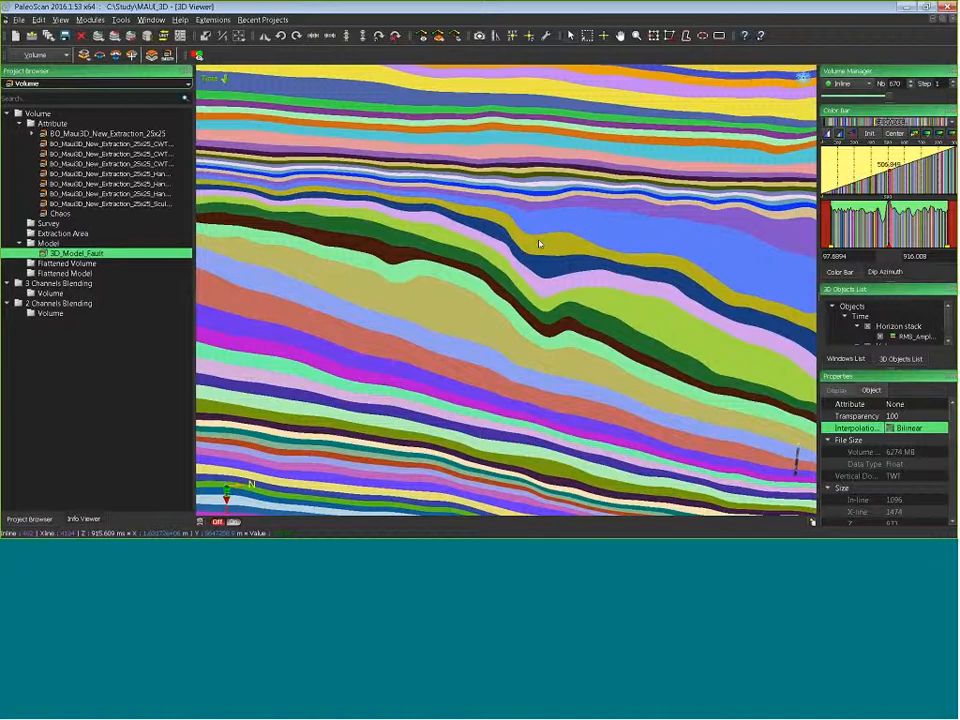
scroll(456, 219, "down", 5)
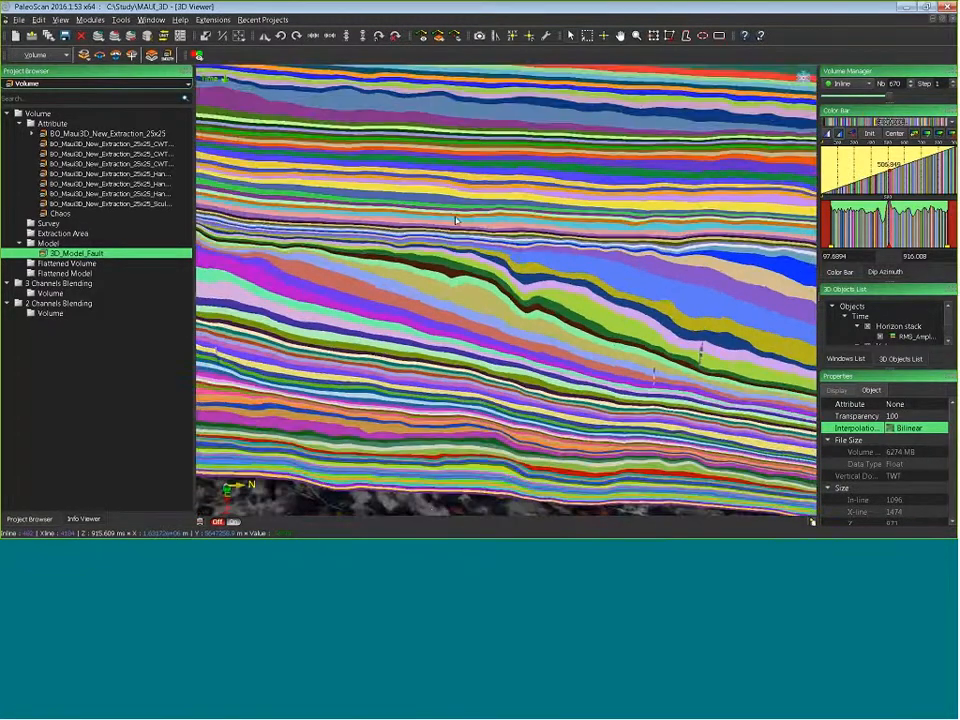
Apply the Thinning attribute to the 3D_Model_Fault section and view it together with the horizon surface
left_click_drag(555, 249, 486, 254)
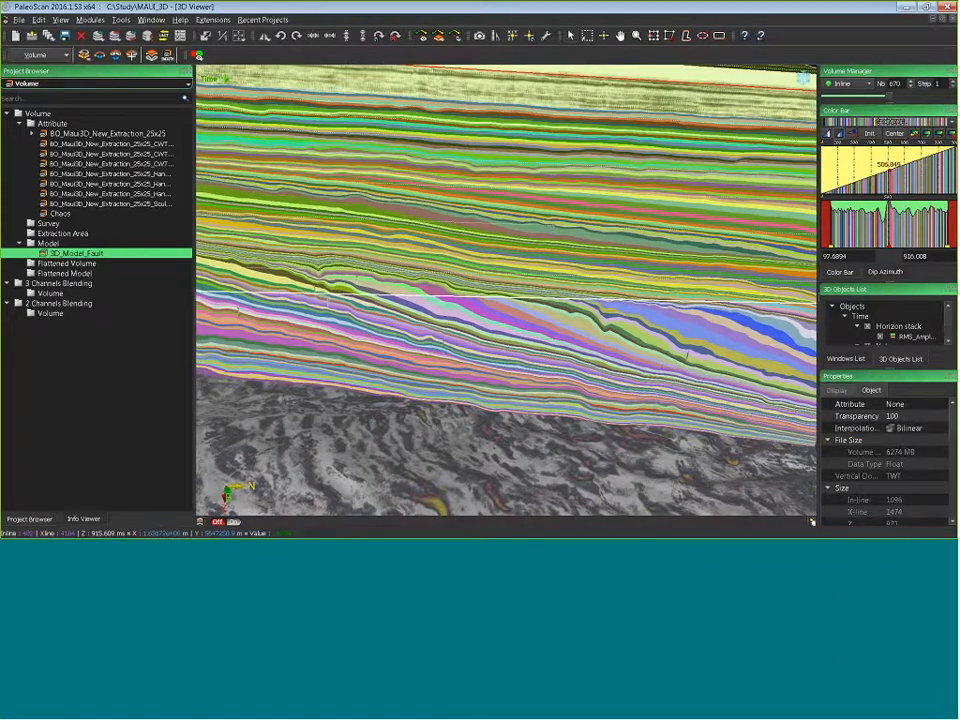
left_click(903, 403)
left_click(905, 416)
left_click_drag(478, 307, 480, 273)
scroll(480, 273, "down", 5)
middle_click_drag(489, 259, 529, 272)
left_click_drag(529, 272, 459, 281)
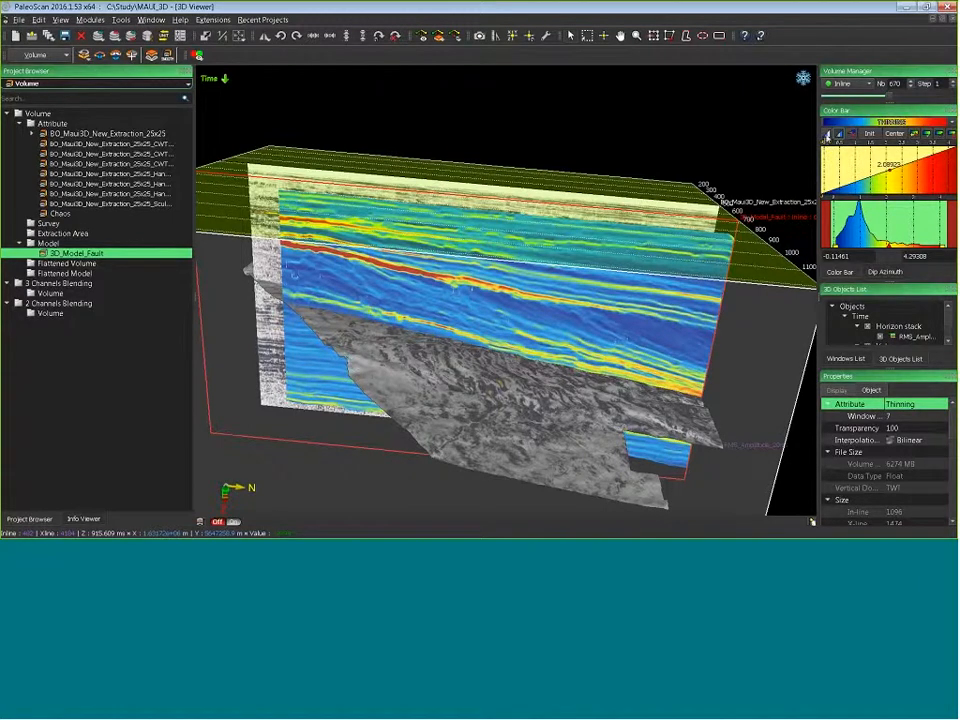
Make the low Thinning values of the model section transparent and lower the transparency threshold to expose the high values over the seismic
left_click(827, 133)
left_click(838, 134)
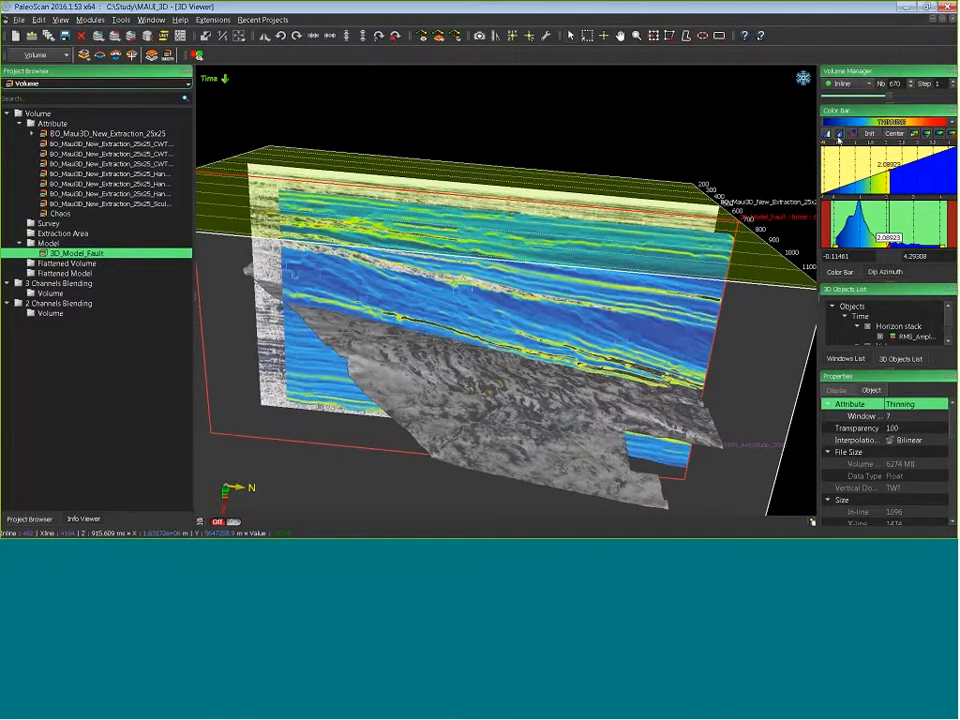
left_click(827, 134)
mouse_move(891, 252)
left_mouse_down()
mouse_move(857, 251)
mouse_move(868, 253)
left_mouse_up()
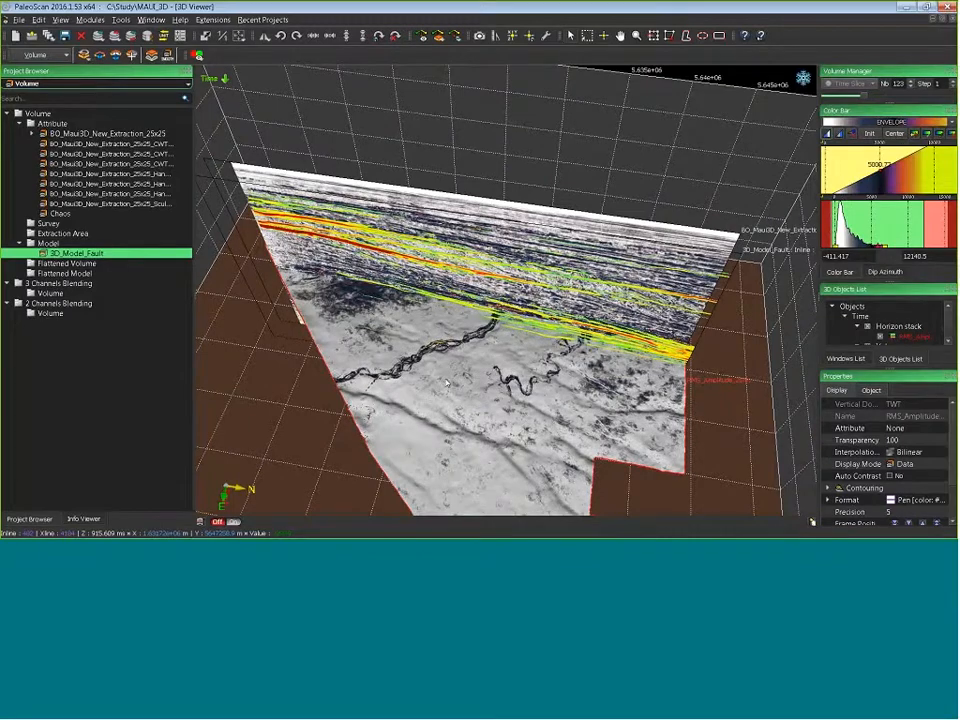
Make RMS amplitudes below about 5865 transparent on horizon 120 of the horizon stack in the 3D Viewer
left_click_drag(446, 382, 631, 445)
scroll(561, 505, "up", 3)
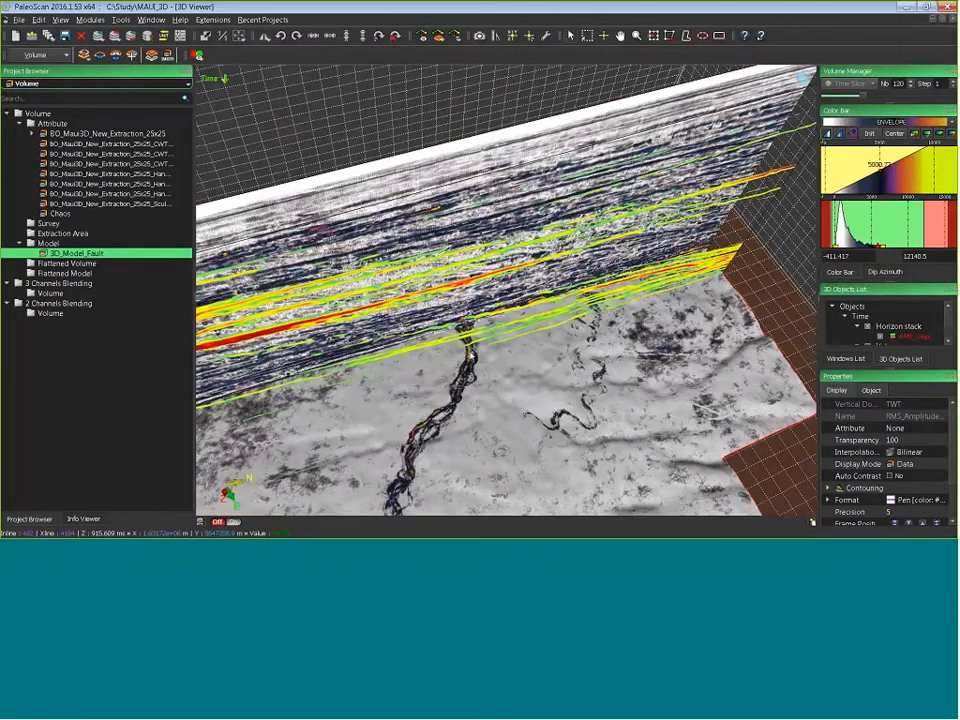
left_click_drag(396, 348, 505, 300)
left_click(881, 247)
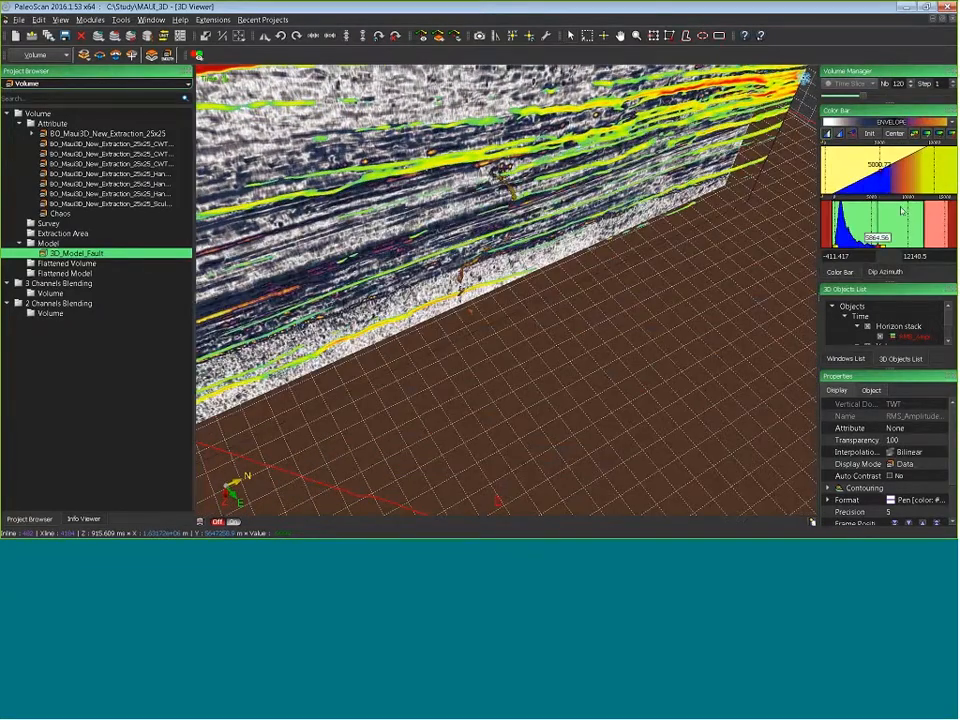
Lower the transparency threshold of horizon 120's RMS amplitudes to about 2328 and view the remaining amplitudes from above
left_click_drag(881, 247, 853, 258)
left_click_drag(503, 148, 594, 405)
scroll(477, 211, "down", 5)
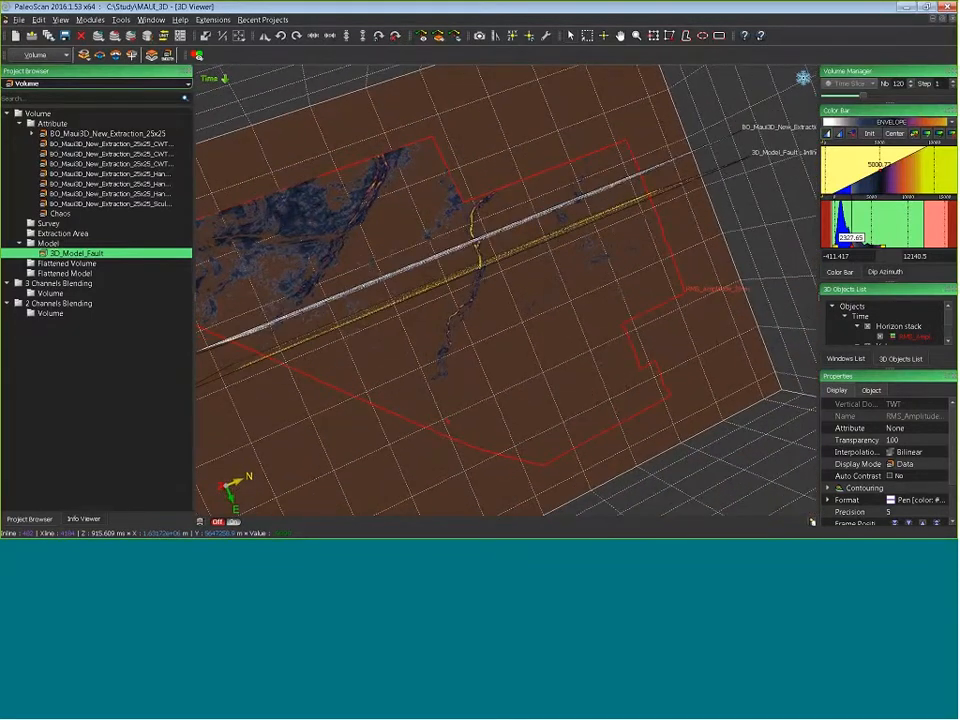
Add a second RMS_Amplitude_20ms horizon stack to the 3D scene, set it to horizon 90 and view it beneath the transparent horizon
left_click(70, 84)
left_click(45, 122)
left_click_drag(80, 194, 535, 295)
left_click_drag(520, 400, 490, 508)
scroll(519, 289, "up", 10)
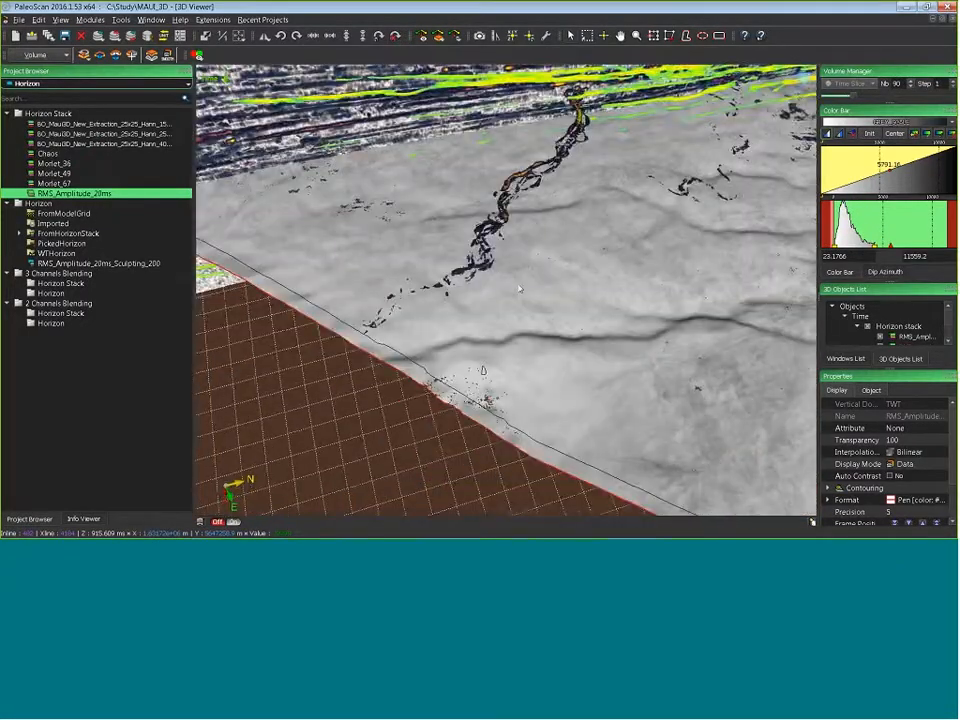
left_click_drag(519, 289, 512, 377)
left_click_drag(567, 157, 471, 287)
scroll(606, 242, "down", 5)
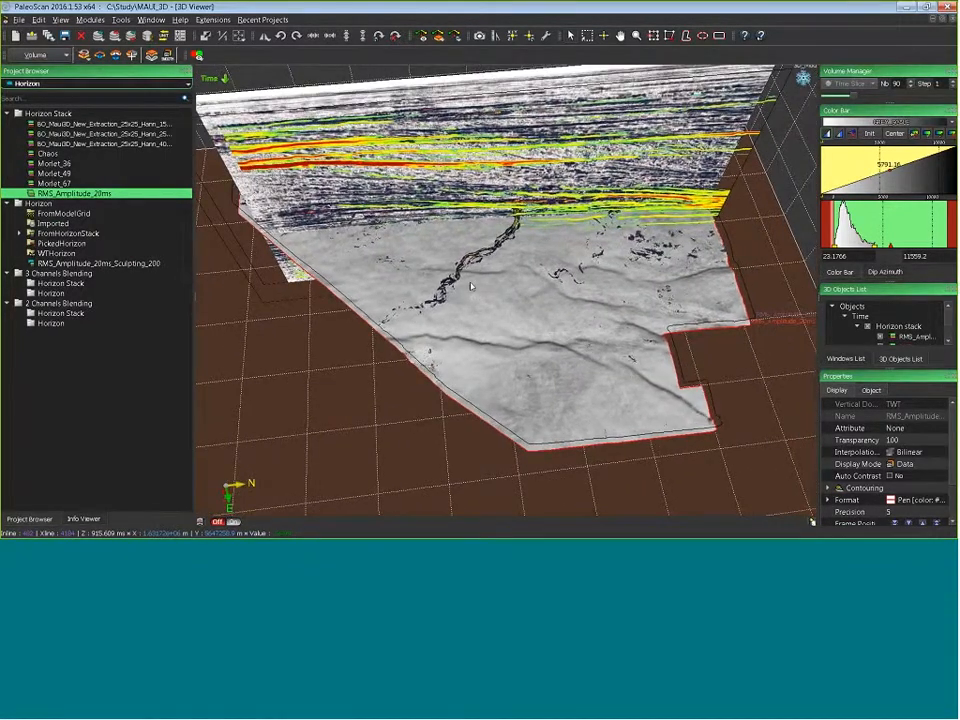
left_click_drag(478, 231, 480, 320)
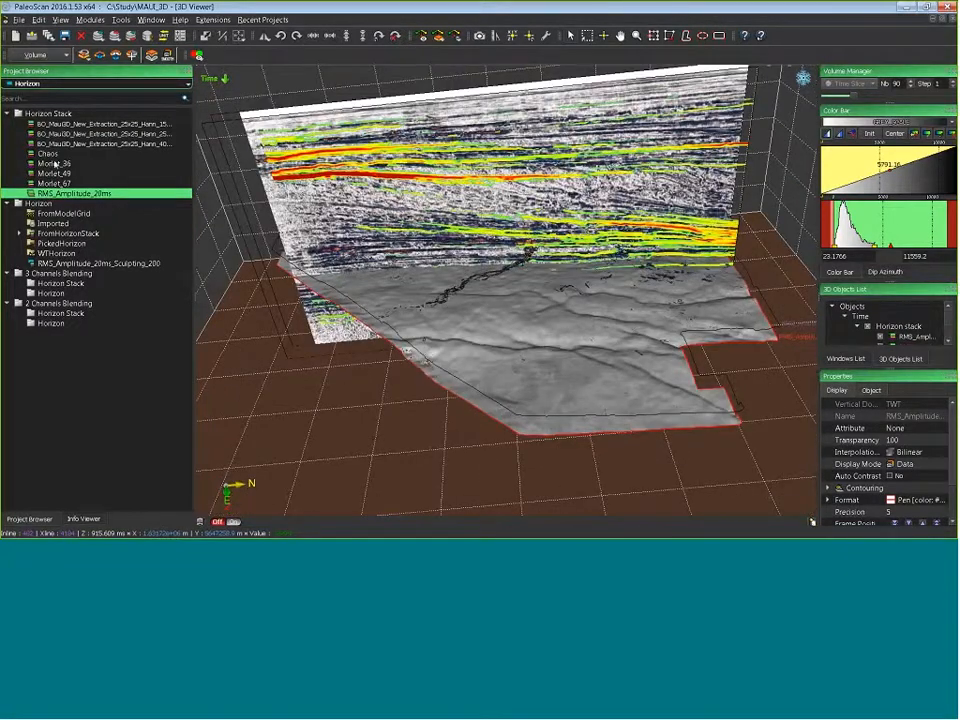
Create a new 3D cube from the BO_Maui3D_New_Extraction_25x25_Sculpting volume
left_click(33, 84)
left_click(33, 99)
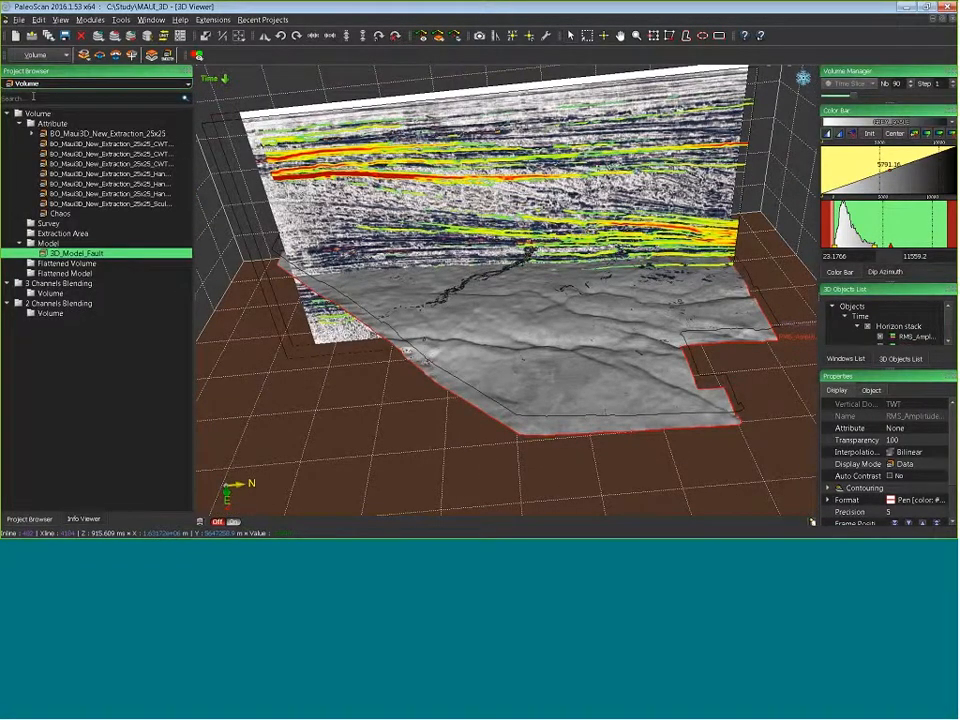
right_click(110, 204)
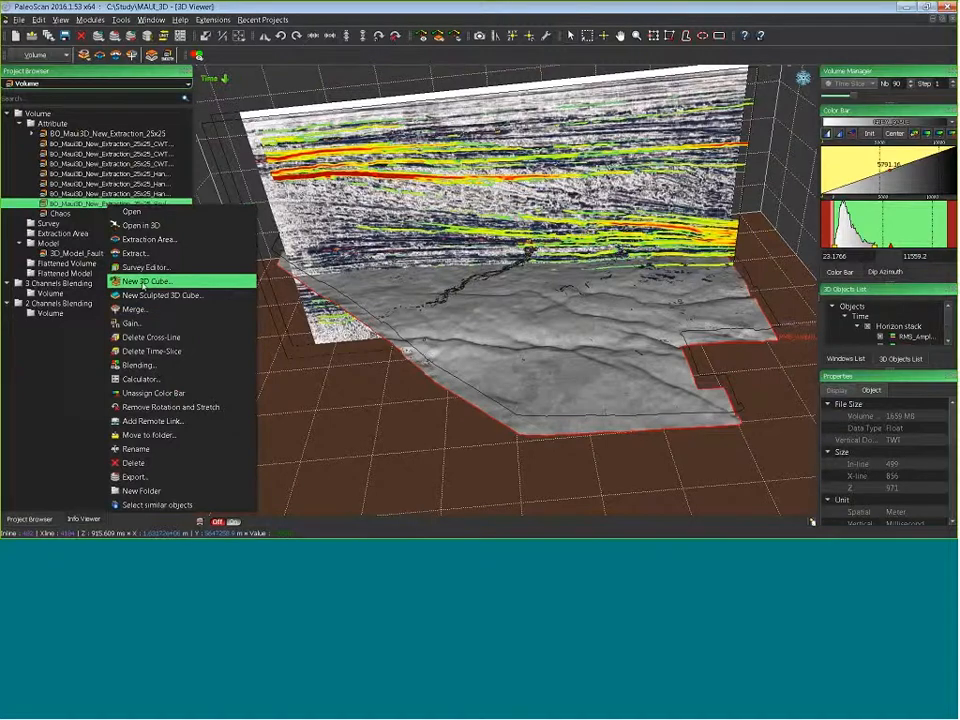
left_click(140, 281)
left_click_drag(452, 291, 513, 224)
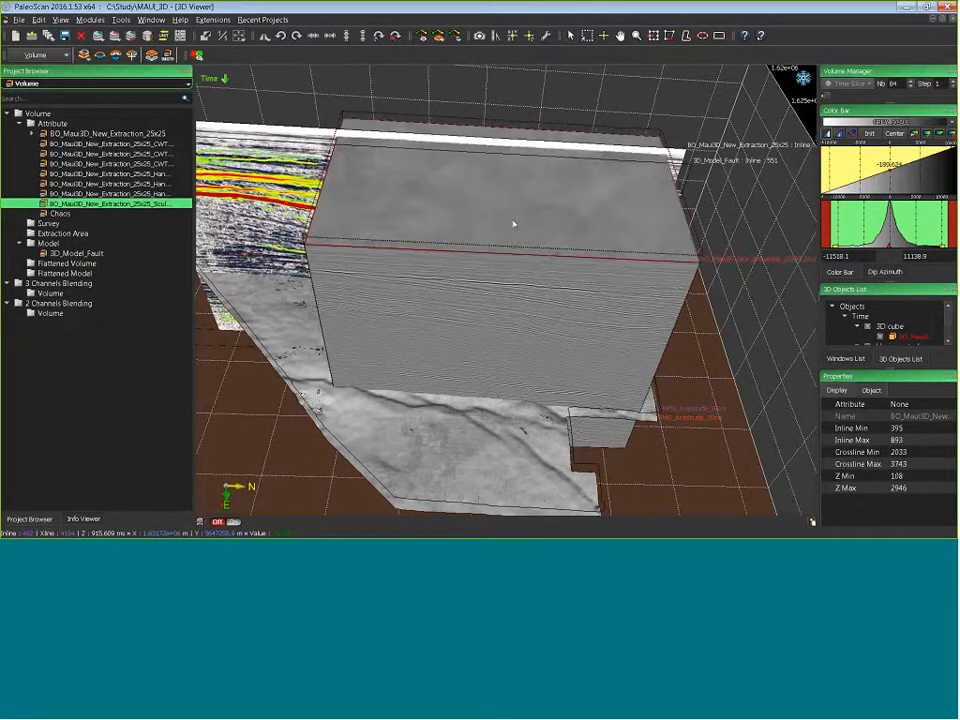
Crop the 3D cube to a minimum Z of 297, a maximum crossline of 3629 and a maximum inline of 873
scroll(513, 224, "down", 10)
scroll(513, 224, "down", 5)
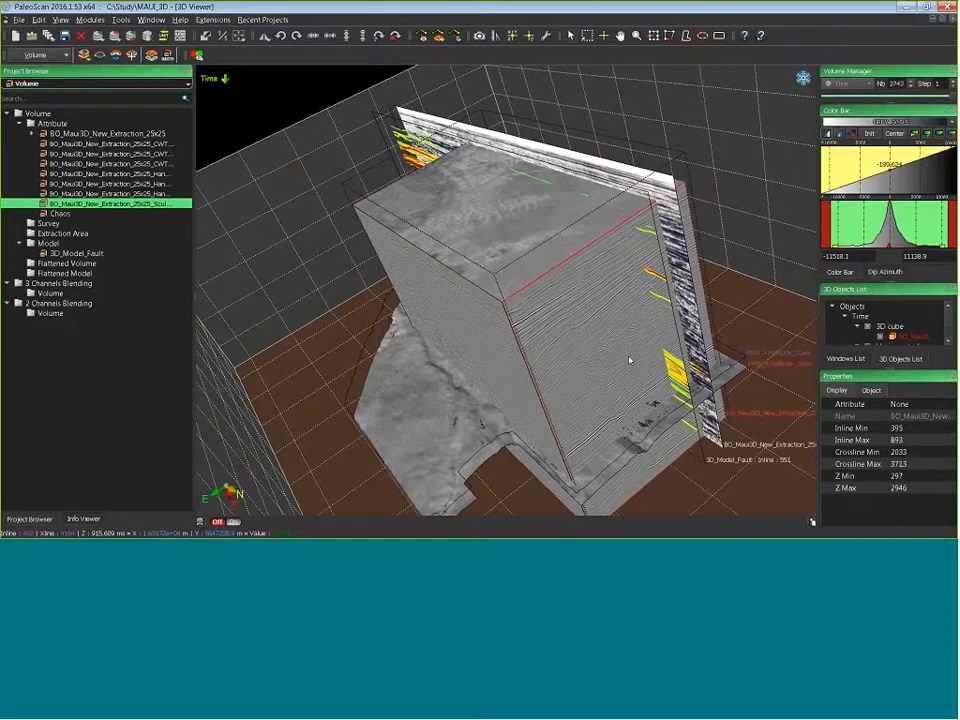
scroll(629, 360, "up", 8)
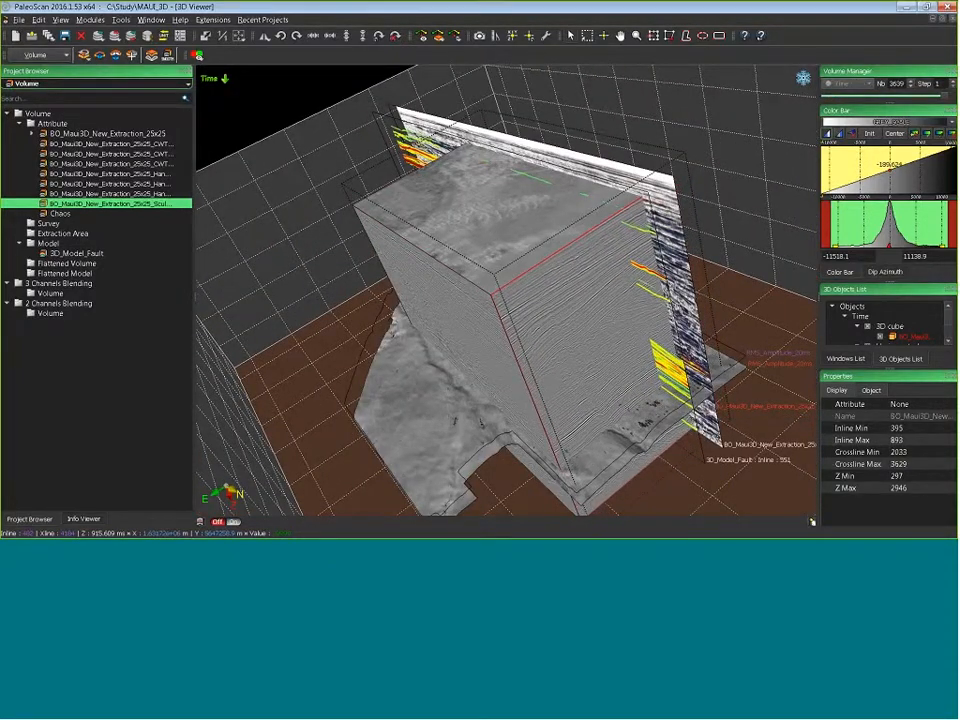
left_click_drag(430, 297, 541, 297)
scroll(594, 320, "up", 5)
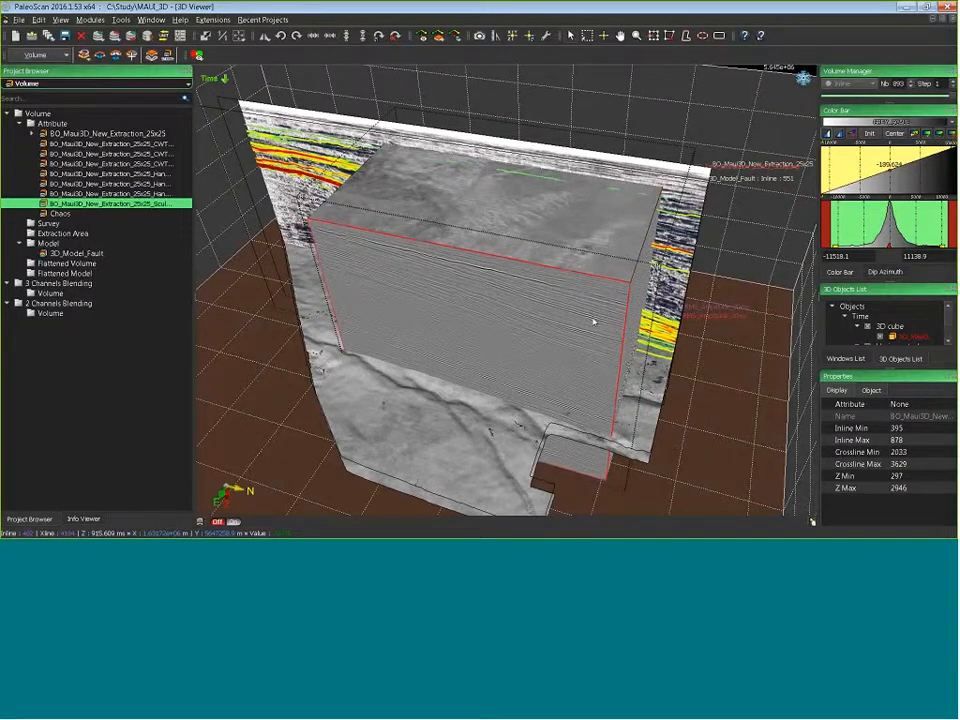
Hide the 3D cube and create a sculpted 3D cube from the same Sculpting volume between two RMS_Amplitude_20ms horizon stacks
left_click(868, 327)
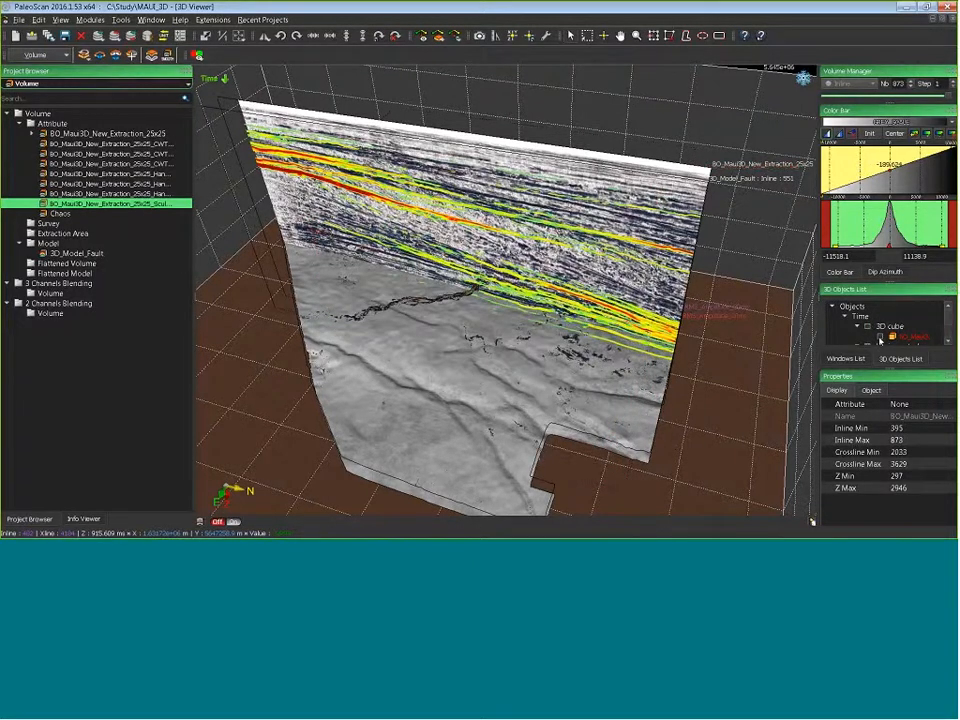
left_click_drag(900, 368, 900, 412)
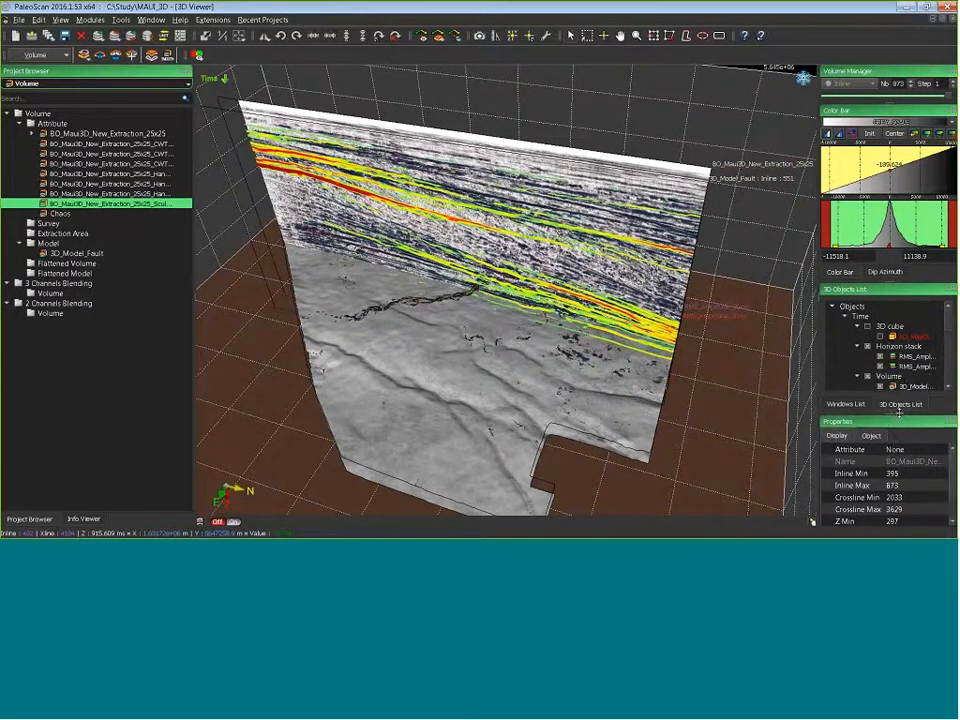
right_click(64, 212)
right_click(67, 203)
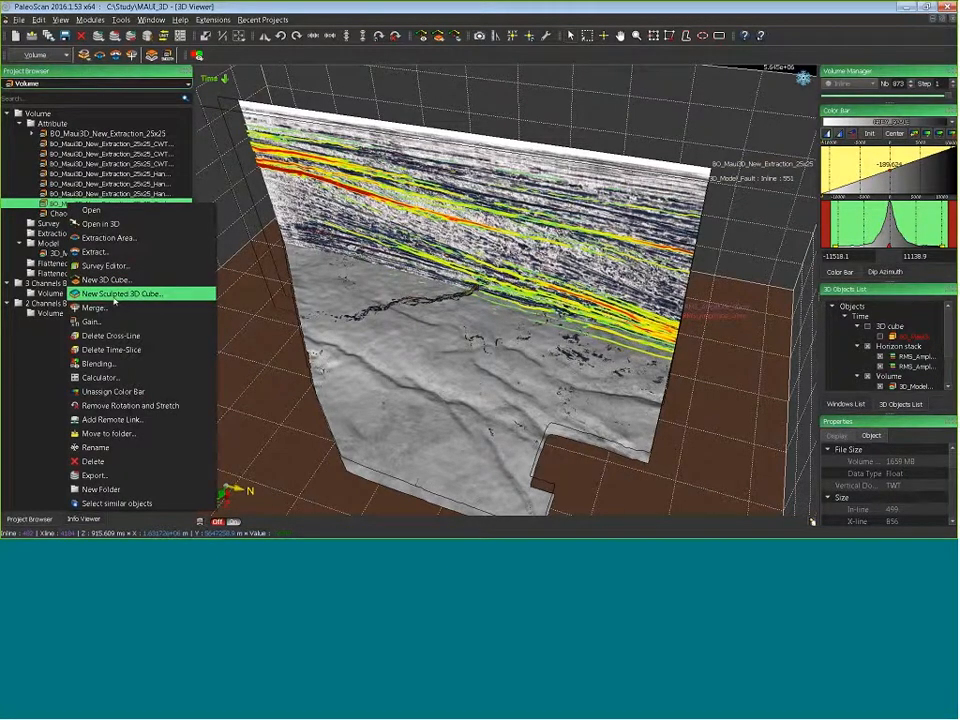
left_click(115, 295)
mouse_move(643, 201)
left_mouse_down()
mouse_move(681, 214)
mouse_move(681, 246)
left_mouse_up()
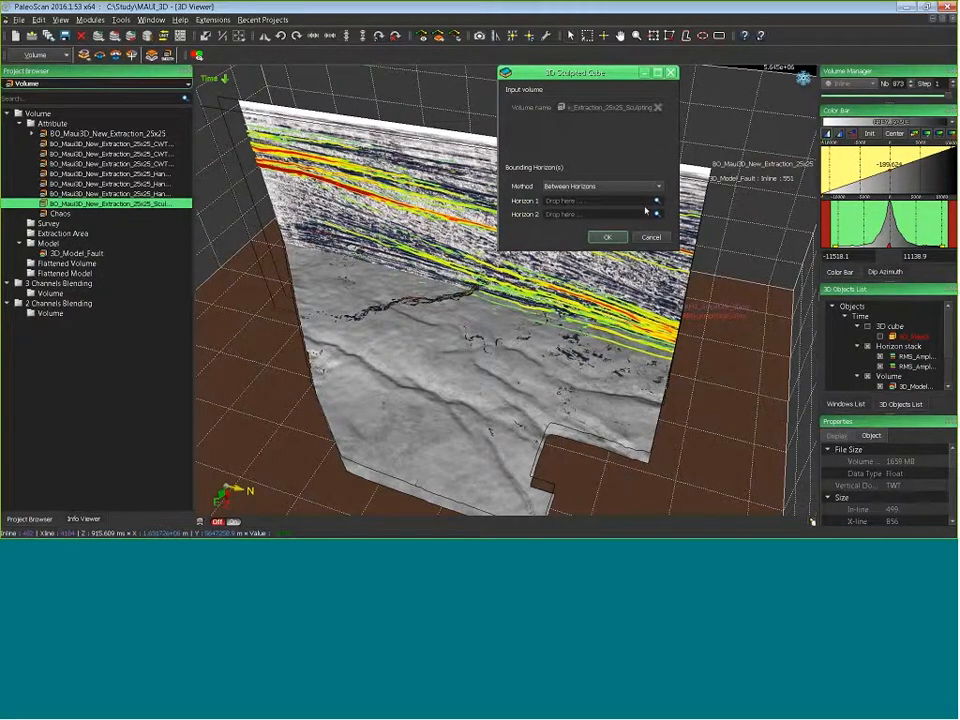
left_click(657, 204)
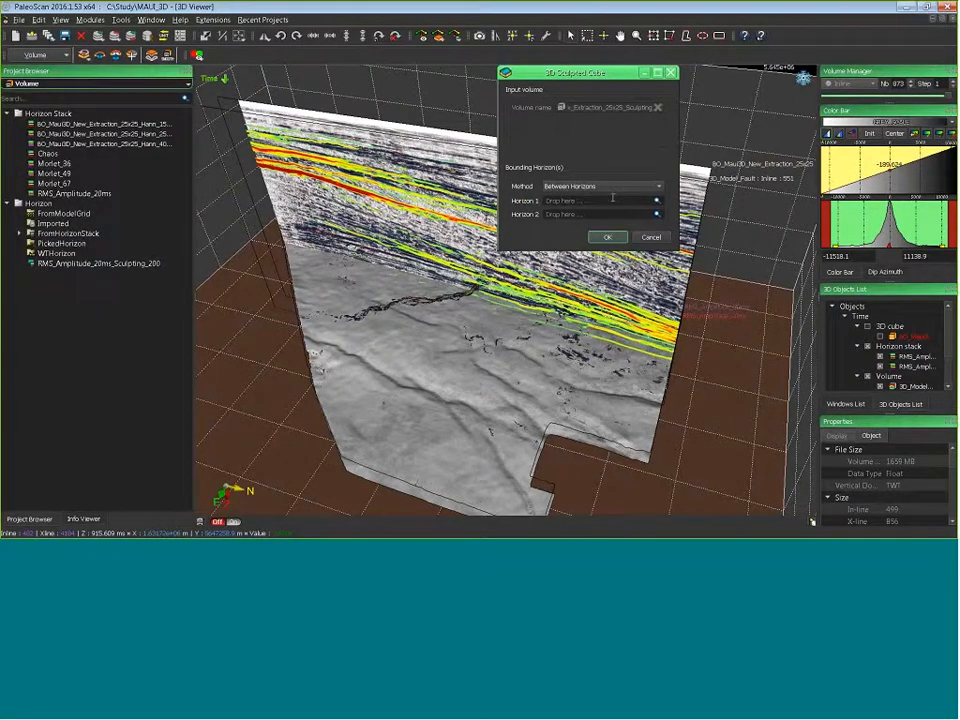
left_click_drag(70, 193, 578, 201)
left_click_drag(50, 196, 550, 214)
left_click(600, 239)
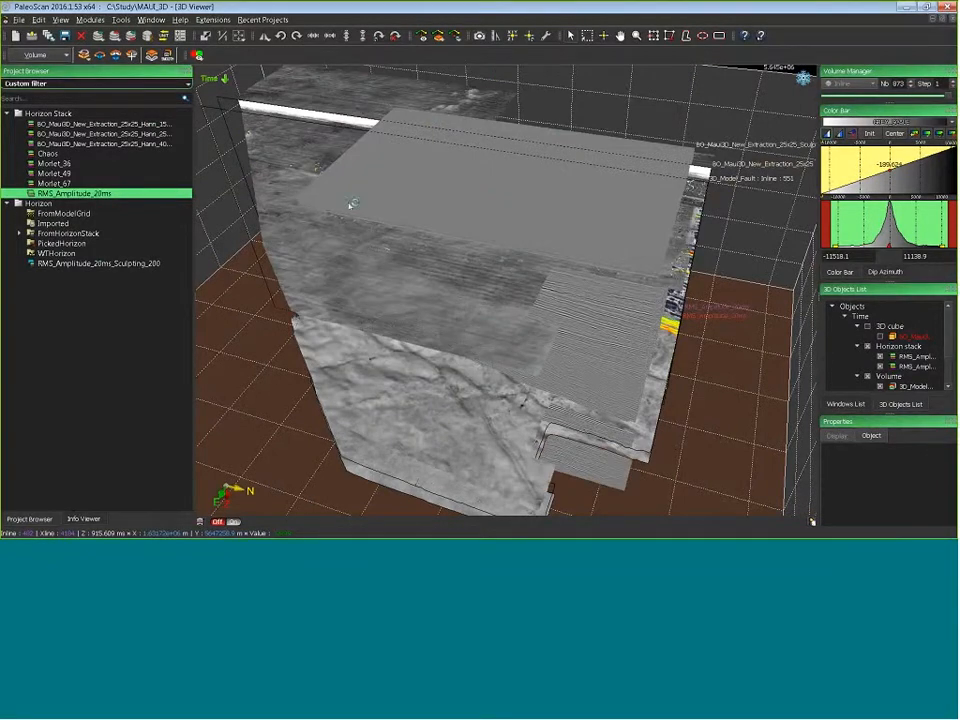
Move the sculpted cube's upper bounding horizon to 357 and its lower bounding horizon to 178
mouse_move(549, 299)
left_mouse_down()
mouse_move(582, 238)
mouse_move(482, 225)
mouse_move(444, 264)
left_mouse_up()
left_click(478, 226)
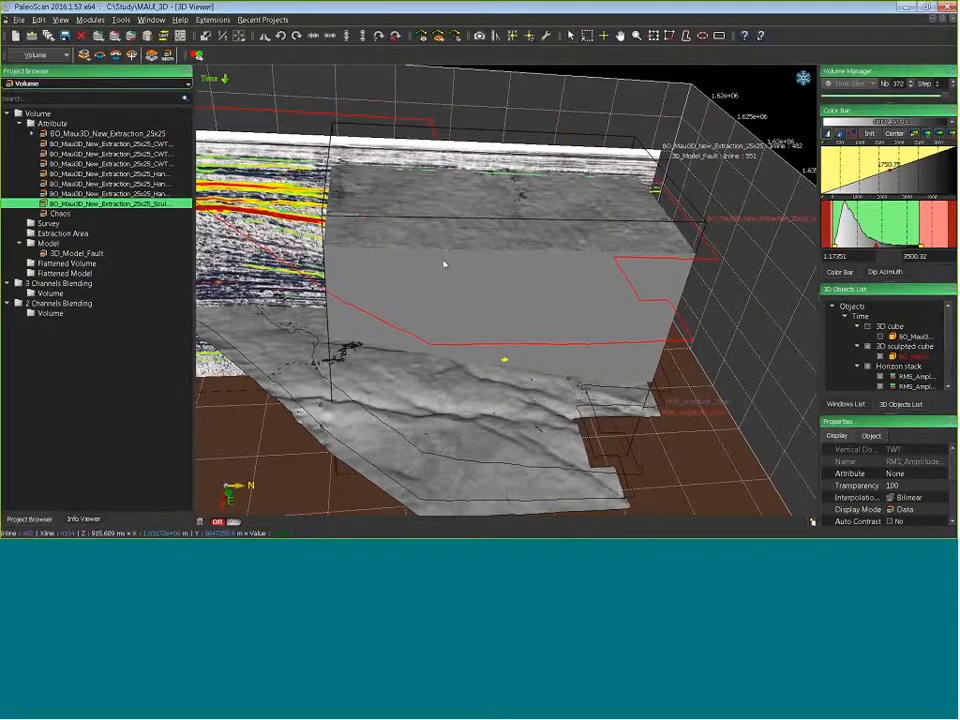
left_click(481, 333)
left_click_drag(481, 333, 459, 341)
left_click(455, 342)
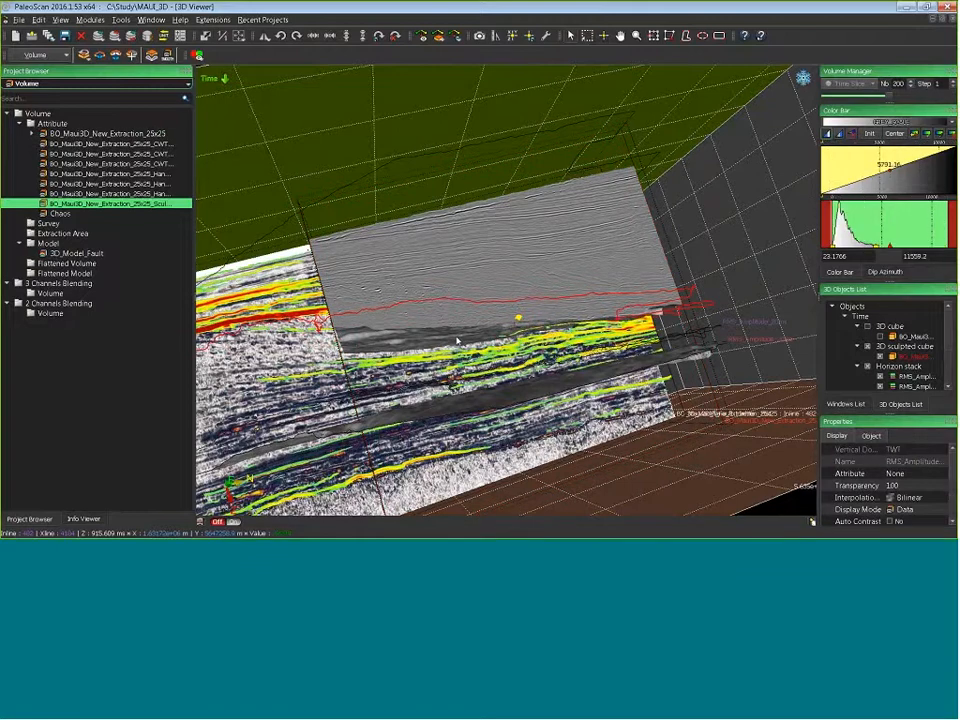
left_click_drag(452, 341, 448, 343)
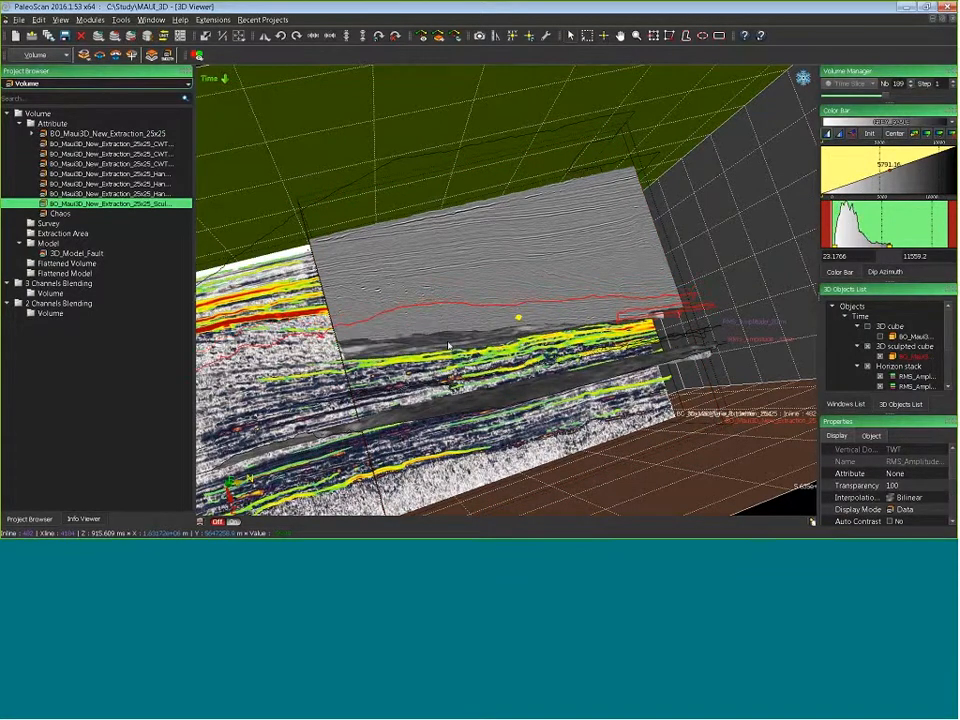
scroll(448, 346, "down", 5)
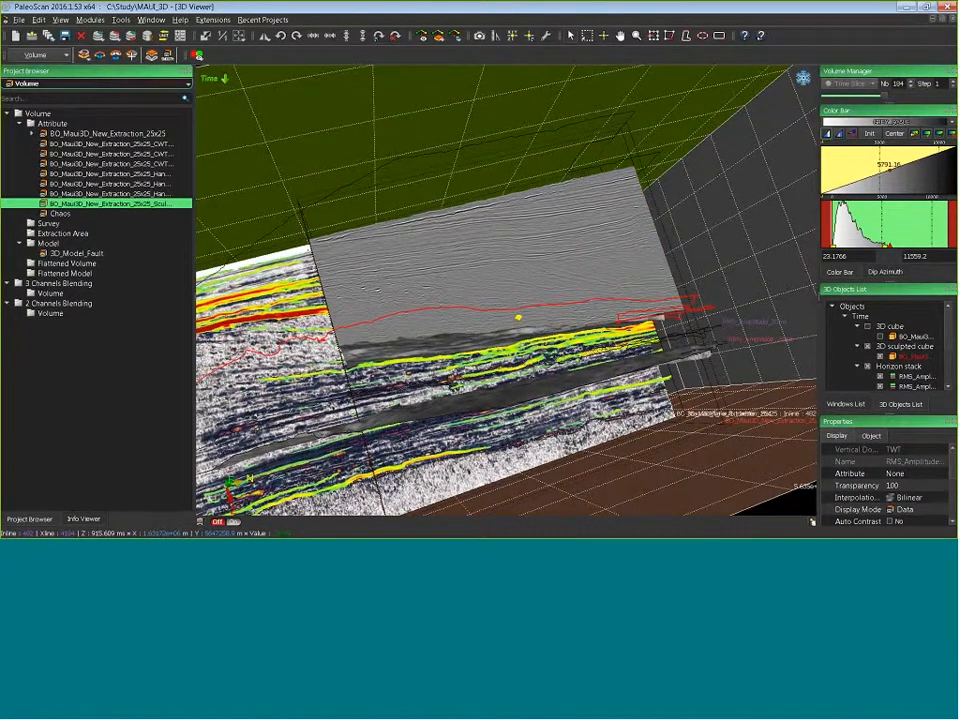
Crop the sculpted cube's crossline face to a minimum crossline of 2165
mouse_move(592, 305)
middle_mouse_down()
mouse_move(654, 328)
mouse_move(640, 334)
middle_mouse_up()
left_click(398, 332)
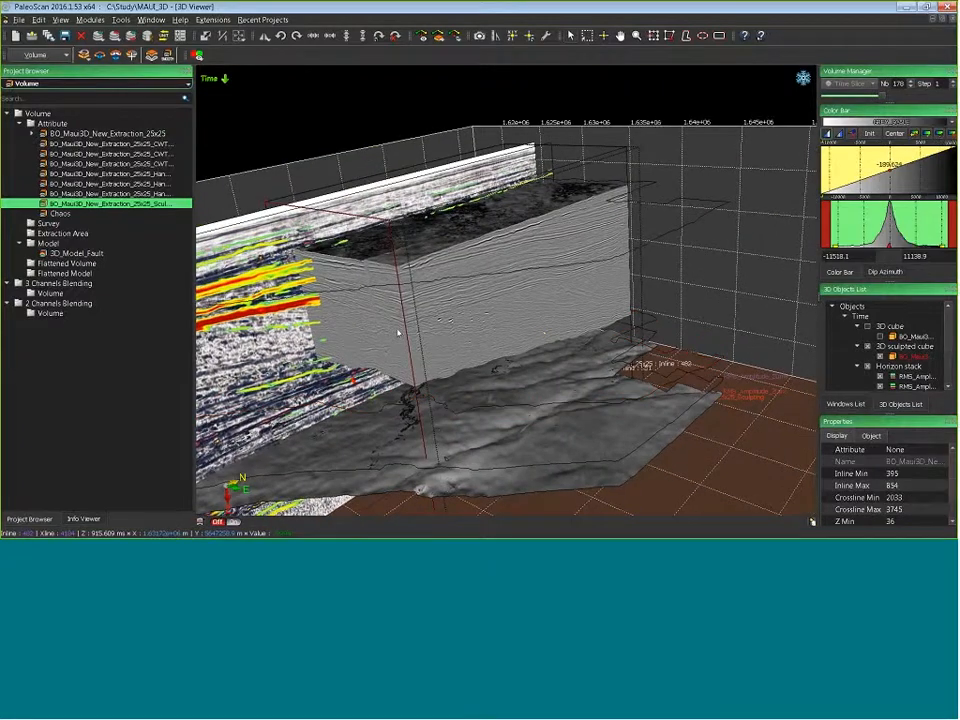
scroll(445, 356, "up", 9)
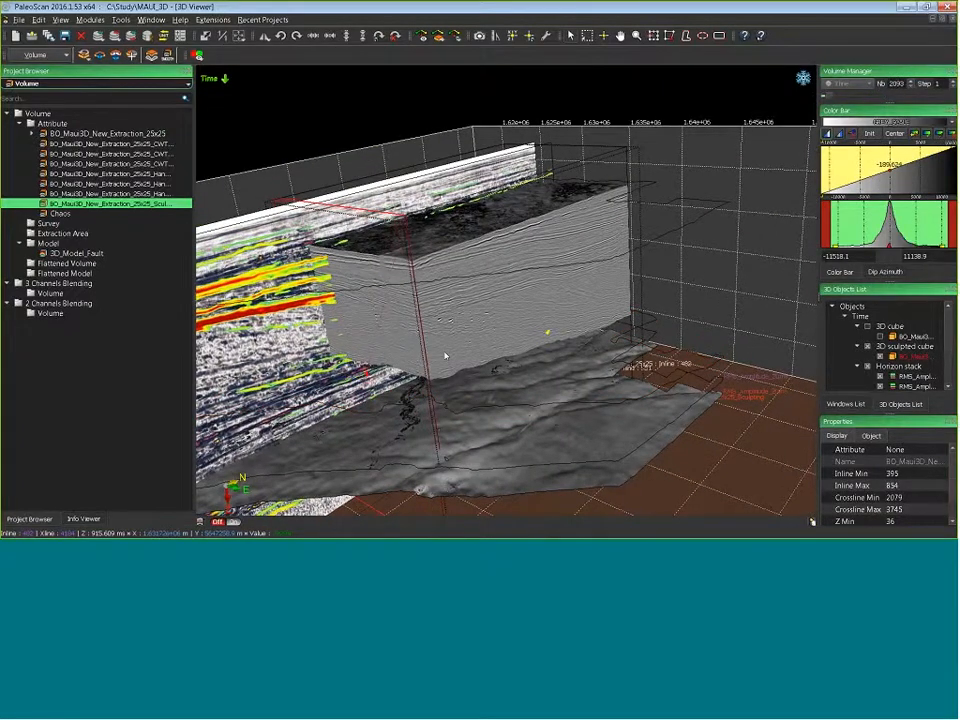
scroll(445, 356, "up", 4)
mouse_move(445, 356)
middle_mouse_down()
mouse_move(528, 347)
mouse_move(515, 346)
middle_mouse_up()
Apply the RMS Amplitude attribute to the sculpted cube and view its inline face
left_click(505, 346)
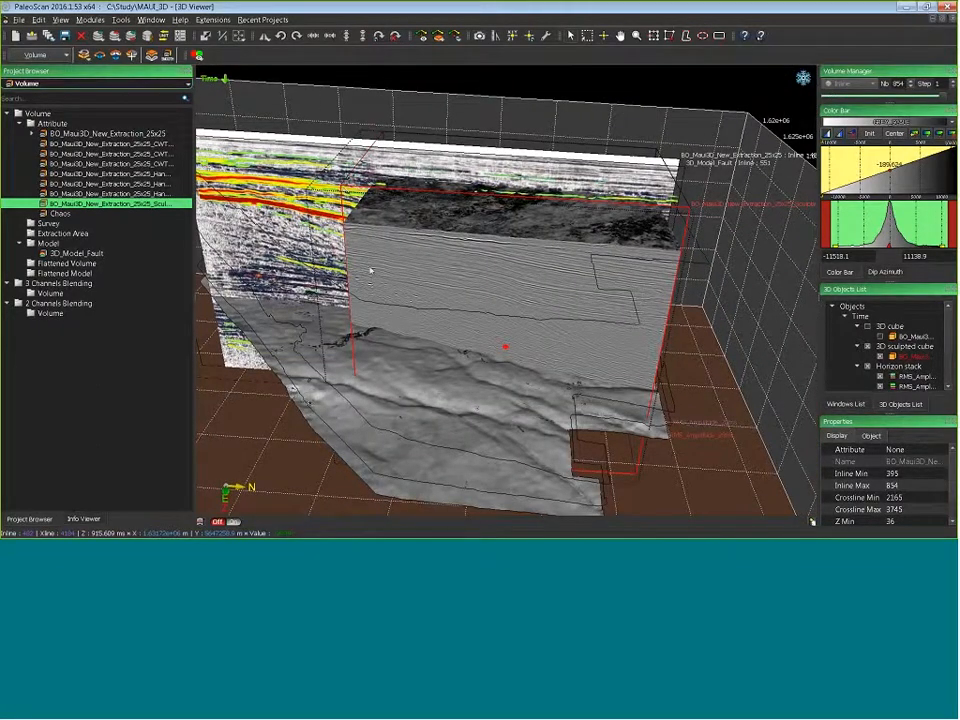
left_click(895, 449)
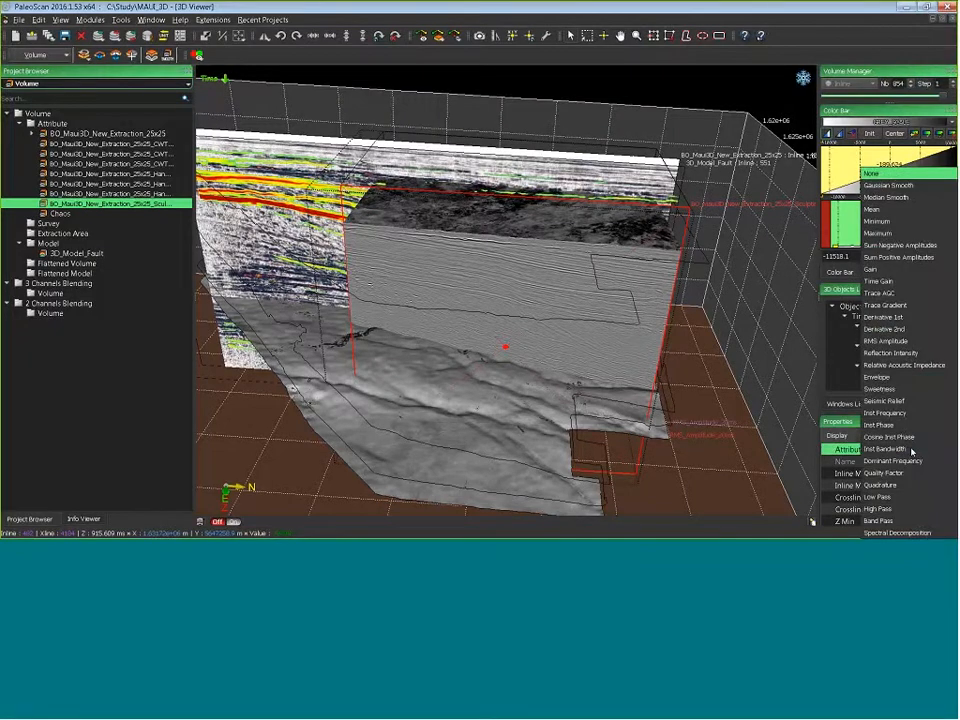
left_click(900, 341)
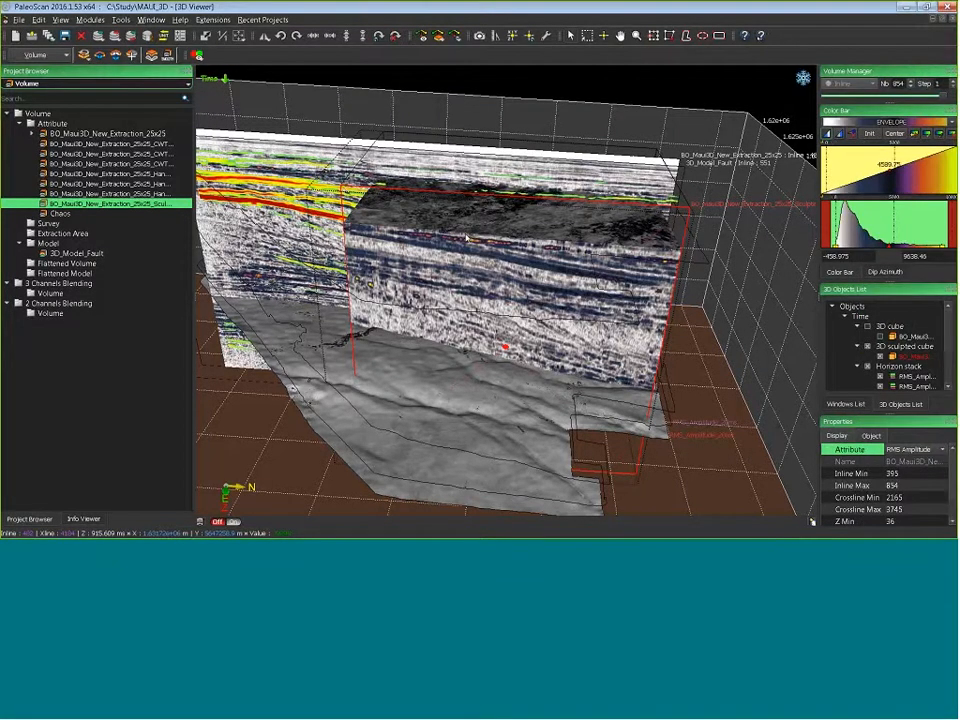
left_click_drag(493, 241, 568, 312)
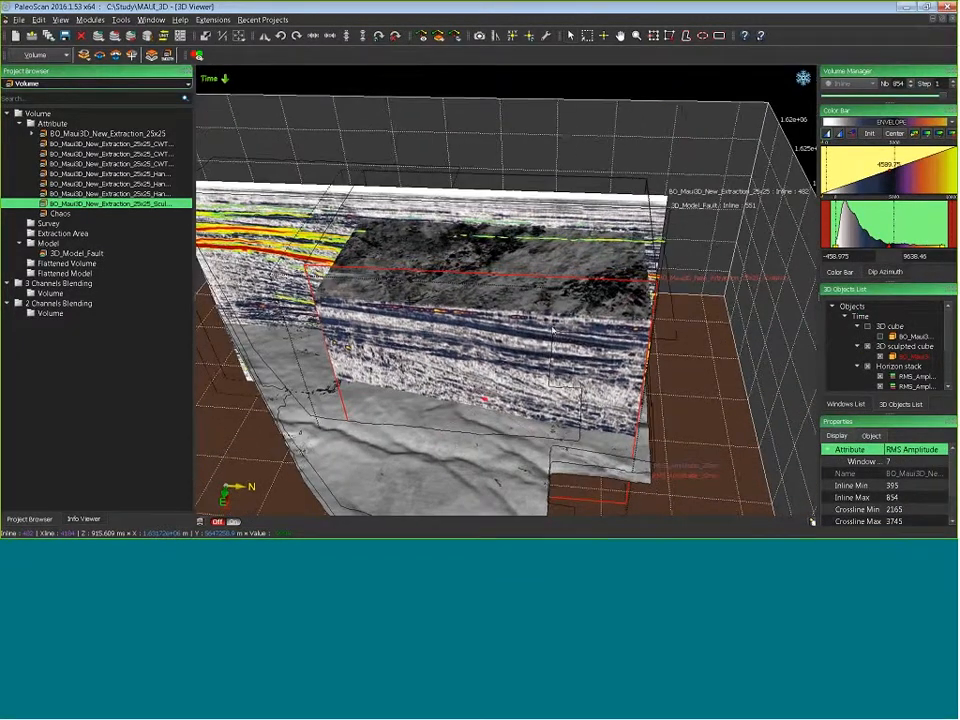
Apply the Seismic Relief attribute to the sculpted cube
left_click(906, 451)
left_click(906, 451)
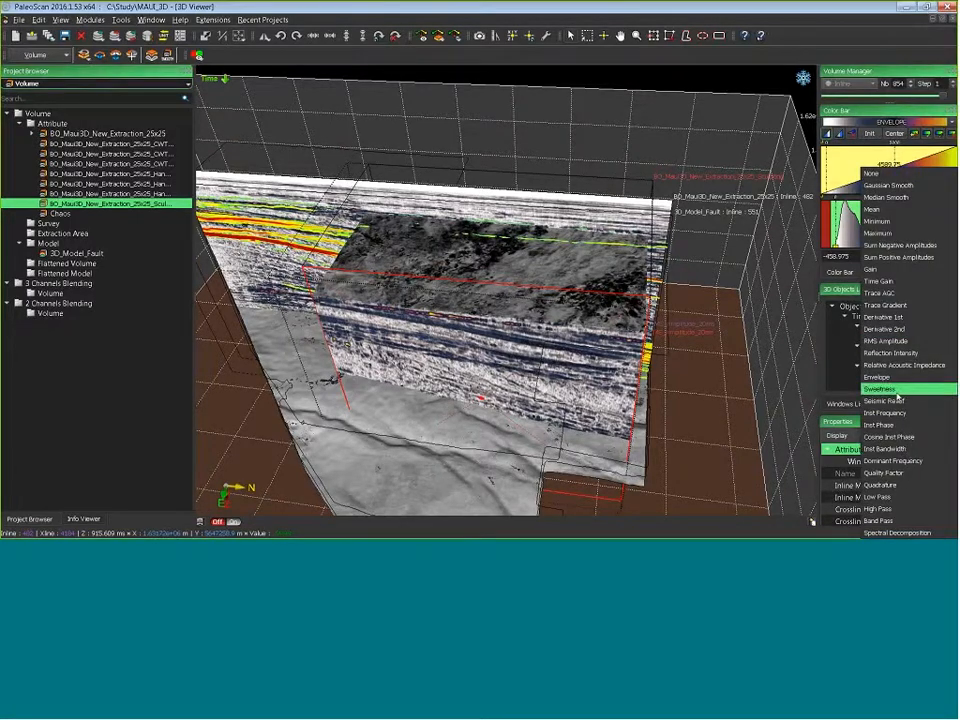
left_click(898, 405)
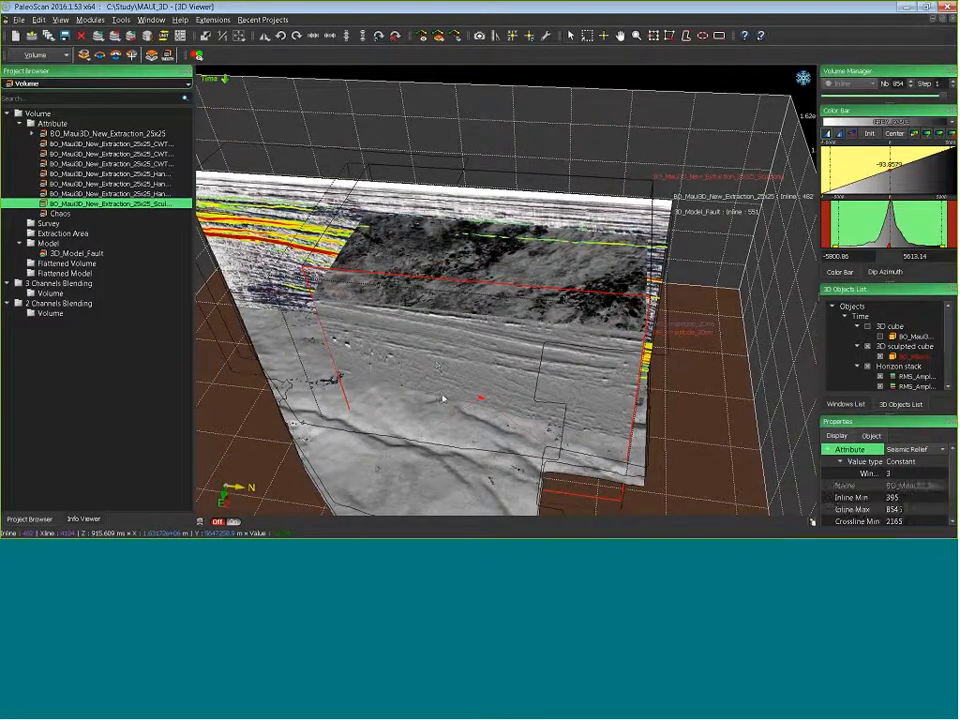
mouse_move(443, 398)
left_mouse_down()
mouse_move(472, 370)
mouse_move(465, 349)
mouse_move(446, 359)
mouse_move(422, 338)
mouse_move(490, 277)
mouse_move(481, 278)
left_mouse_up()
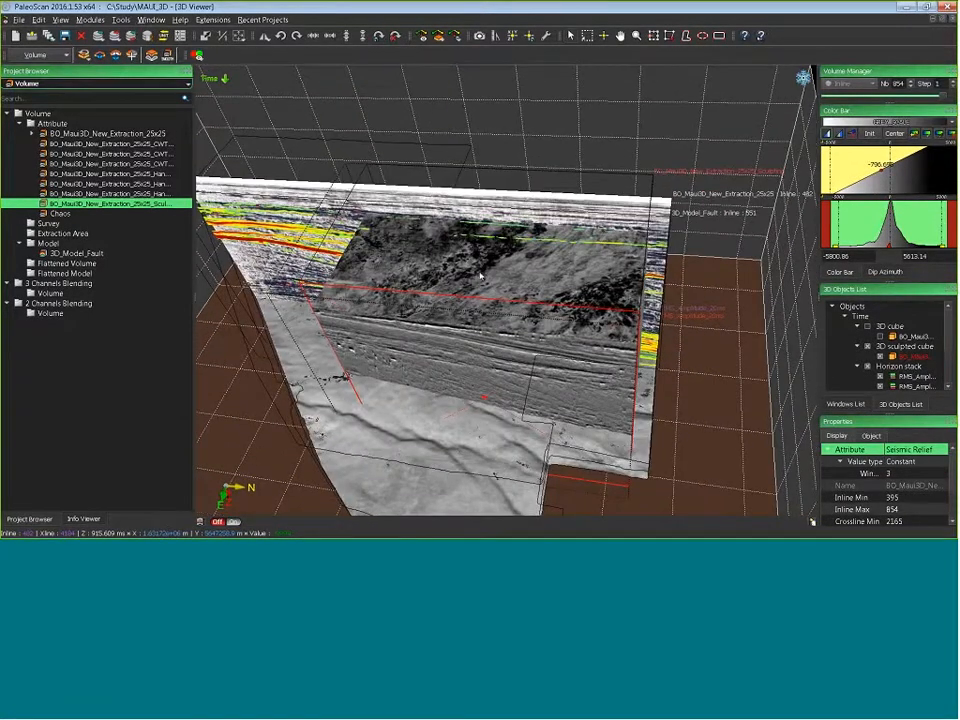
Apply the Dip attribute to the horizon stack bounding the top of the sculpted cube
left_click(481, 278)
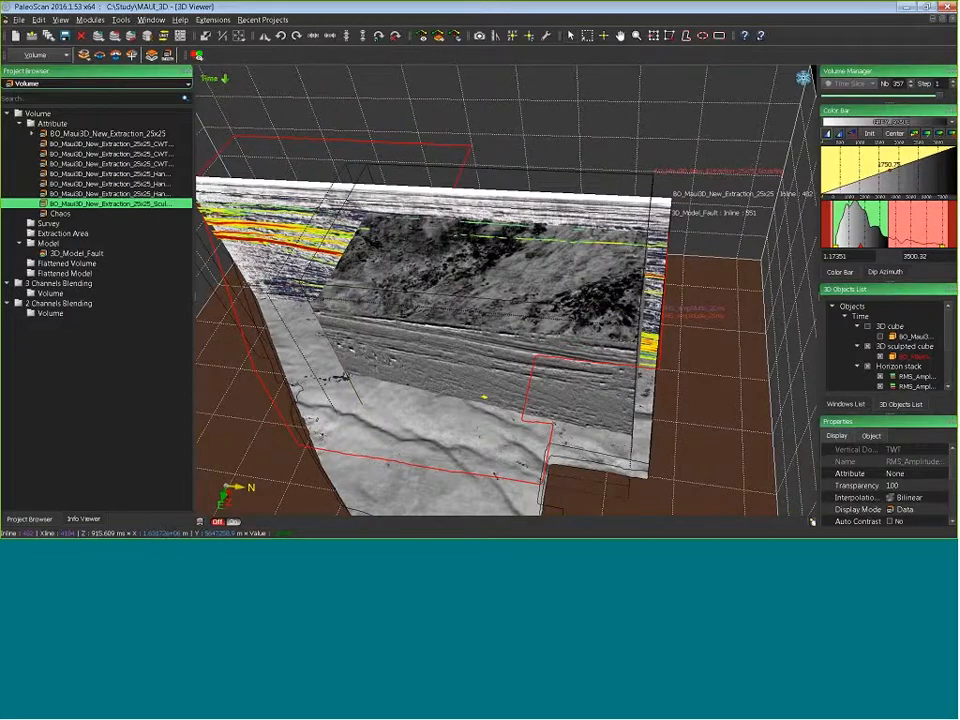
left_click(915, 474)
left_click(846, 365)
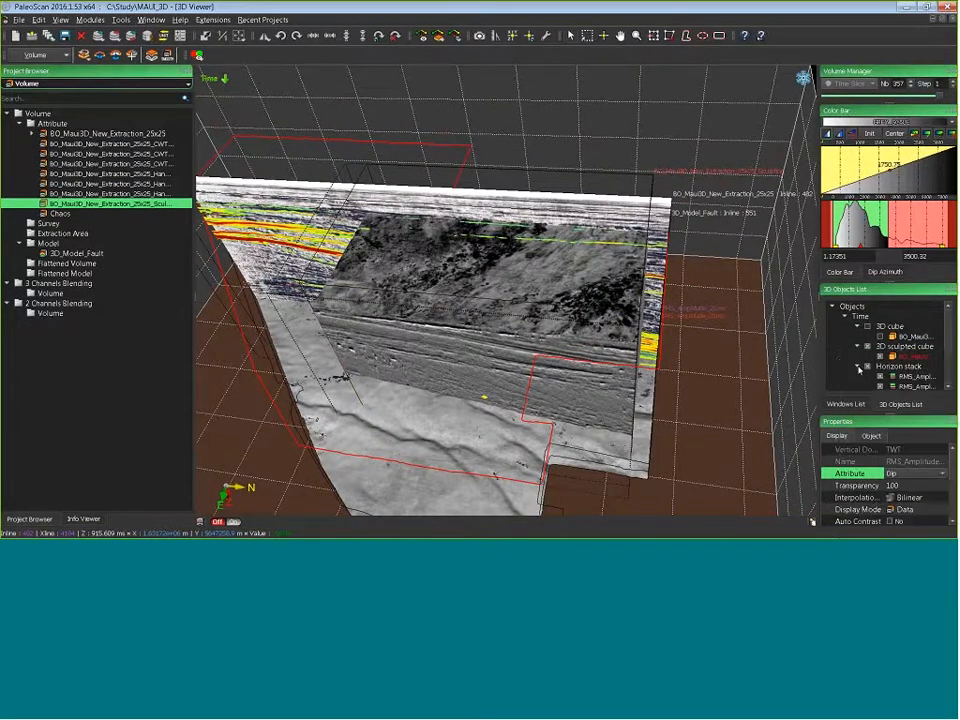
left_click_drag(553, 297, 470, 288)
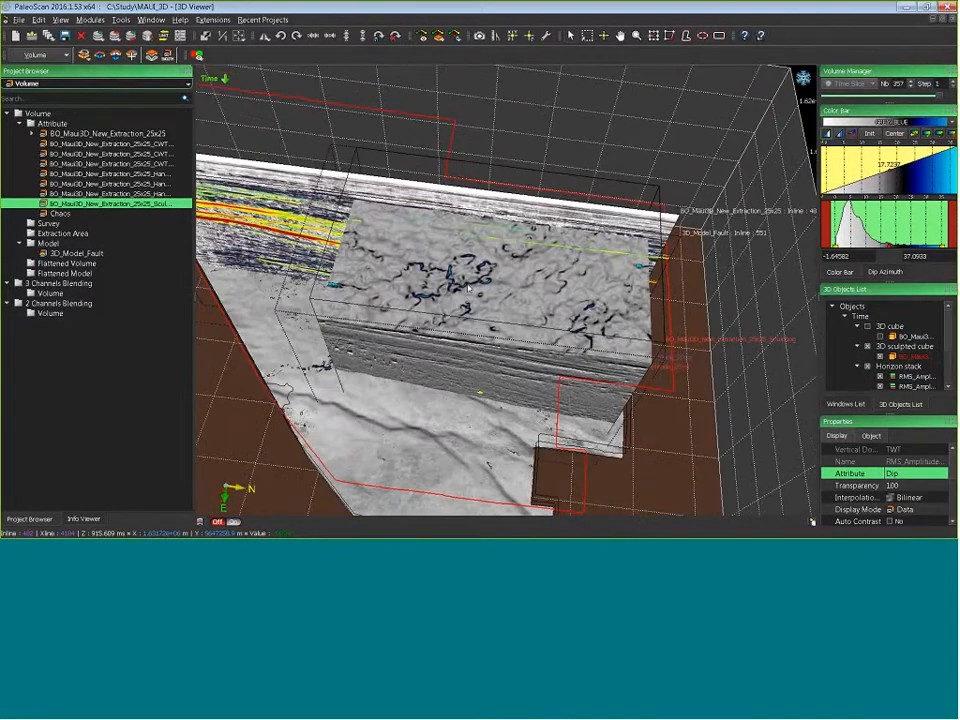
Step the sculpted cube's upper horizon to 370 and back to 357 to examine the dip across horizons
scroll(467, 289, "up", 6)
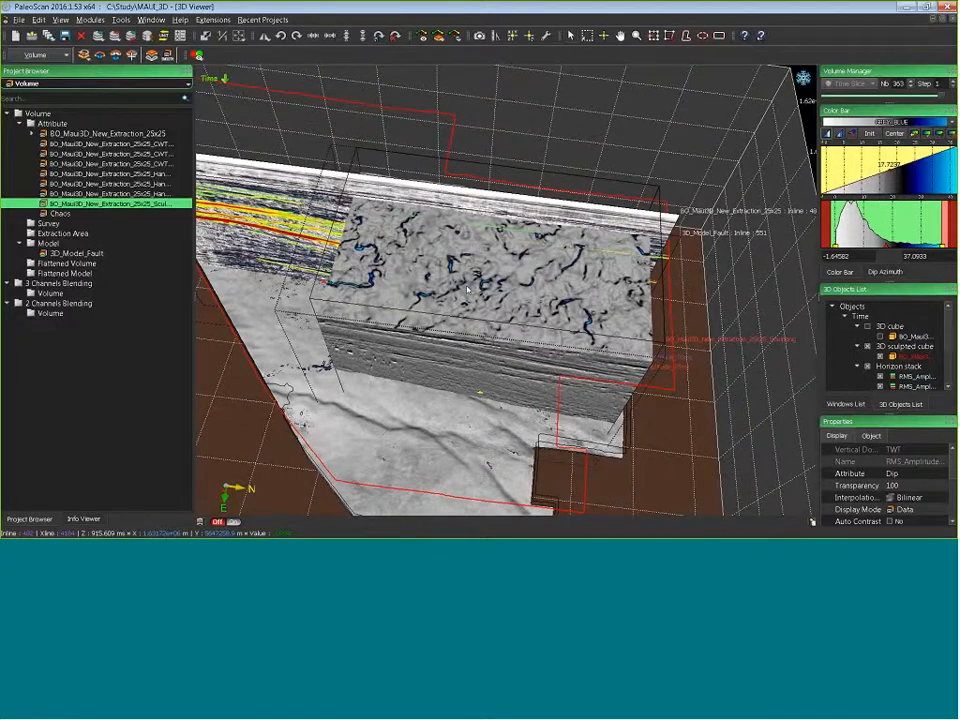
scroll(467, 289, "up", 7)
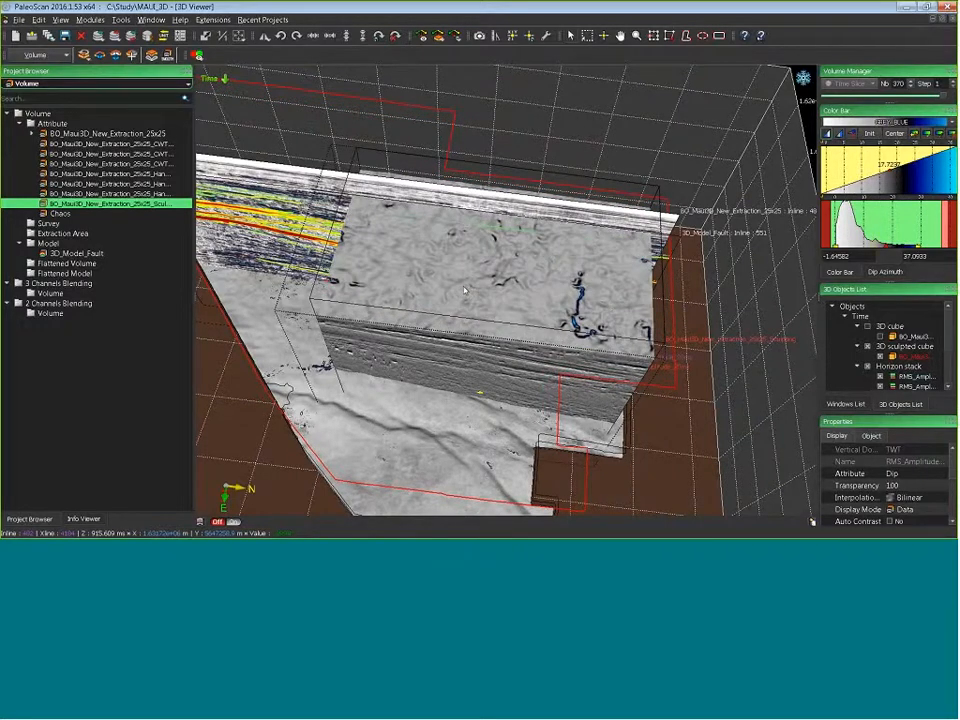
scroll(465, 290, "down", 5)
scroll(464, 289, "down", 8)
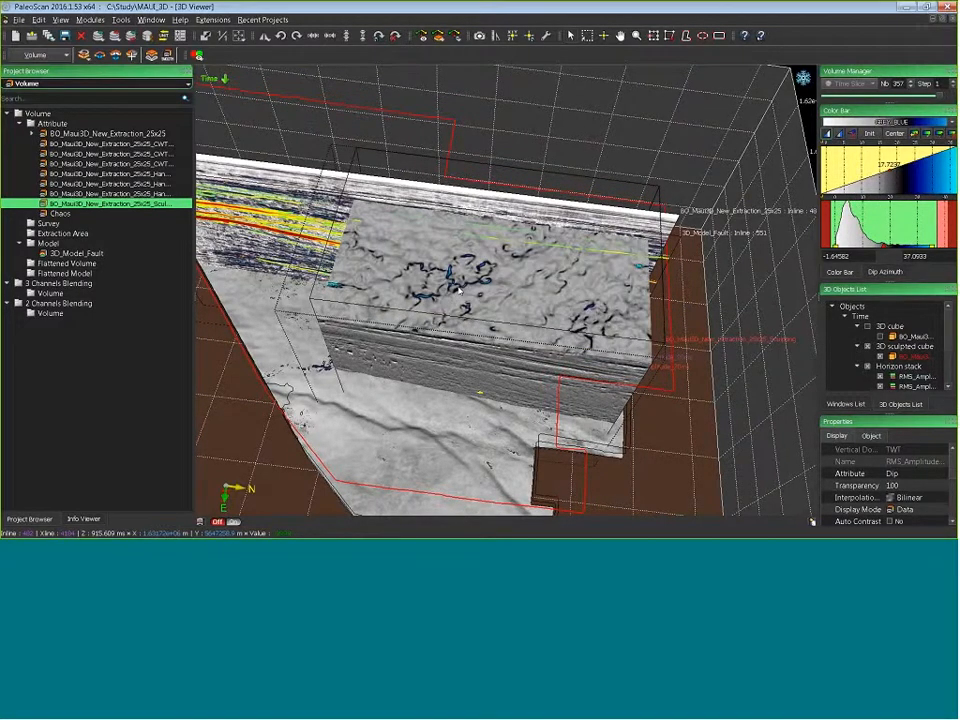
Step the sculpted cube's upper horizon to 343 and examine its dip together with the cube's side faces
scroll(453, 283, "down", 9)
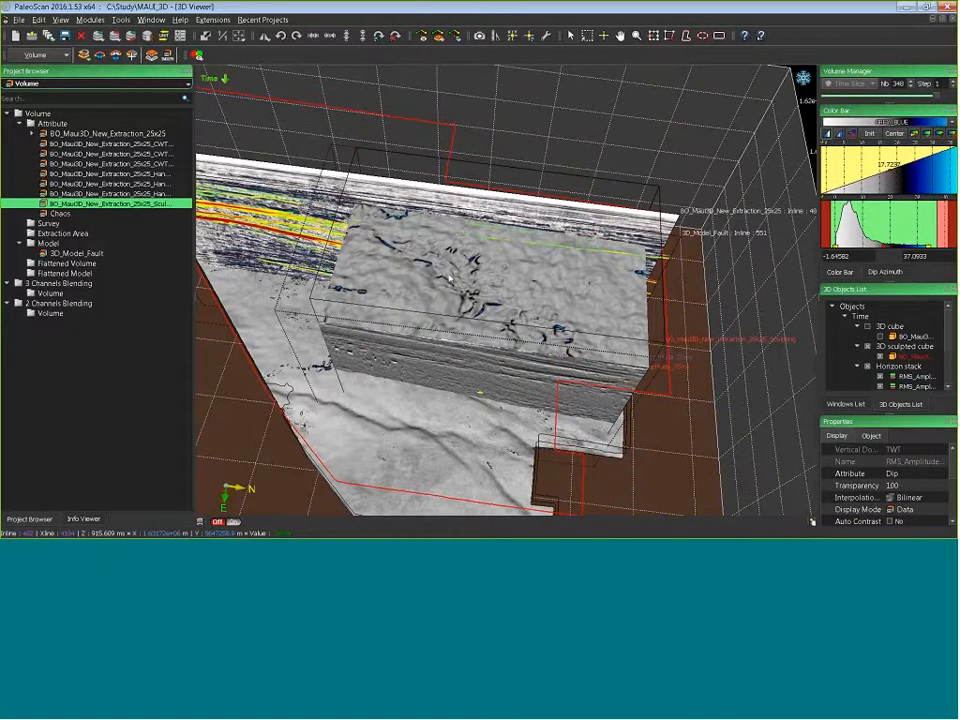
scroll(450, 278, "down", 4)
scroll(450, 278, "down", 1)
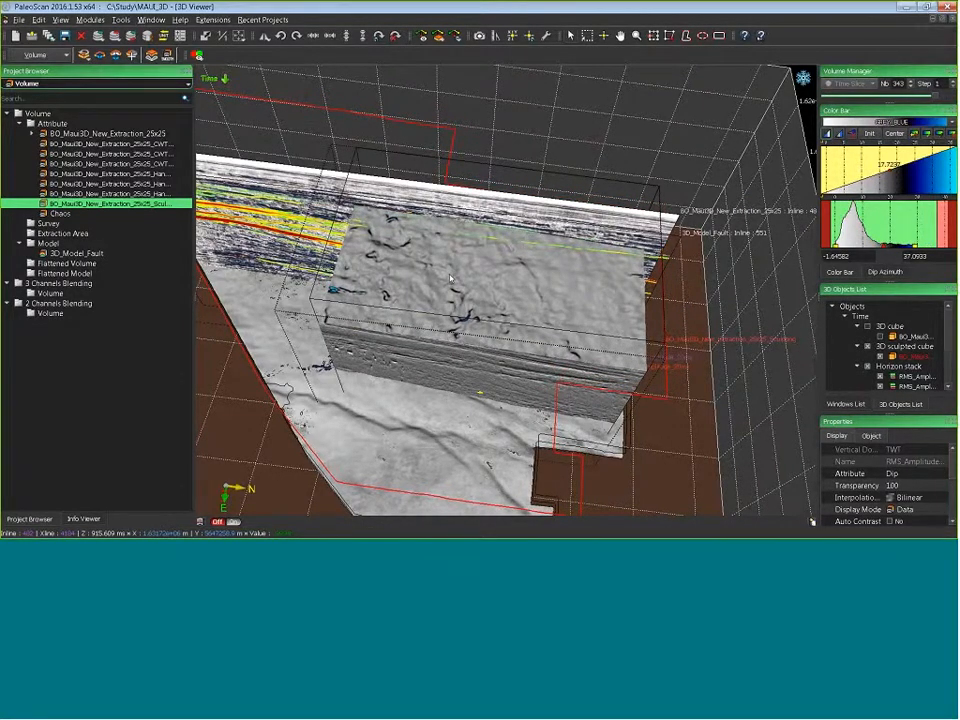
mouse_move(377, 405)
middle_mouse_down()
mouse_move(364, 381)
mouse_move(483, 386)
mouse_move(655, 333)
middle_mouse_up()
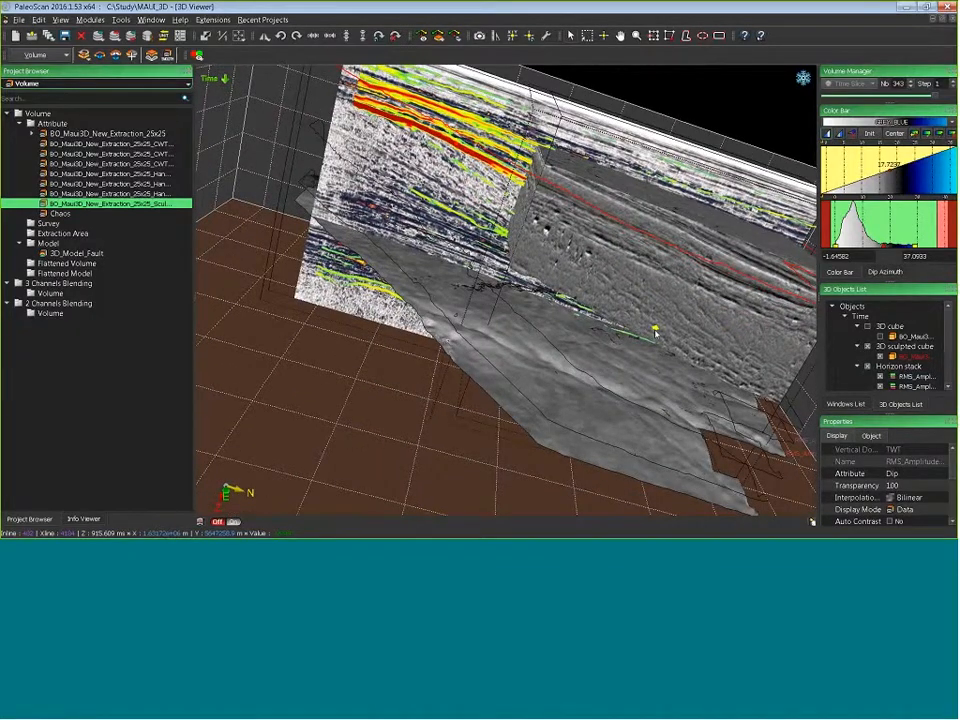
middle_click_drag(587, 199, 490, 279)
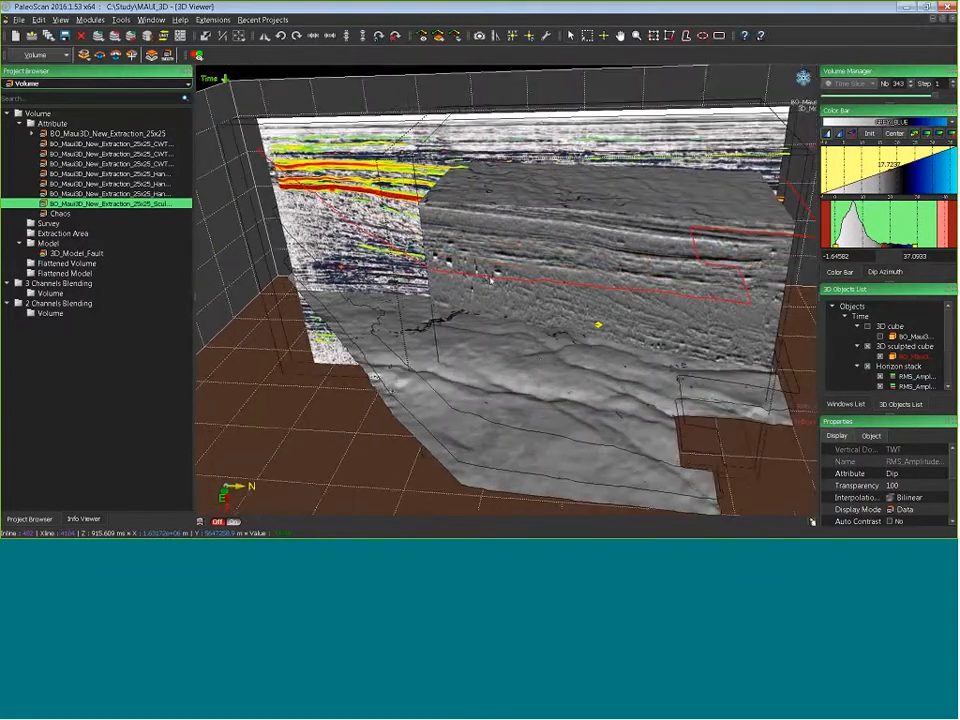
Hide the sculpted cube, all horizon stacks and the 3D_Model_Fault volume, keeping only the seismic inline displayed
left_click(867, 346)
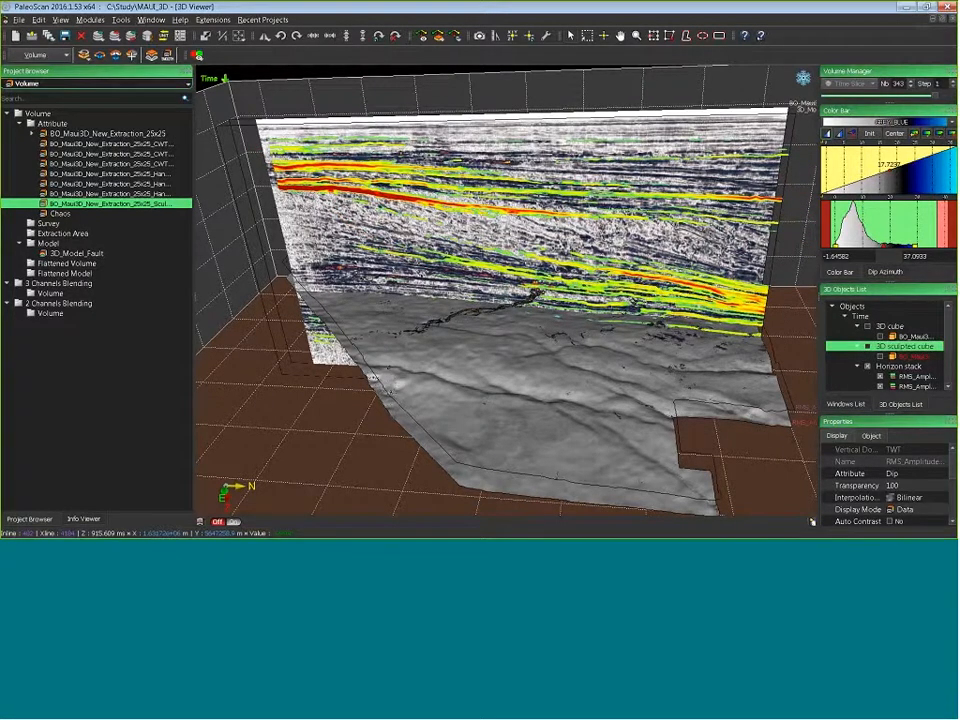
left_click(868, 366)
scroll(880, 350, "down", 2)
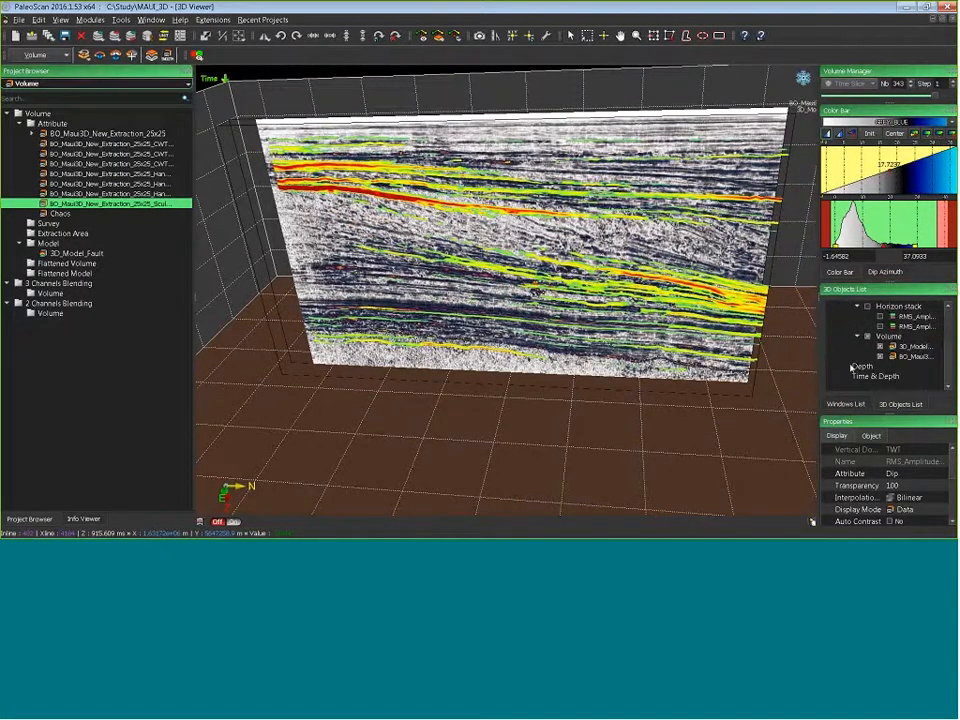
left_click(881, 347)
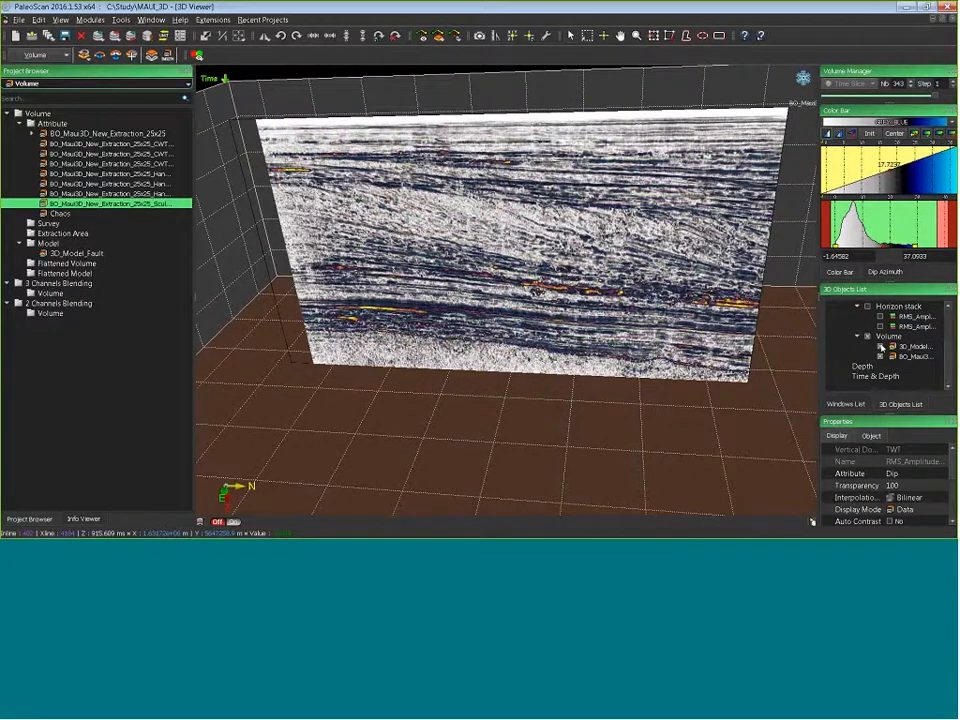
Add the RMS_Amplitude_20ms horizon stack to the 3D scene alongside the seismic inline
left_click(100, 83)
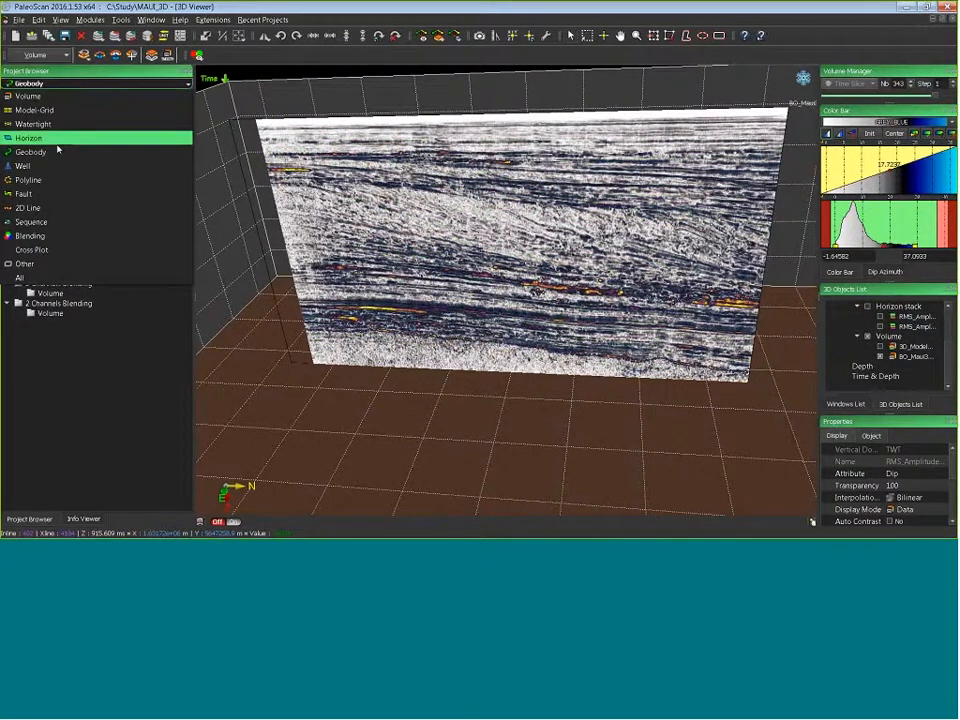
left_click(60, 140)
left_click_drag(57, 194, 485, 320)
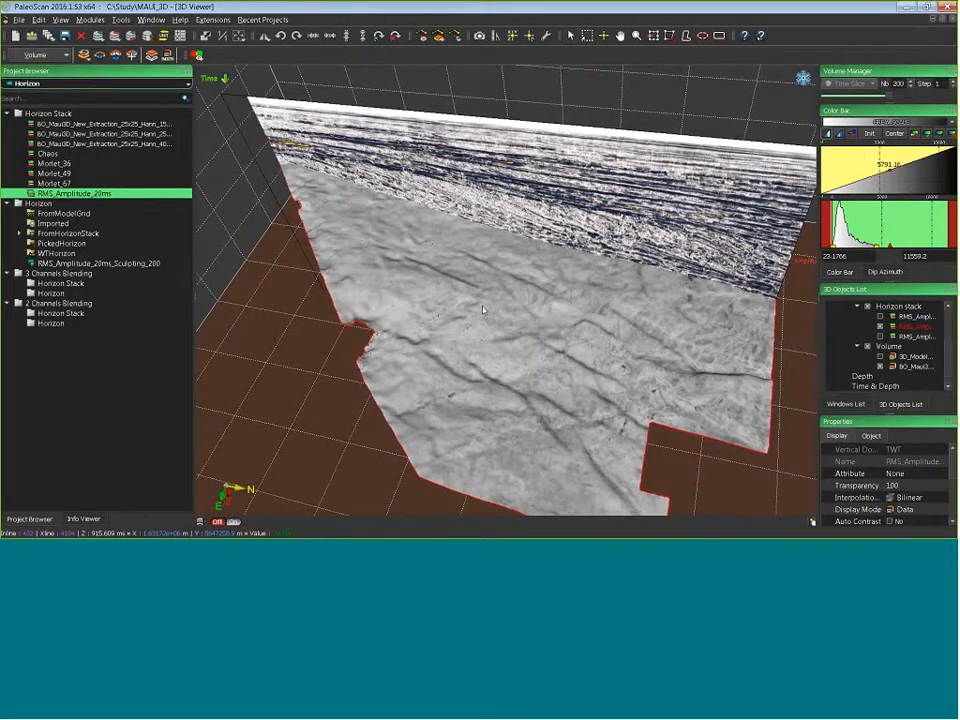
Step the RMS_Amplitude_20ms stack from horizon 200 to horizon 113 to examine the channel features
scroll(481, 311, "down", 10)
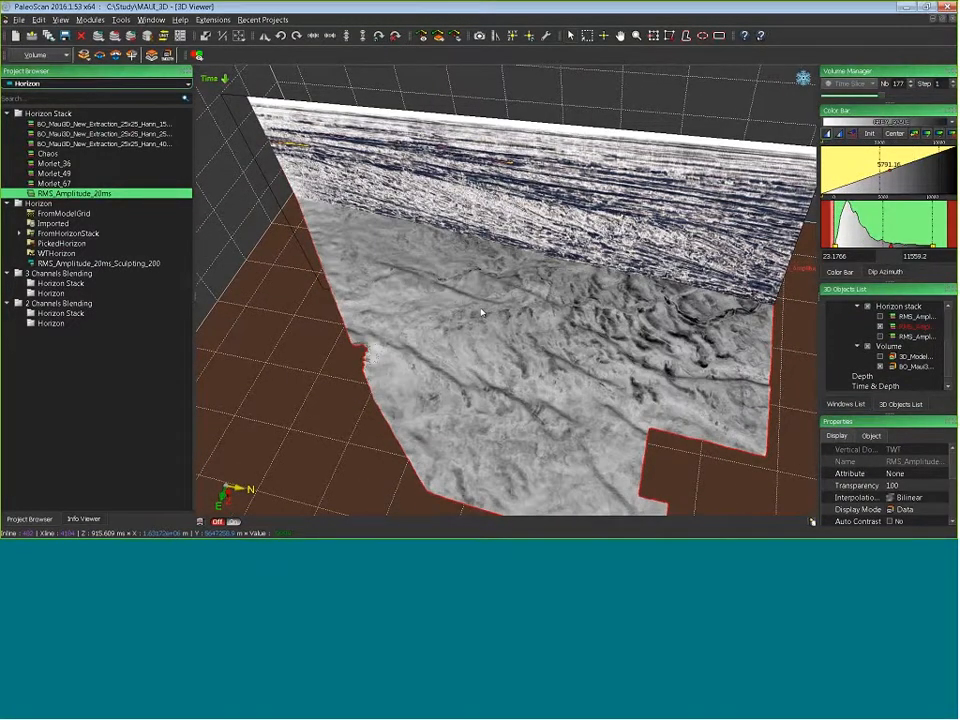
scroll(529, 329, "down", 7)
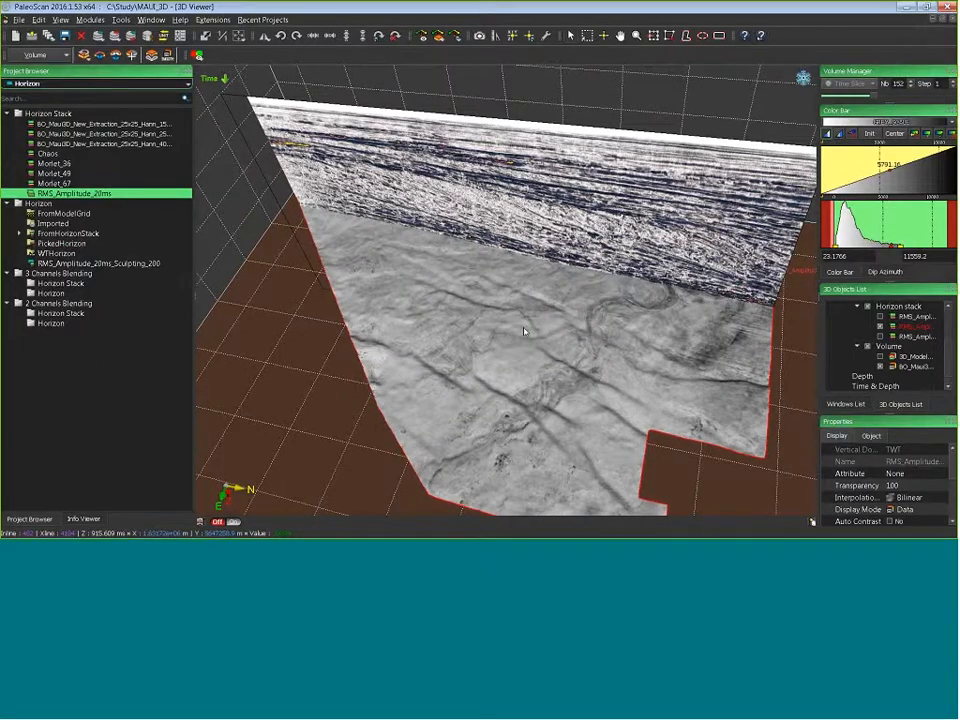
scroll(673, 308, "down", 3)
scroll(668, 316, "down", 6)
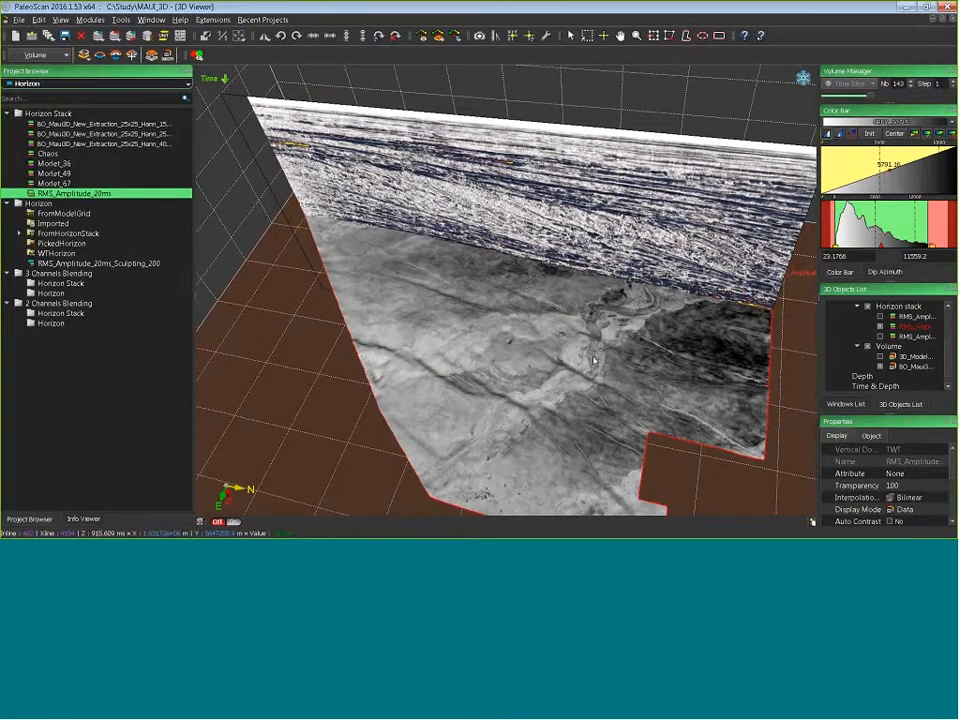
scroll(594, 360, "down", 20)
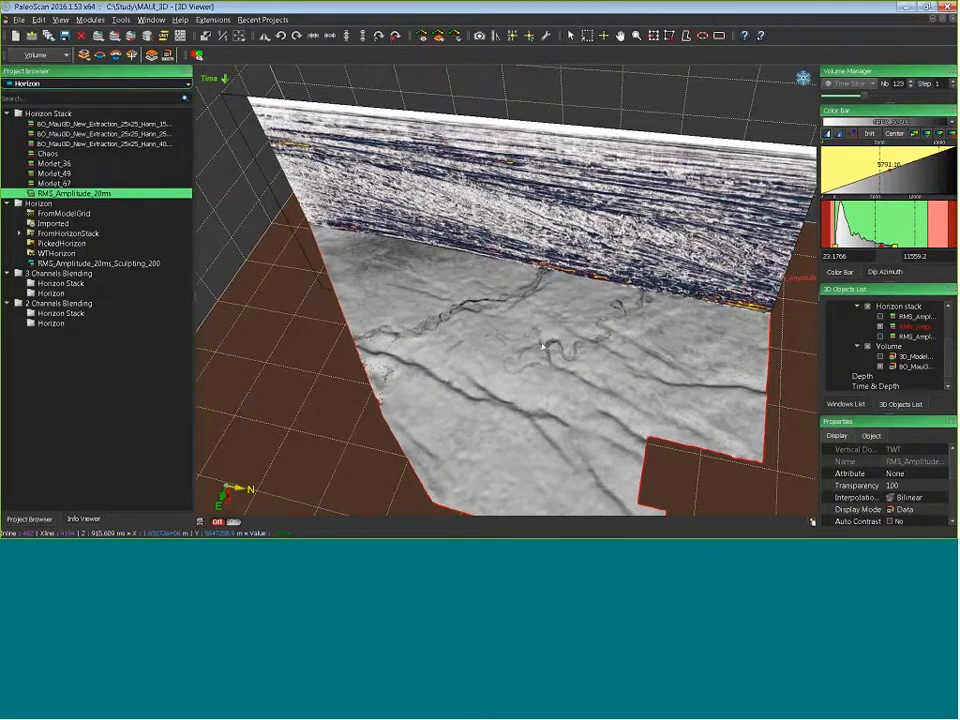
scroll(543, 345, "down", 10)
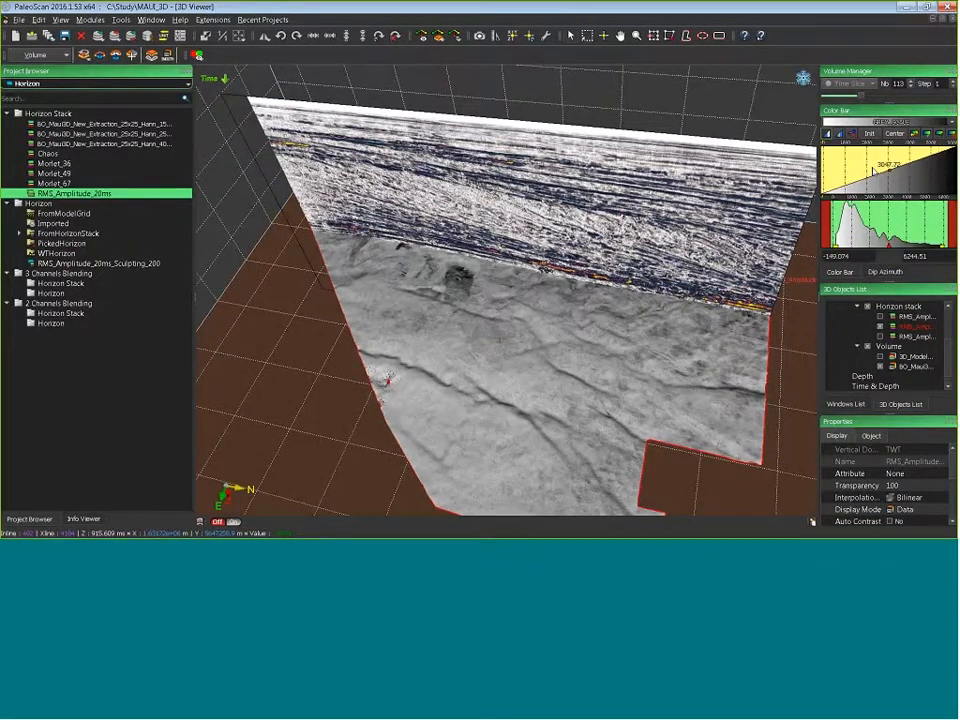
Increase the grey-scale contrast of the RMS amplitude color bar and step the stack to horizon 103
left_click_drag(873, 172, 877, 179)
scroll(524, 365, "down", 5)
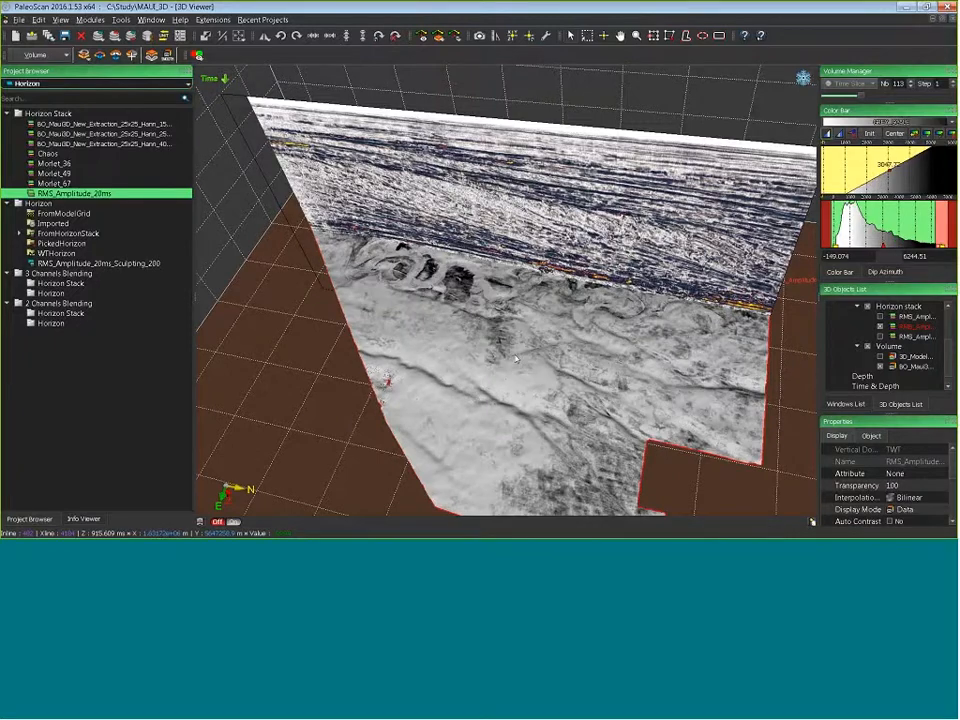
scroll(519, 364, "down", 10)
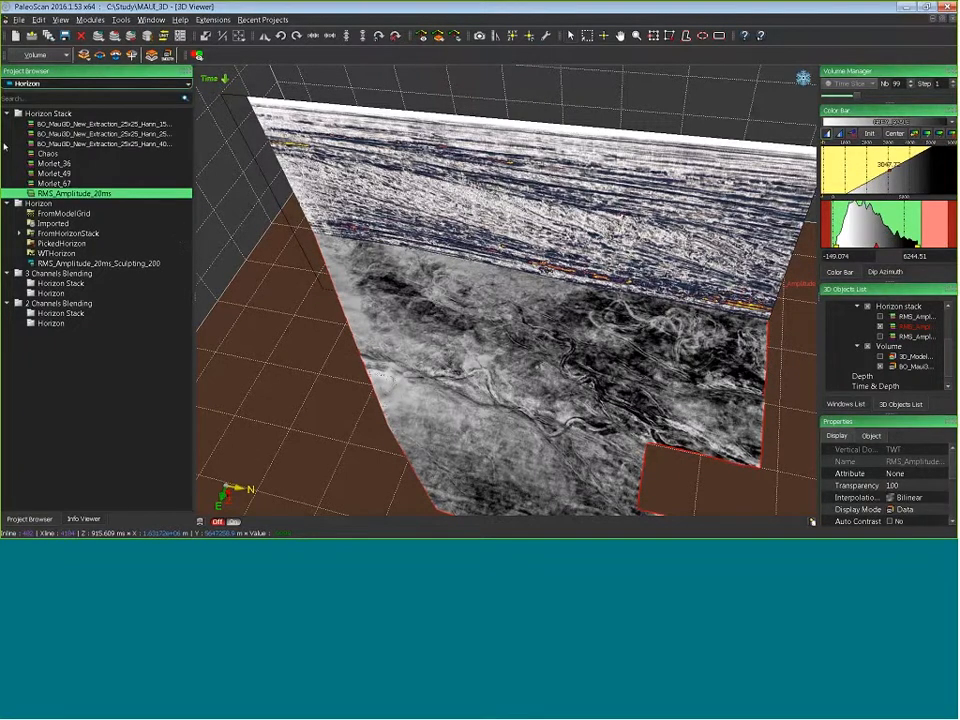
Add the geobodies Channel1 through Channel9 to the 3D scene
left_click(45, 83)
left_click(35, 151)
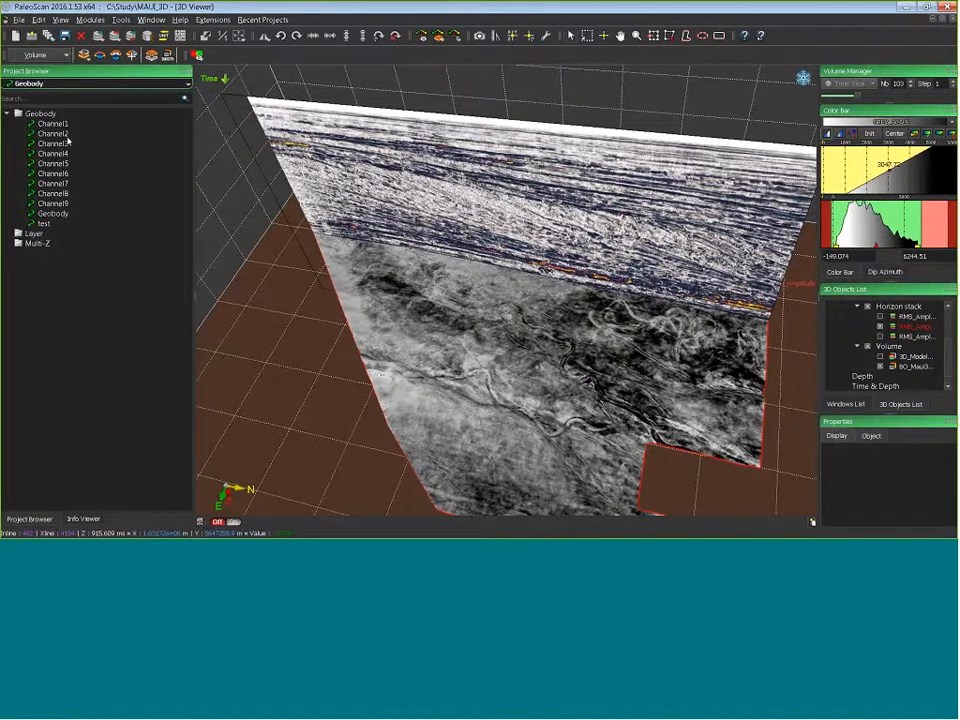
left_click(52, 123)
left_click(52, 203, "shift")
left_click_drag(62, 183, 371, 324)
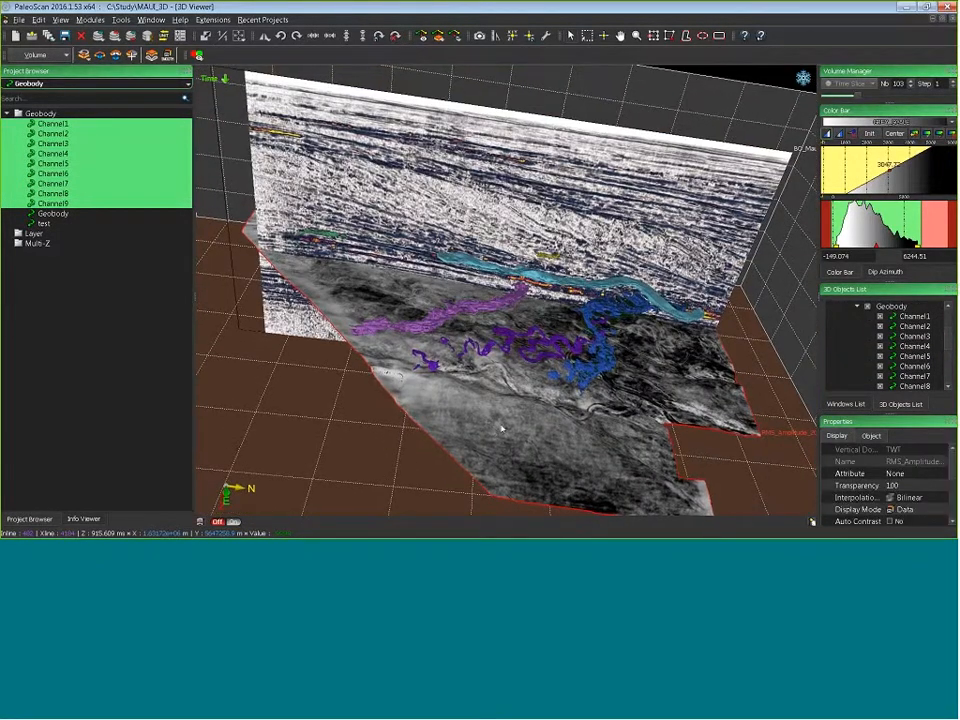
Step the horizon stack to 95 and examine the channel geobodies against the horizon and seismic inline from several angles
left_click_drag(420, 290, 139, 300)
left_click_drag(260, 304, 556, 180)
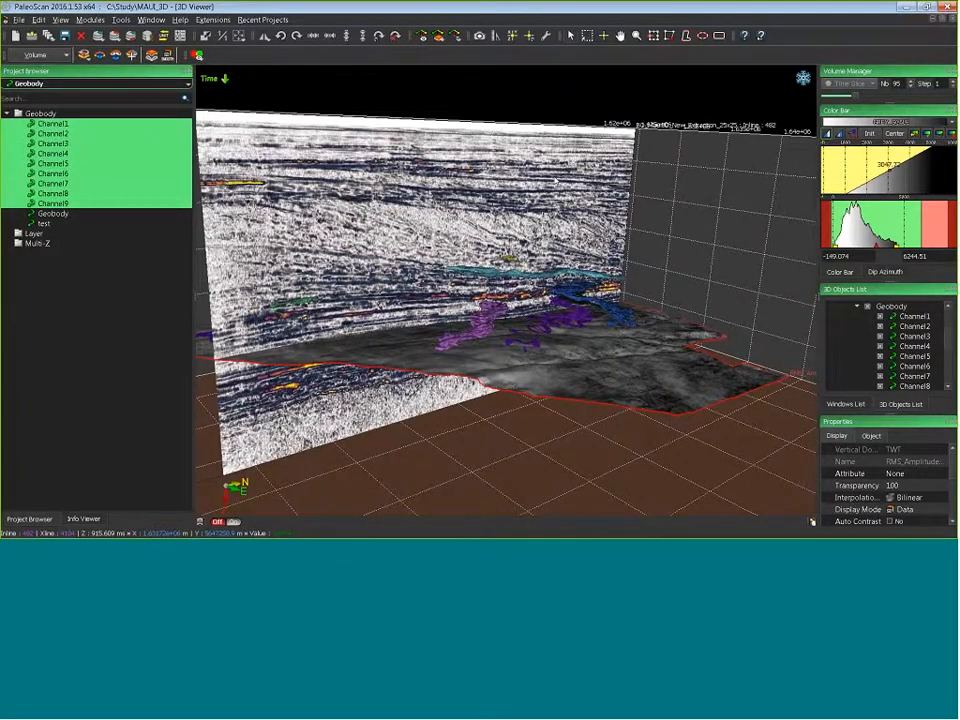
left_click_drag(491, 183, 460, 260)
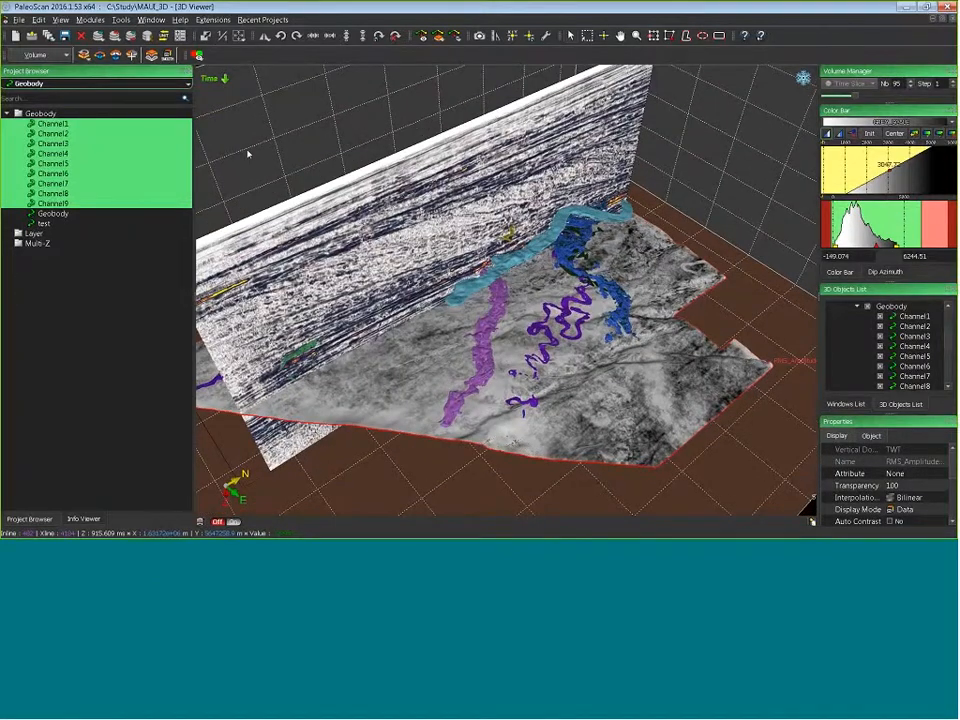
Run Geobody Classification on the geobodies Channel1 through Channel9
right_click(56, 127)
left_click(52, 124)
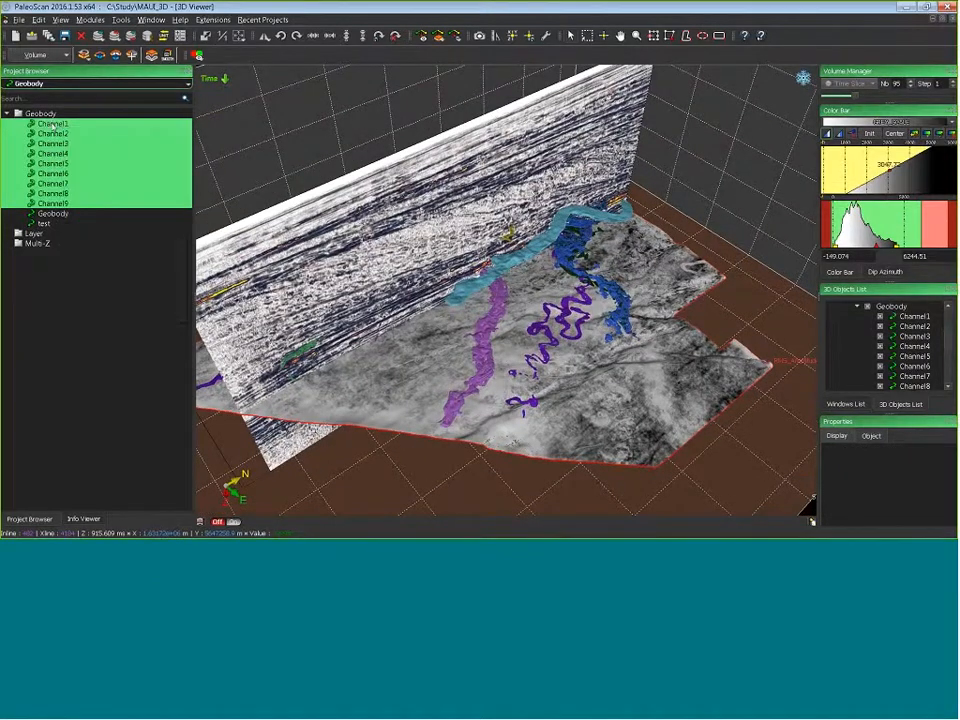
right_click(51, 125)
left_click(48, 124)
left_click(42, 124)
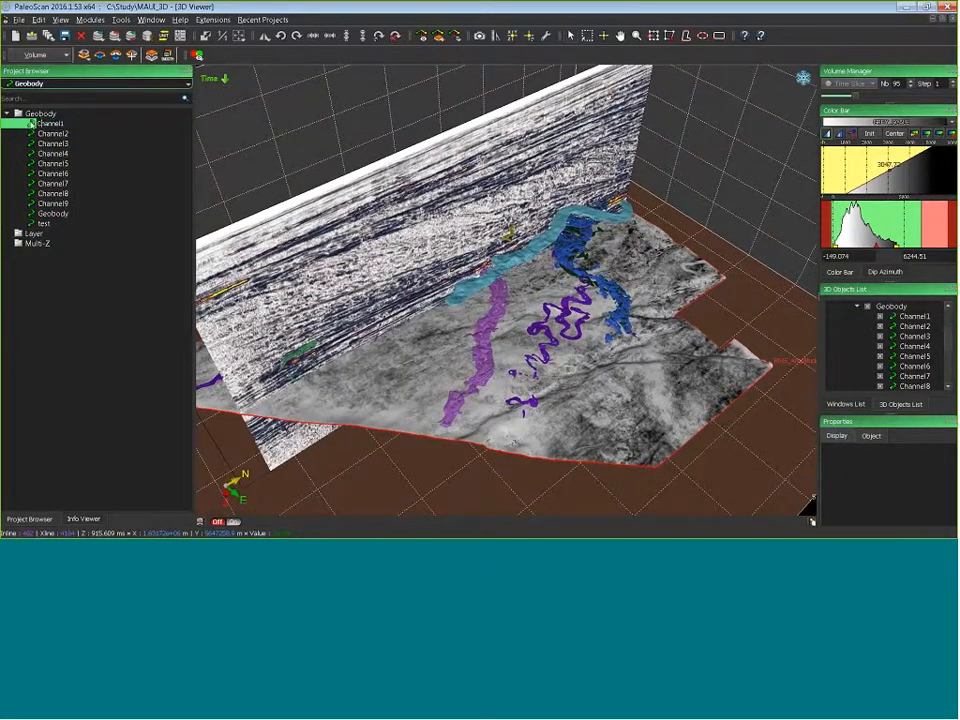
left_click(31, 124)
left_click(63, 203, "shift")
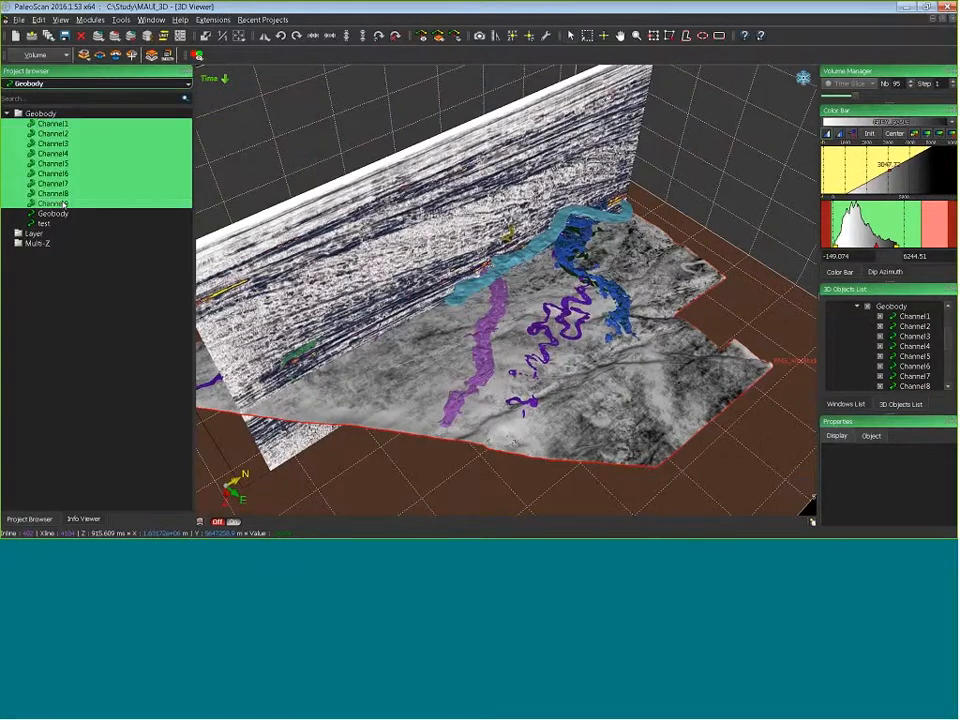
right_click(62, 146)
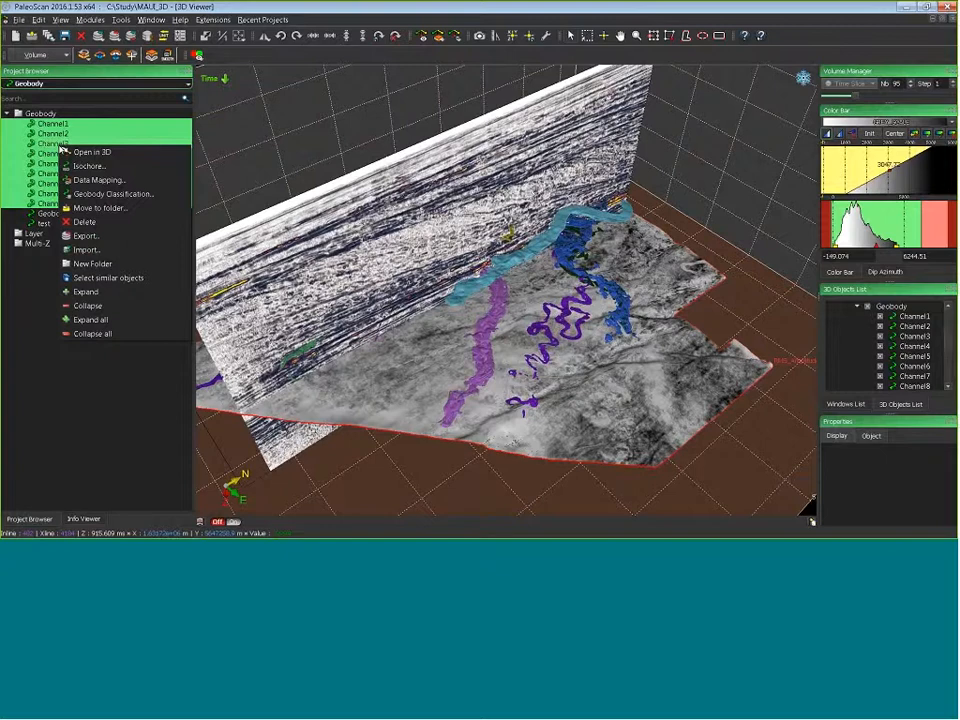
left_click(140, 194)
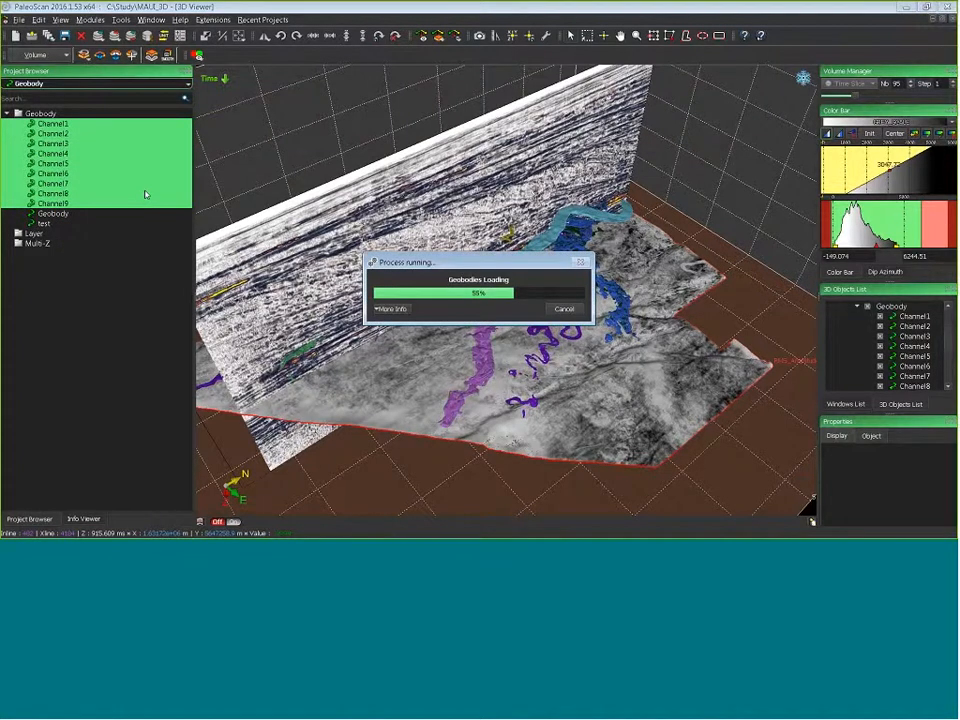
Sort the geobody classification table by volume, then by surface, to compare the channels
left_click_drag(627, 74, 402, 78)
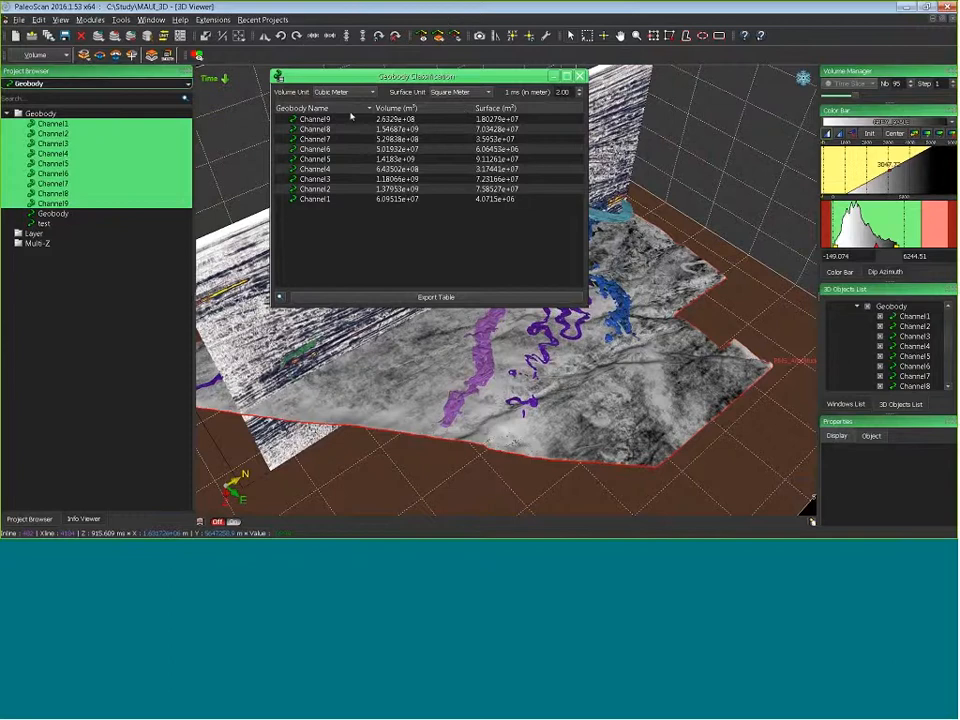
left_click(420, 108)
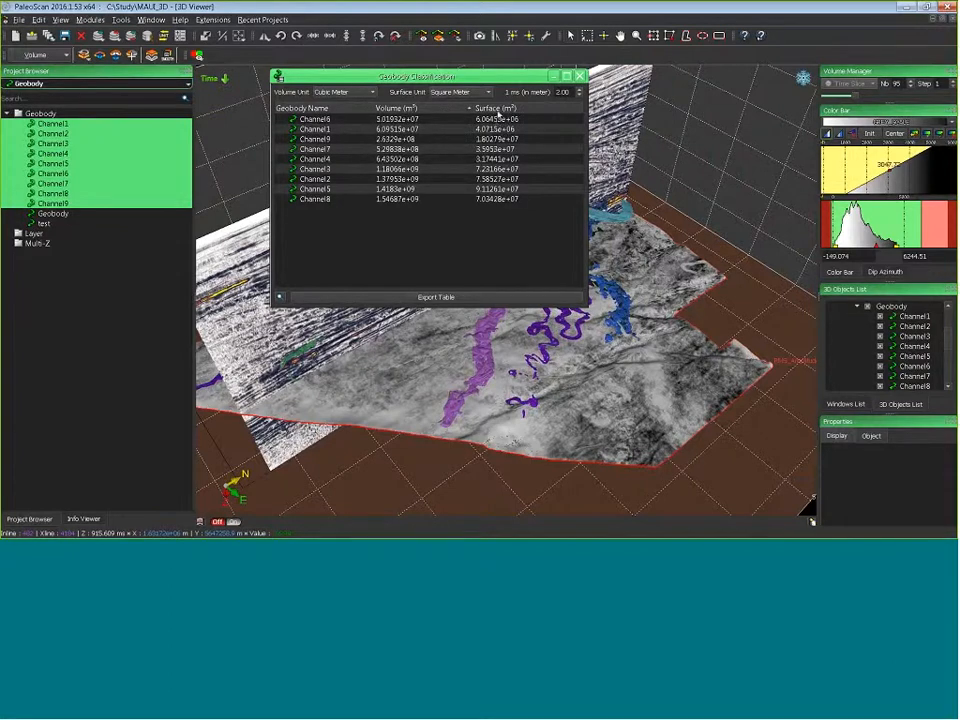
left_click(496, 108)
Set the classification table's volume unit to Barrel and its surface unit to Square Feet
left_click(340, 92)
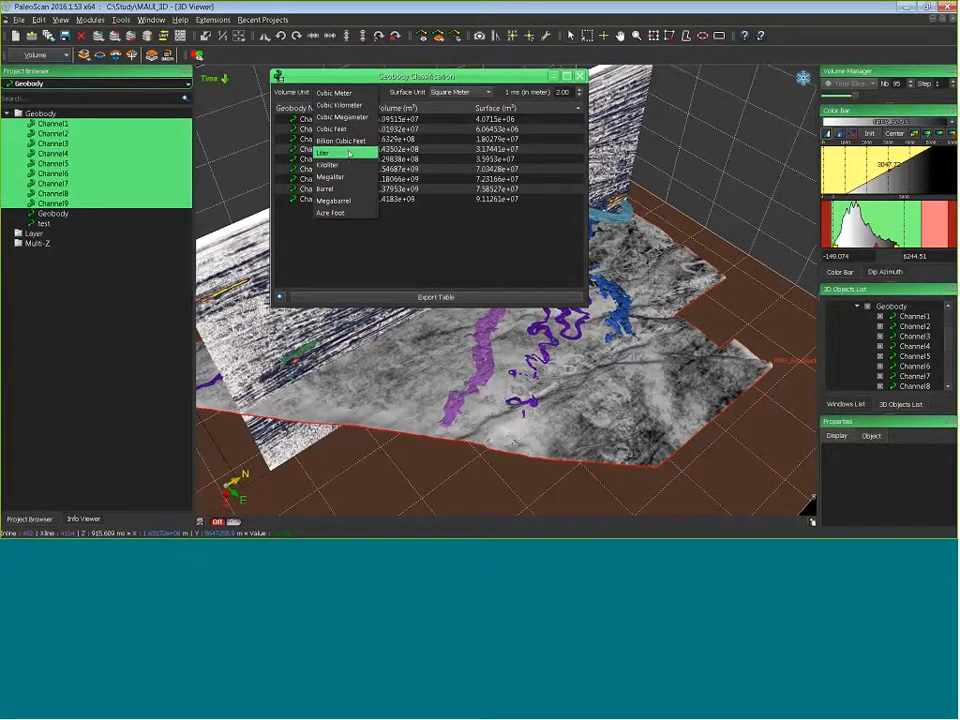
left_click(335, 188)
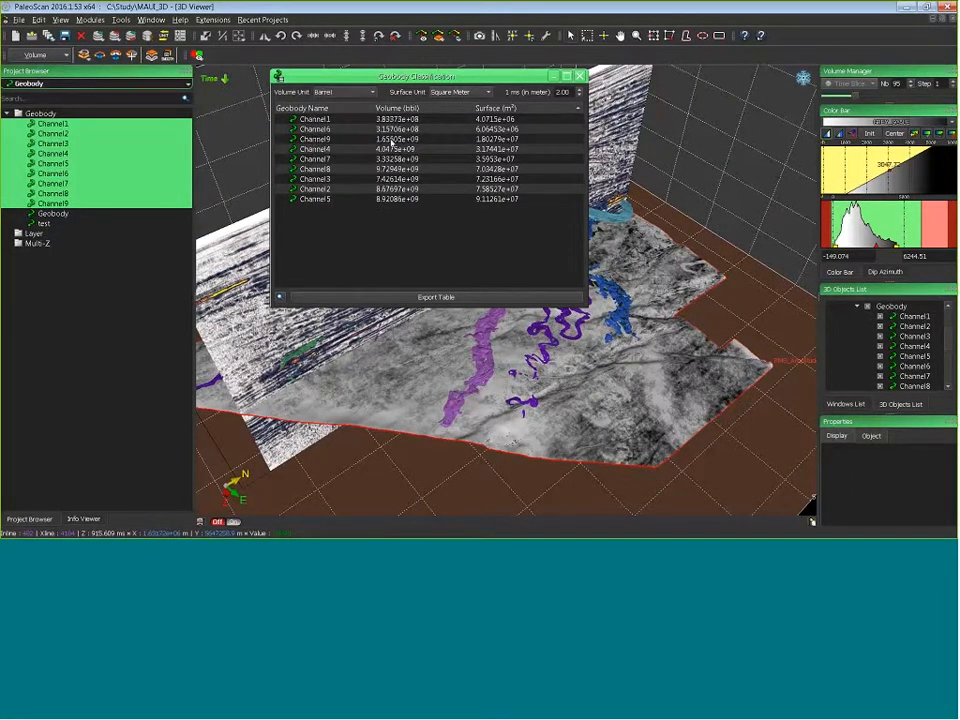
left_click(460, 92)
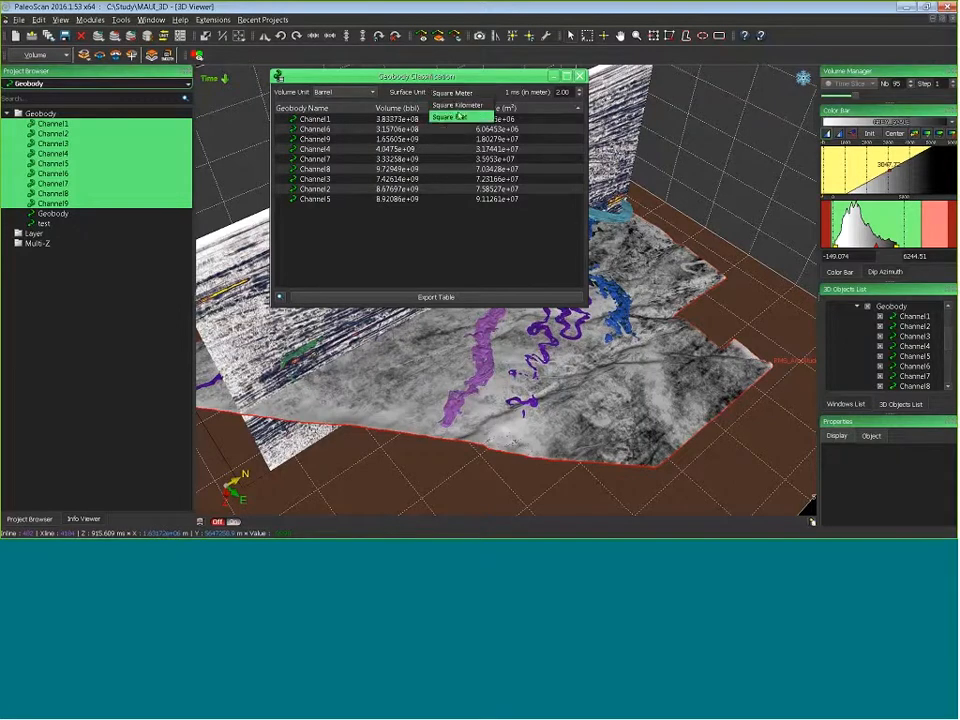
left_click(458, 105)
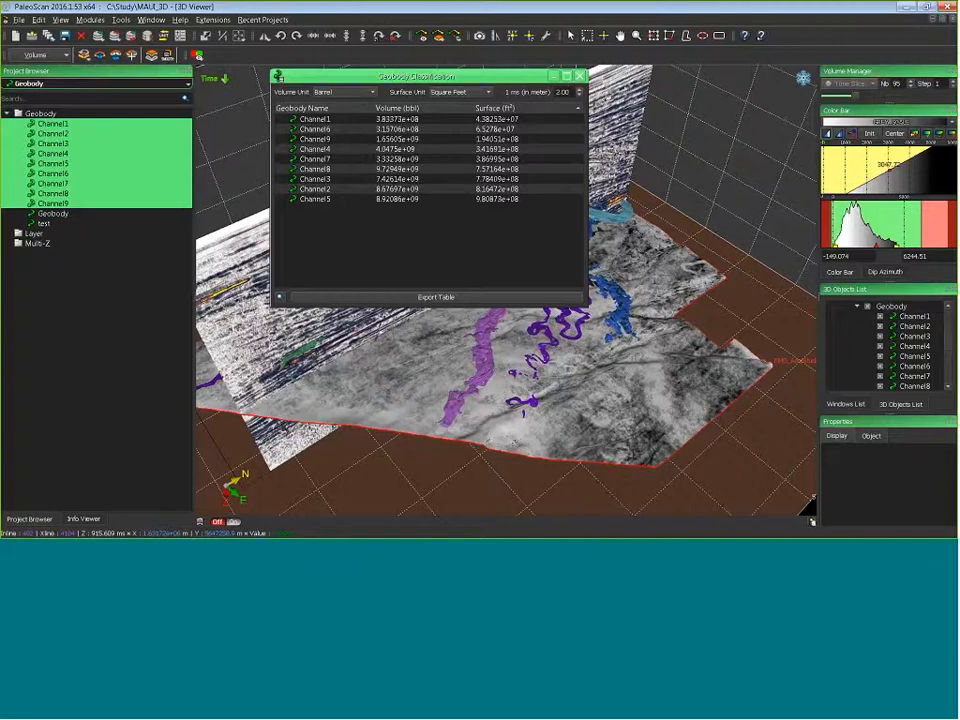
Close the geobody classification table, review the channels once more and close the 3D viewer
left_click(580, 77)
left_click_drag(482, 232, 495, 262)
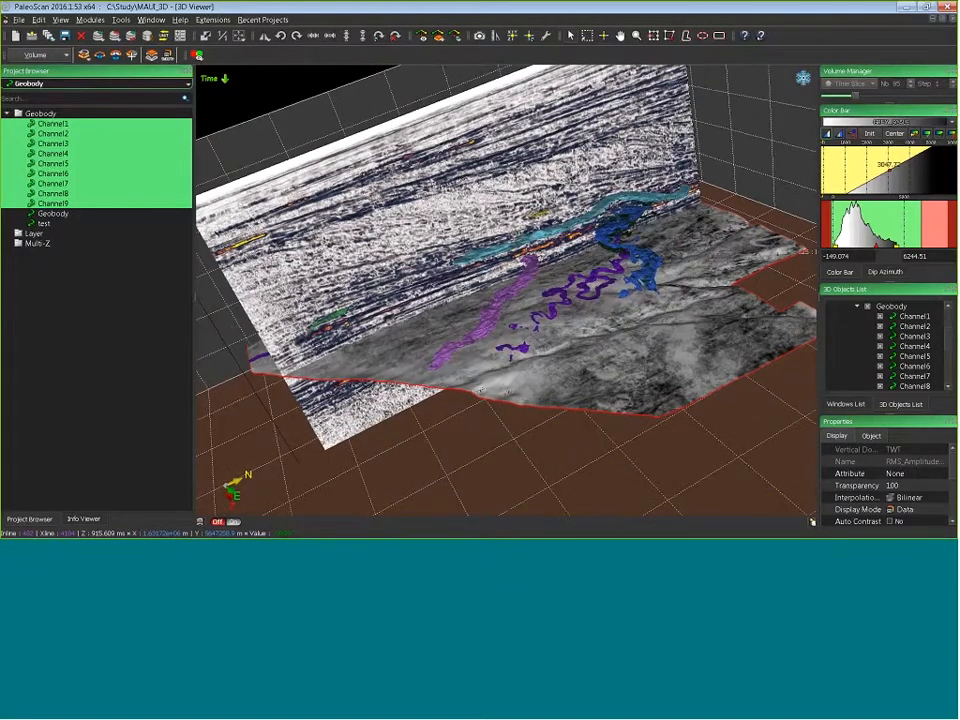
left_click(953, 19)
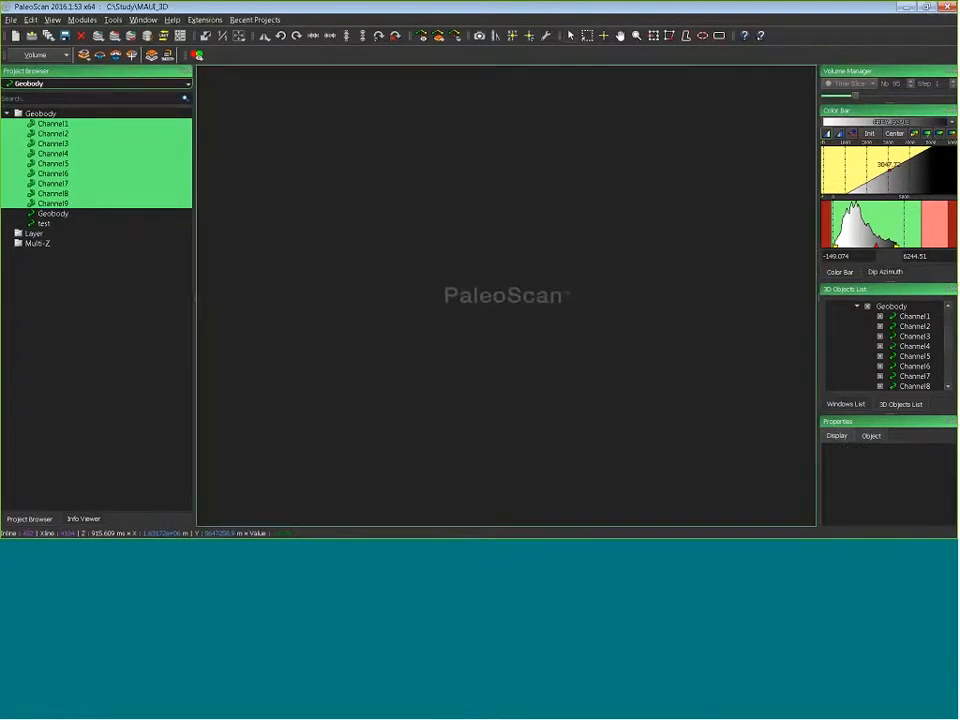
Switch the active module from Volume to Attribute
left_click(54, 57)
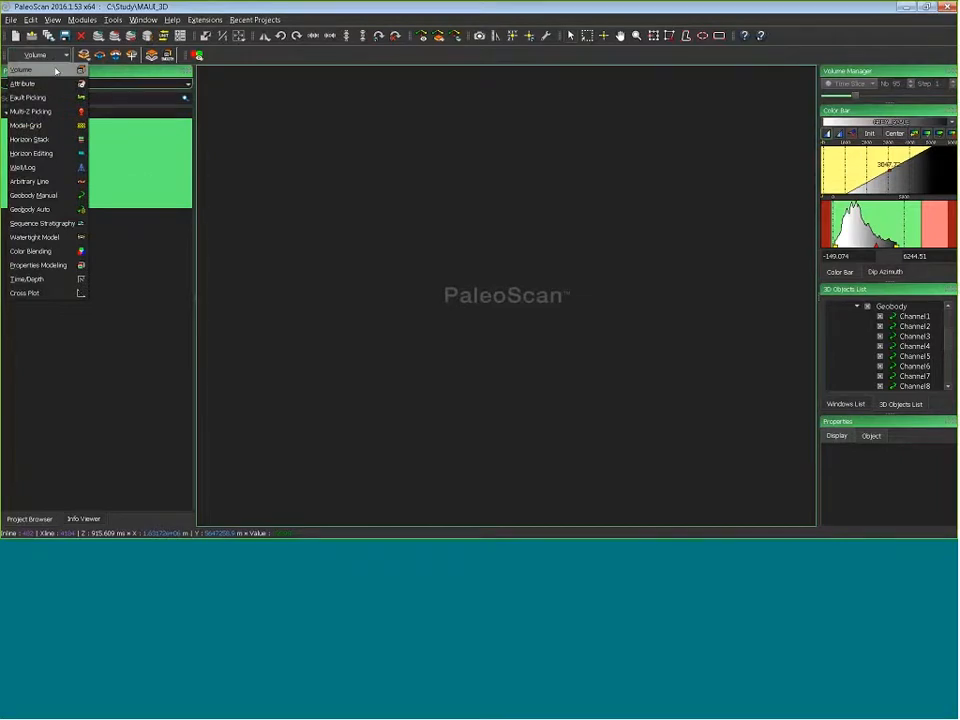
left_click(43, 83)
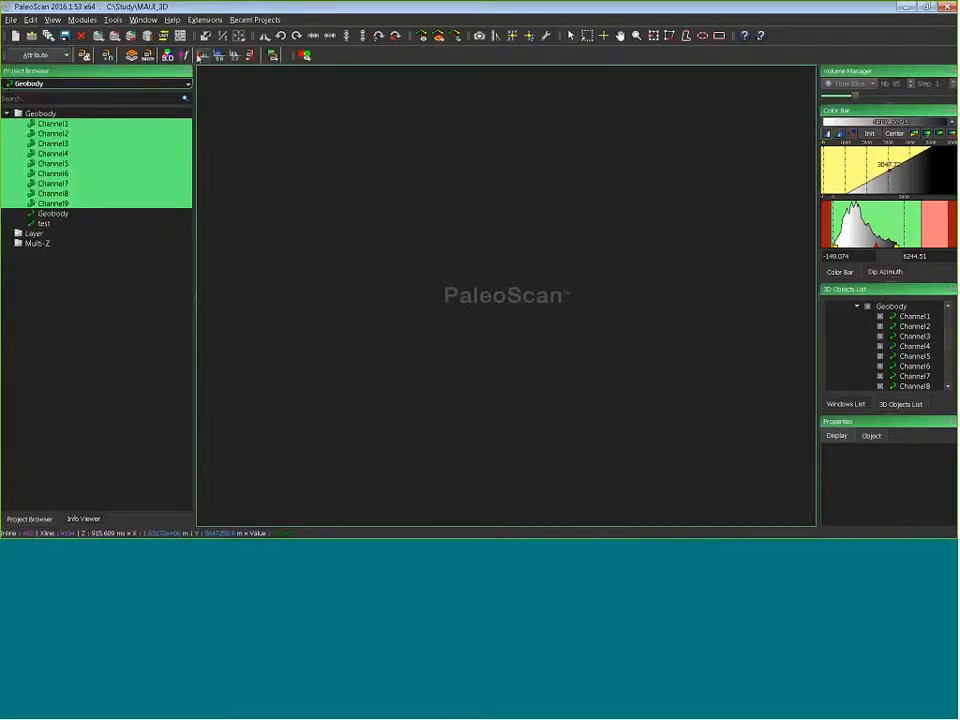
Open Frequency Decomposition in an enlarged window and load the BO_Maui3D_New_Extraction_25x25 volume as input
left_click(203, 56)
left_click_drag(616, 451, 856, 522)
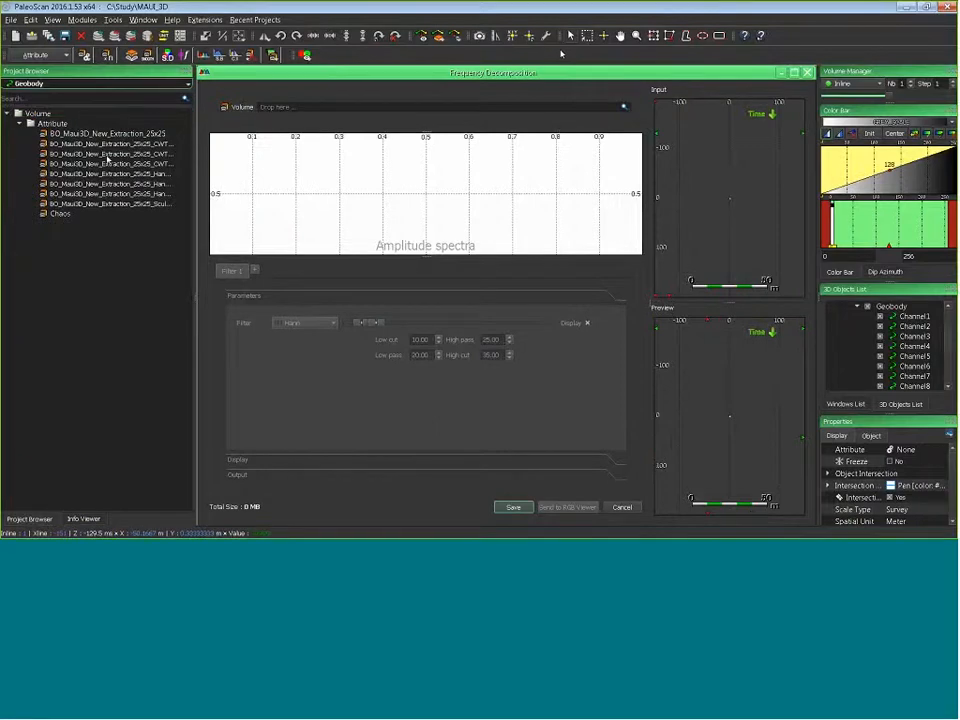
left_click(103, 134)
left_click_drag(103, 137, 360, 108)
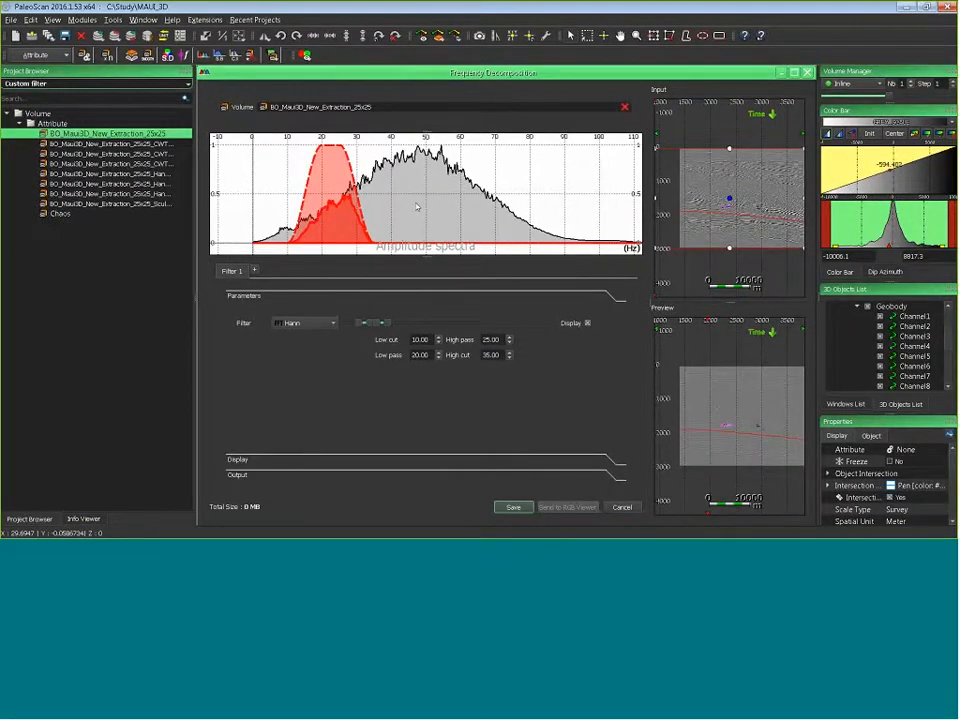
Reshape the Hann filter to low cut 16.20, low pass 25.94, high pass 42.04 and high cut 54.32 Hz
mouse_move(387, 322)
left_mouse_down()
mouse_move(414, 331)
mouse_move(384, 328)
left_mouse_up()
scroll(757, 414, "up", 1)
scroll(757, 414, "down", 2)
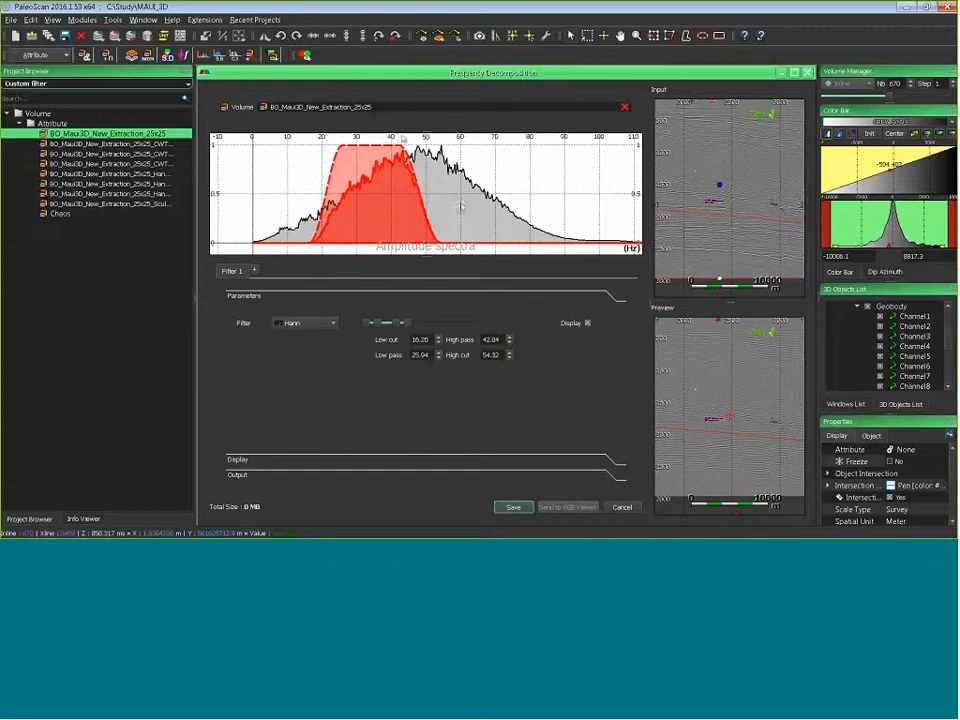
scroll(726, 184, "down", 6)
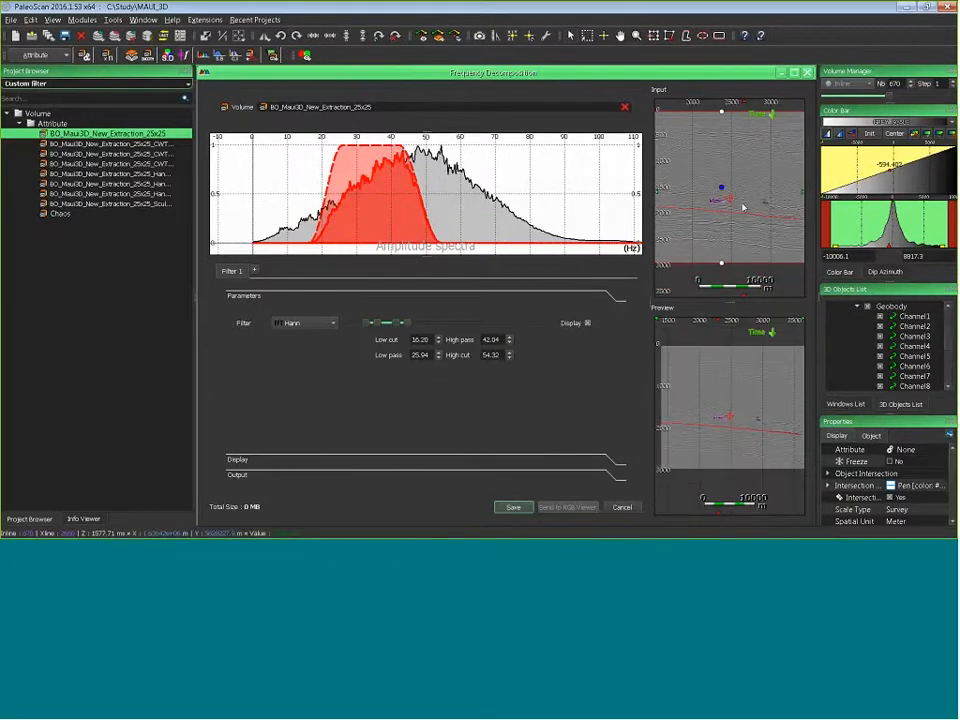
Restrict the amplitude spectrum analysis to a small zone of the input section and close Frequency Decomposition without saving
left_click_drag(676, 160, 741, 192)
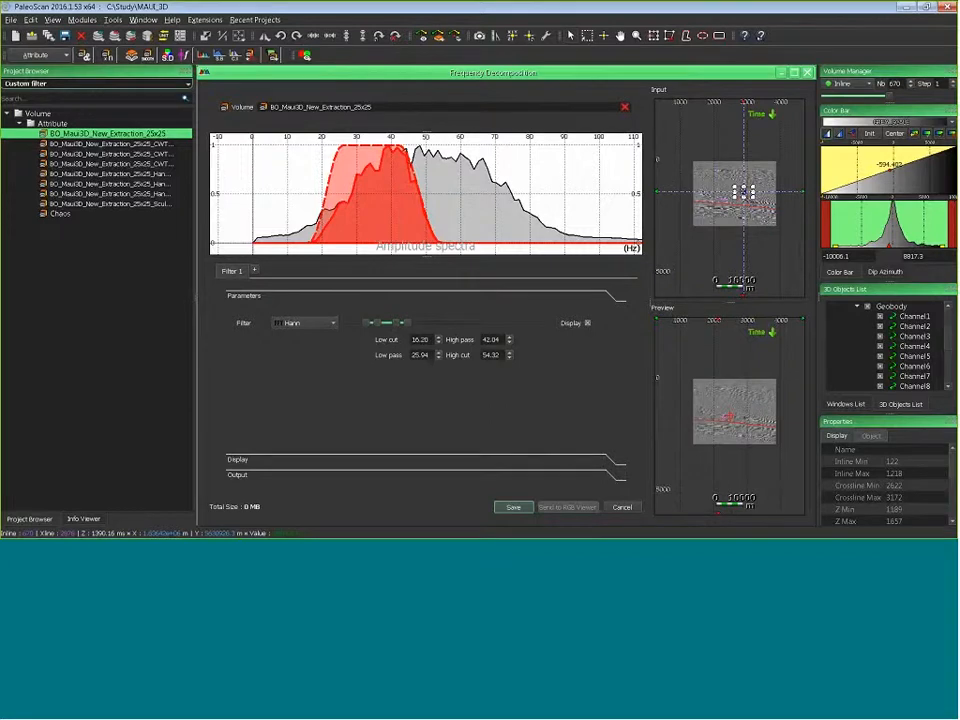
scroll(705, 157, "up", 5)
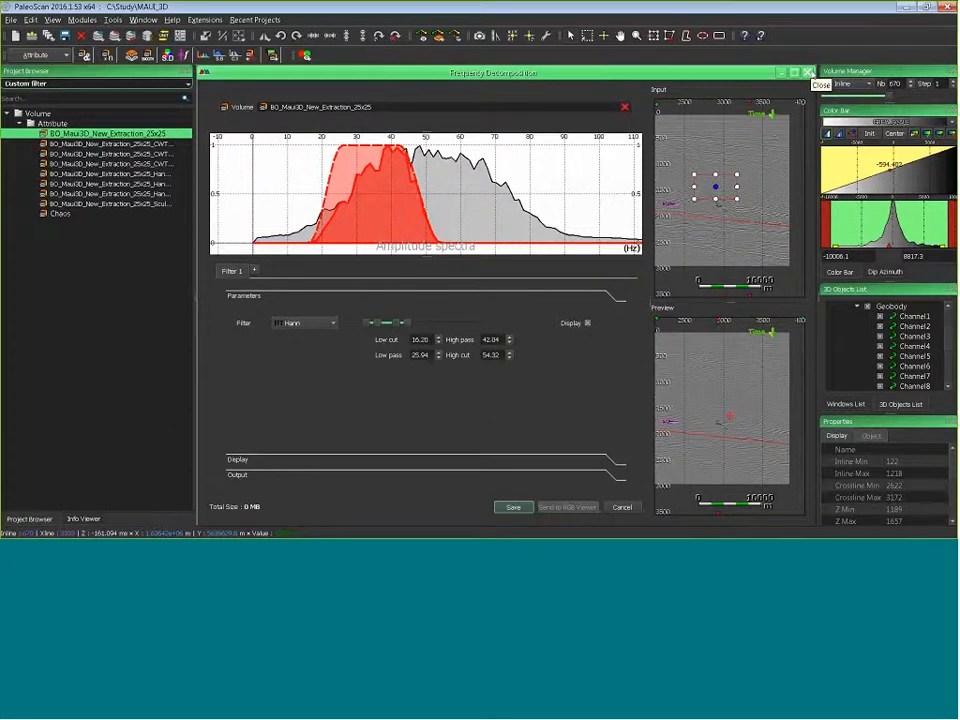
left_click(808, 73)
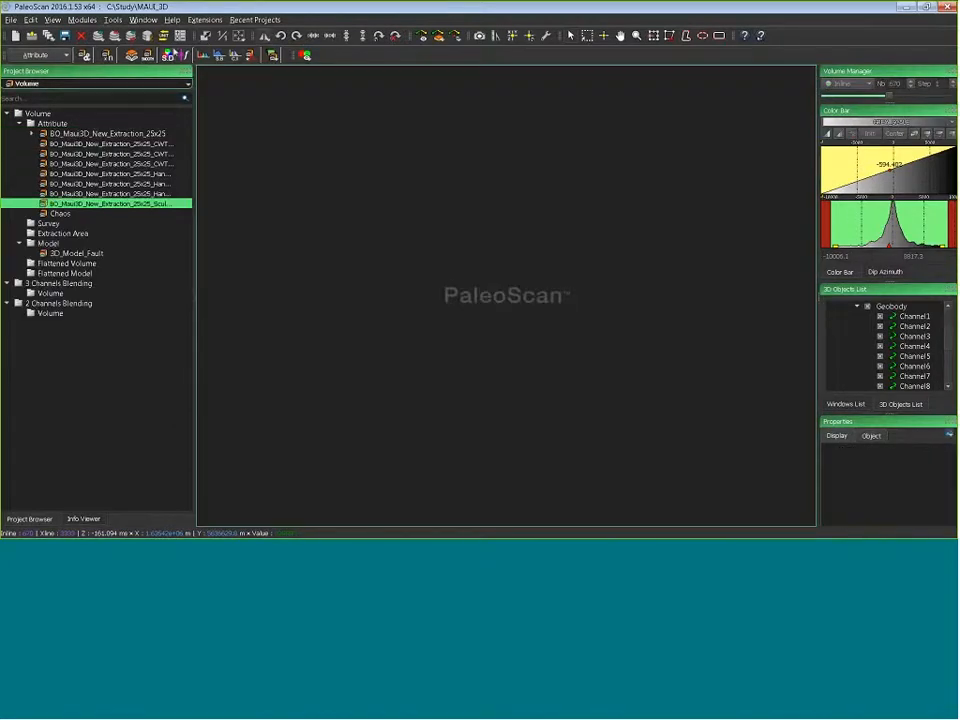
Load BO_Maui3D_New_Extraction_25x25 into an enlarged Spectral Decomposition window and hide all channel geobodies
left_click_drag(195, 168, 147, 168)
left_click_drag(90, 133, 257, 104)
left_click_drag(596, 388, 816, 526)
left_click(867, 306)
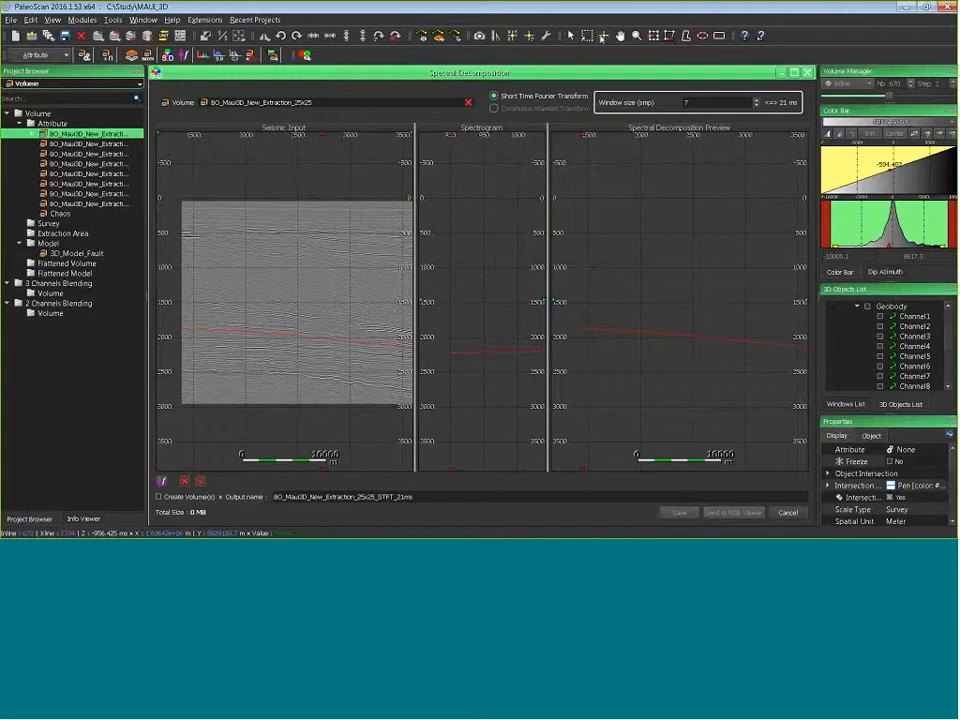
Pick a trace on the seismic input to compute its spectrogram, and set the Short Time Fourier Transform window size to 21 samples
mouse_move(383, 311)
left_mouse_down()
mouse_move(314, 300)
mouse_move(362, 300)
mouse_move(313, 303)
mouse_move(308, 272)
left_mouse_up()
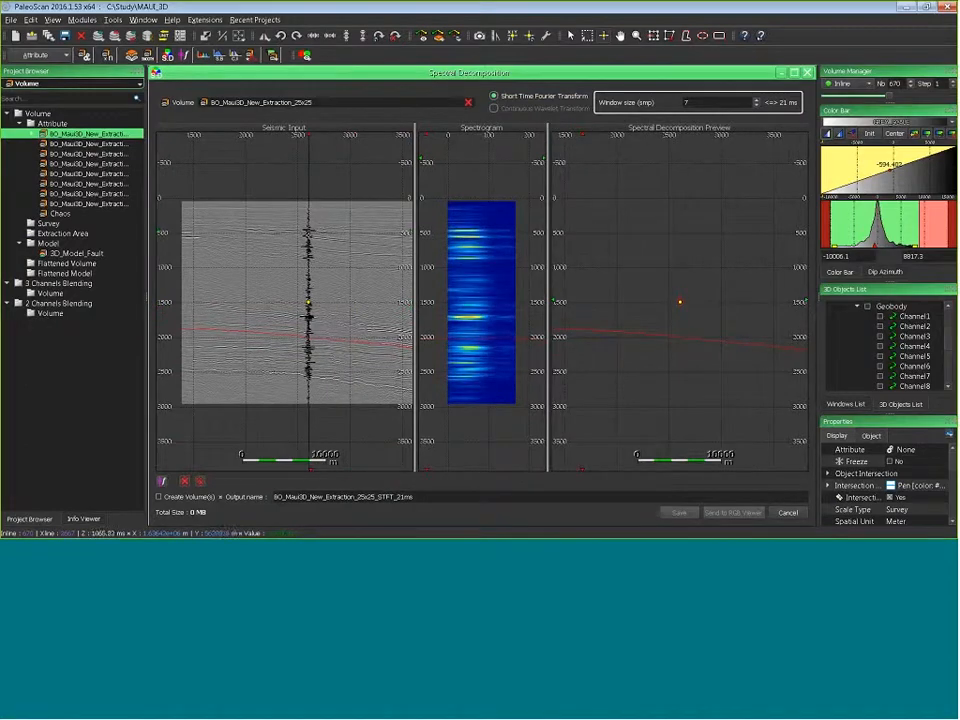
scroll(328, 310, "up", 5)
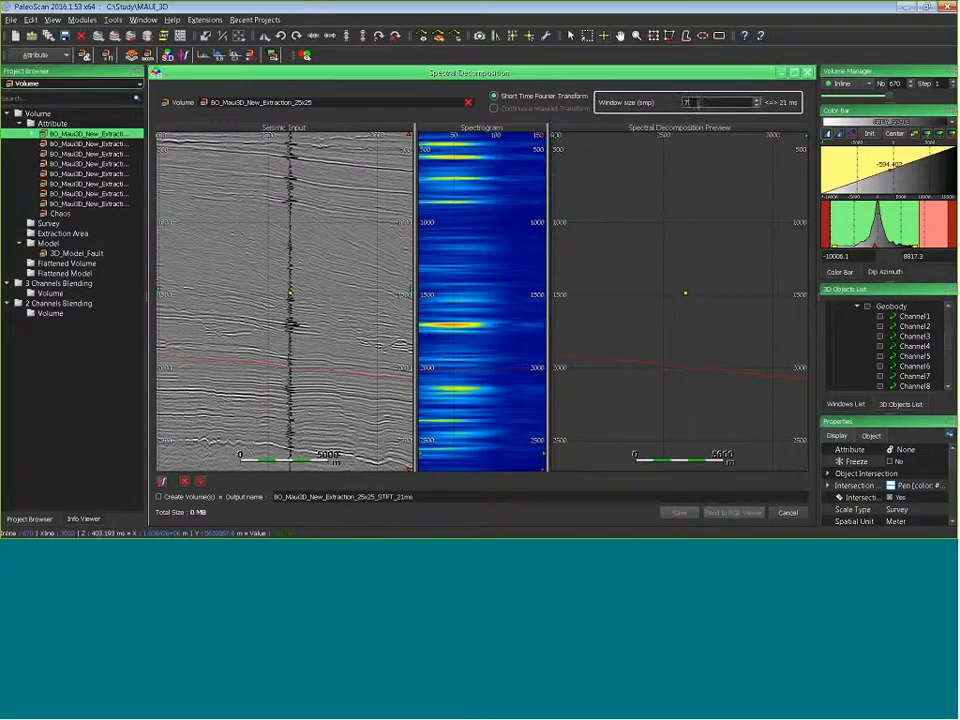
scroll(698, 103, "up", 4)
scroll(698, 103, "down", 2)
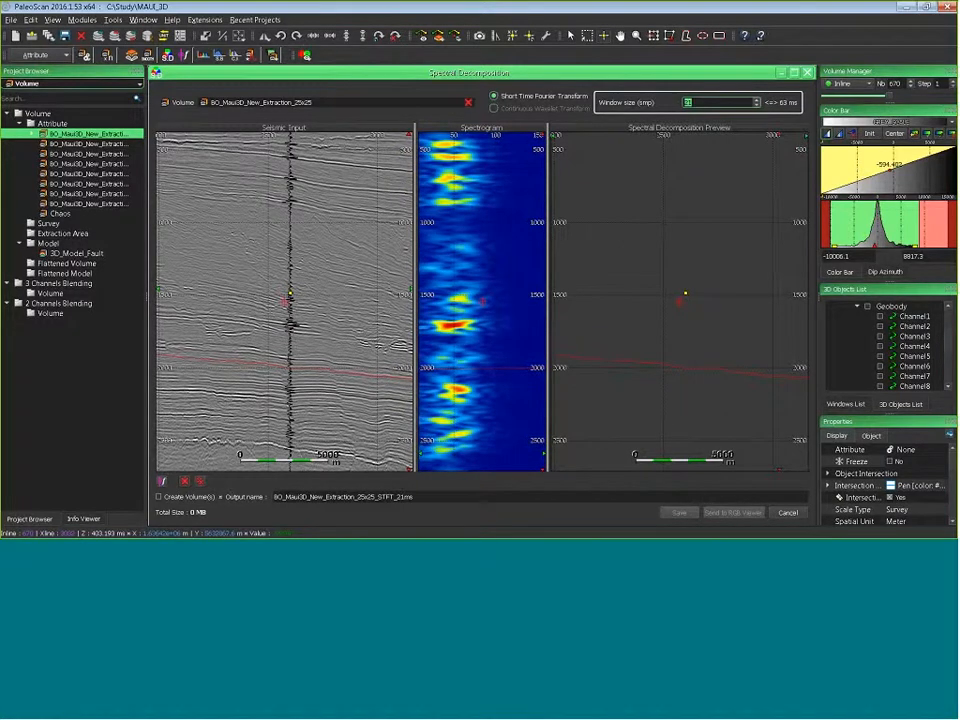
Change the decomposition method to Continuous Wavelet Transform, try the Ricker wavelet and set the wavelet type back to Morlet
left_click(494, 108)
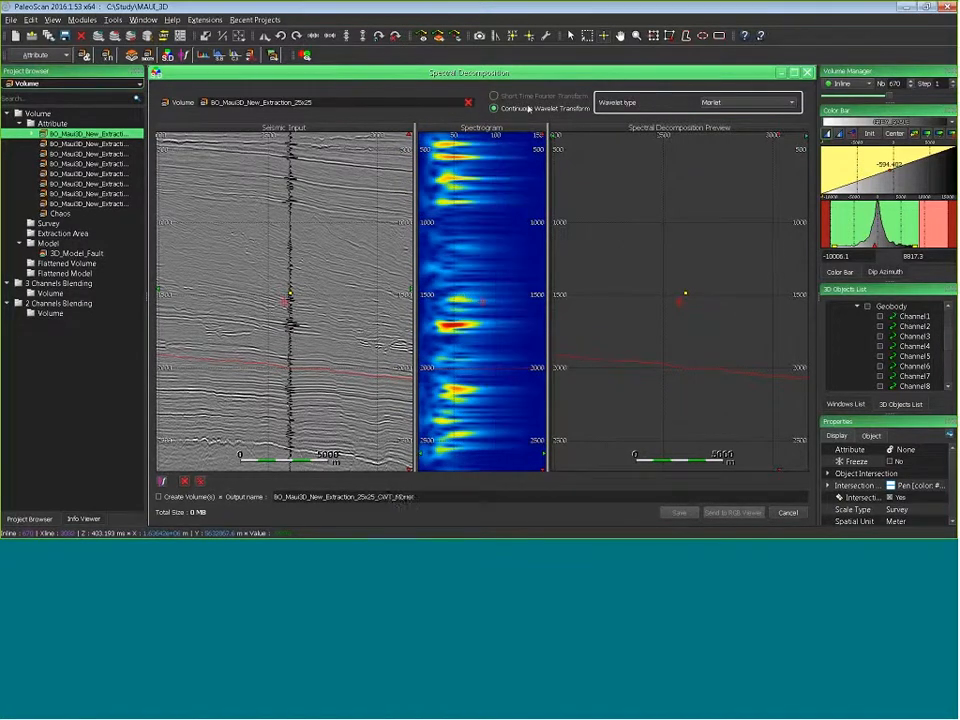
left_click(725, 104)
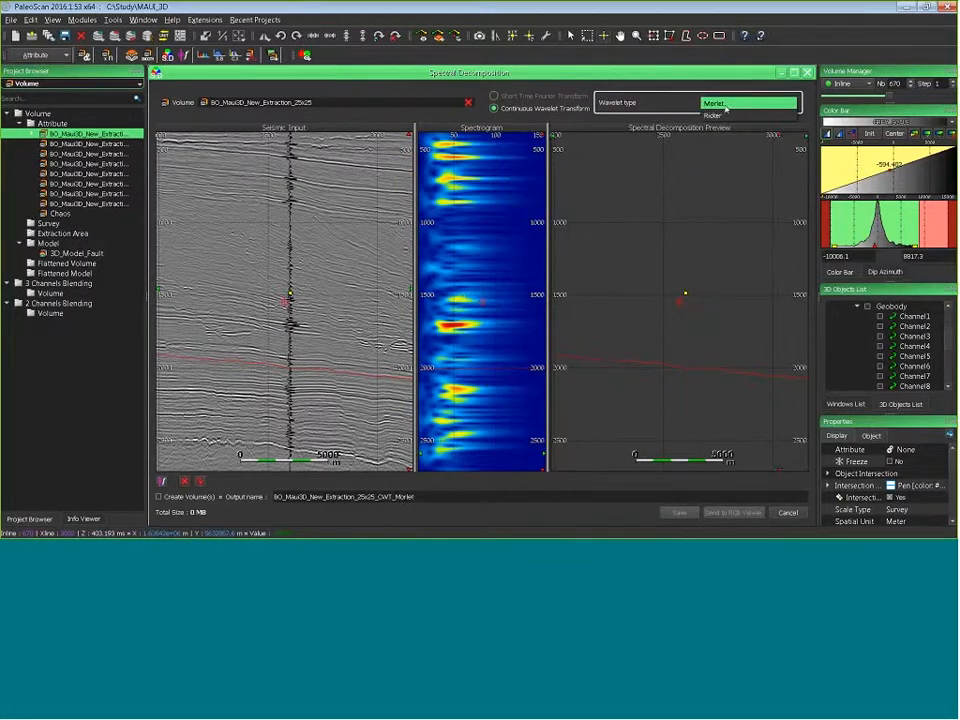
left_click(724, 115)
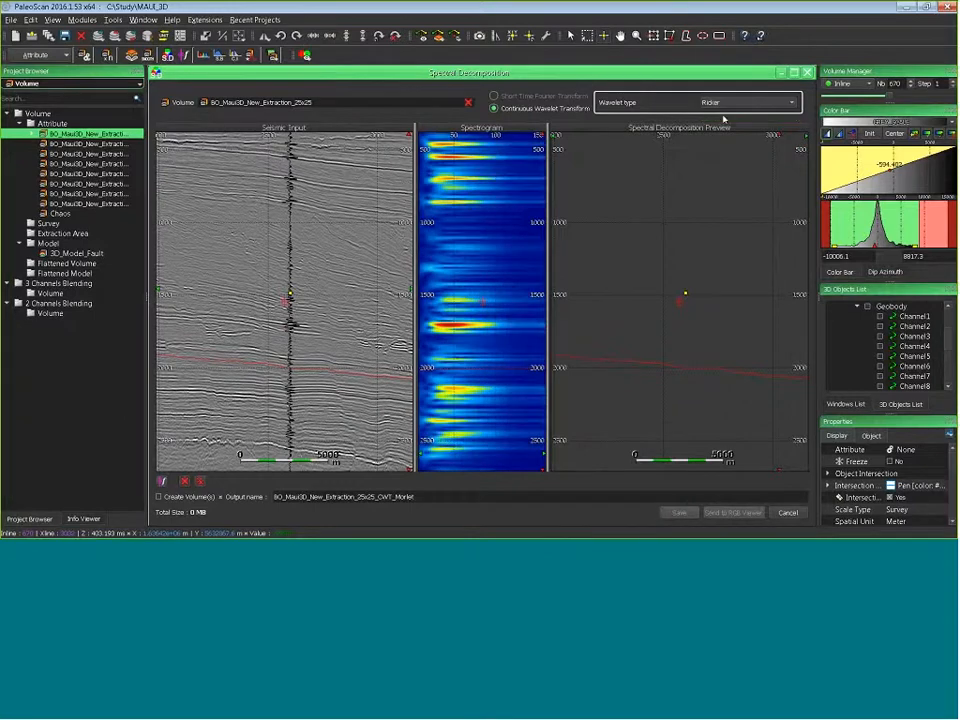
left_click(725, 101)
left_click(722, 92)
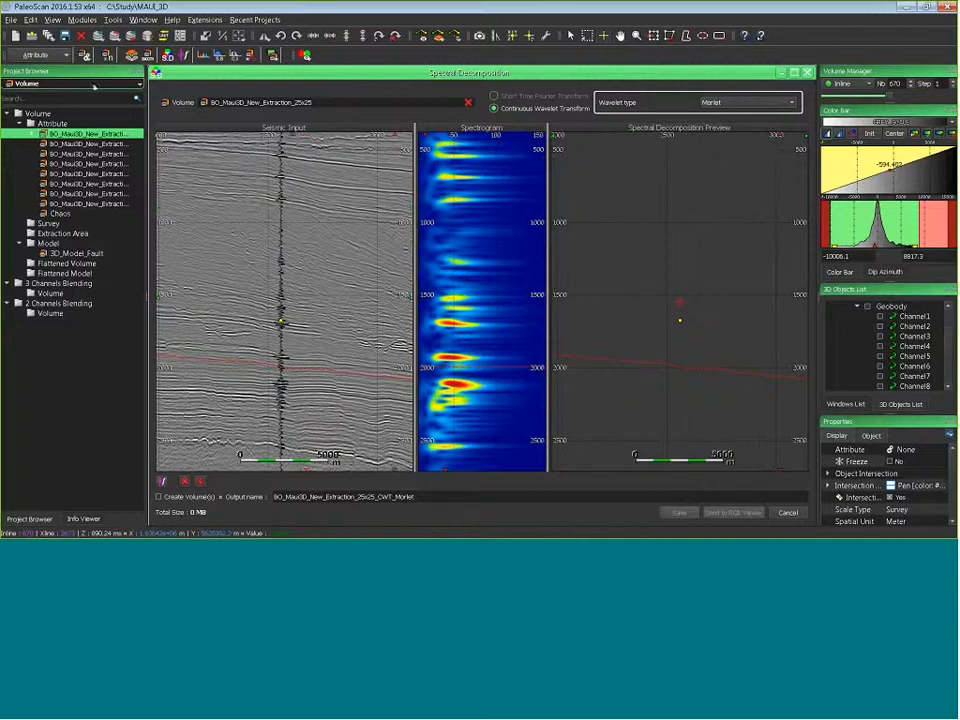
Filter the project browser by Horizon and open the RMS_Amplitude_20ms horizon stack beside the spectral decomposition
left_click(72, 83)
left_click(52, 110)
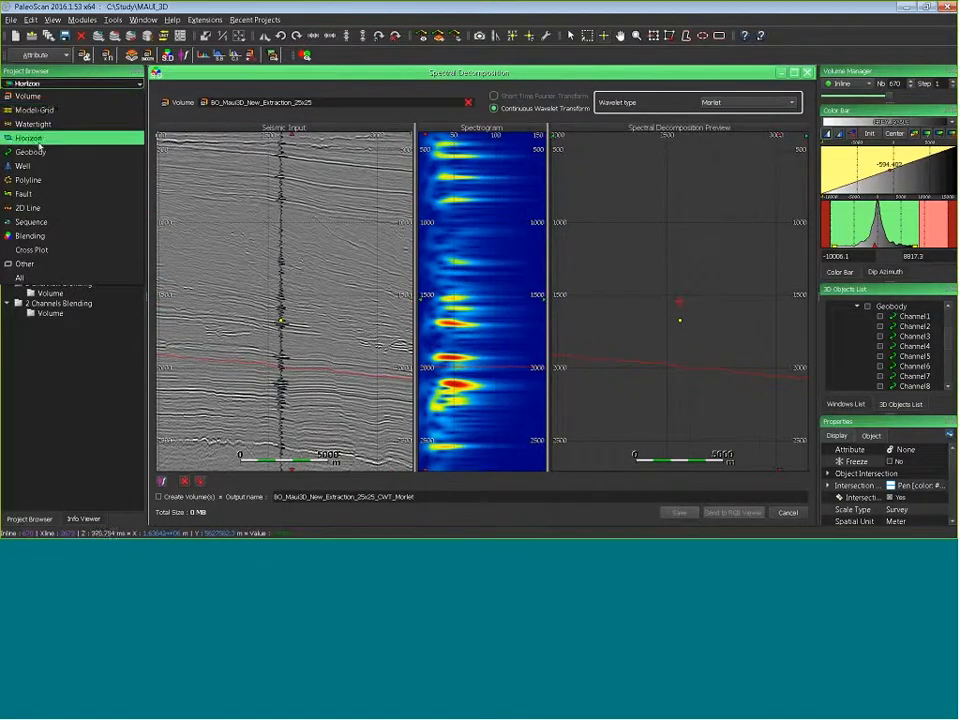
left_click(38, 138)
double_click(75, 194)
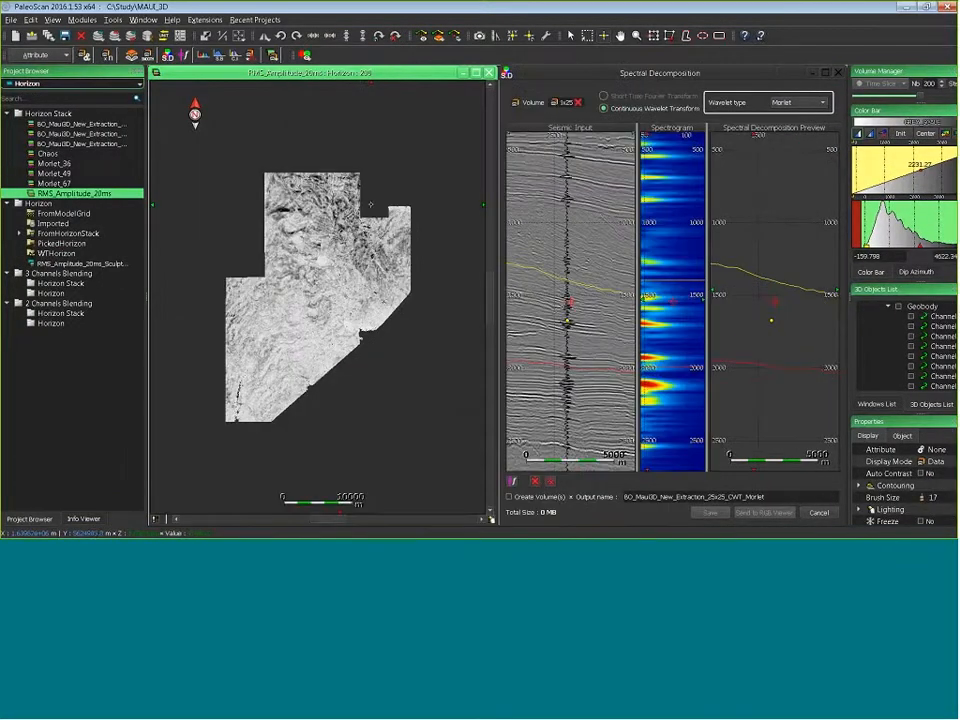
Browse the RMS amplitude stack to horizon 151 and frame its meandering channel
scroll(322, 287, "down", 20)
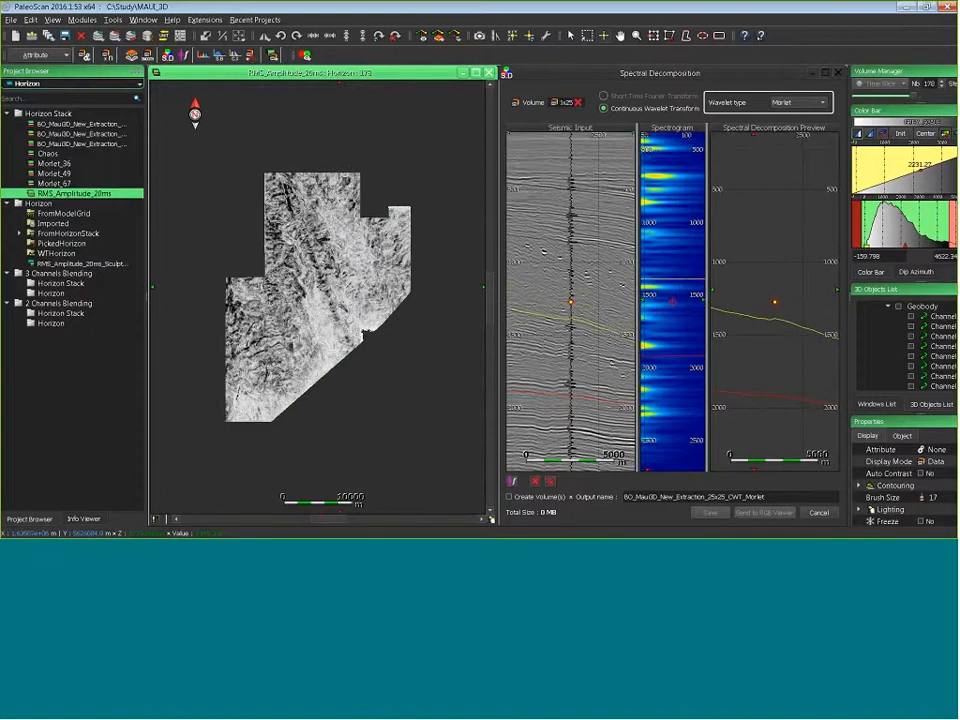
scroll(322, 287, "down", 20)
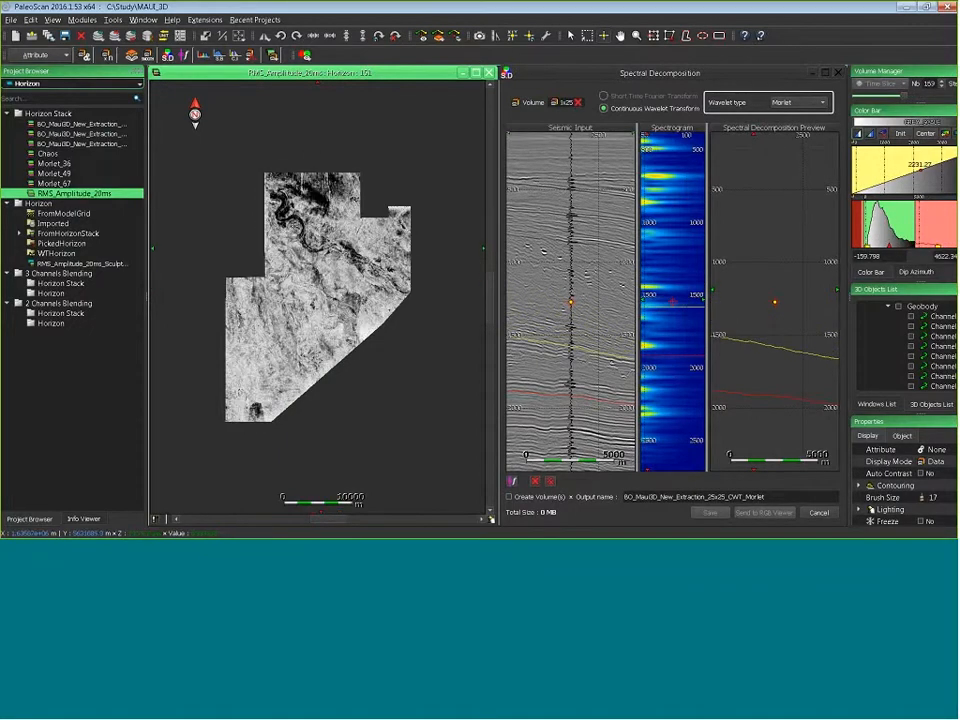
scroll(320, 295, "up", 5)
scroll(320, 295, "up", 3, "ctrl")
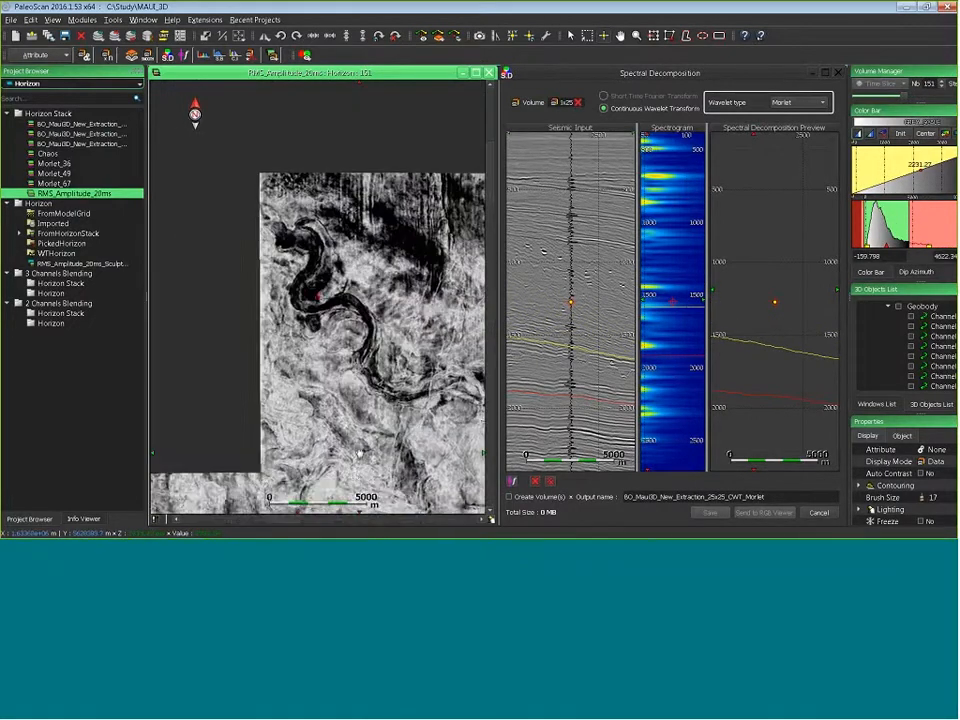
scroll(319, 296, "up", 5, "ctrl")
Place the linked cursor at several points along the meandering channel on horizon 151, ending on the channel's central bend
mouse_move(320, 282)
left_mouse_down()
mouse_move(262, 304)
mouse_move(203, 213)
mouse_move(193, 293)
mouse_move(296, 299)
mouse_move(352, 288)
mouse_move(389, 330)
left_mouse_up()
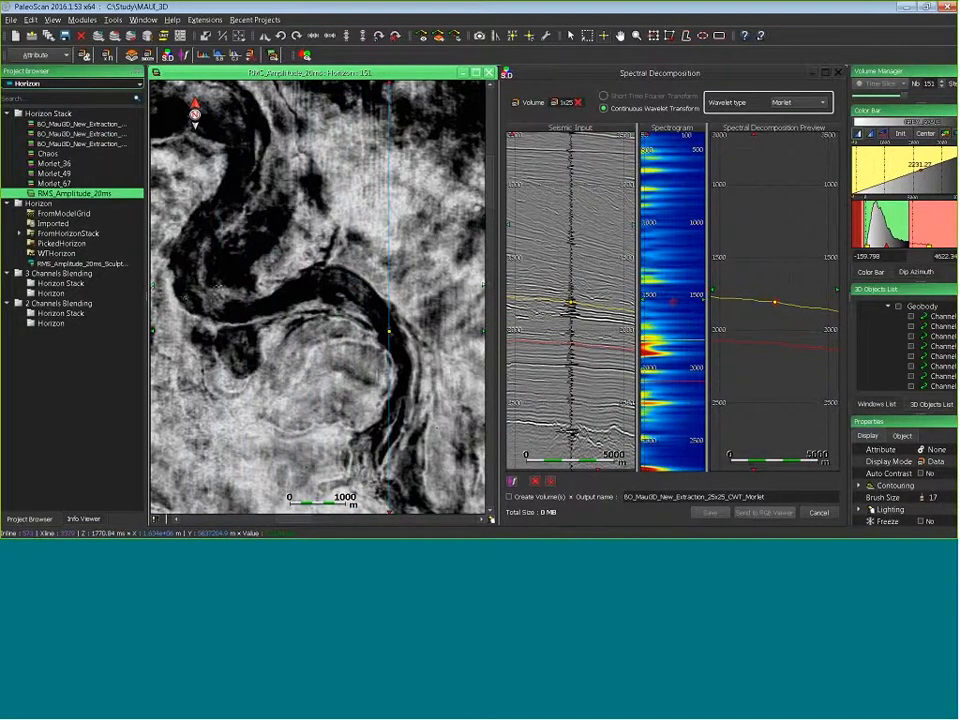
left_click(213, 215)
left_click(230, 193)
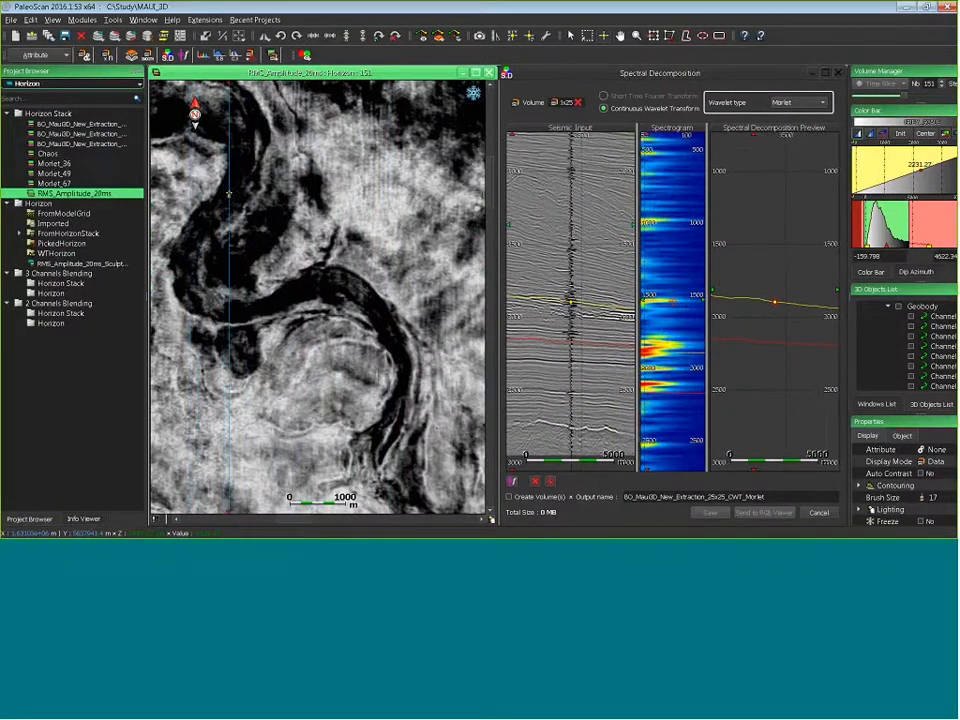
key("r")
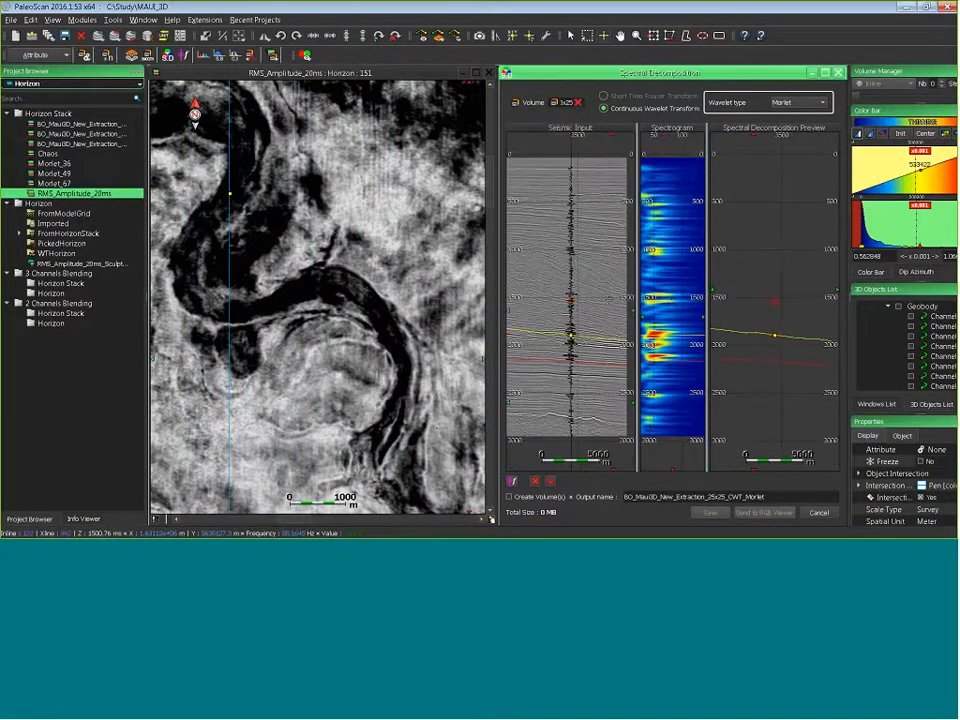
left_click(313, 290)
left_click(306, 289)
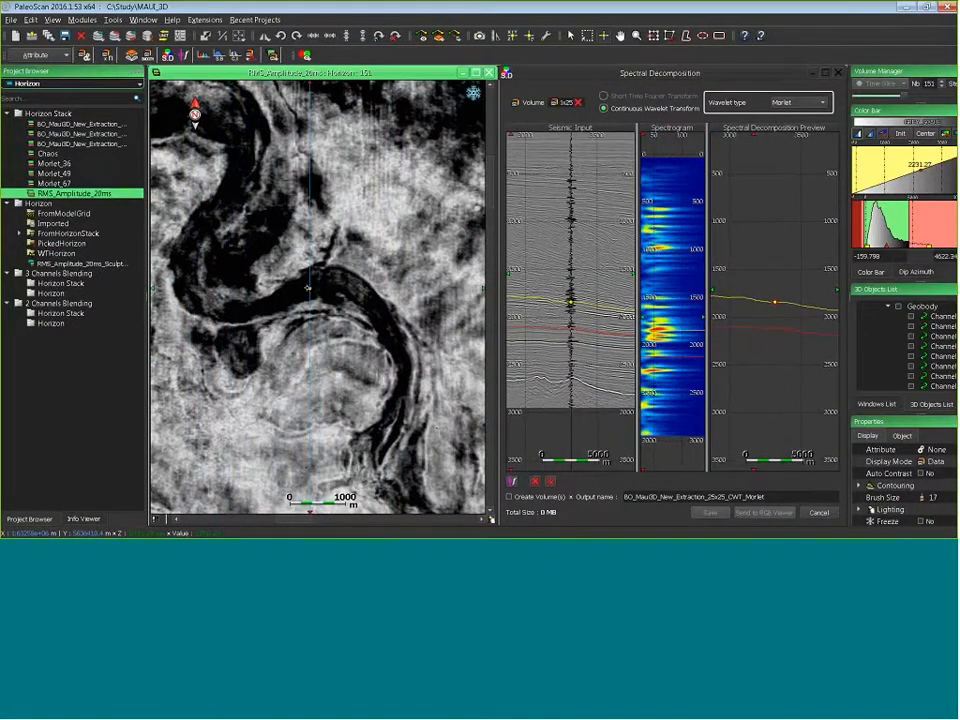
Close the RMS amplitude horizon view and maximize Spectral Decomposition to inspect the channel trace's spectrogram
left_click(489, 72)
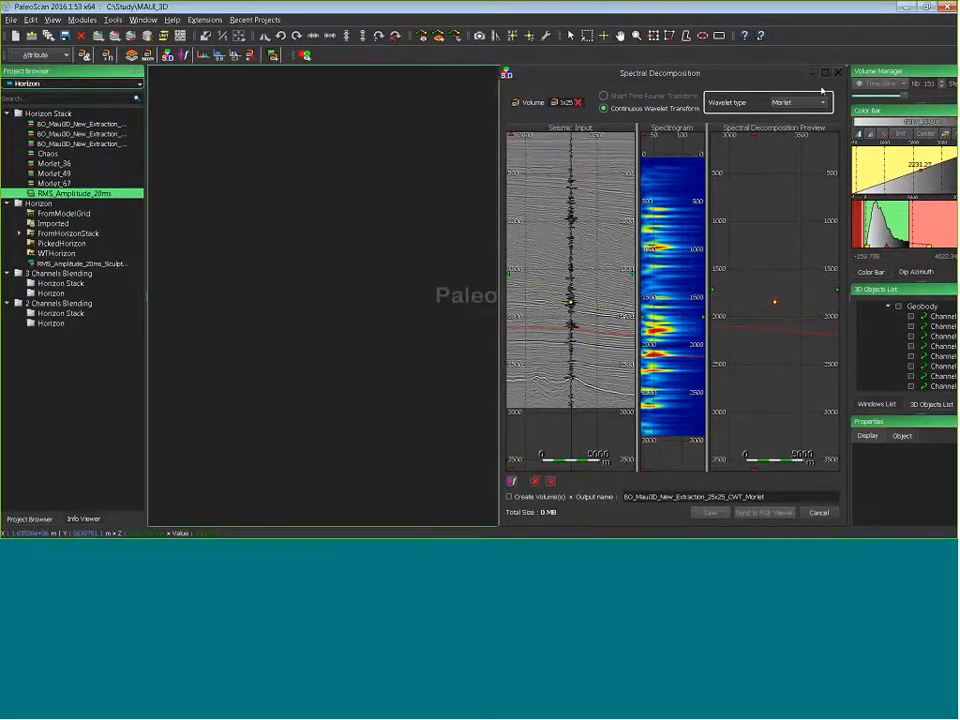
left_click(825, 72)
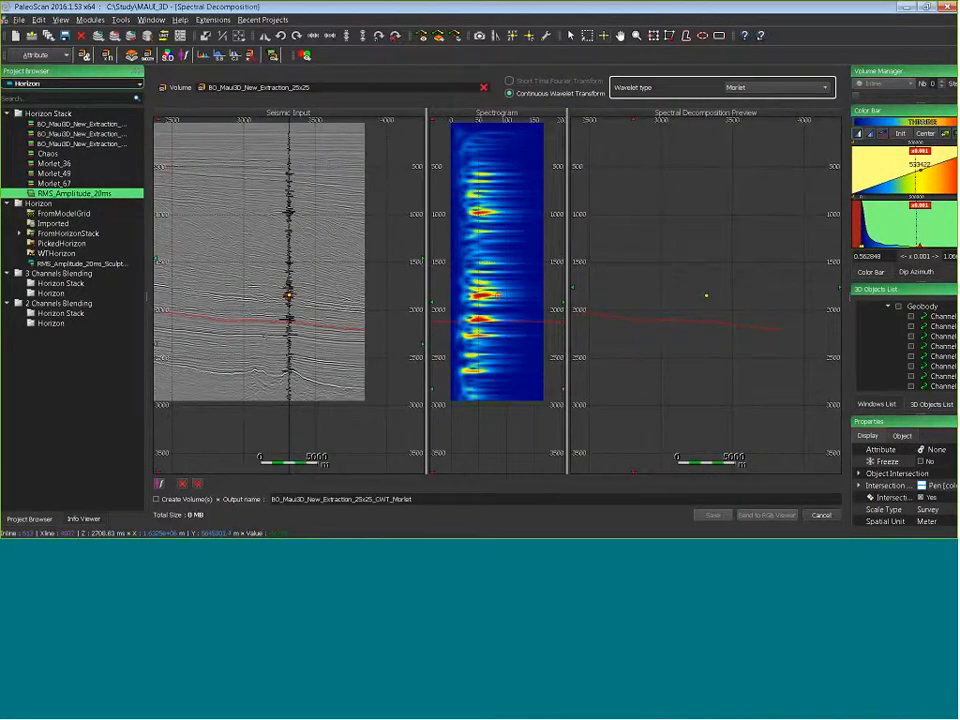
scroll(499, 295, "up", 4)
scroll(499, 295, "down", 3)
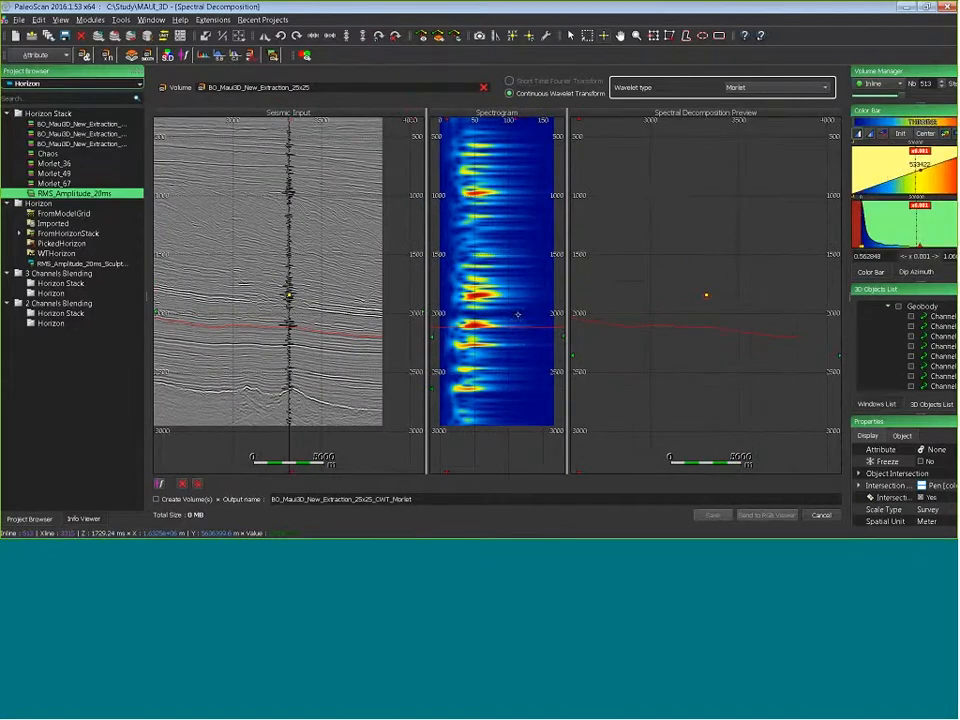
scroll(510, 318, "up", 3)
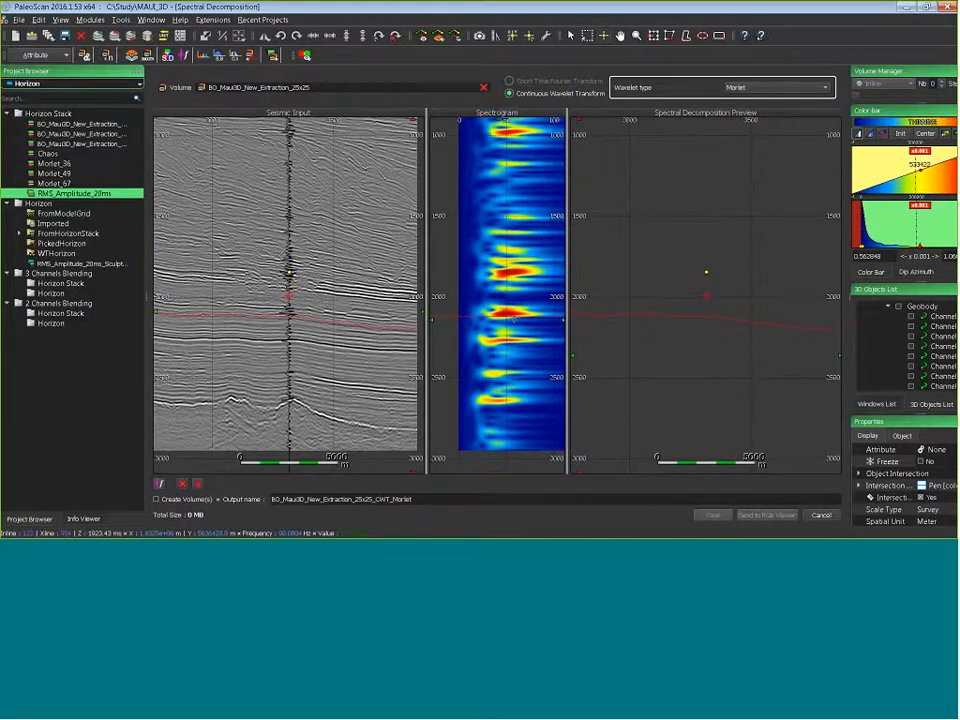
Pick three frequencies on the spectrogram and adjust them to 34 Hz, 52 Hz and 68 Hz for the RGB channels
left_click(159, 484)
left_click(492, 305)
left_click(505, 312)
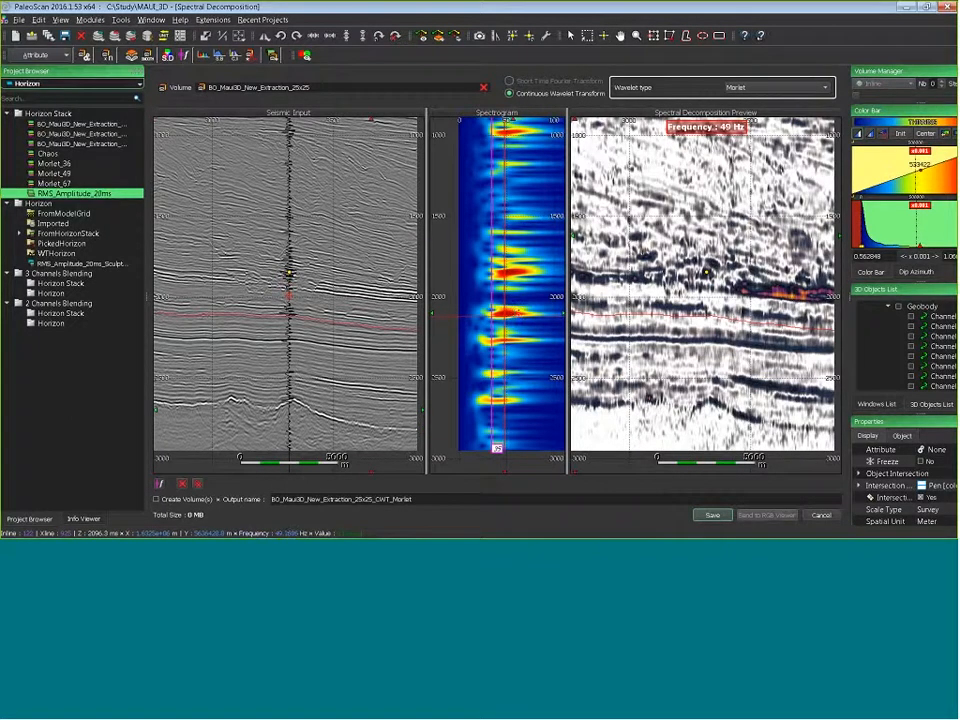
left_click(523, 305)
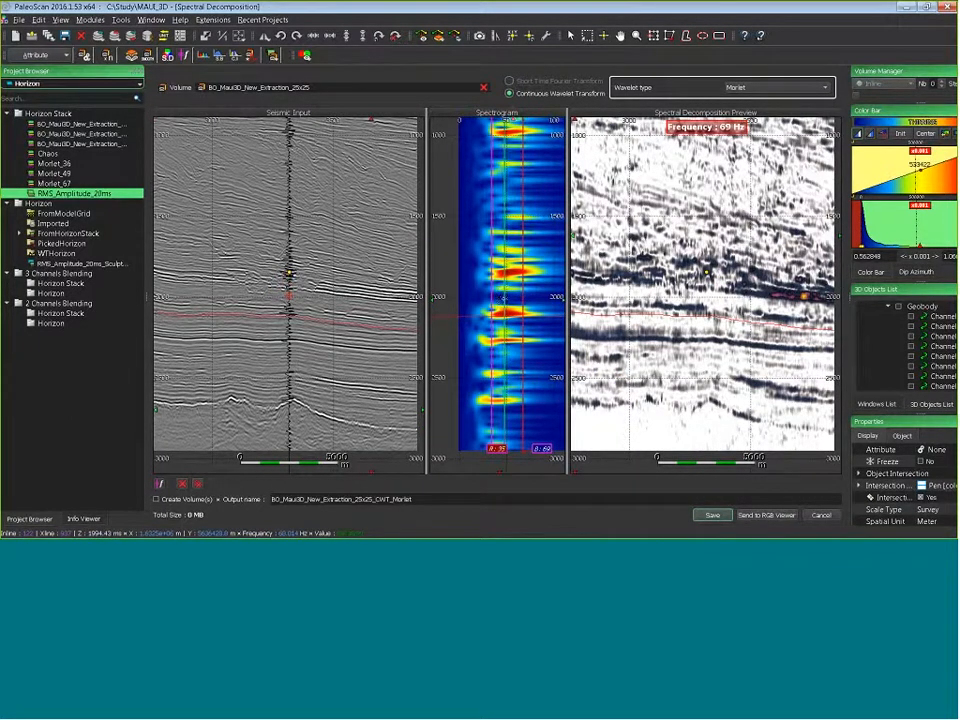
left_click(507, 297)
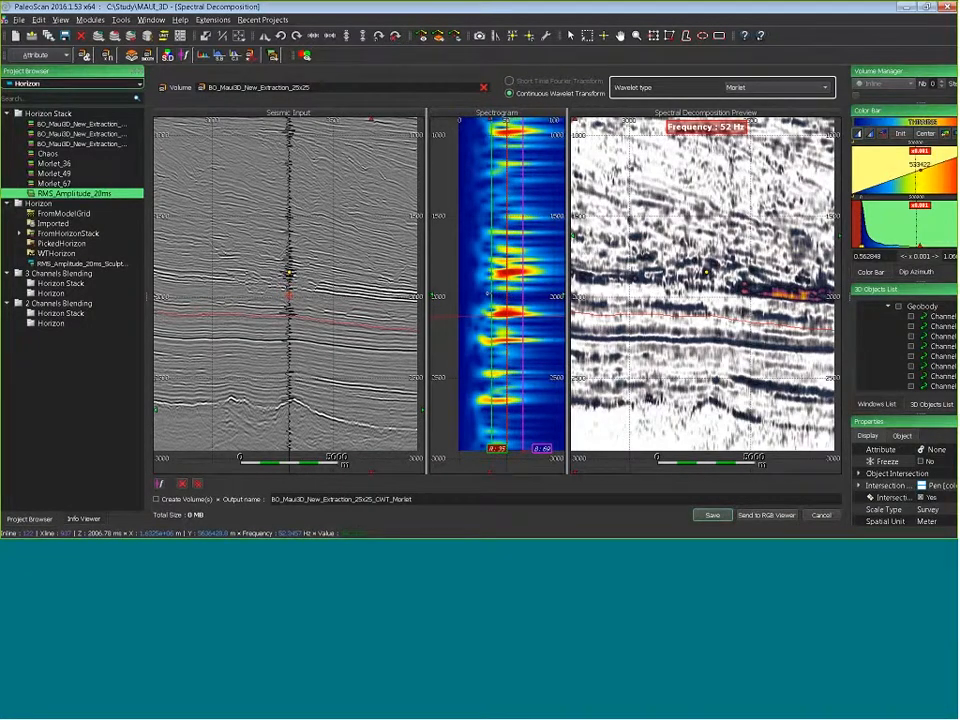
left_click(490, 293)
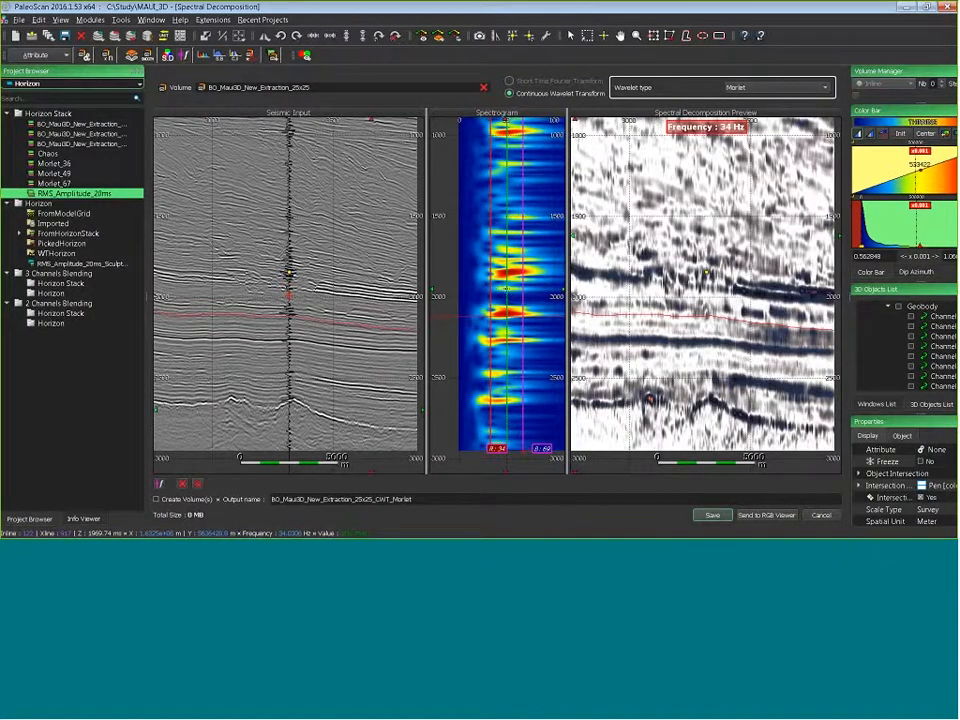
left_click(520, 285)
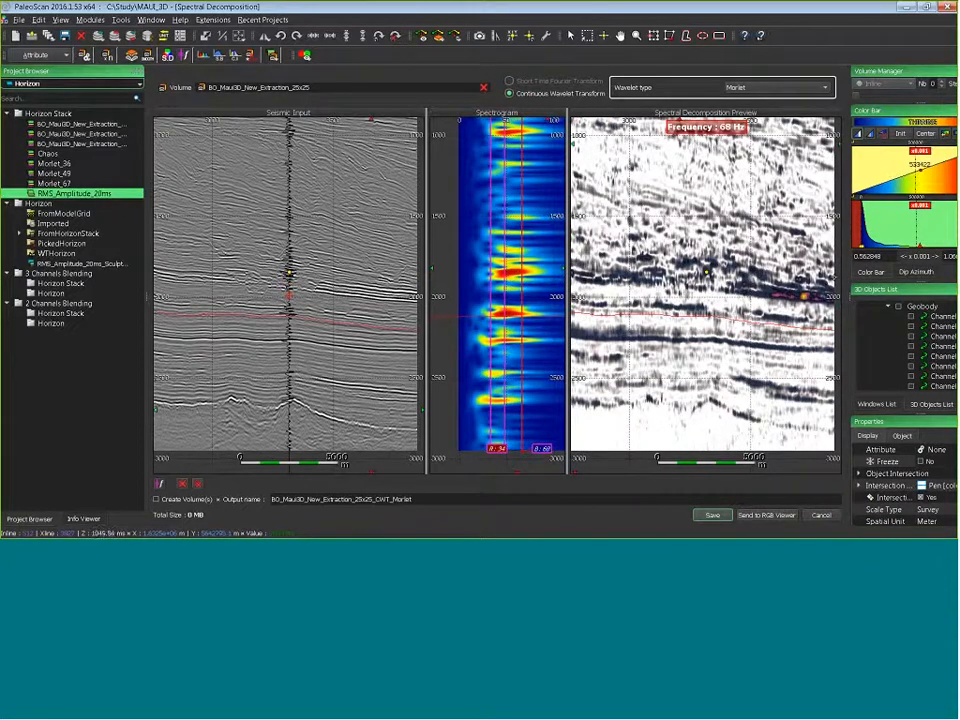
Check the Advanced Interpretation extension and send the three picked frequencies to the RGB viewer
left_click(212, 20)
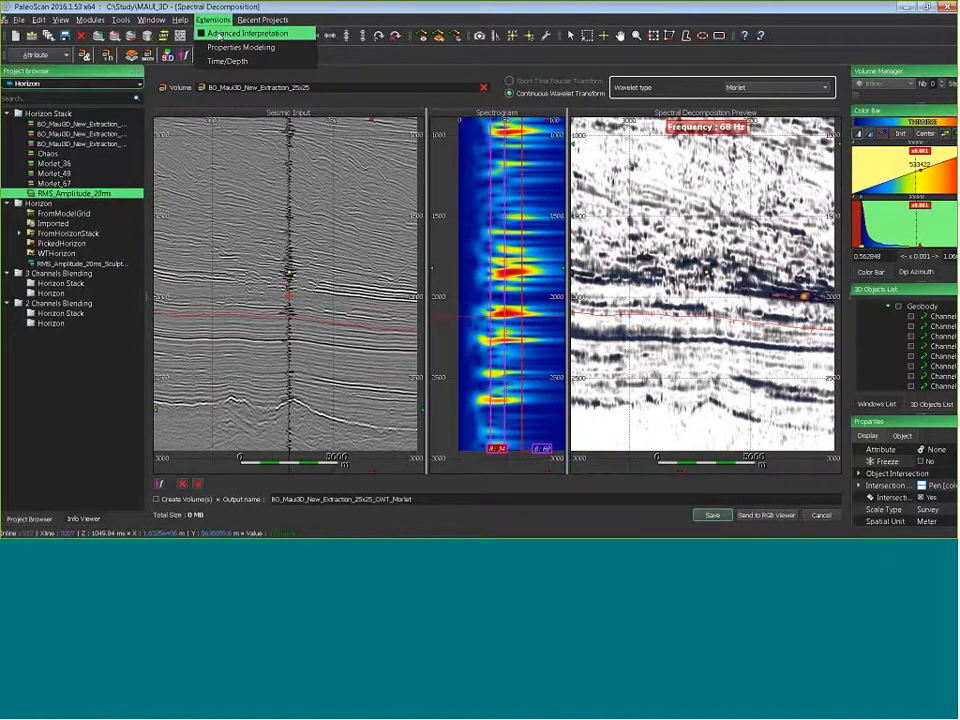
left_click(212, 33)
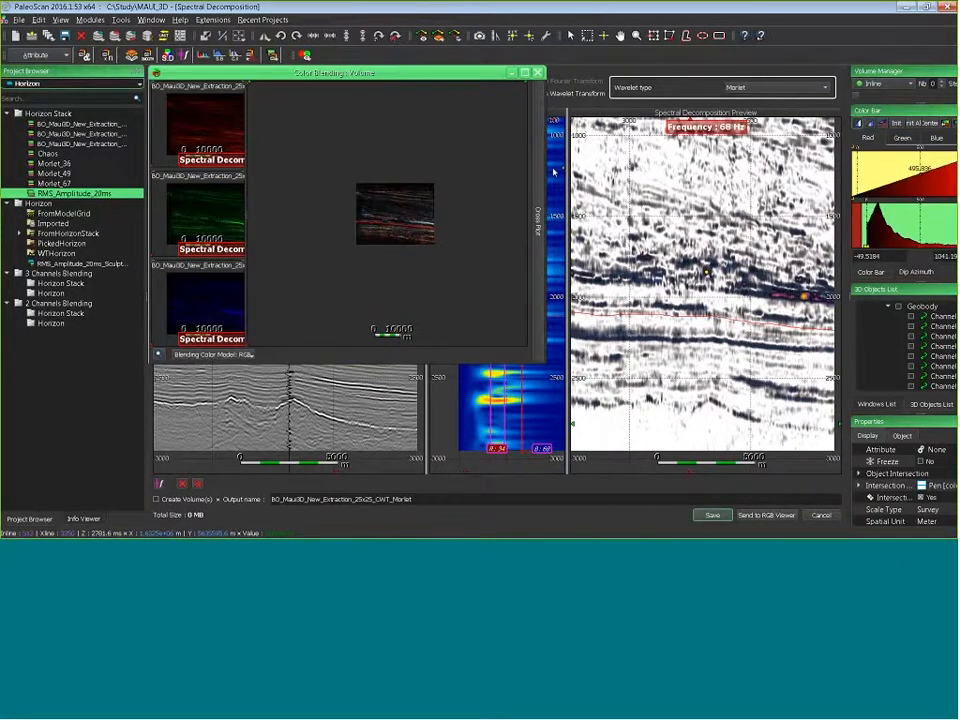
Maximize the RGB volume blend, reinitialize the color ranges of its channels and move through the sections to inline 710
left_click(524, 74)
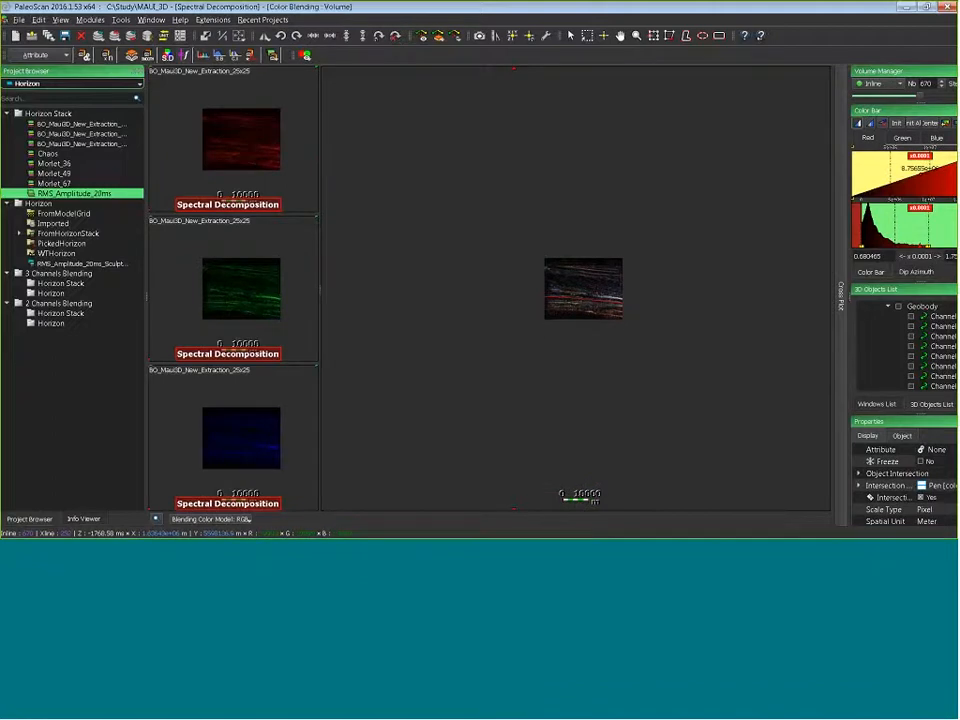
scroll(565, 275, "up", 5)
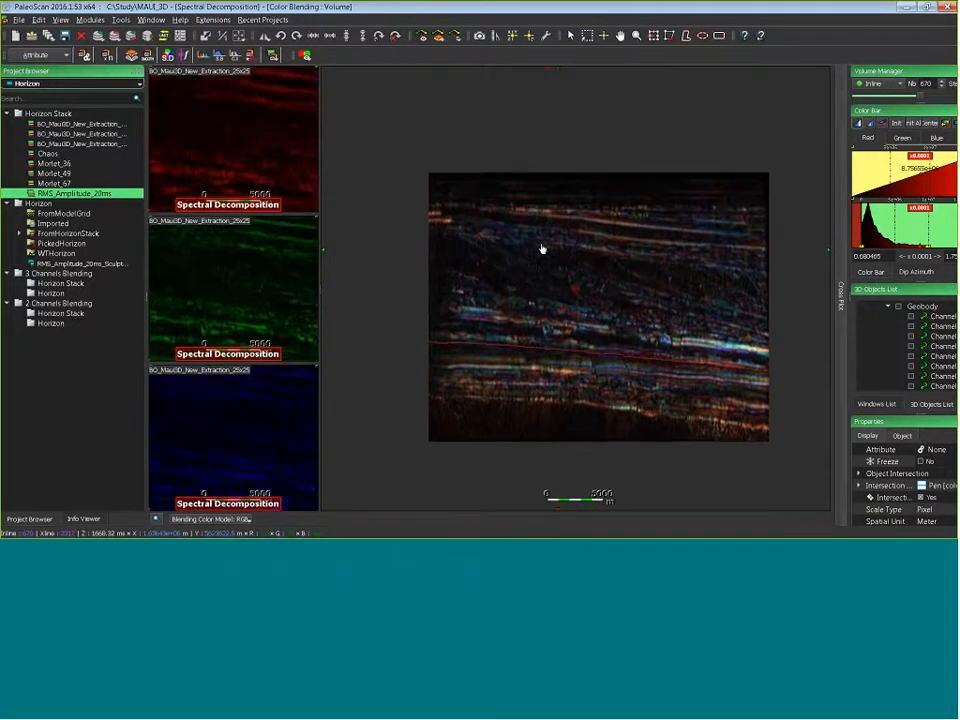
left_click(902, 135)
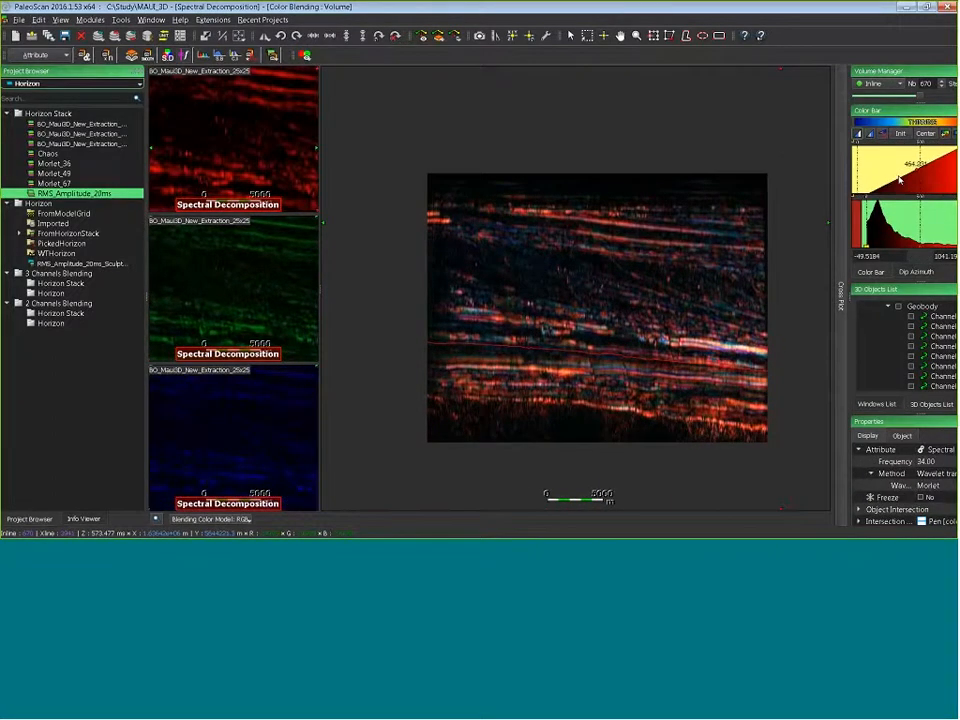
left_click(602, 245)
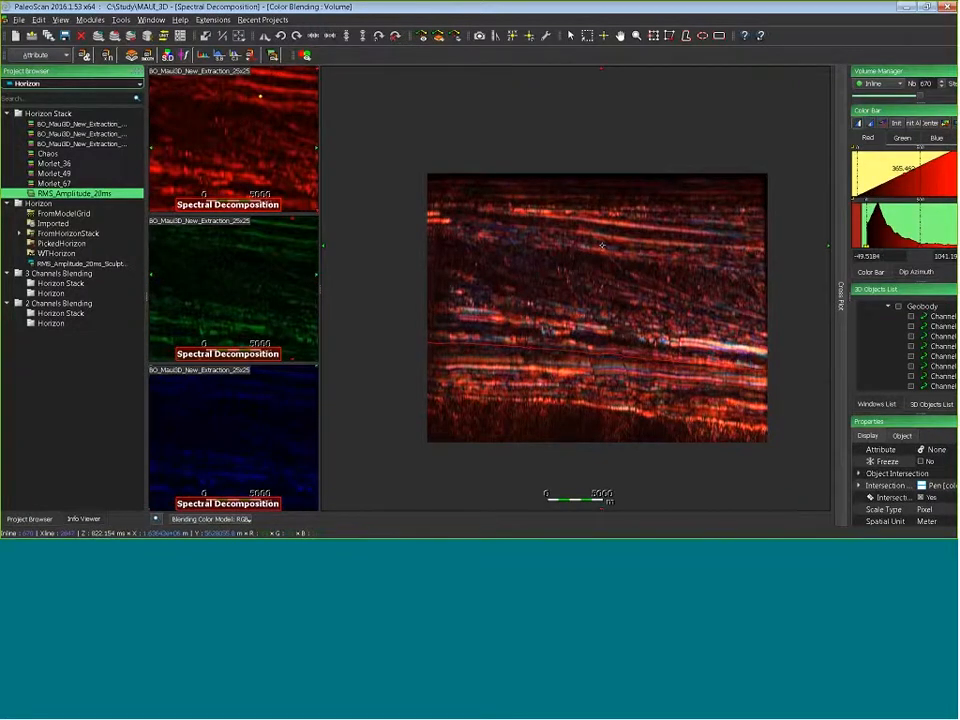
left_click(916, 125)
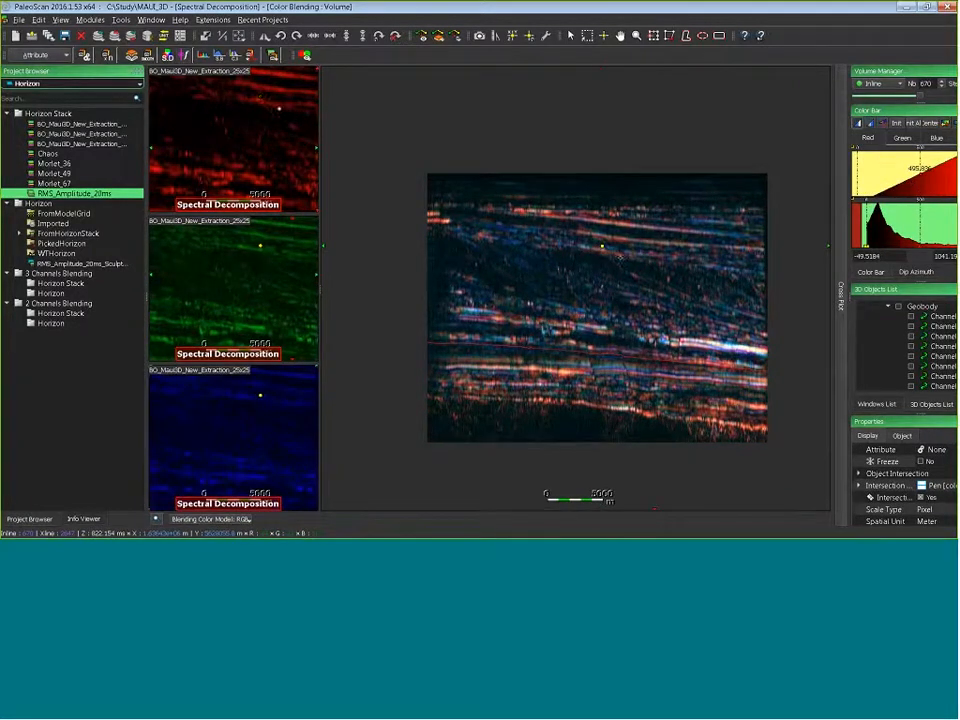
scroll(592, 264, "up", 2)
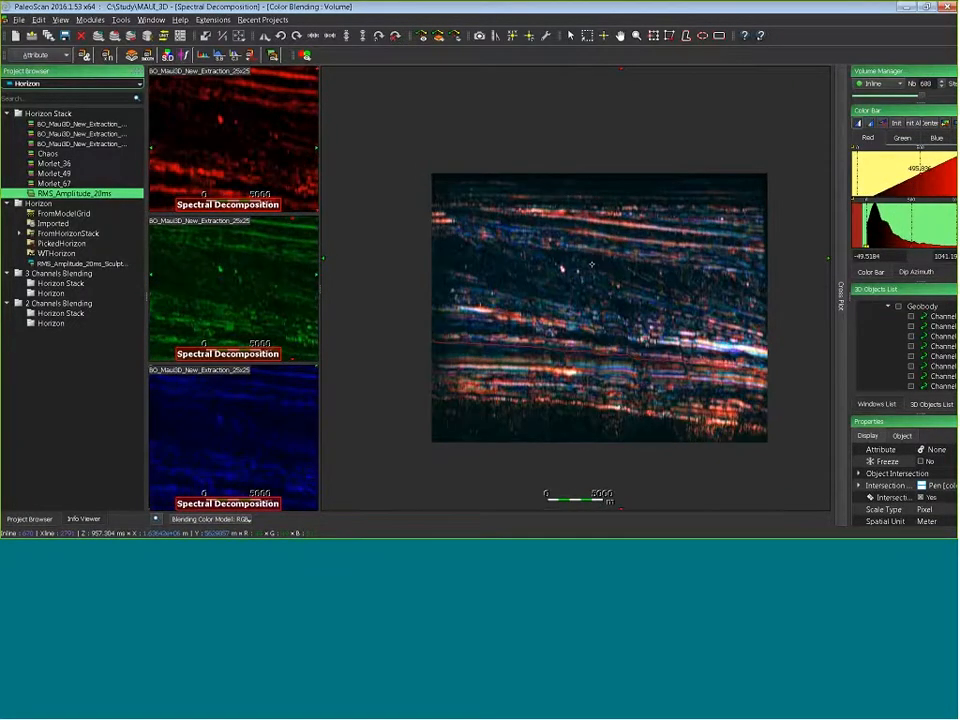
scroll(589, 263, "up", 3)
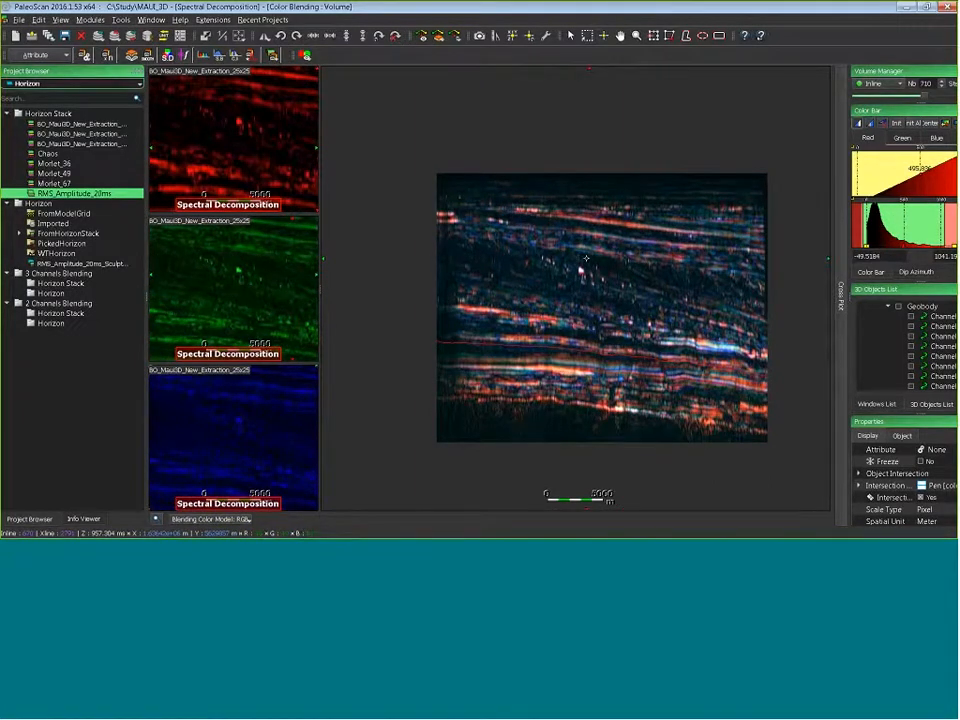
Tile the RGB viewer beside Spectral Decomposition and shift the red, green and blue frequencies to 25 Hz, 45 Hz and 63 Hz
key("ctrl+t")
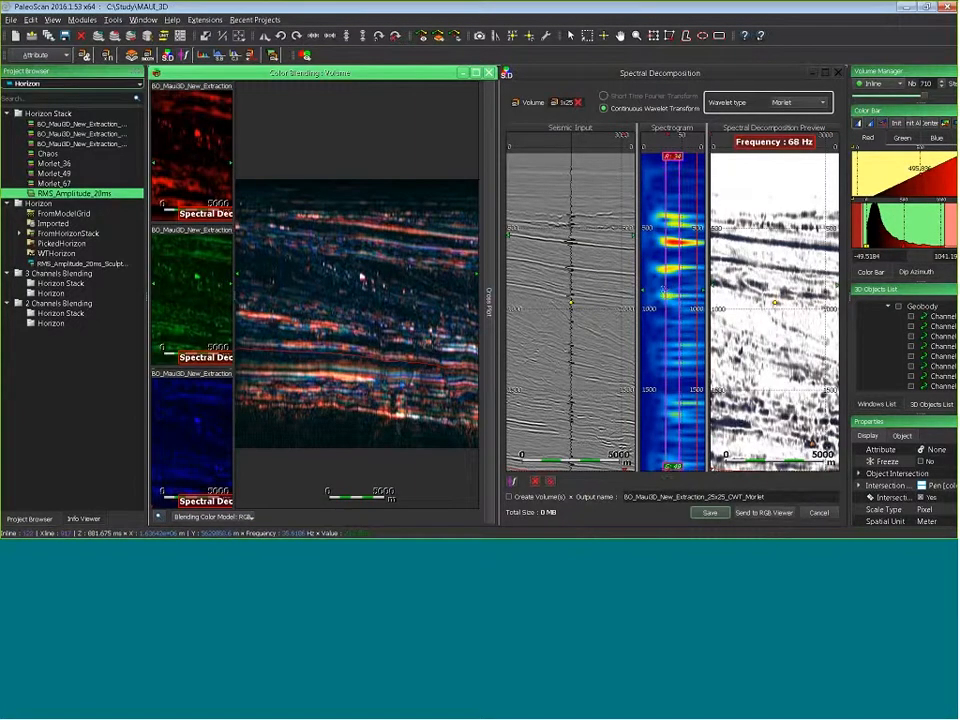
left_click_drag(665, 289, 657, 288)
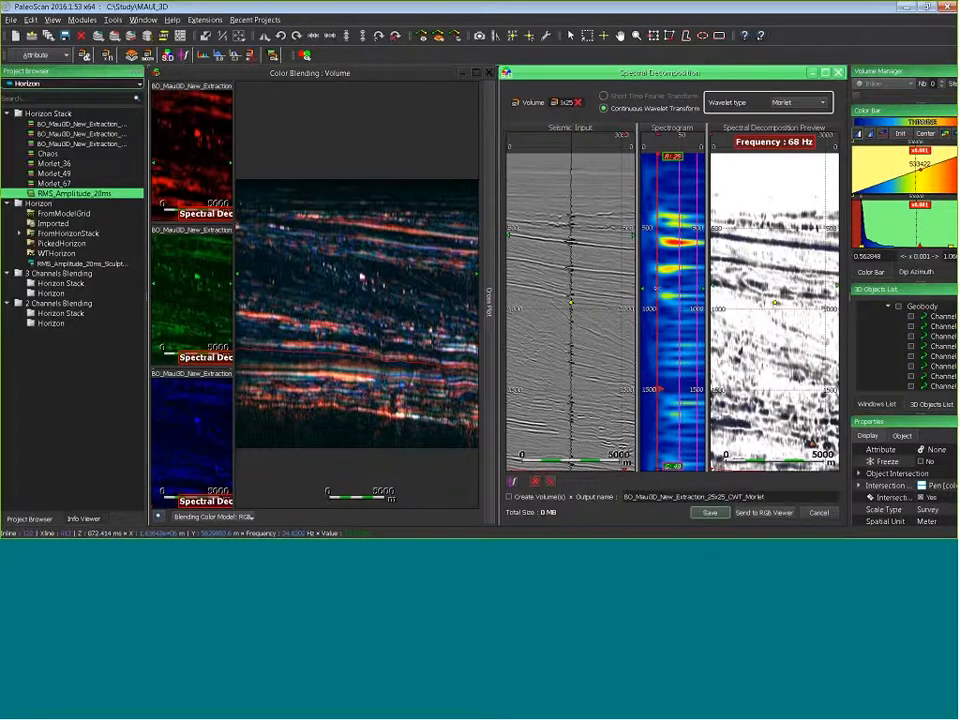
left_click(676, 386)
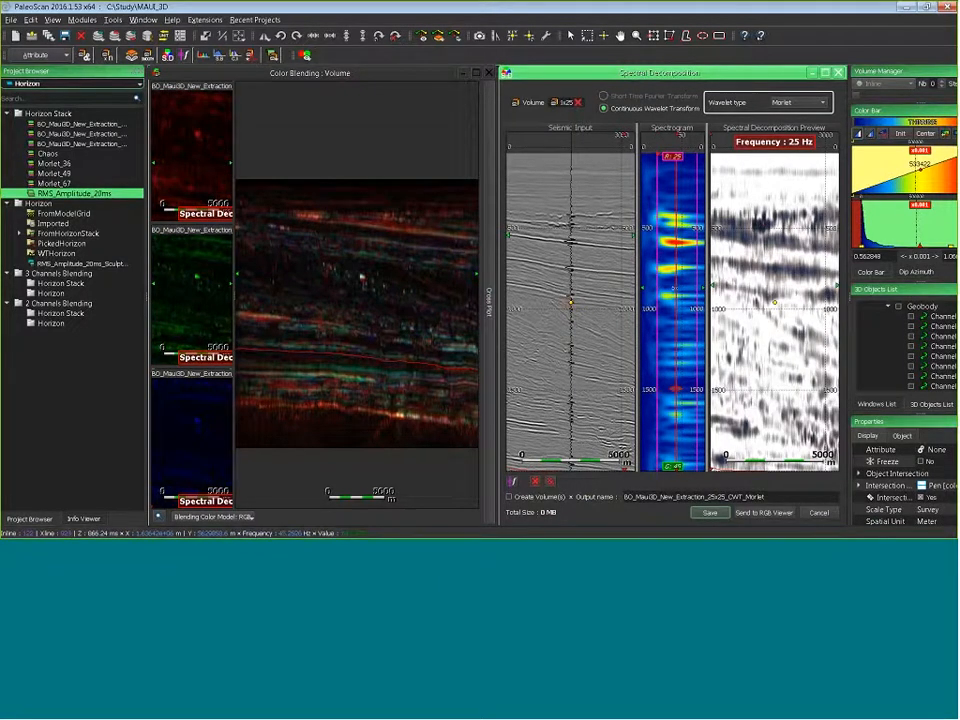
left_click(676, 288)
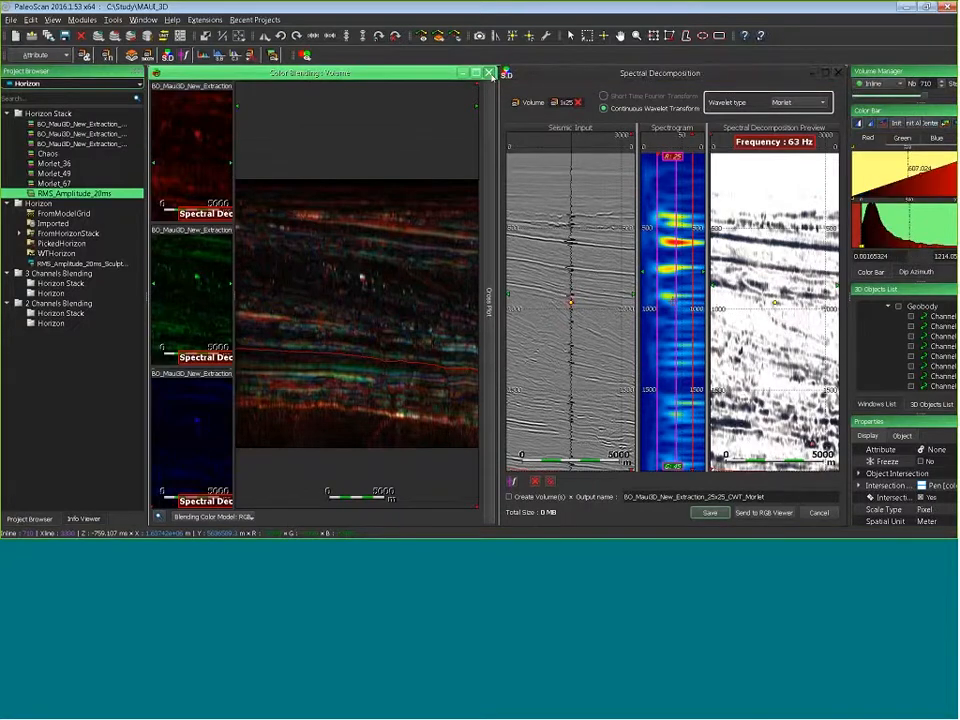
Close the RGB viewer and Spectral Decomposition, and list the project's volumes
left_click(490, 73)
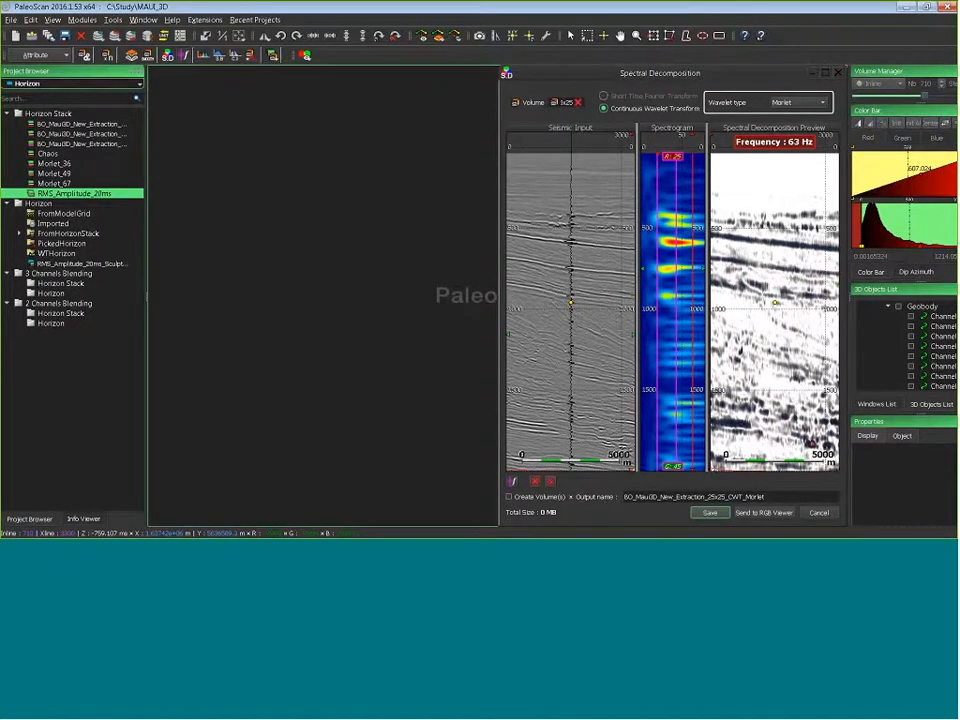
key("Escape")
left_click(30, 83)
left_click(30, 96)
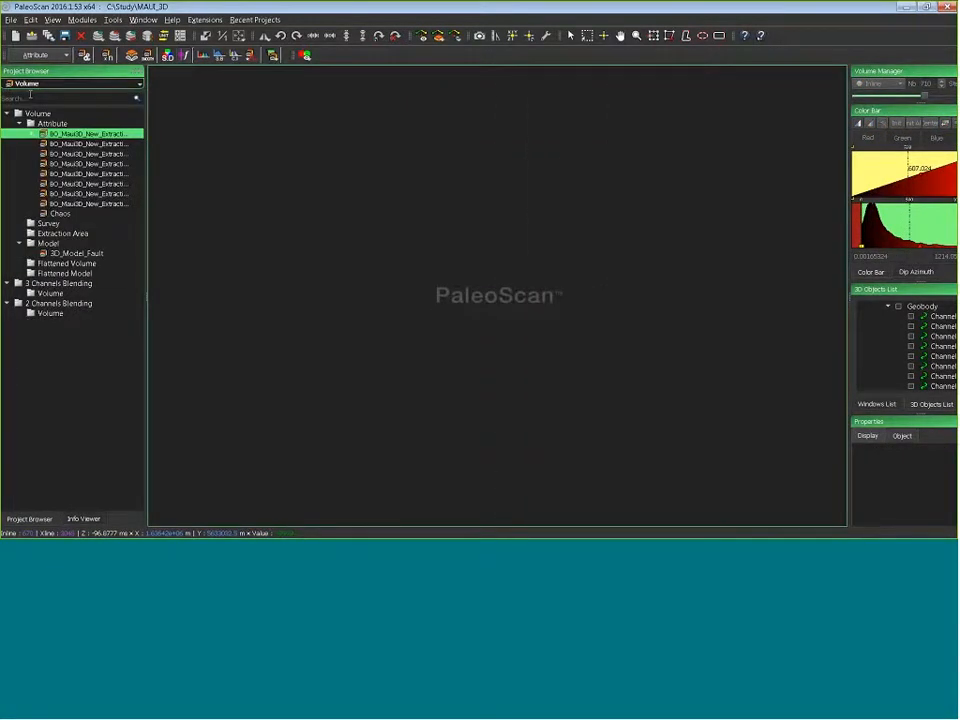
Read the full names of the CWT Morlet volumes in the project list, widening the list only temporarily
left_click_drag(147, 178, 279, 180)
left_click(212, 144)
left_click(212, 162)
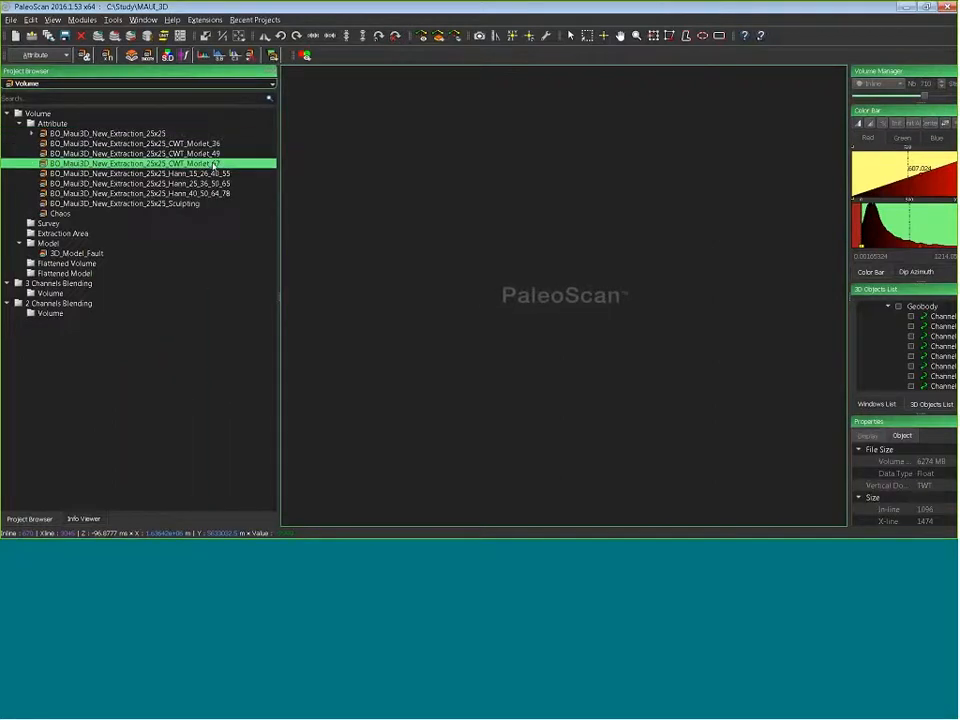
left_click_drag(280, 160, 182, 162)
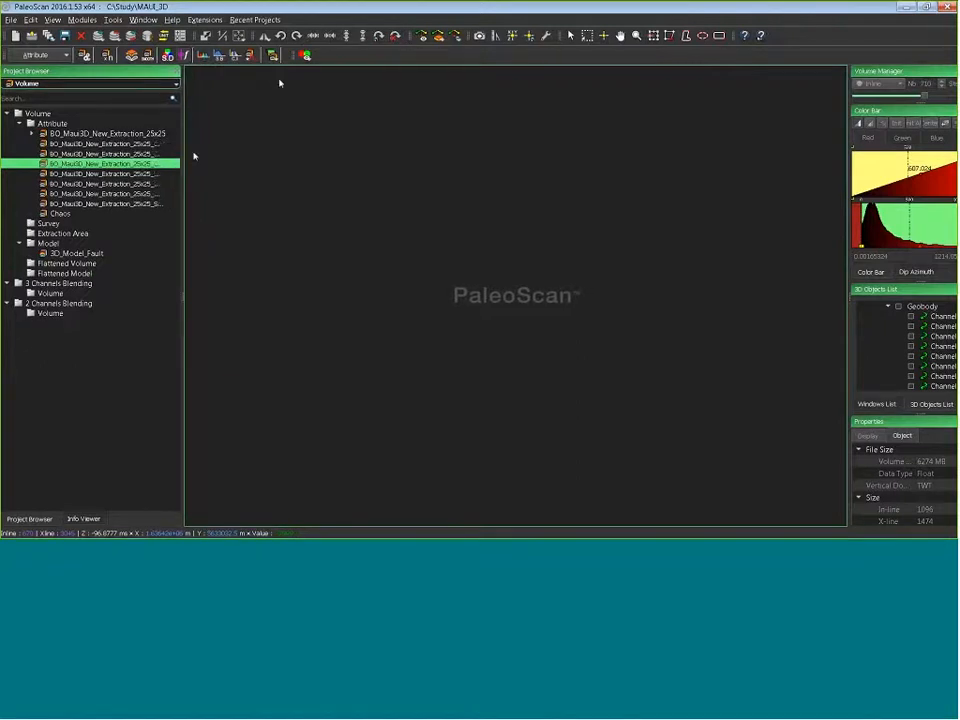
Open a three-channel Color Blending viewer for horizon stacks and enlarge it to fill the workspace
left_click(45, 55)
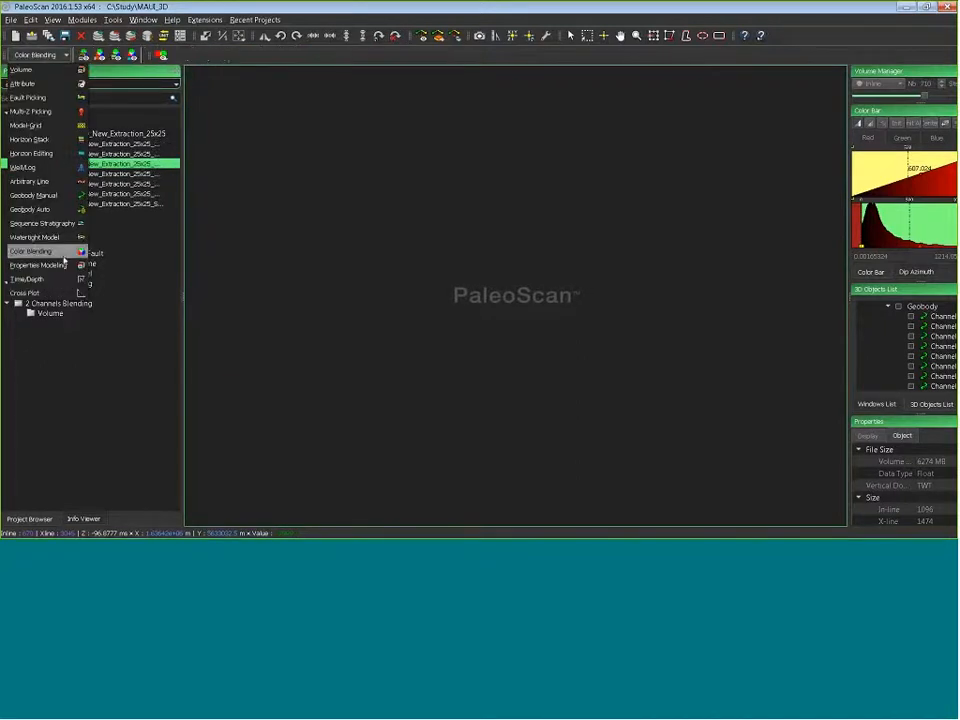
left_click(62, 254)
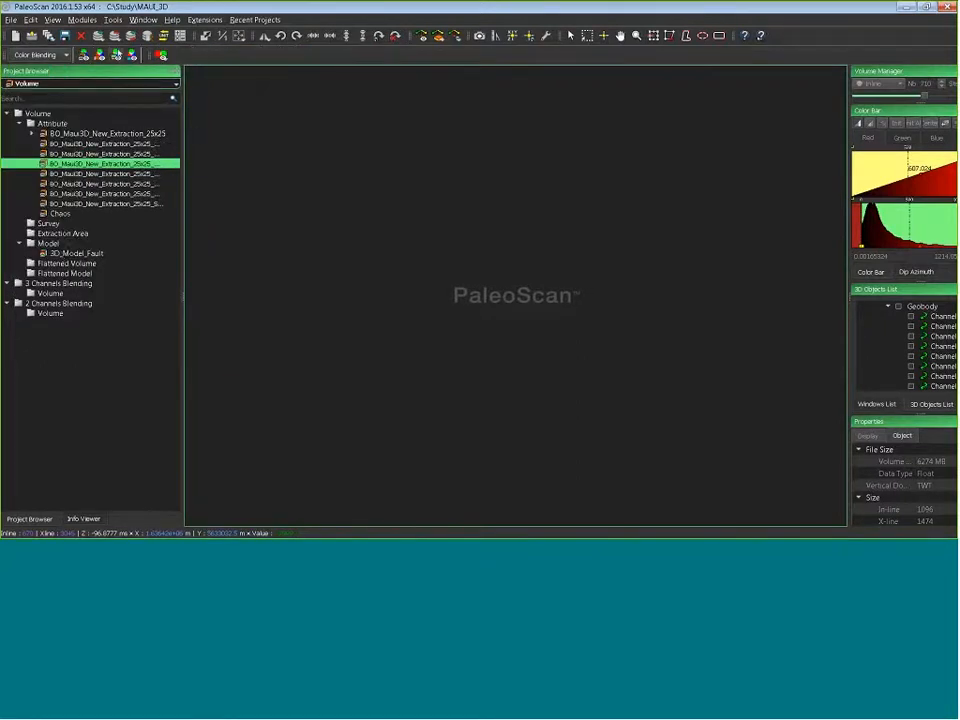
left_click(116, 55)
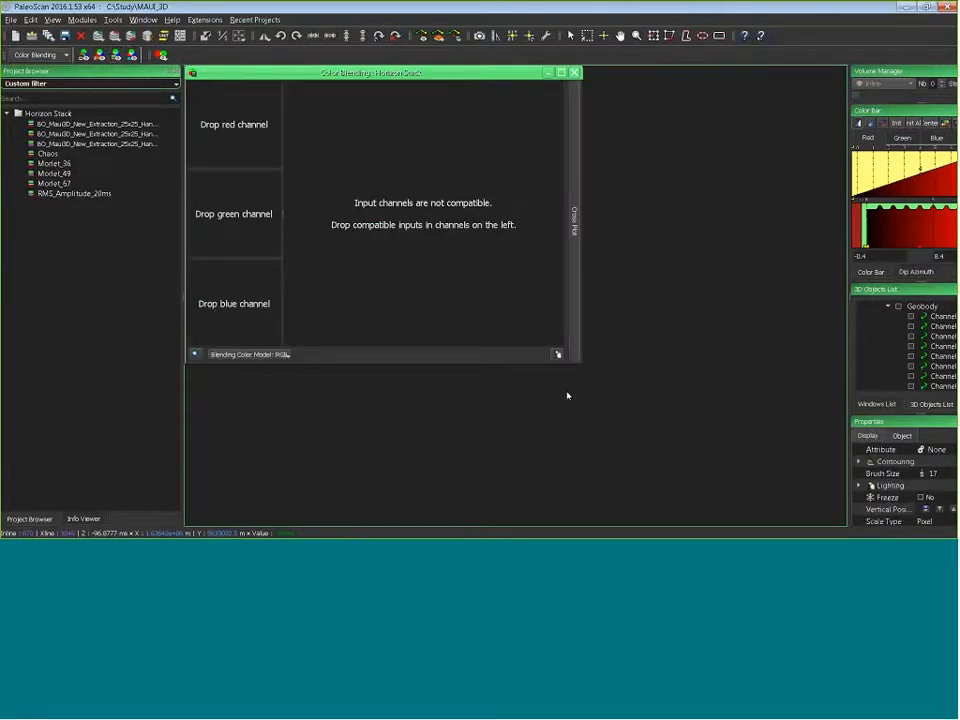
left_click_drag(581, 364, 846, 526)
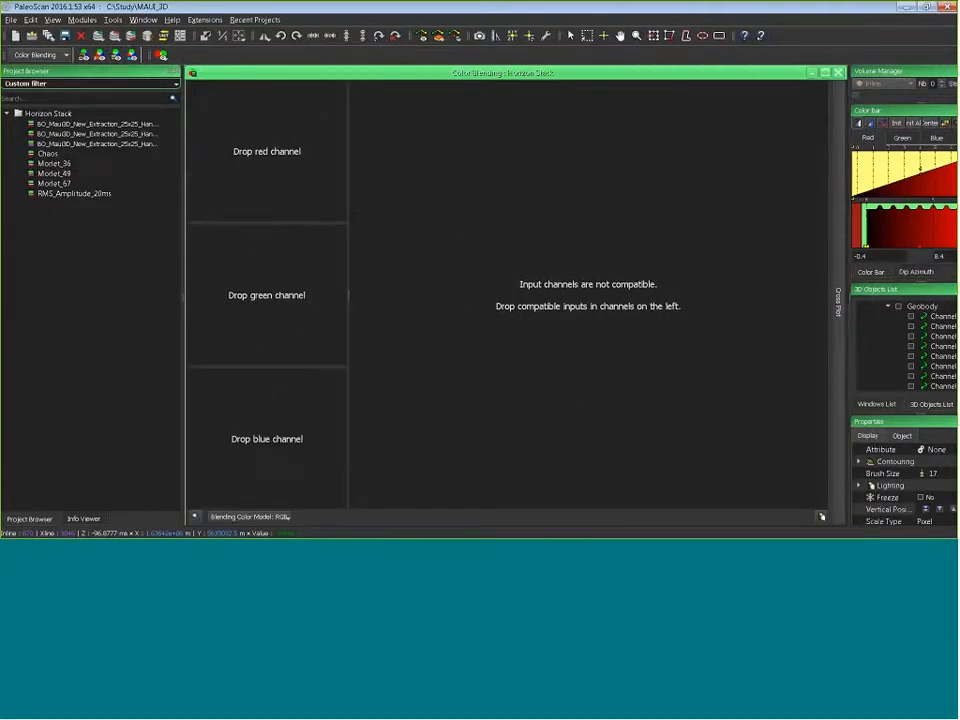
Load the Morlet_36, Morlet_49 and Morlet_67 horizon stacks into the red, green and blue channels
left_click_drag(50, 163, 245, 163)
left_click_drag(61, 176, 212, 272)
left_click_drag(70, 185, 291, 422)
Browse the blended stack to horizon 175 and reinitialize the red channel's color range
scroll(645, 332, "up", 5)
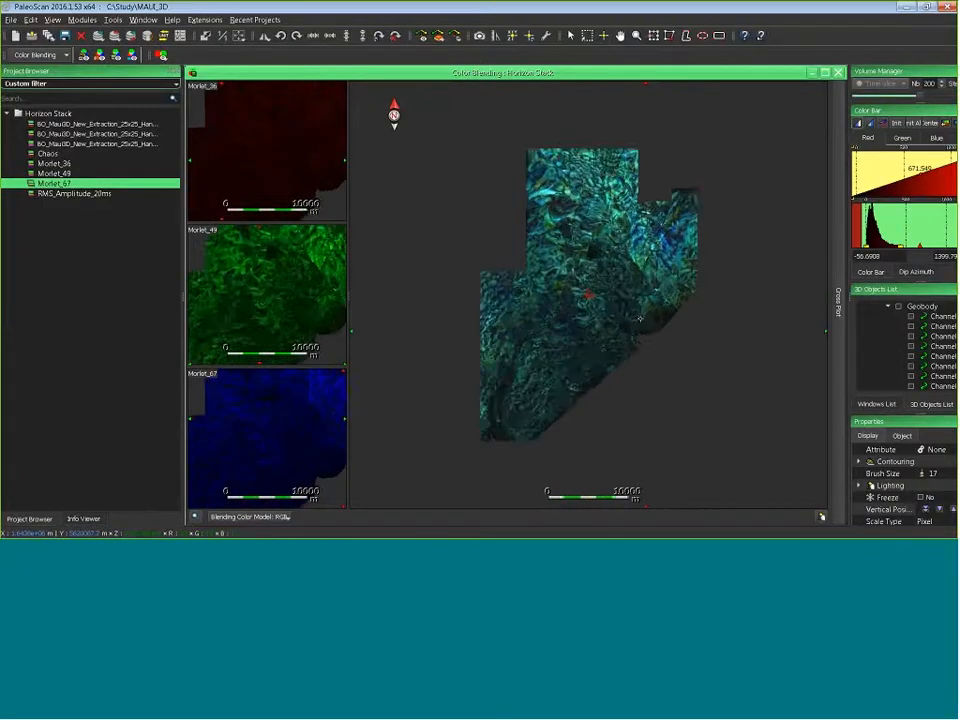
scroll(590, 308, "down", 19)
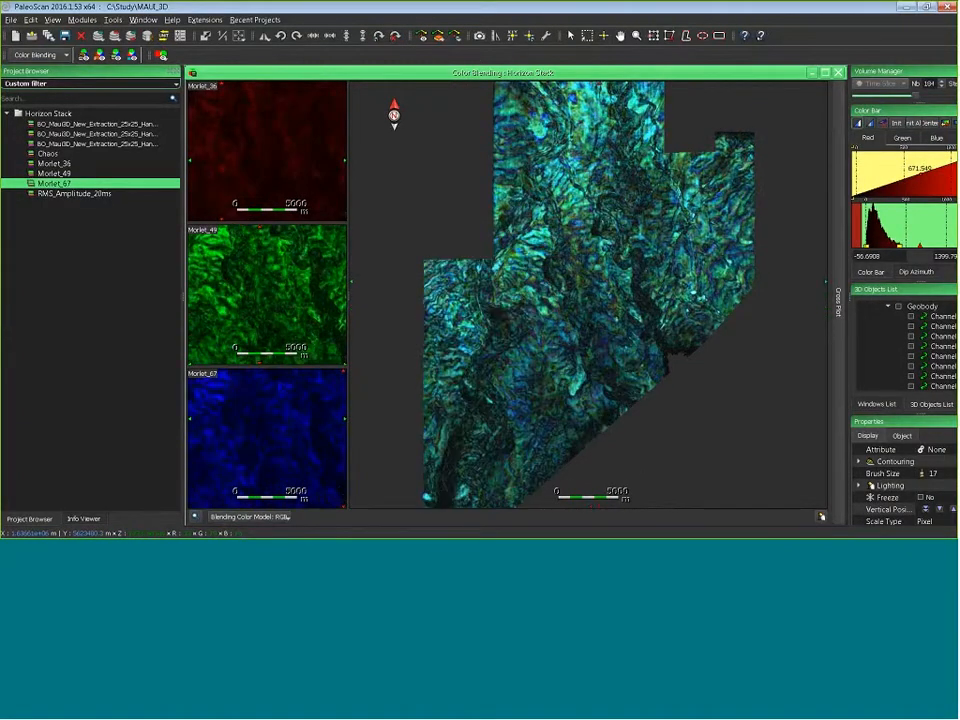
scroll(597, 284, "down", 2)
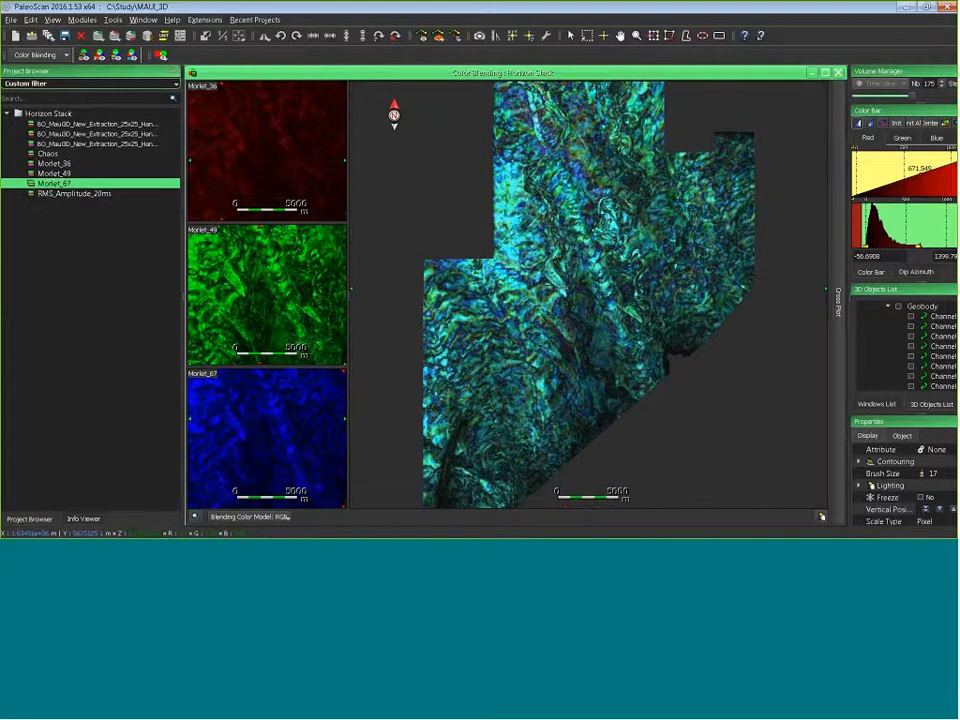
left_click(273, 133)
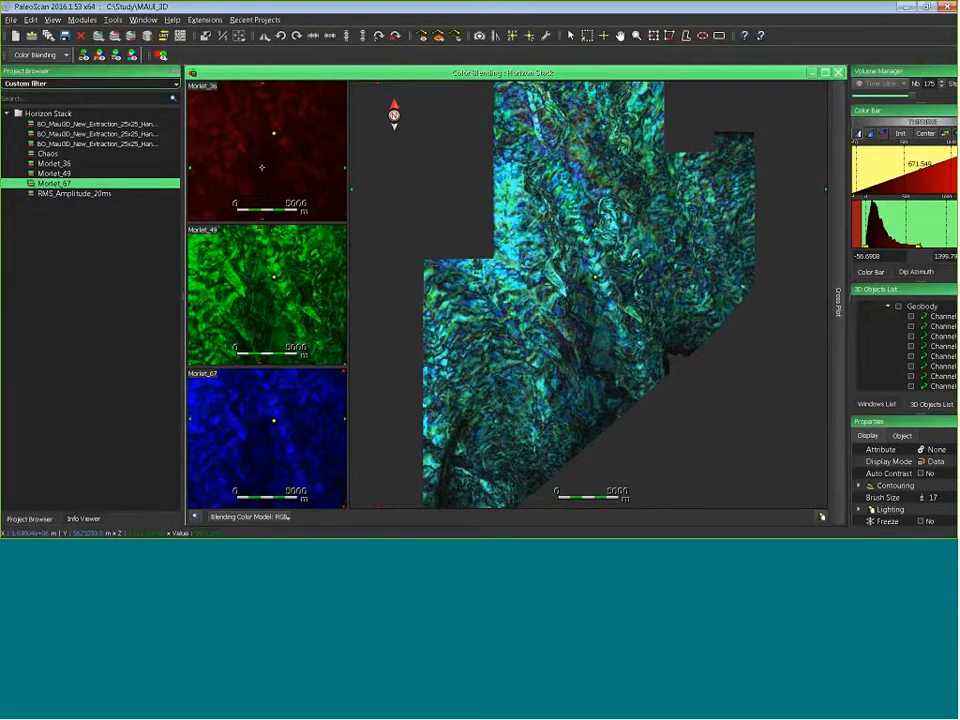
left_click(901, 134)
left_click(256, 336)
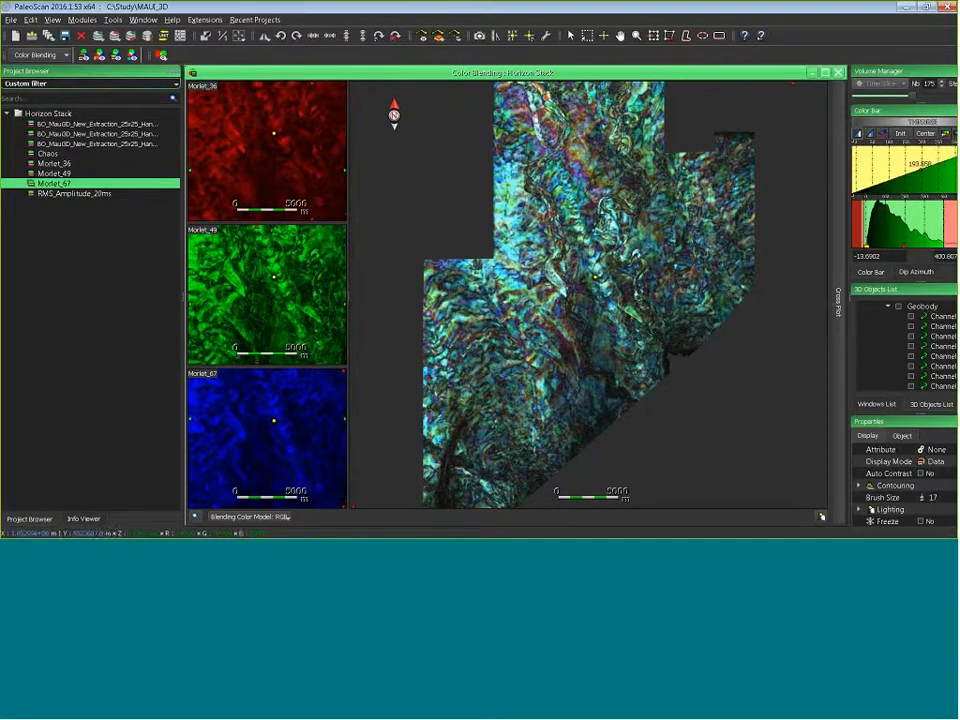
Browse the blended stack to horizon 129, reinitializing all channels' color ranges at horizon 158
scroll(656, 260, "down", 6)
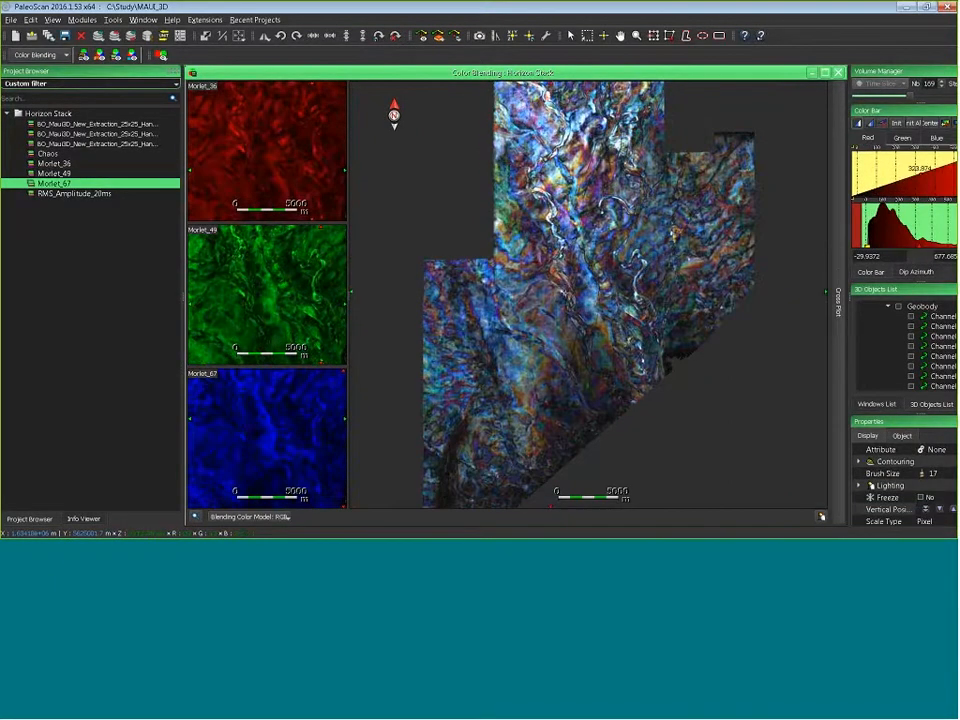
scroll(656, 260, "down", 19)
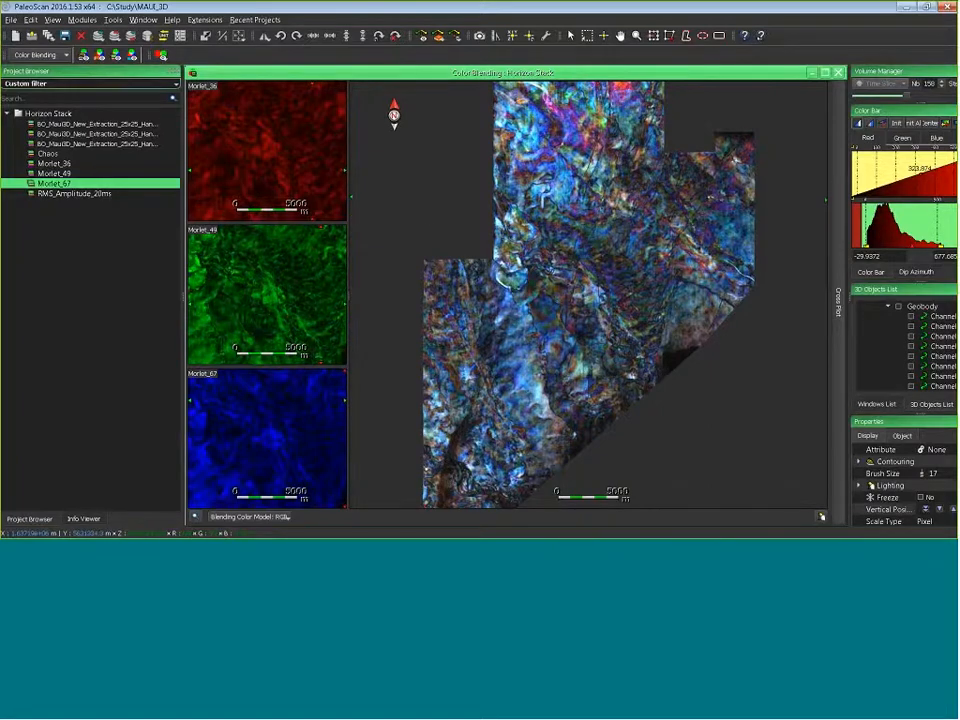
left_click(913, 123)
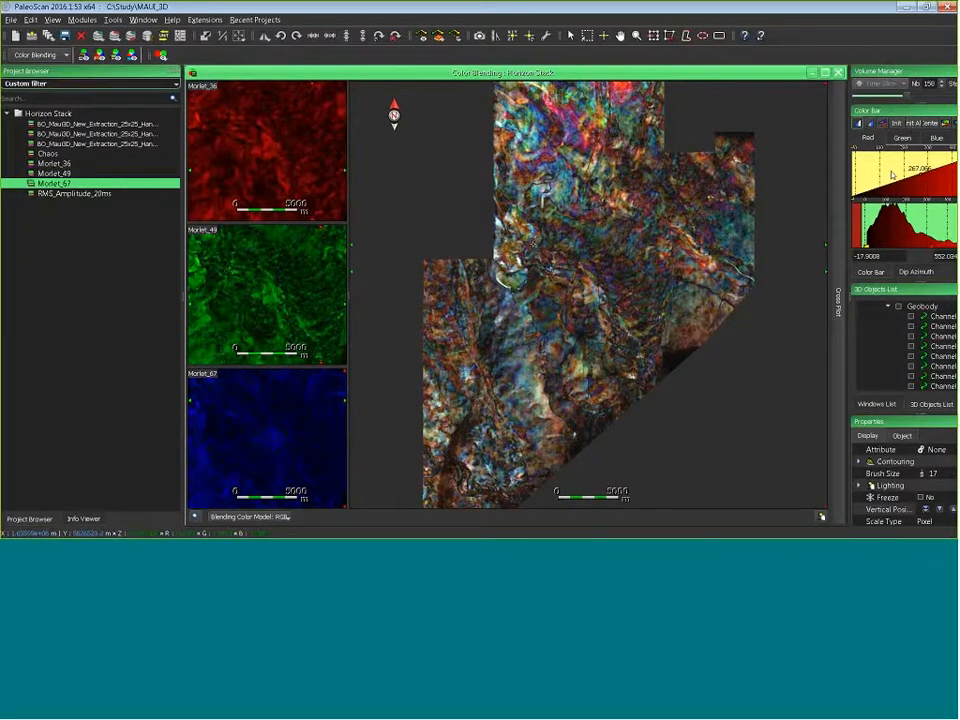
scroll(534, 245, "down", 5)
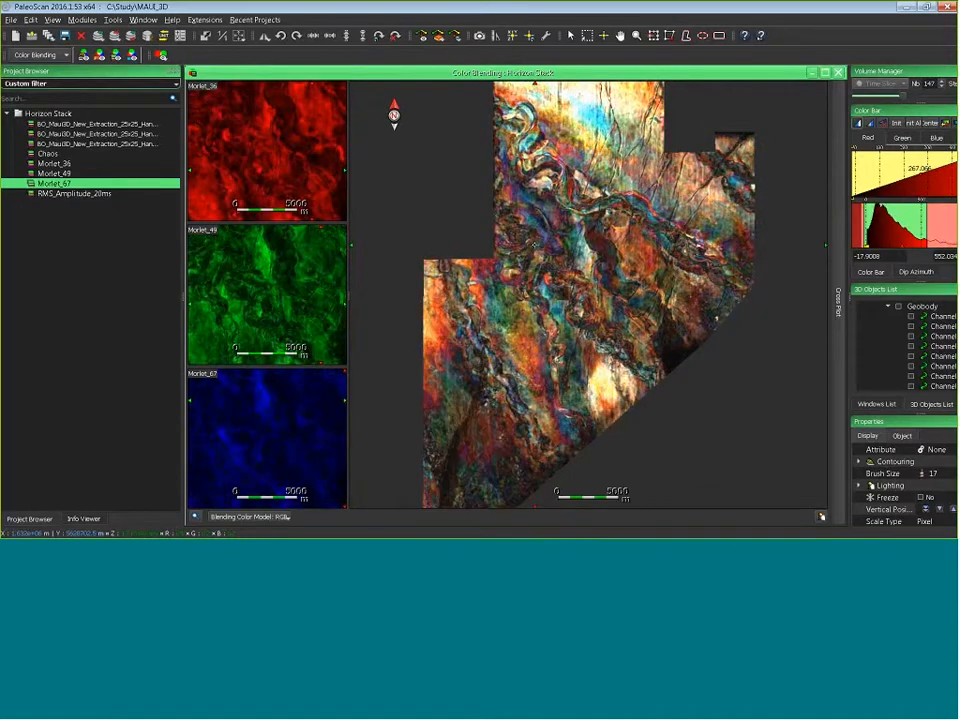
scroll(534, 245, "down", 11)
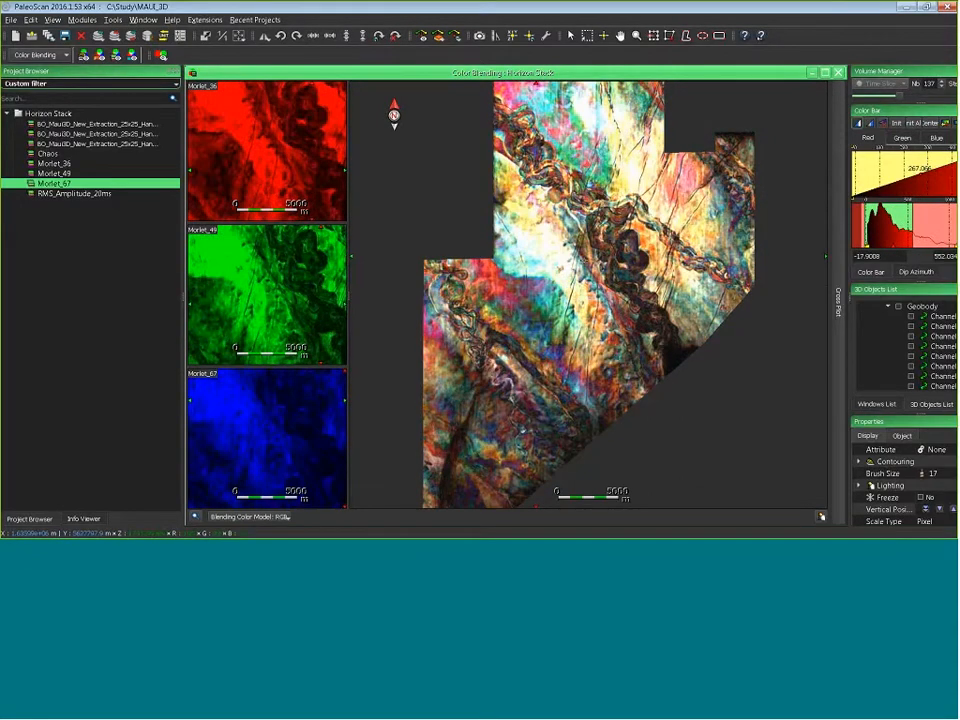
scroll(534, 245, "down", 14)
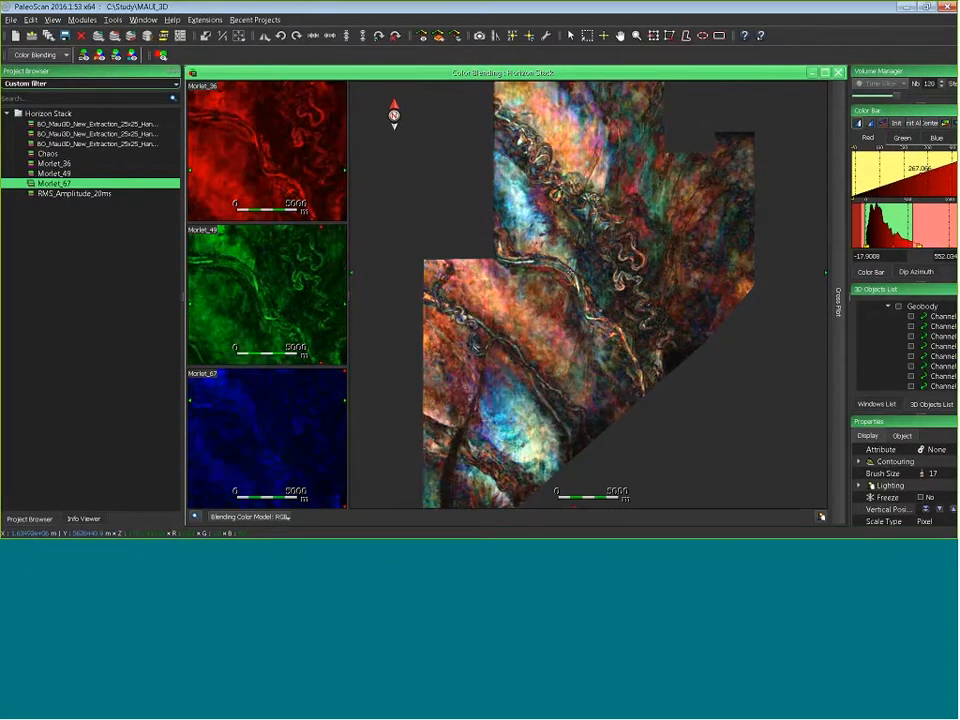
scroll(534, 245, "down", 3)
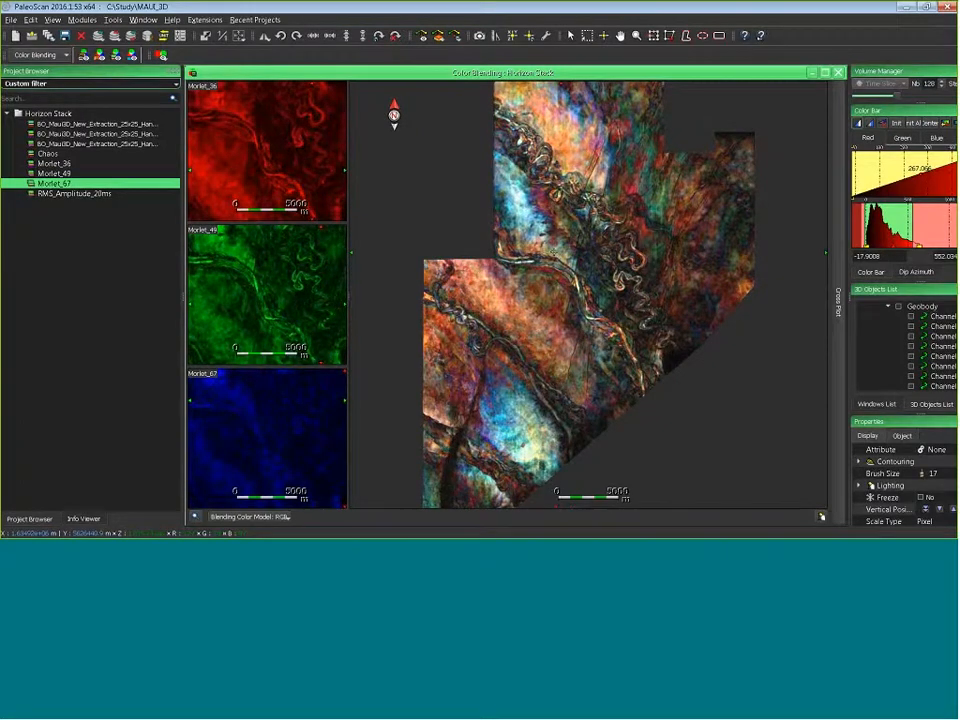
Show the RGB-blended horizon in the 3D viewer and examine its meandering channels against the seismic section
right_click(469, 73)
left_click(500, 92)
left_click_drag(483, 365, 545, 283)
scroll(483, 401, "up", 8)
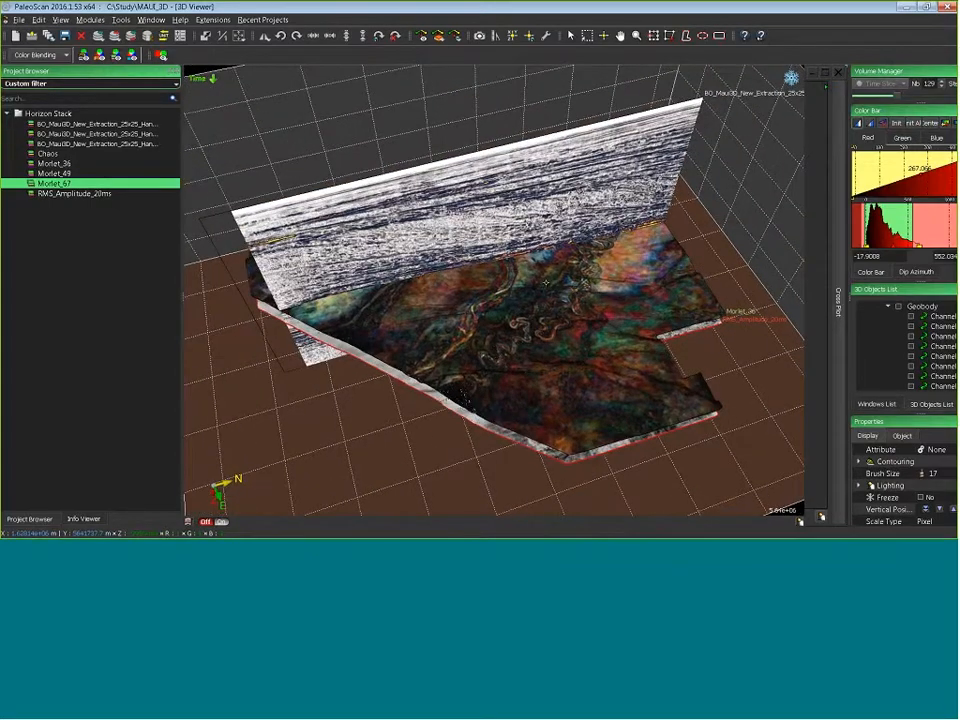
scroll(470, 290, "up", 6)
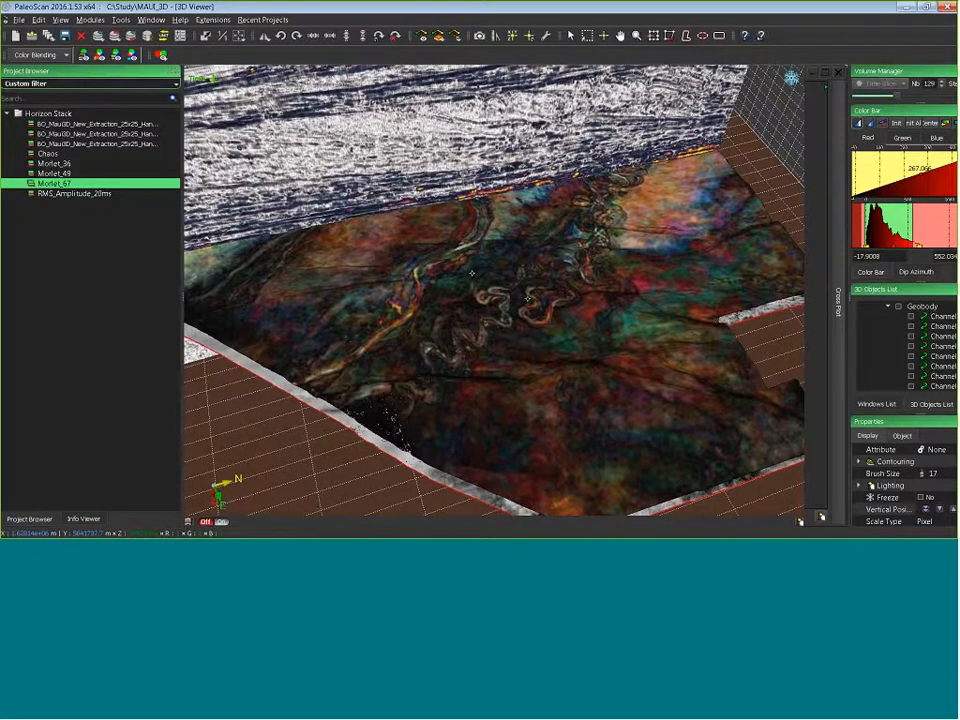
Close the 3D viewer and remove all objects from the 3D objects list
left_click(838, 75)
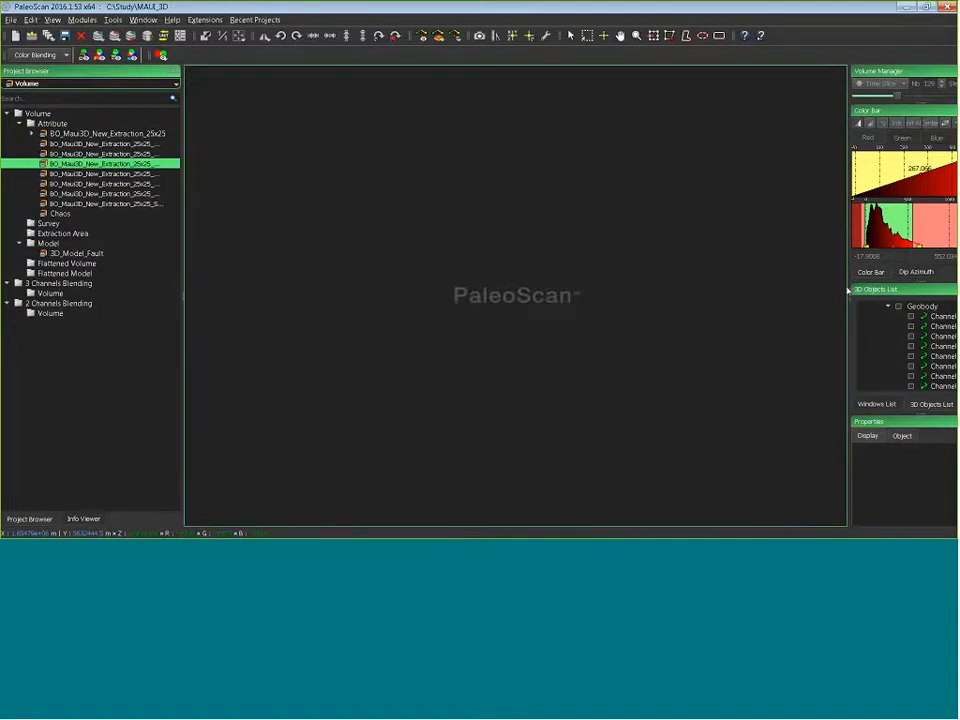
left_click_drag(848, 297, 822, 298)
right_click(870, 307)
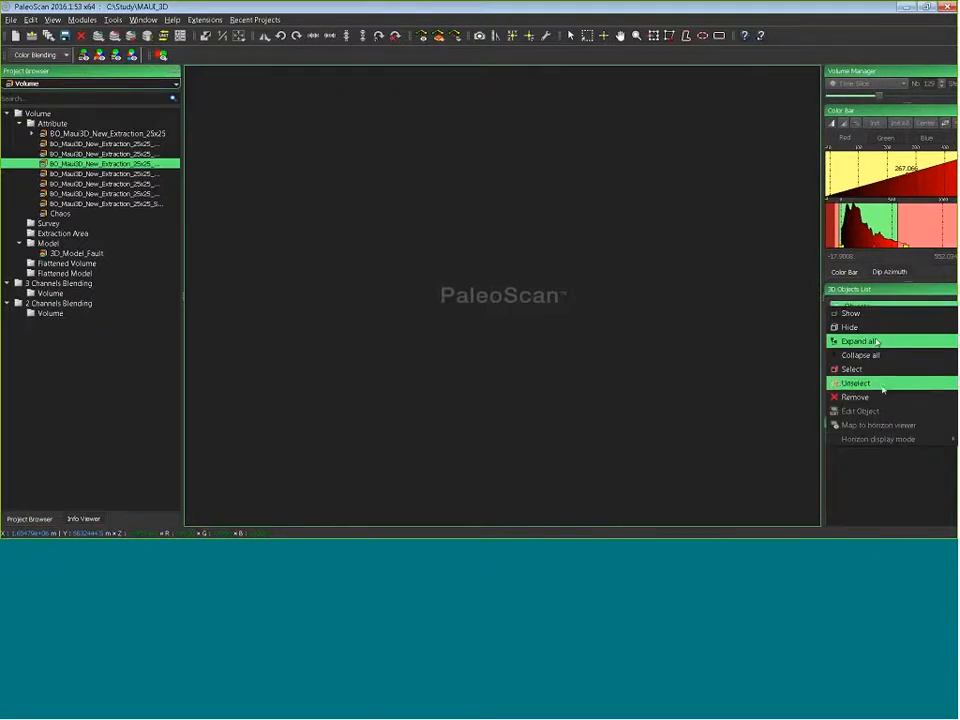
left_click(845, 381)
left_click(483, 279)
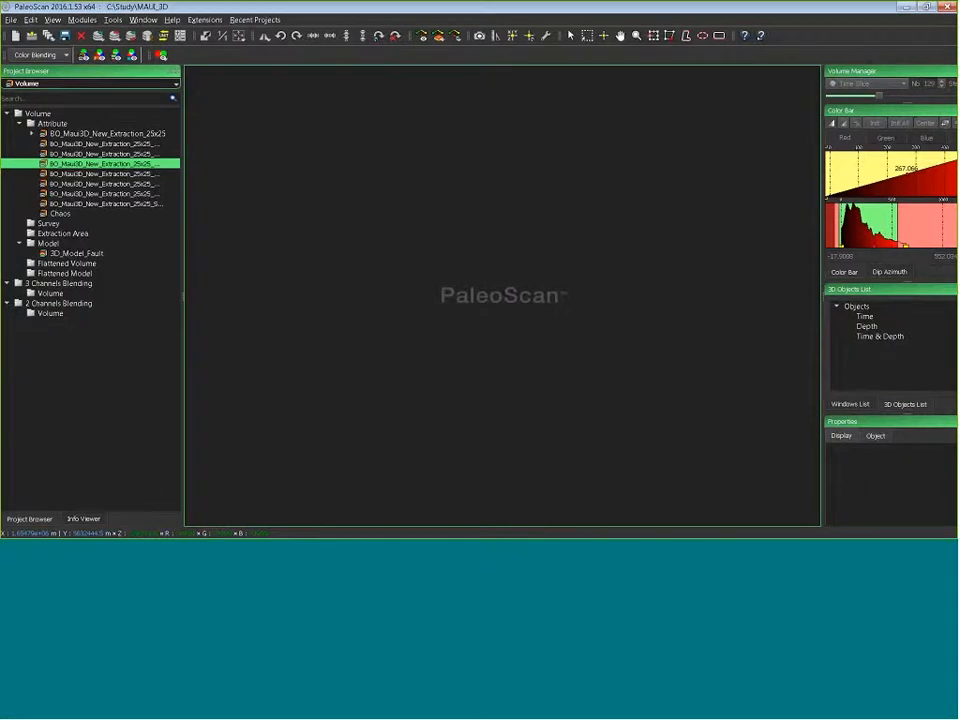
Open the Exmouth_Final project without restoring its last session
left_click(30, 35)
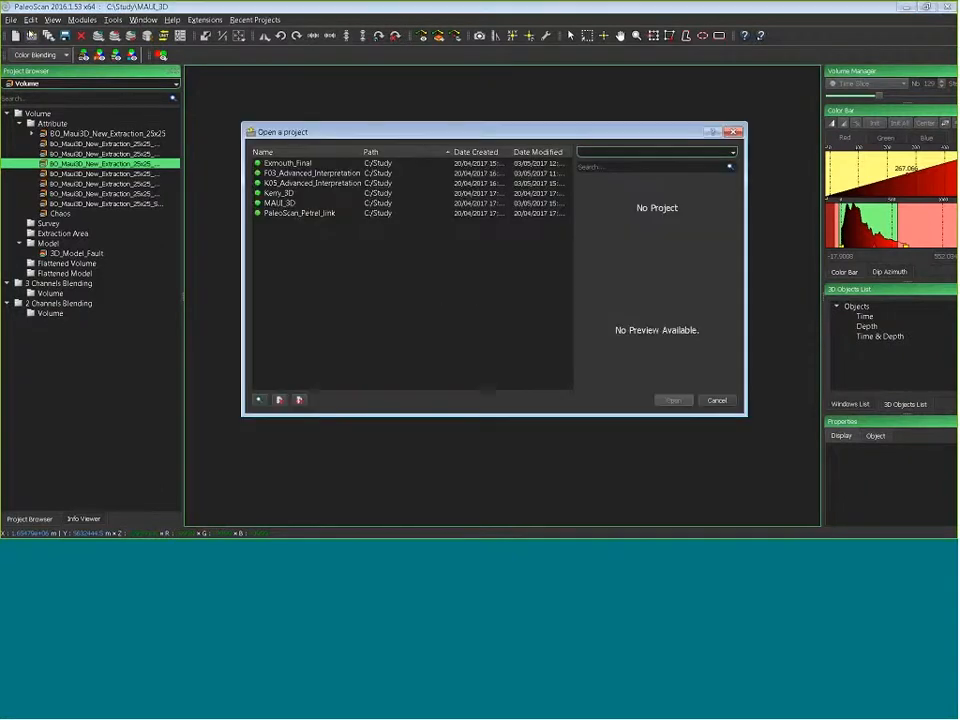
left_click(313, 163)
left_click(688, 403)
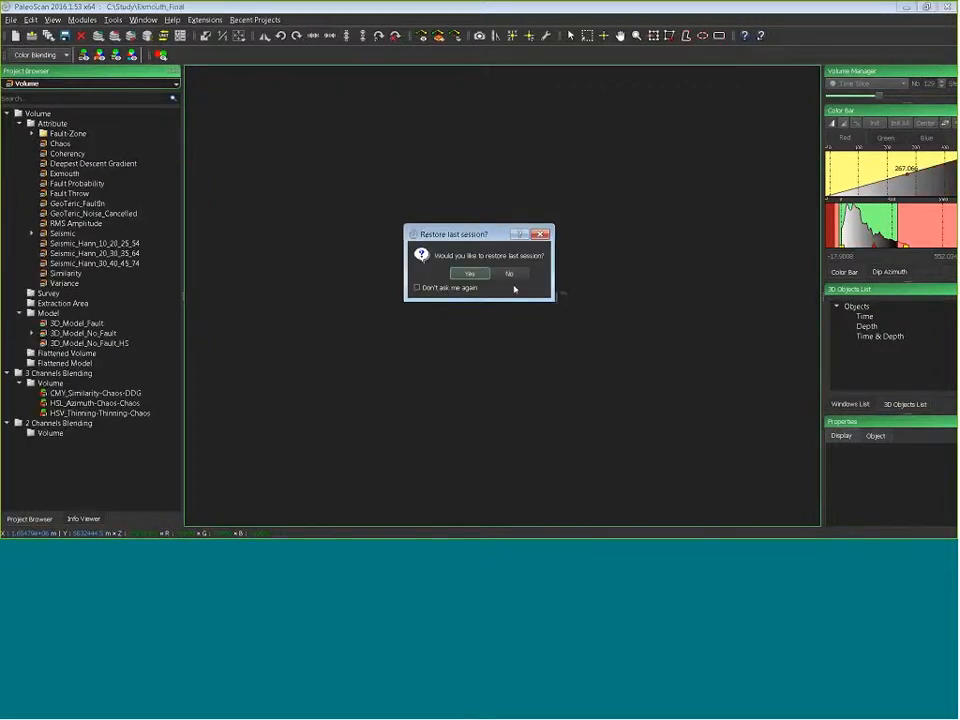
left_click(508, 274)
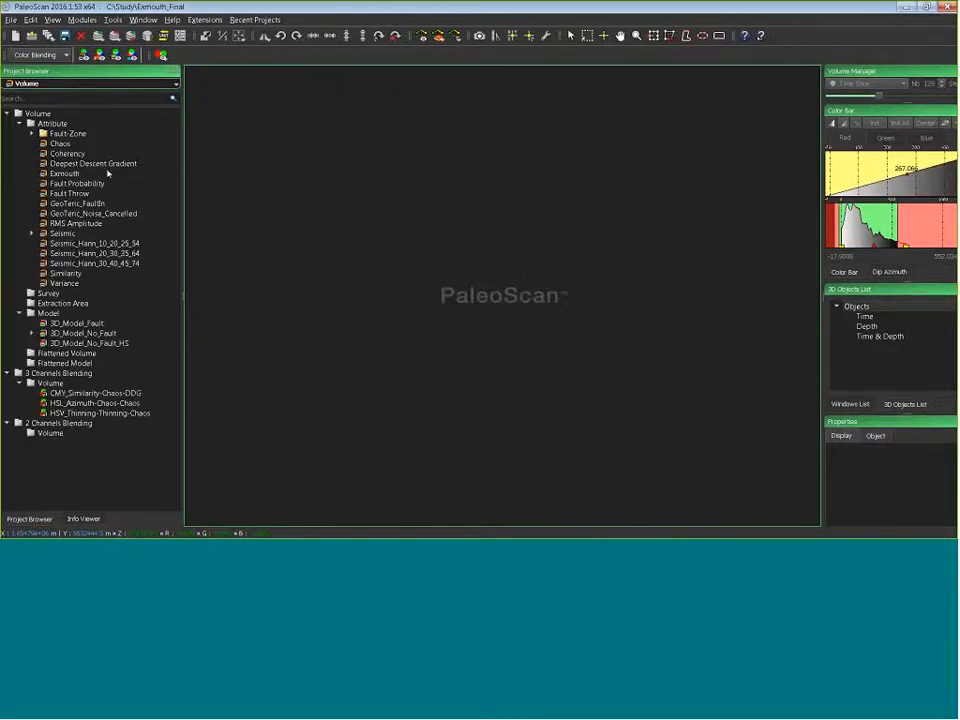
Open the Seismic volume, examine the faulted deep reflector on inline 1485, and close the view
double_click(64, 234)
left_click_drag(563, 340, 817, 525)
scroll(540, 398, "up", 5)
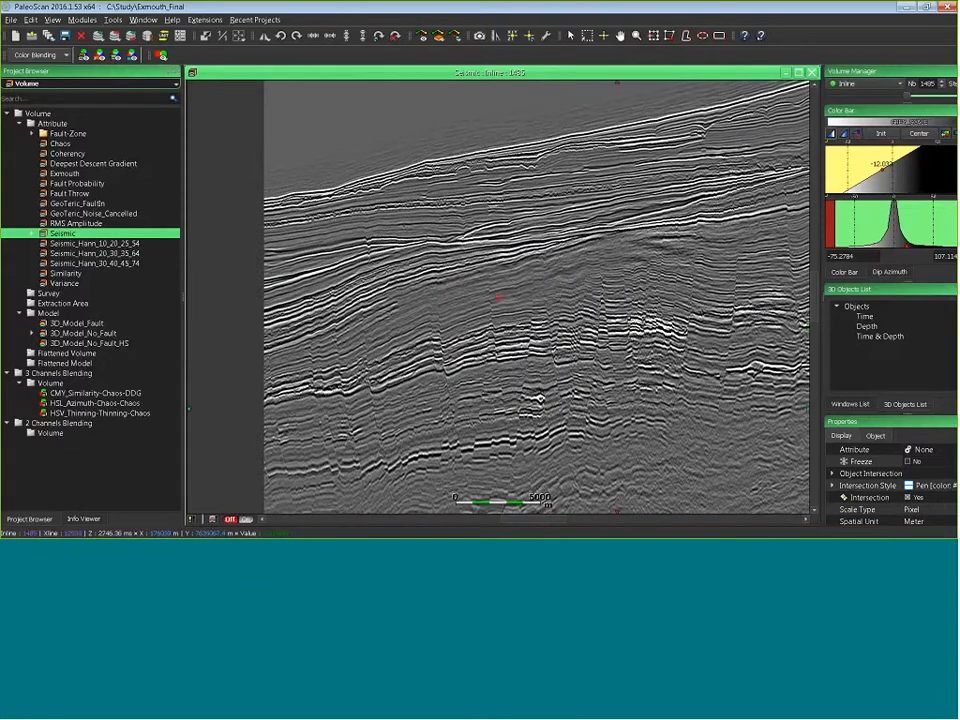
scroll(498, 297, "up", 8)
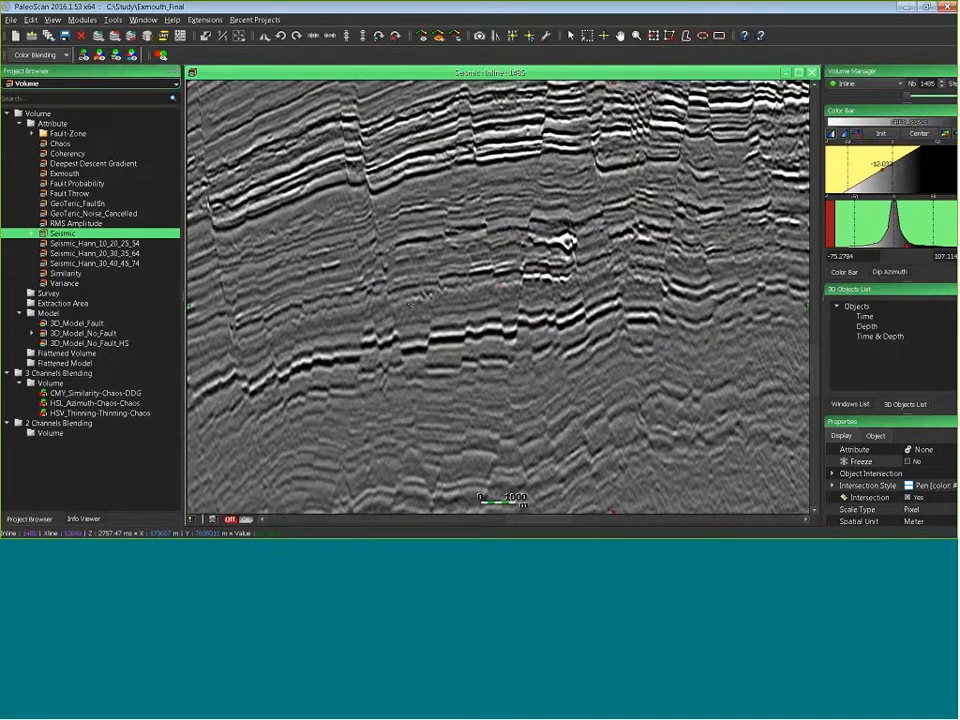
middle_click_drag(484, 218, 436, 168)
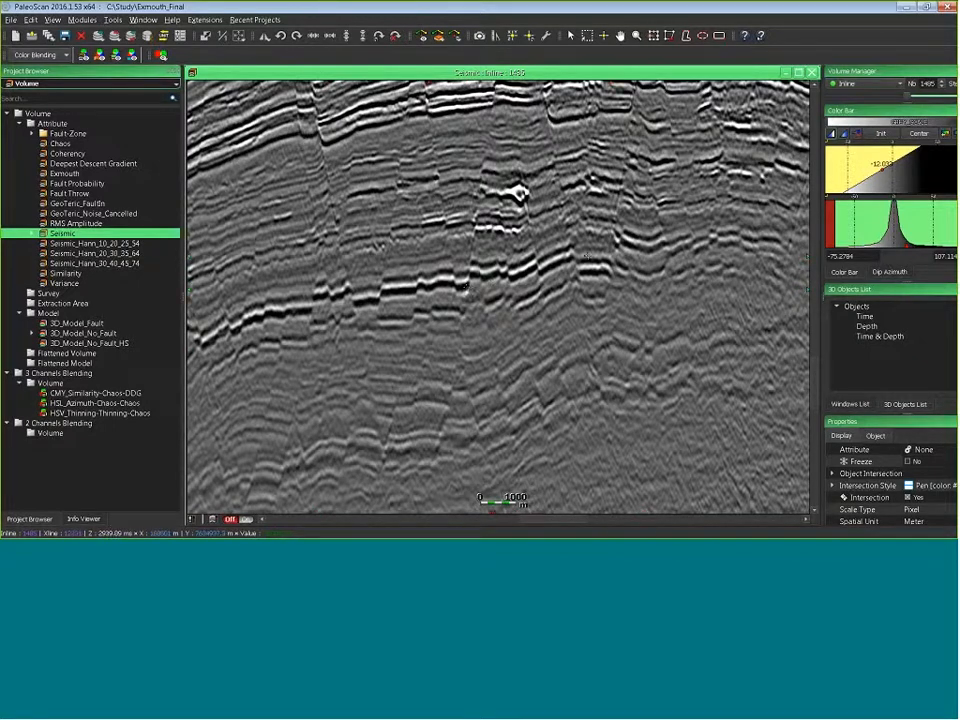
scroll(494, 292, "down", 3)
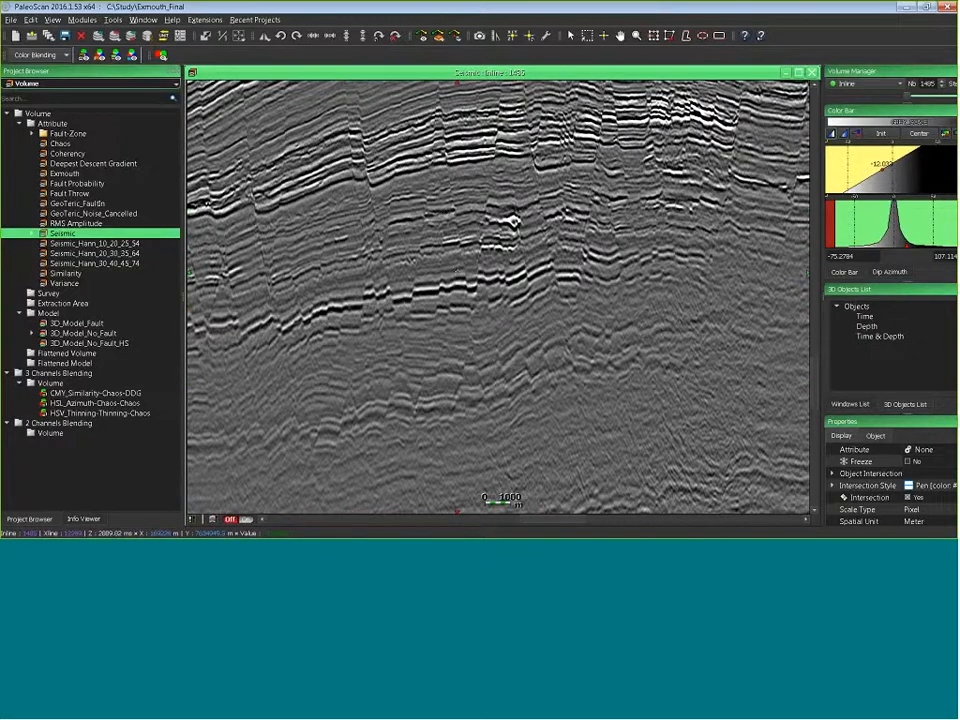
left_click(811, 72)
Open the AutoInterp interpretation of the SeismicSmooth_7_PT+ZC_F model-grid
left_click(55, 83)
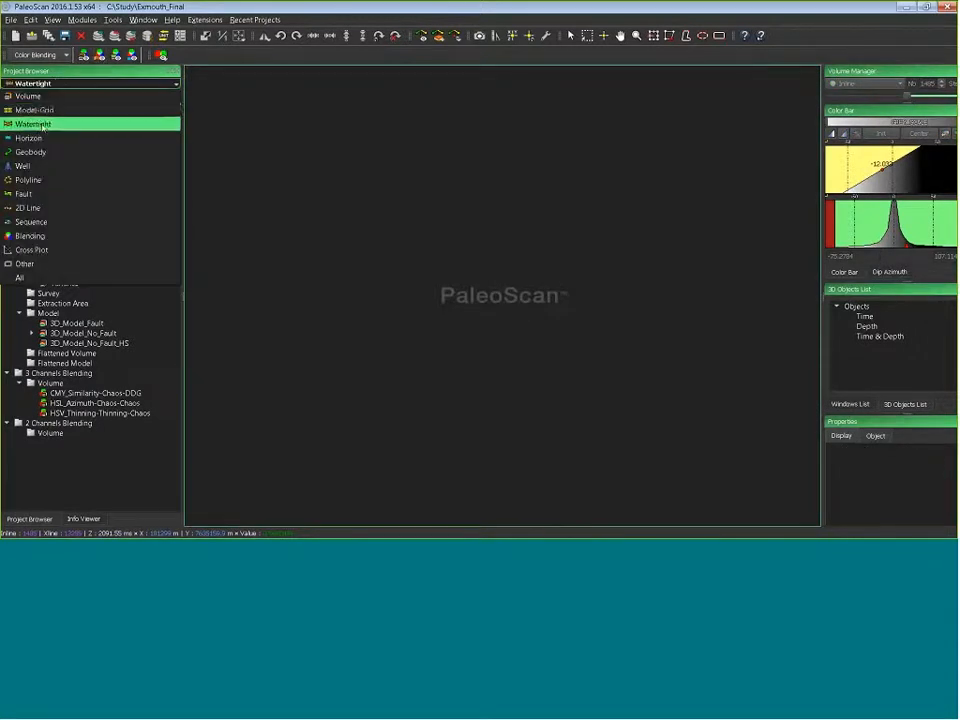
left_click(35, 110)
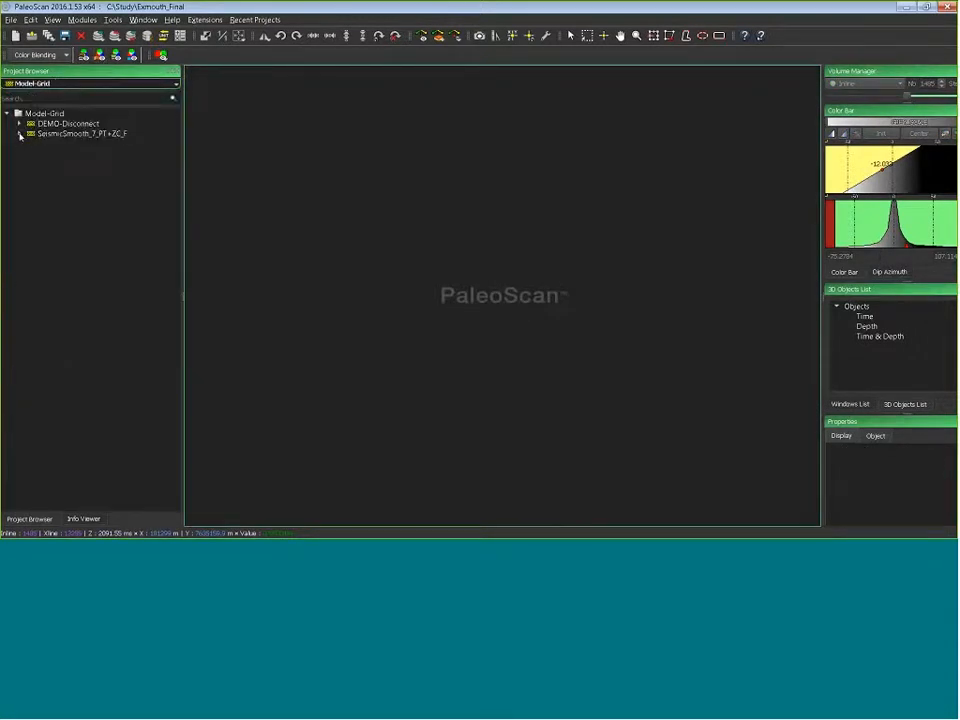
left_click(19, 133)
double_click(68, 154)
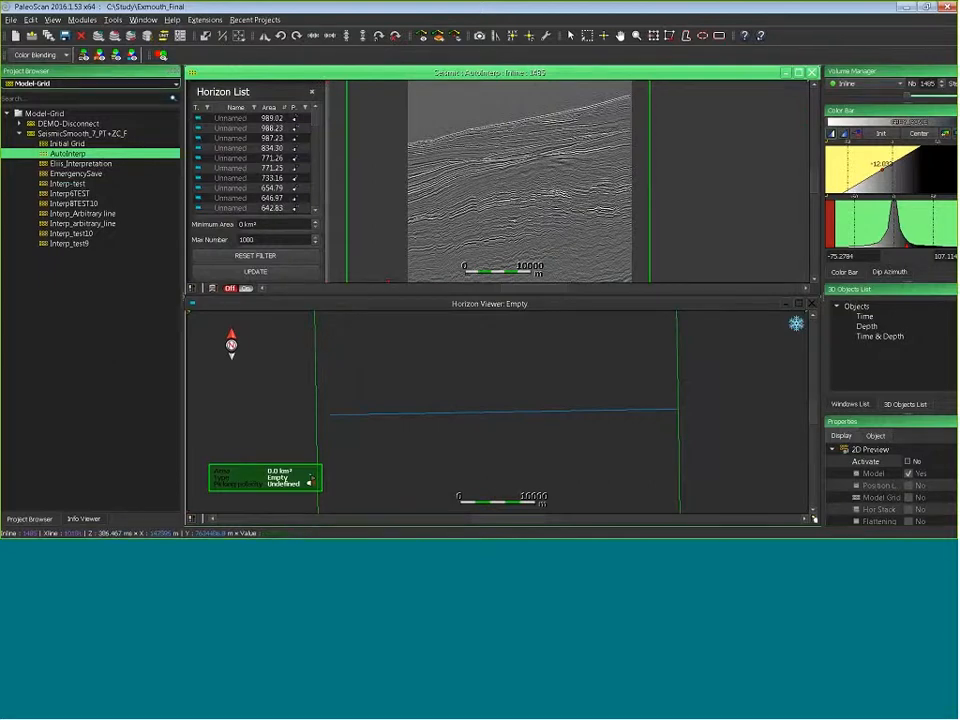
Browse the horizon list's largest patches in the section and horizon viewer, ending on the 989.02 km² patch
left_click(266, 137)
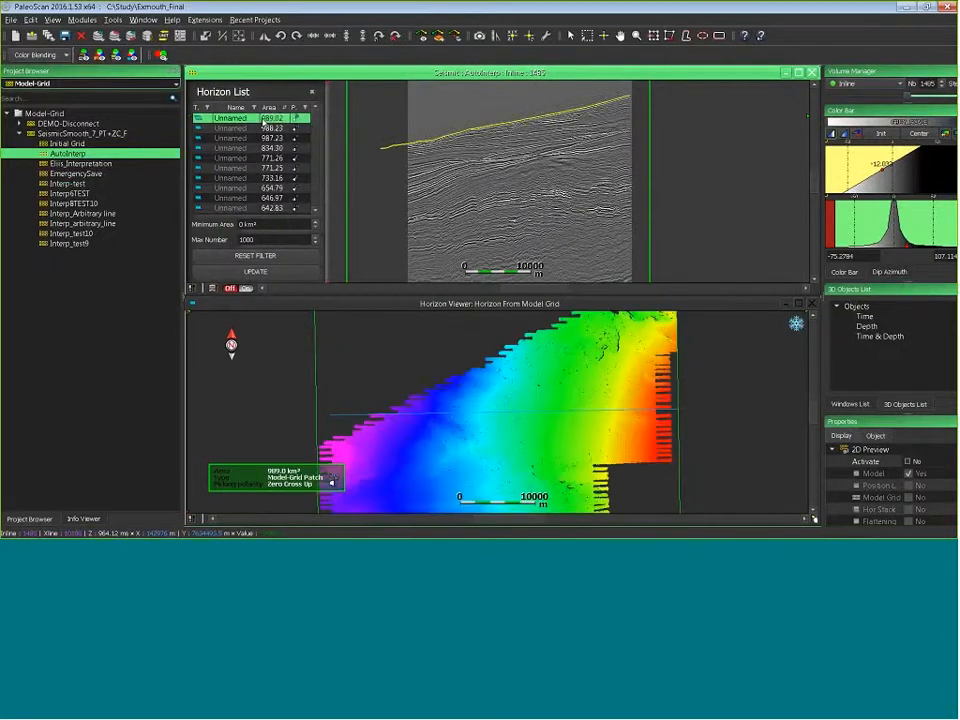
key("Down")
key("Down")
key("Down")
key("Down")
key("Down")
key("Down")
key("Down")
key("Down")
key("Down")
key("Down")
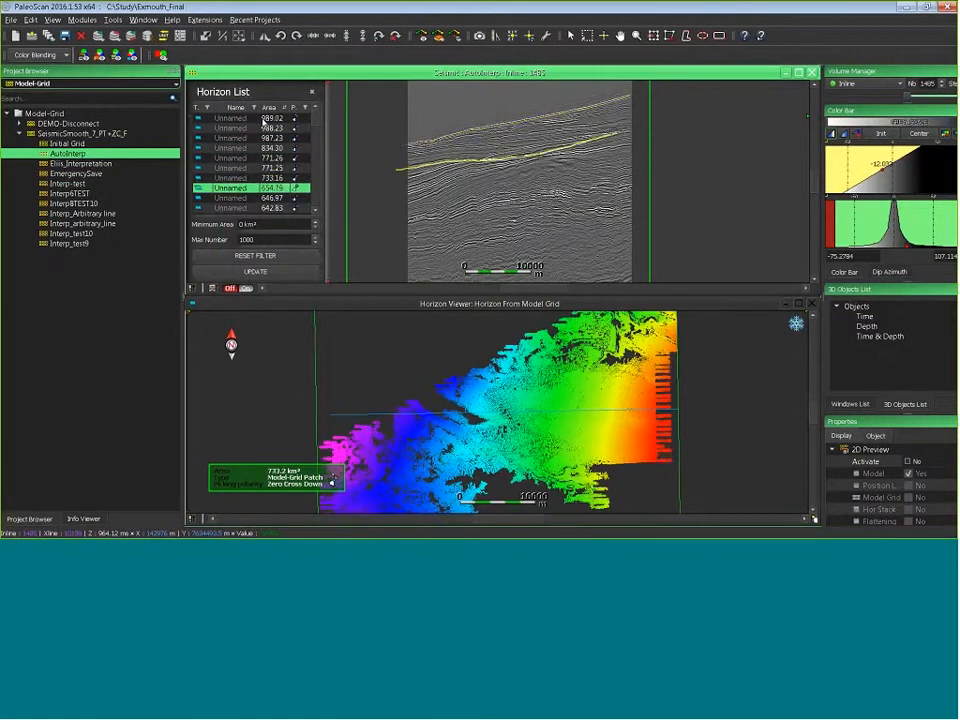
key("Down")
key("Down")
key("Down")
key("Down")
key("Down")
key("Down")
key("Down")
key("Down")
key("Down")
key("Down")
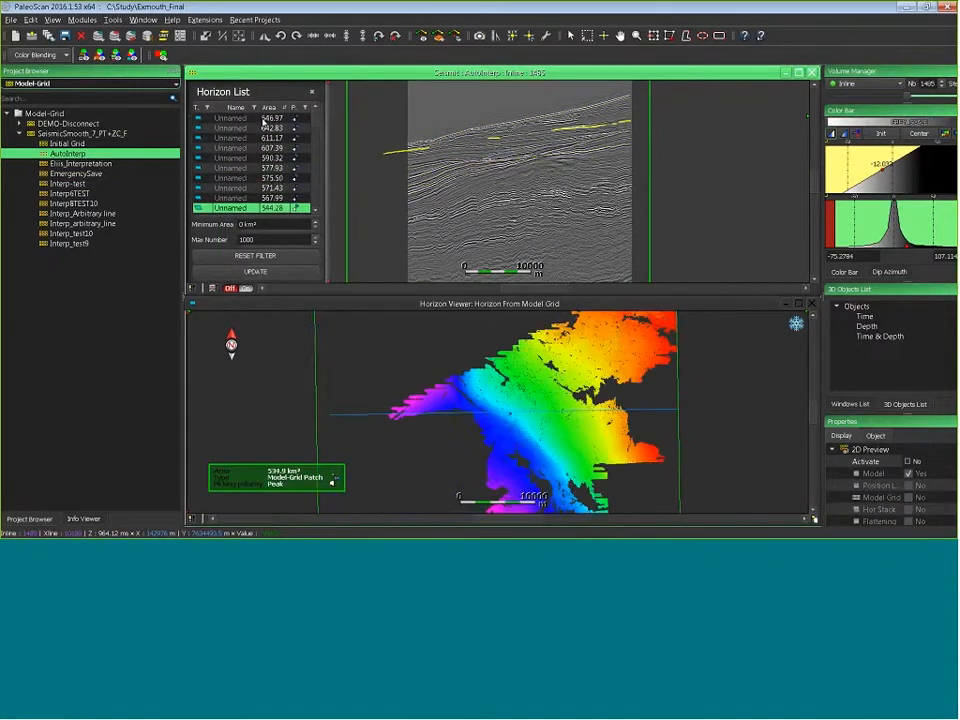
key("Up")
key("Up")
key("Up")
key("Up")
key("Up")
key("Up")
key("Up")
key("Up")
key("Up")
key("Up")
key("Up")
key("Up")
key("Up")
key("Up")
key("Up")
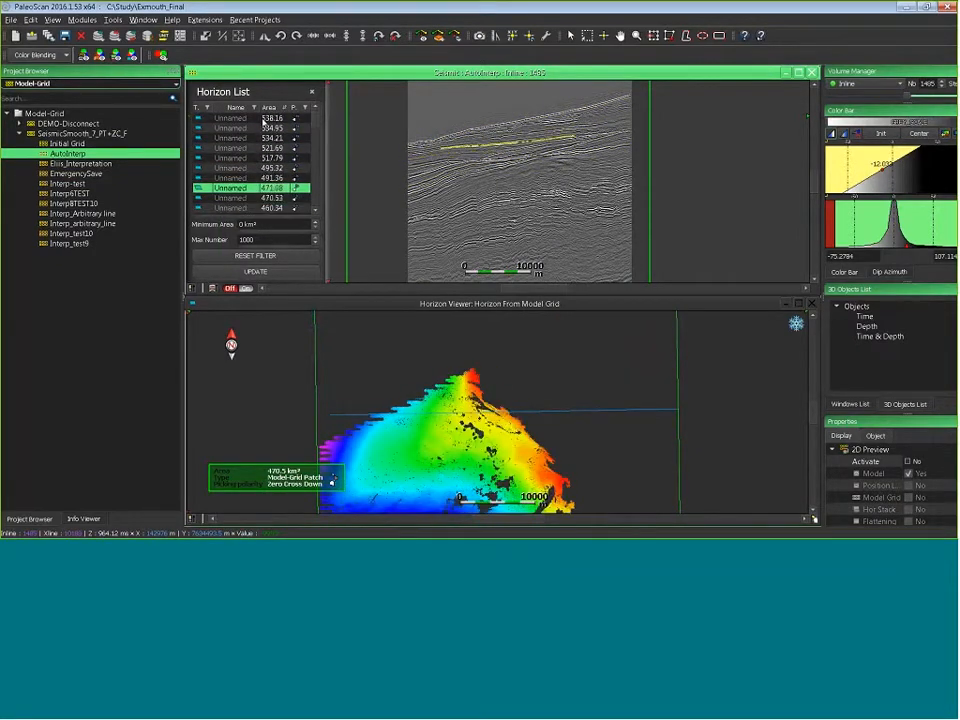
key("Up")
key("Up")
key("Up")
key("Up")
key("Up")
key("Up")
key("Up")
key("Up")
key("Up")
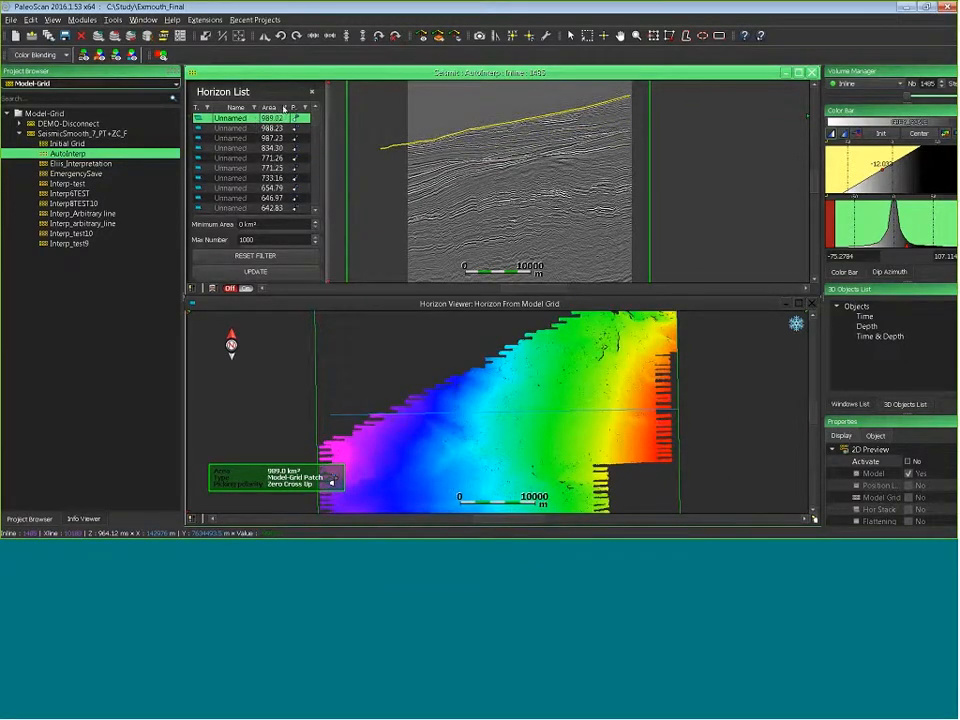
Review the list's column filters and the lock, mark, save and export options for horizon patches, and close the horizon list
left_click(250, 108)
left_click(245, 109)
left_click(264, 96)
right_click(233, 150)
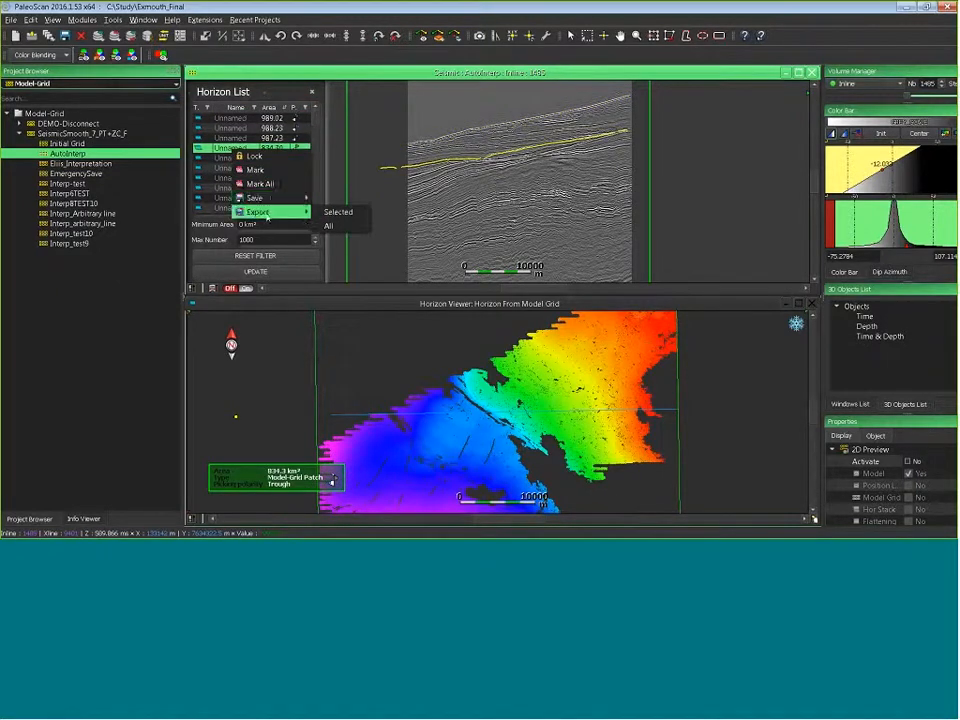
left_click(218, 180)
left_click(232, 195)
right_click(231, 196)
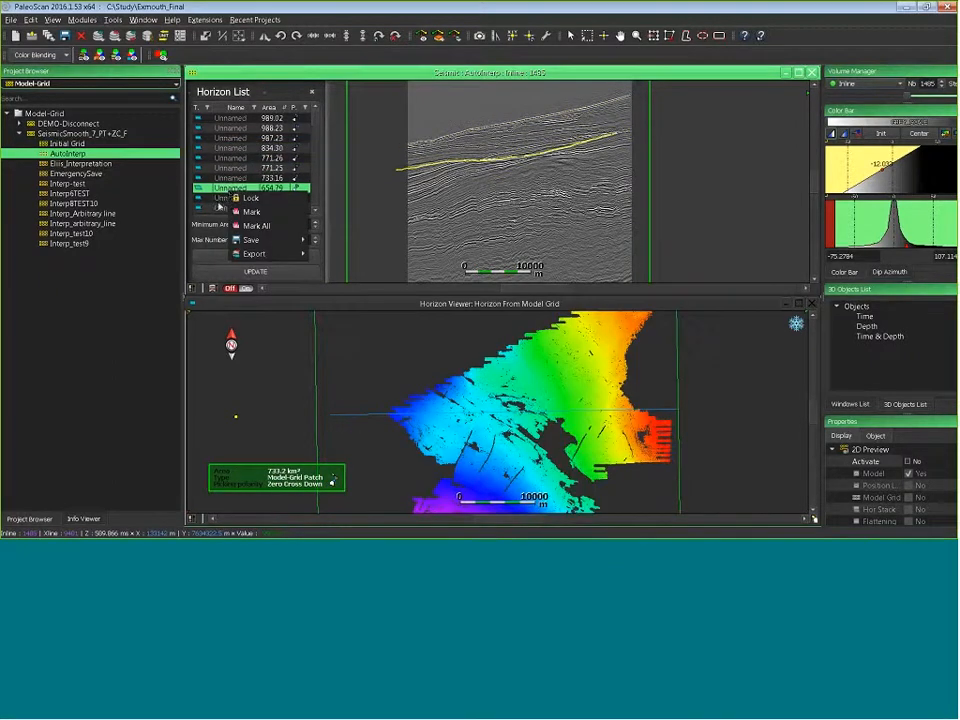
left_click(220, 207)
right_click(224, 148)
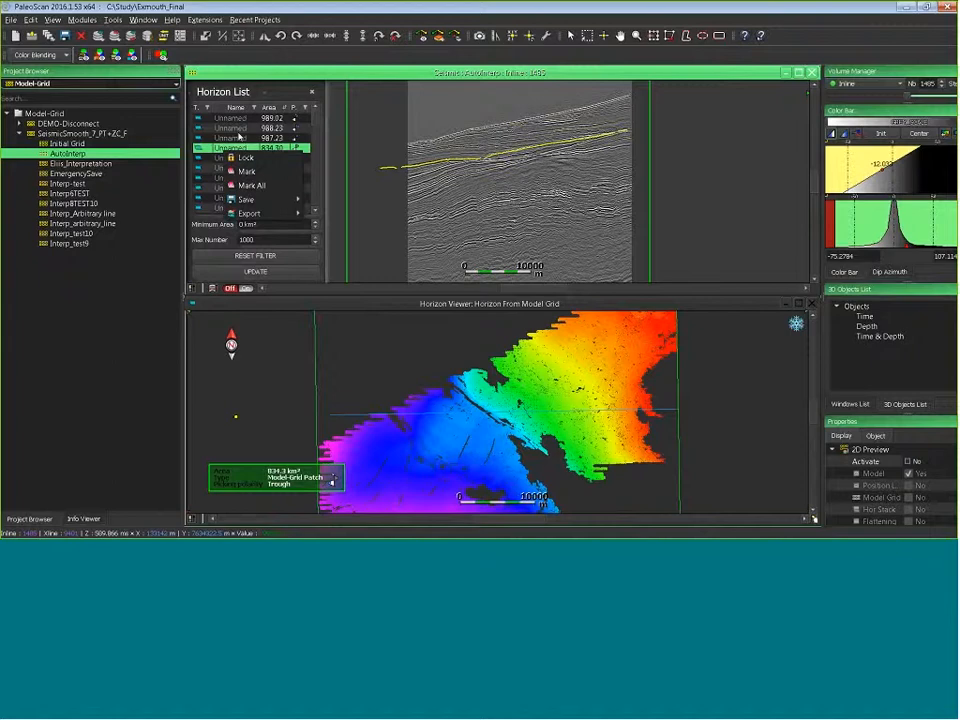
left_click(322, 157)
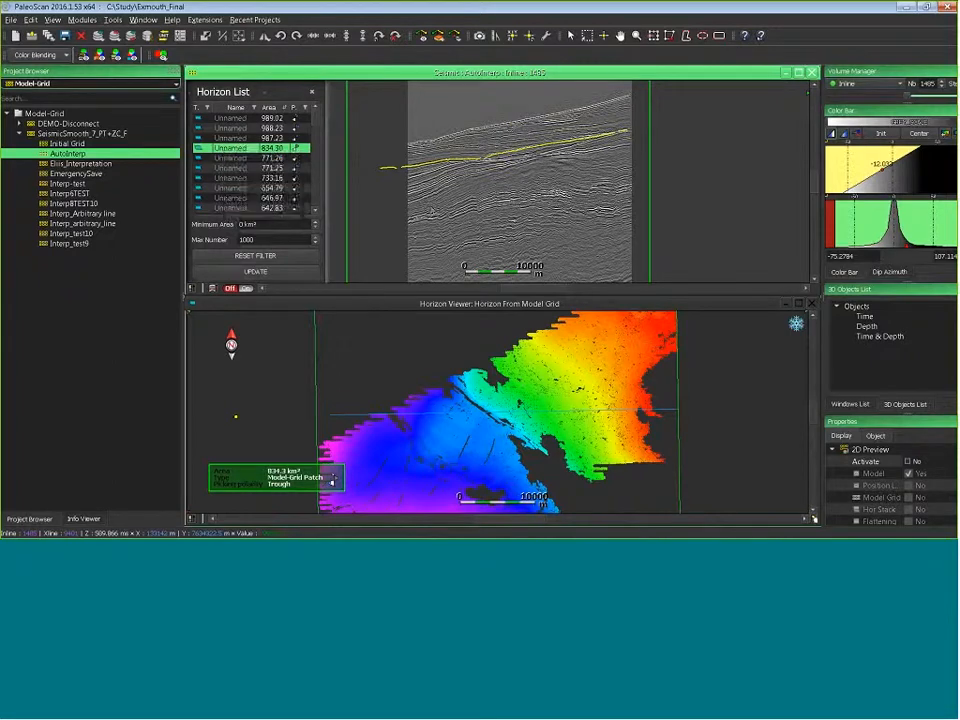
left_click(311, 91)
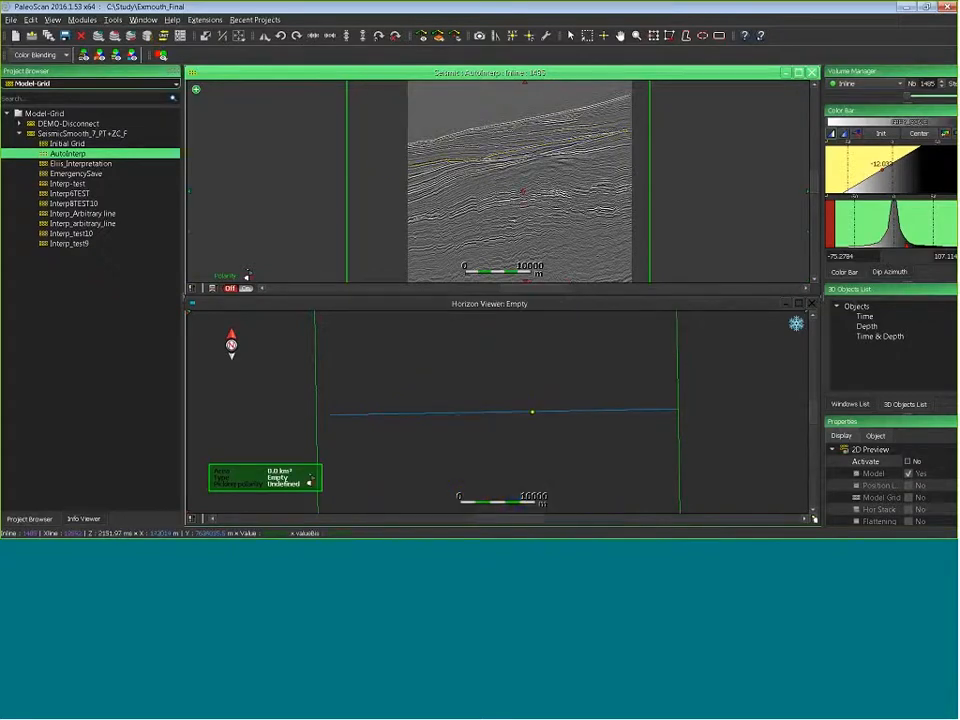
Pick the strong, faulted deep peak reflector on inline 1485 as the starting horizon patch
middle_click_drag(541, 240, 526, 201)
scroll(526, 201, "up", 5)
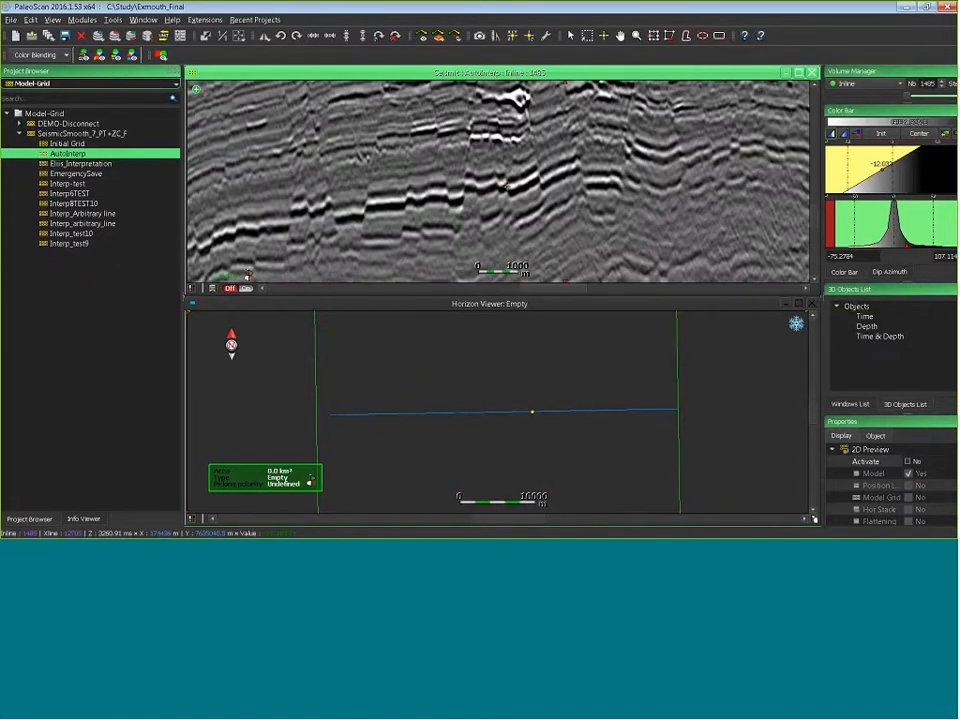
middle_click_drag(607, 158, 434, 160)
left_click(442, 186)
scroll(400, 188, "down", 4)
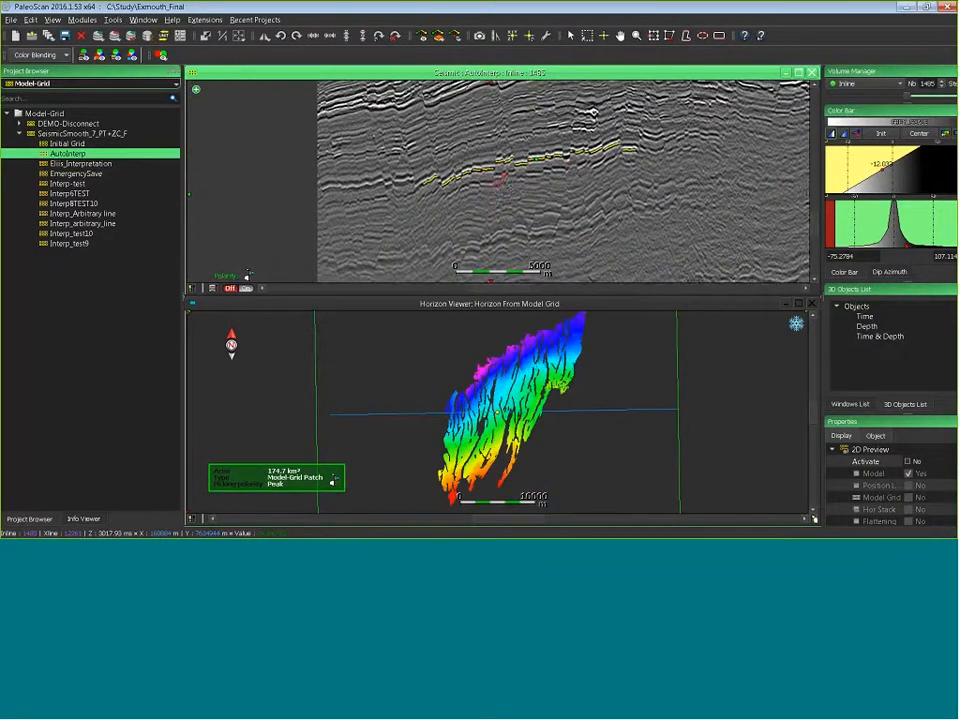
Add the reflector's missing patches across the faults on inlines 1485 and 1559 to the horizon
scroll(388, 190, "up", 5)
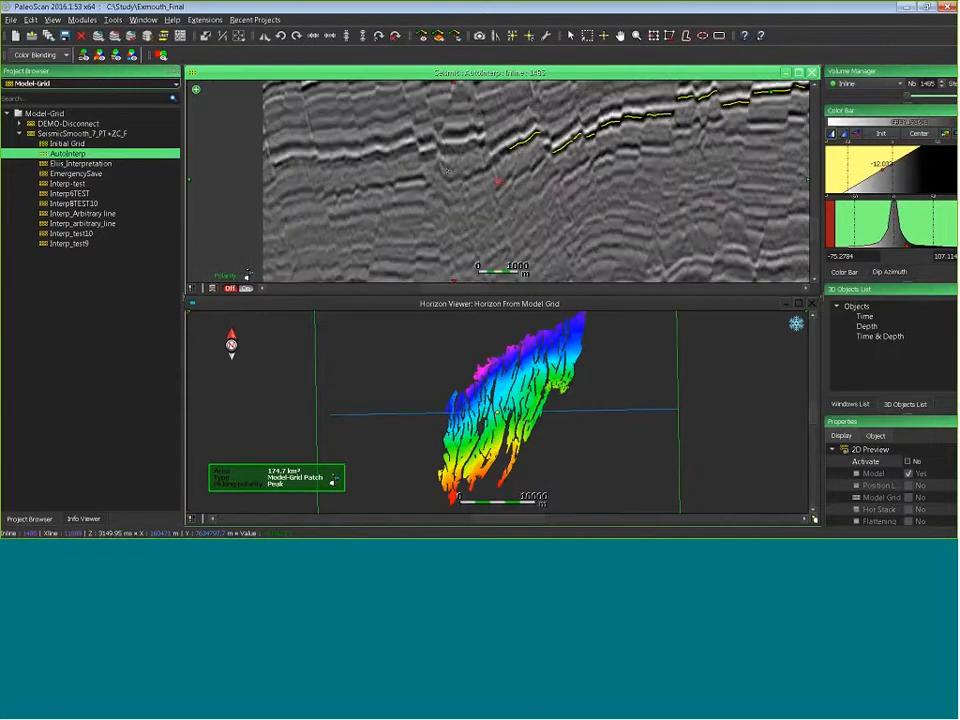
left_click(440, 136)
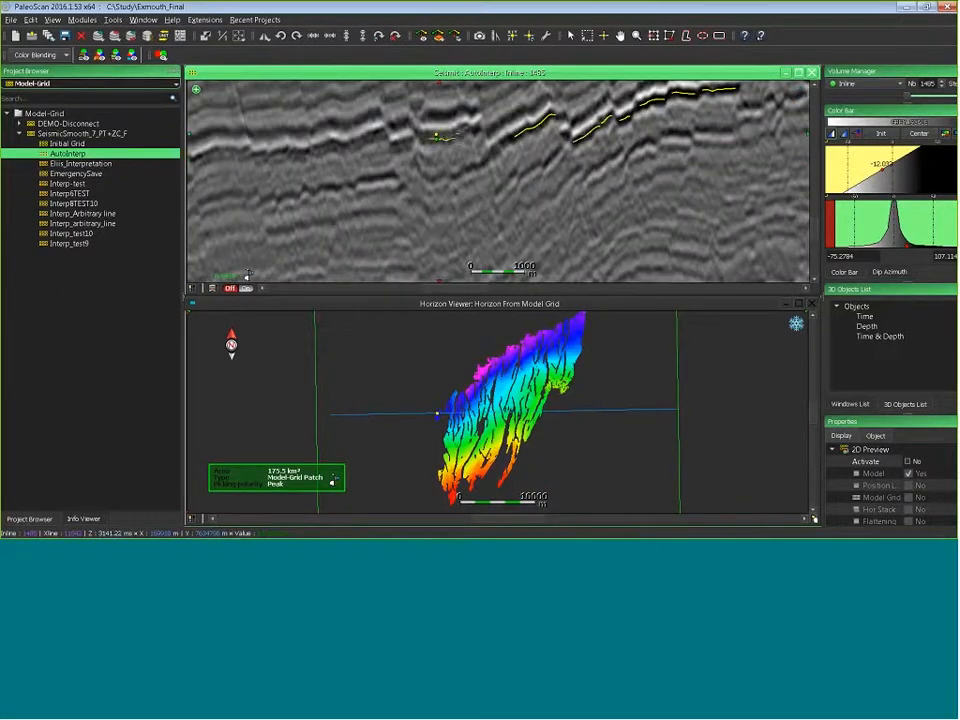
left_click(435, 428)
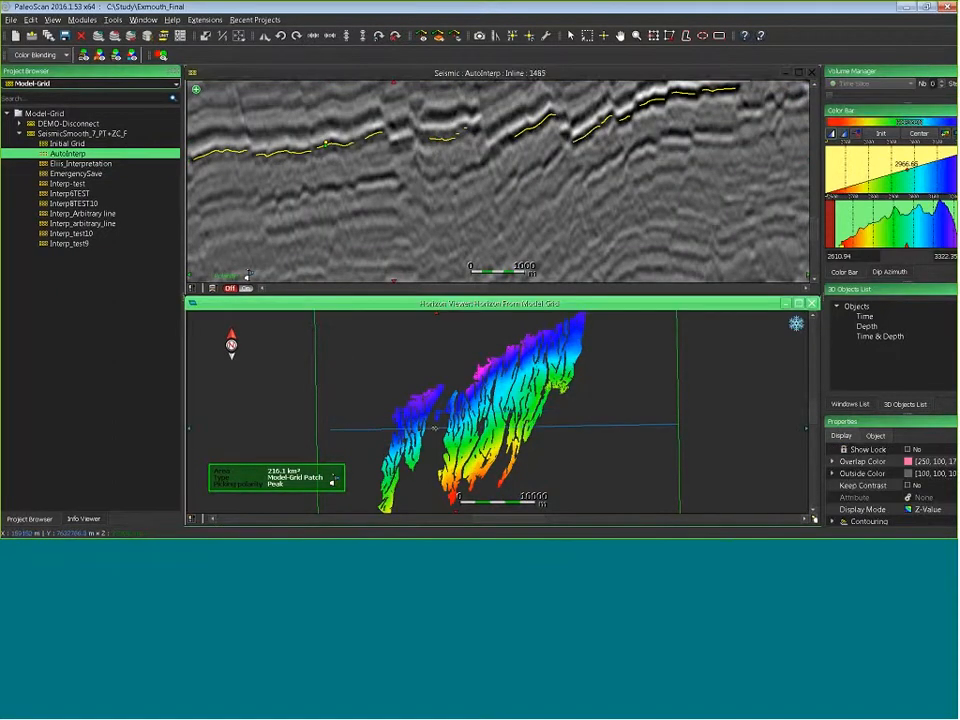
left_click(402, 211)
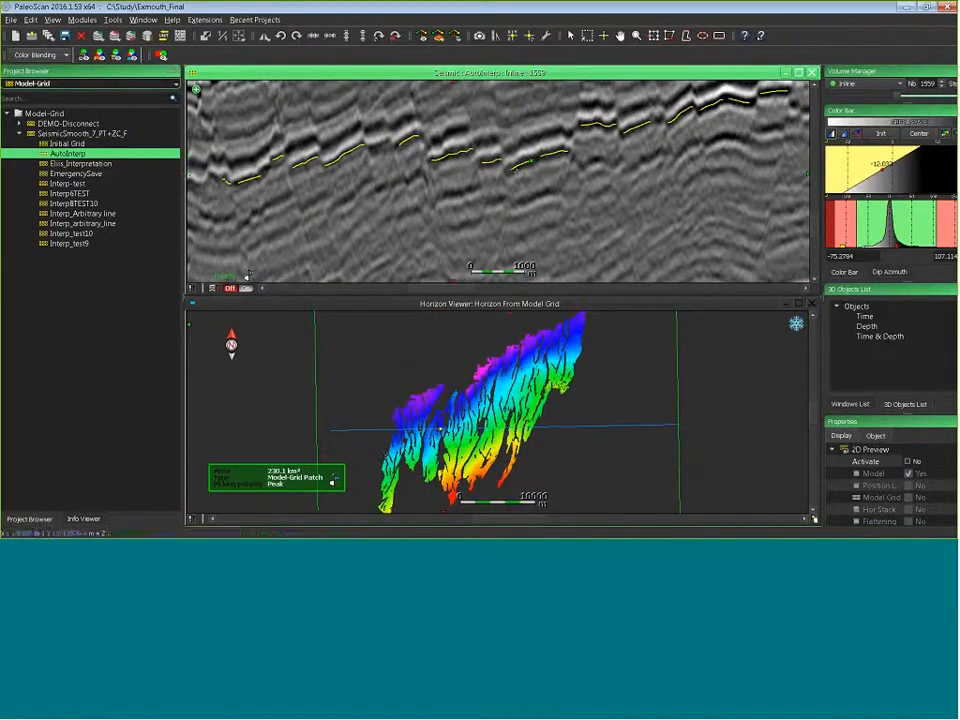
Move the section to inline 1670 and add the reflector's unpicked fault-block patches to the horizon
left_click(379, 453)
left_click(462, 184)
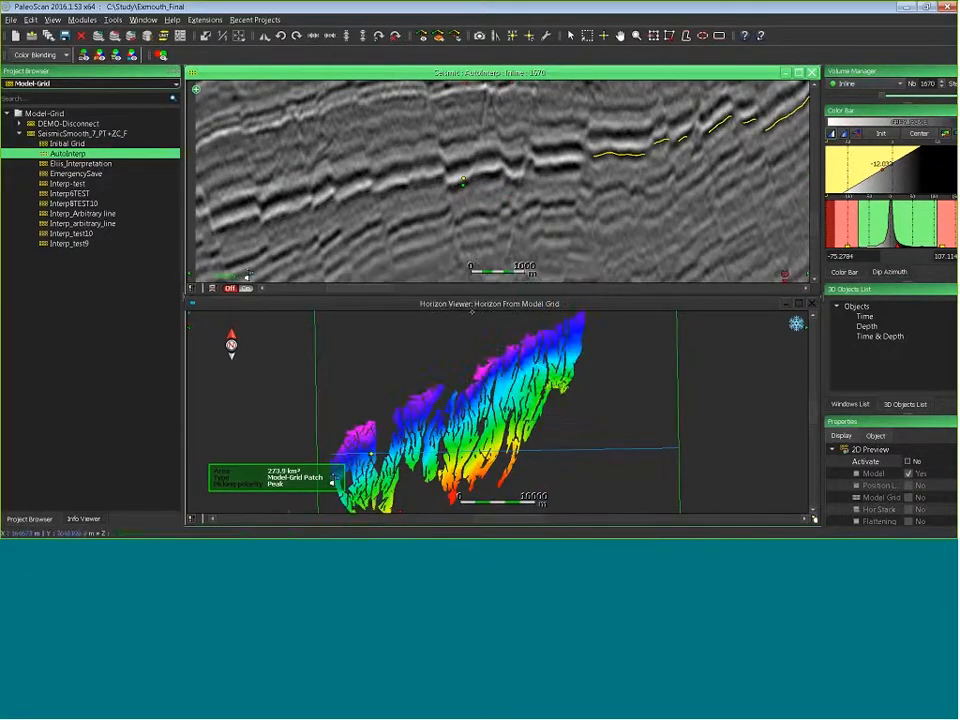
middle_click_drag(556, 218, 200, 245)
scroll(547, 183, "down", 5)
Move the section to inline 1818 and add the small dipping patches beside the fault to the horizon
left_click(450, 490)
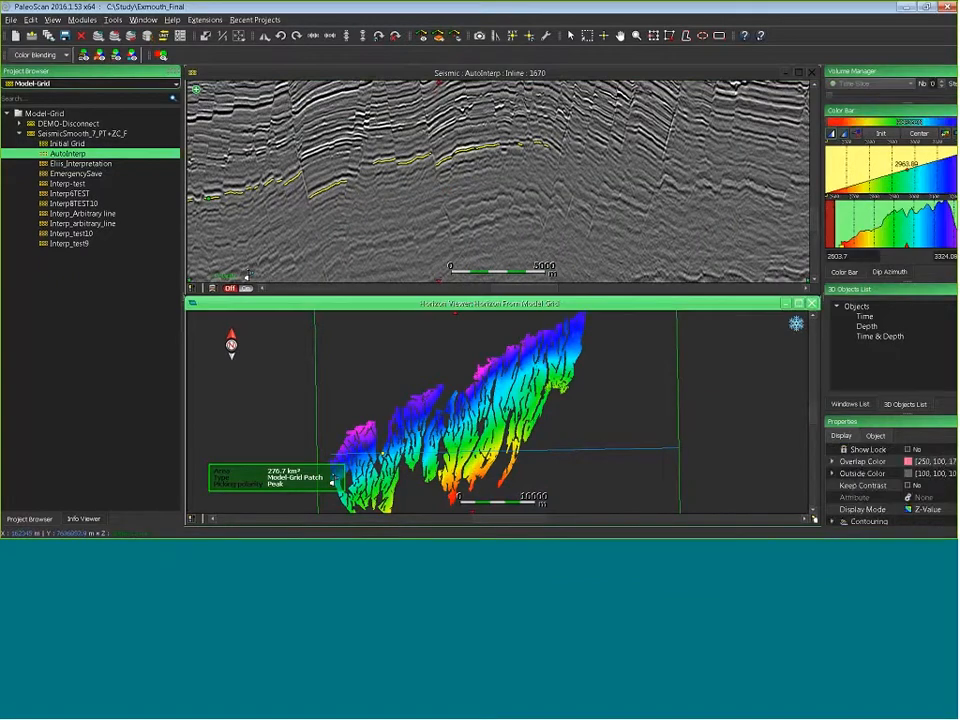
mouse_move(462, 330)
left_mouse_down()
mouse_move(450, 419)
mouse_move(424, 483)
left_mouse_up()
scroll(248, 275, "up", 5)
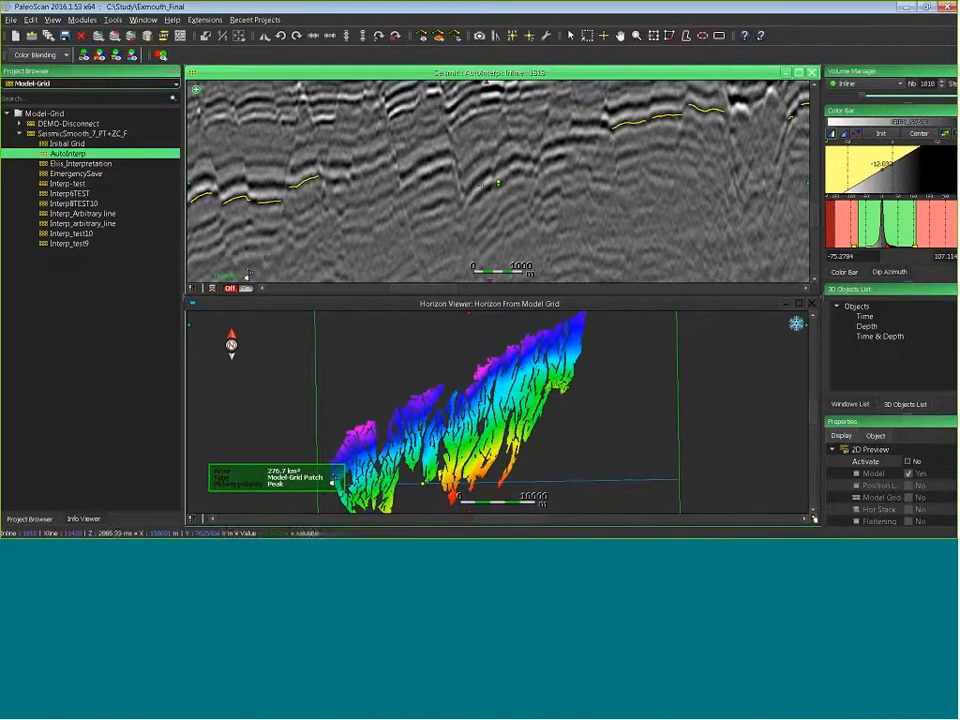
left_click(478, 193)
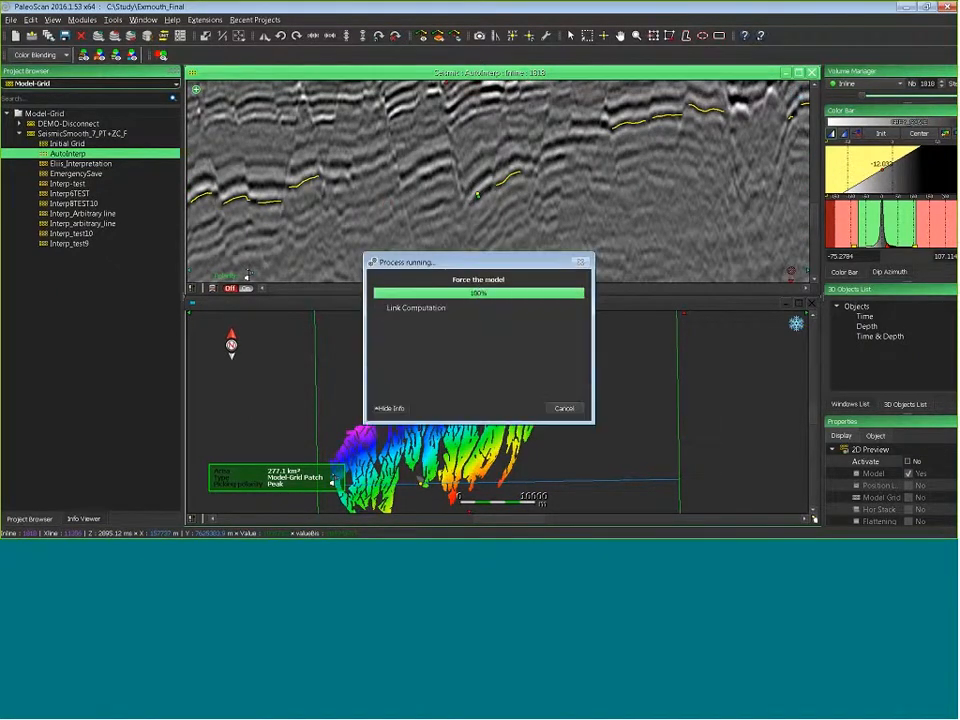
scroll(589, 188, "down", 5)
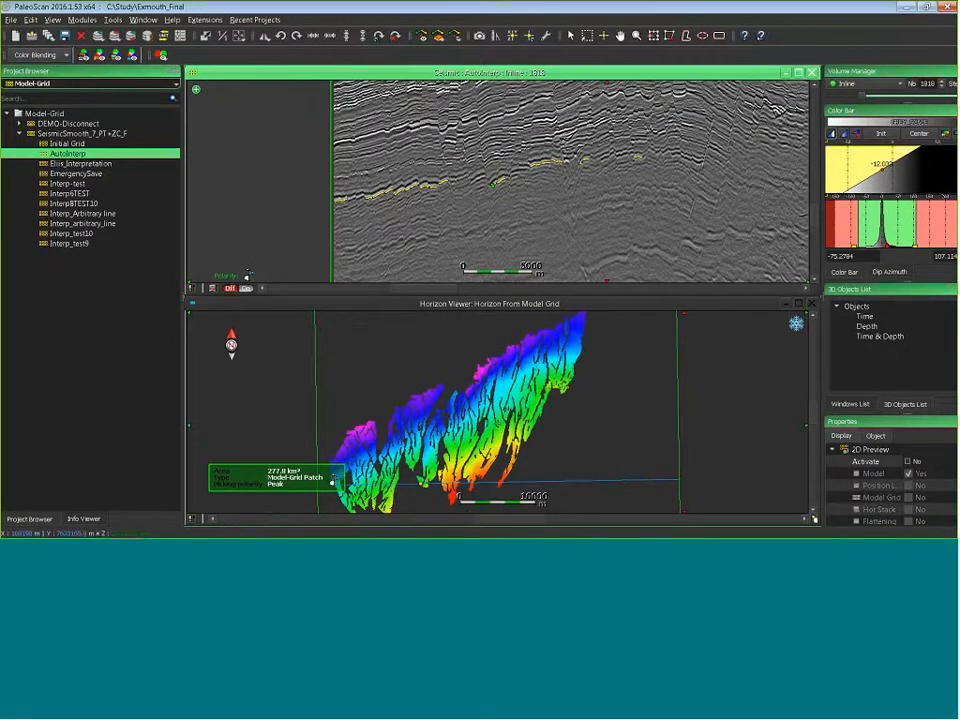
Move the section to inline 1531, add the reflector's patches beyond the eastern fault to the horizon, and mark the horizon
left_click(489, 423)
scroll(458, 145, "up", 5)
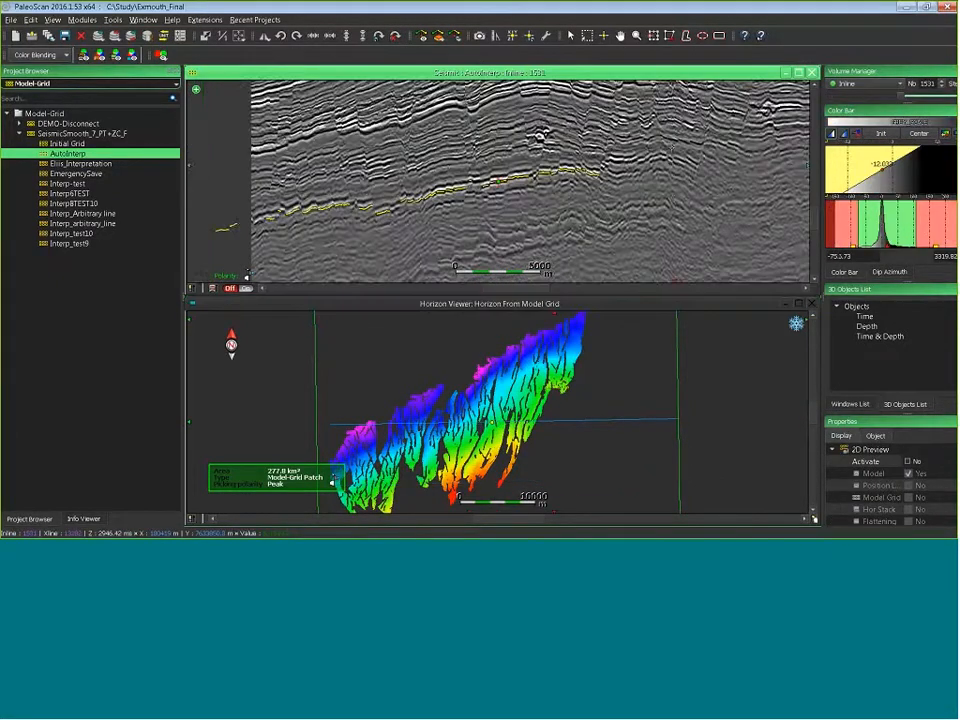
middle_click_drag(458, 145, 163, 226)
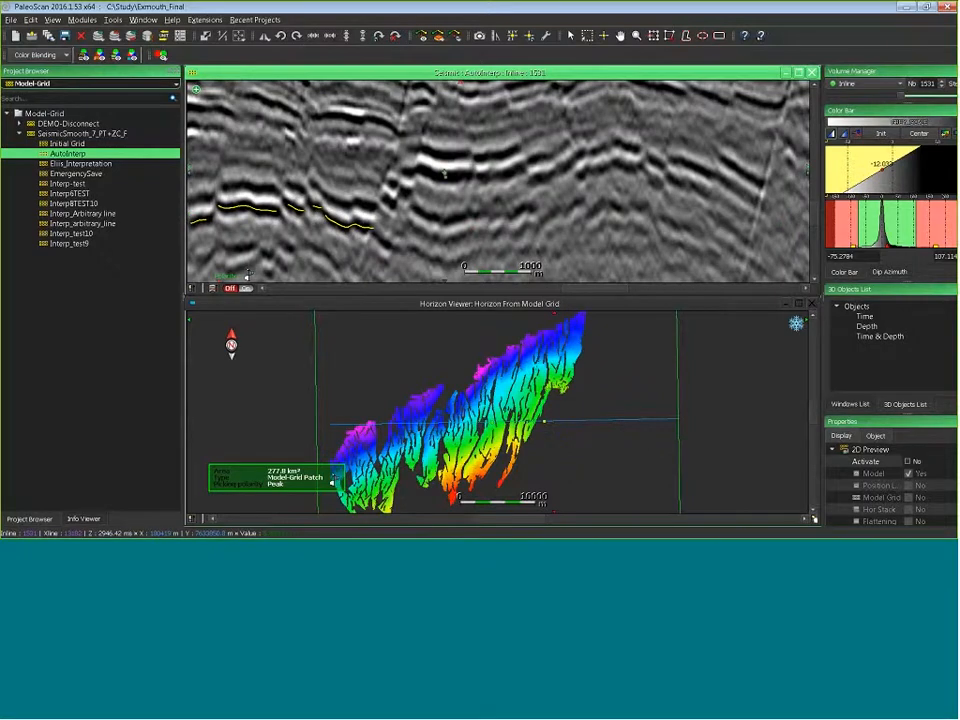
left_click(445, 174)
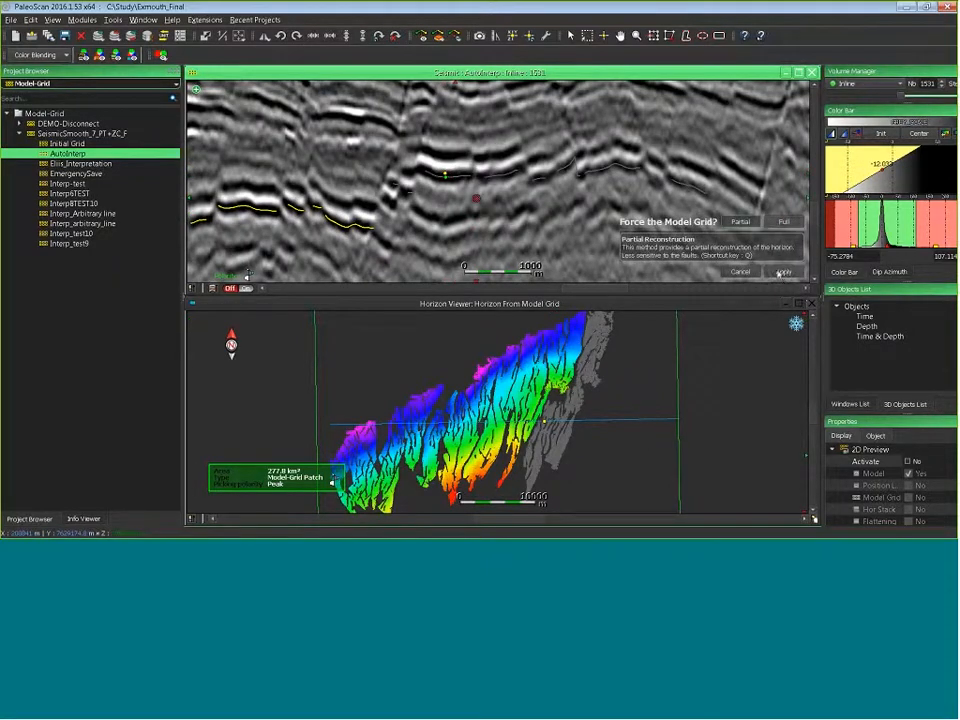
left_click(777, 272)
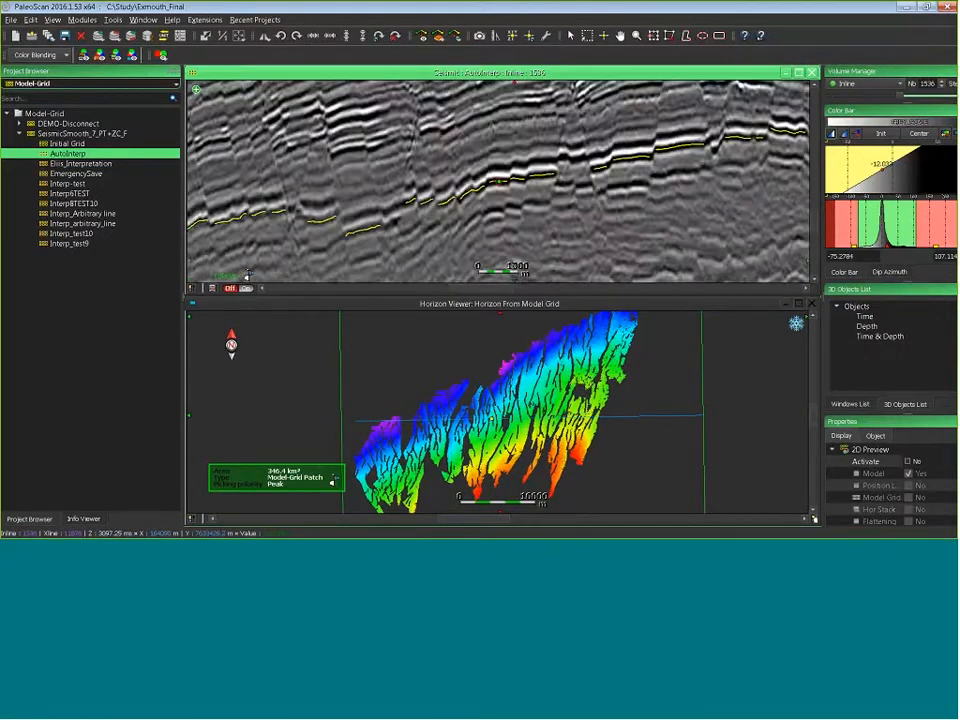
right_click_drag(576, 136, 574, 212)
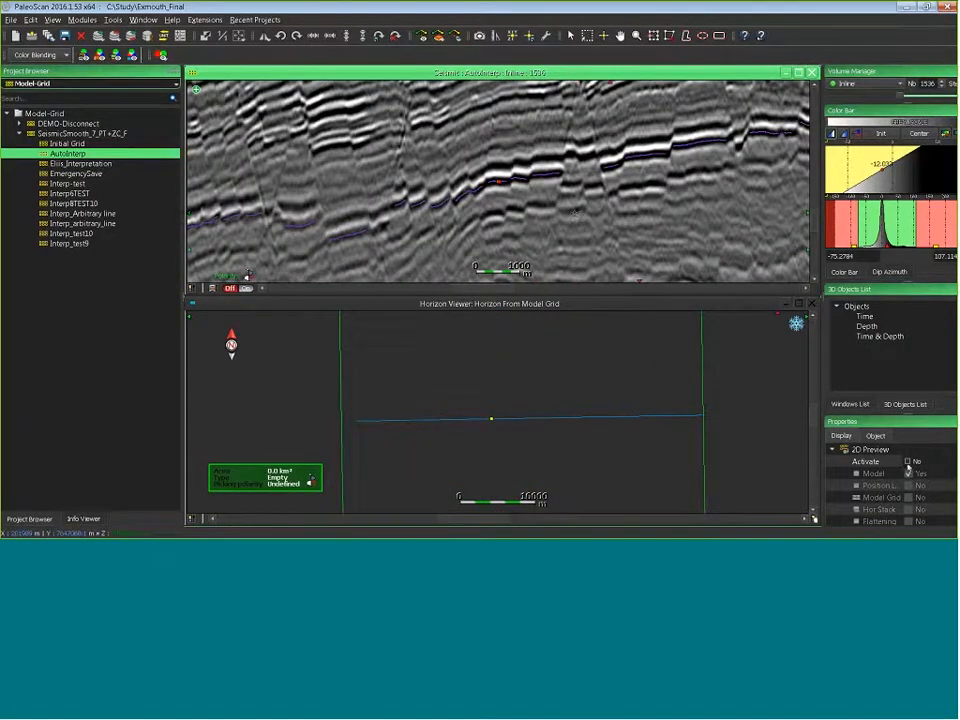
Preview the computed model in 2D over the seismic section on inline 1536 and switch the preview off again
left_click(908, 462)
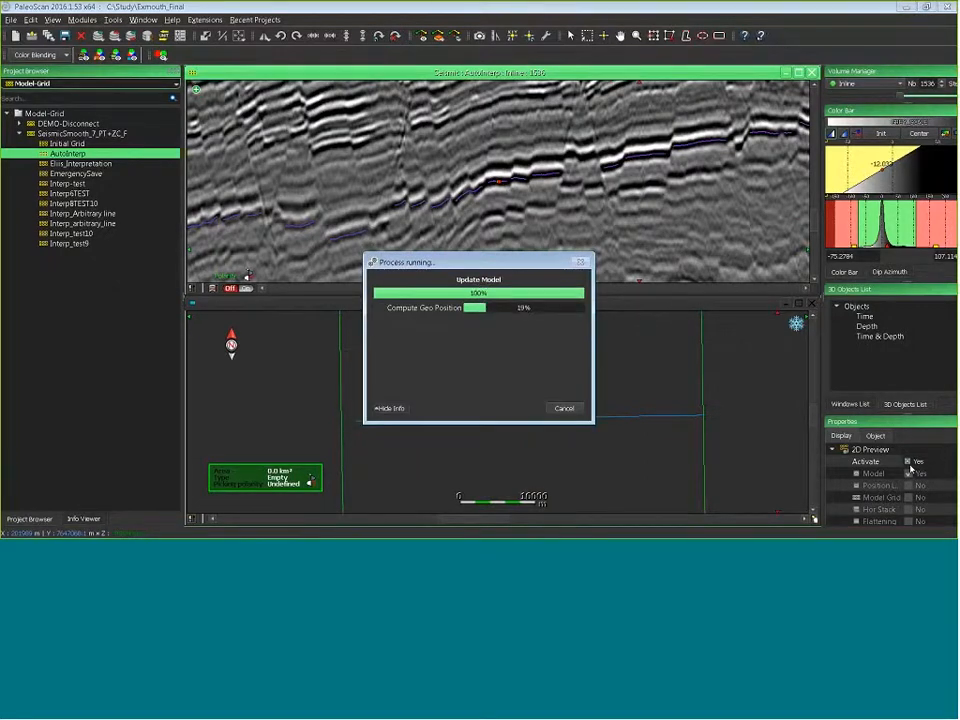
middle_click_drag(522, 229, 543, 175)
scroll(512, 214, "up", 3)
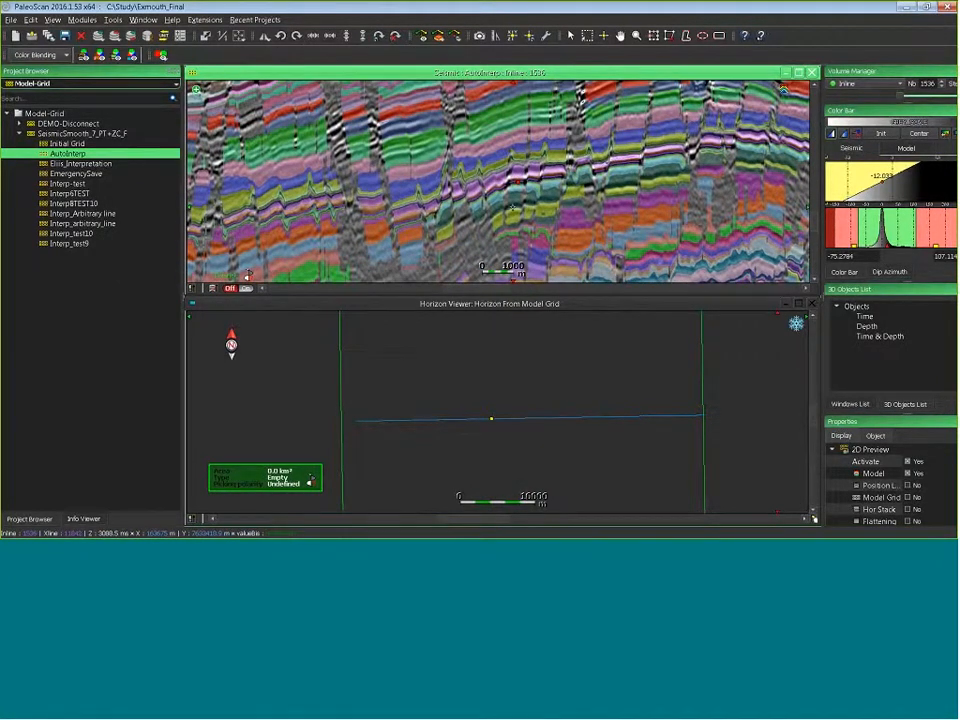
left_click(908, 473)
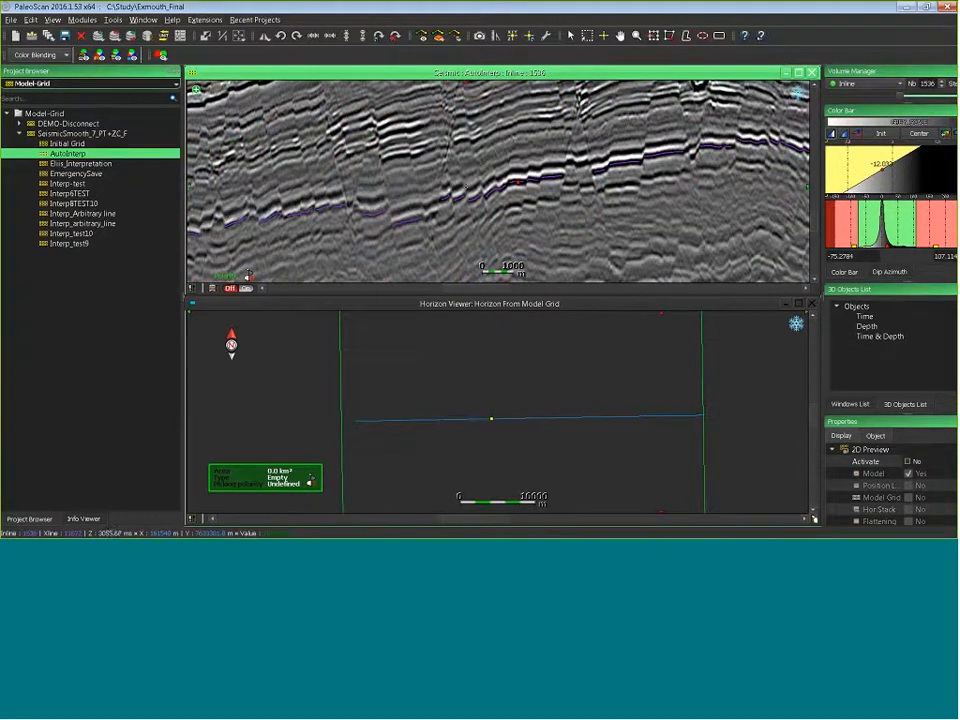
middle_click_drag(468, 164, 455, 159)
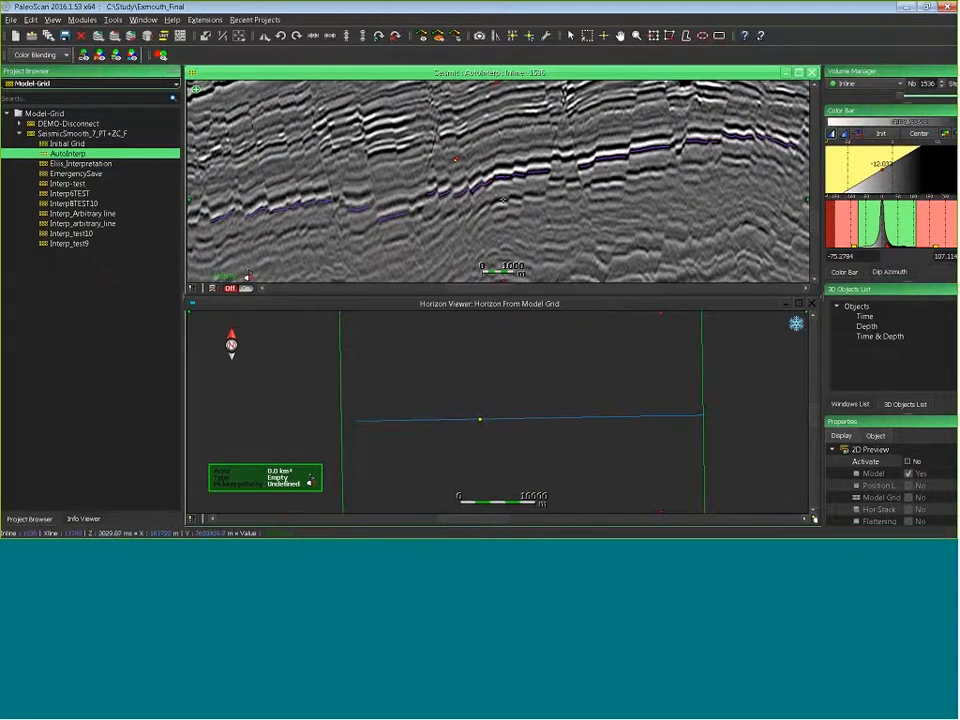
Switch to the Model-Grid module and initialize the interpretation with the Faulted Area method, resetting all but the marked horizons
left_click(40, 54)
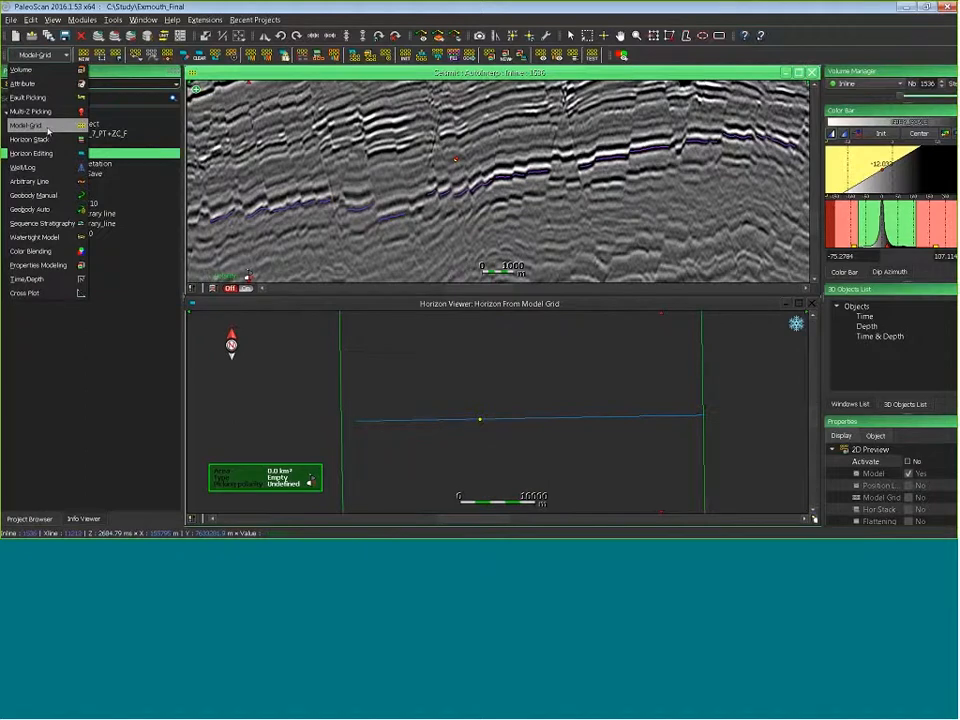
left_click(47, 128)
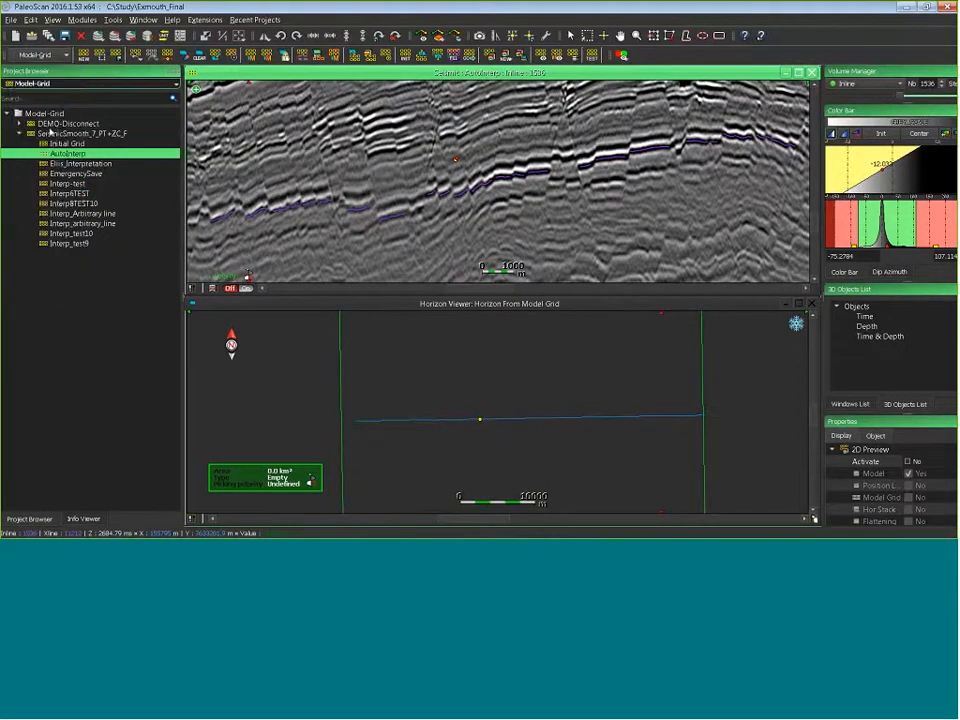
left_click(404, 59)
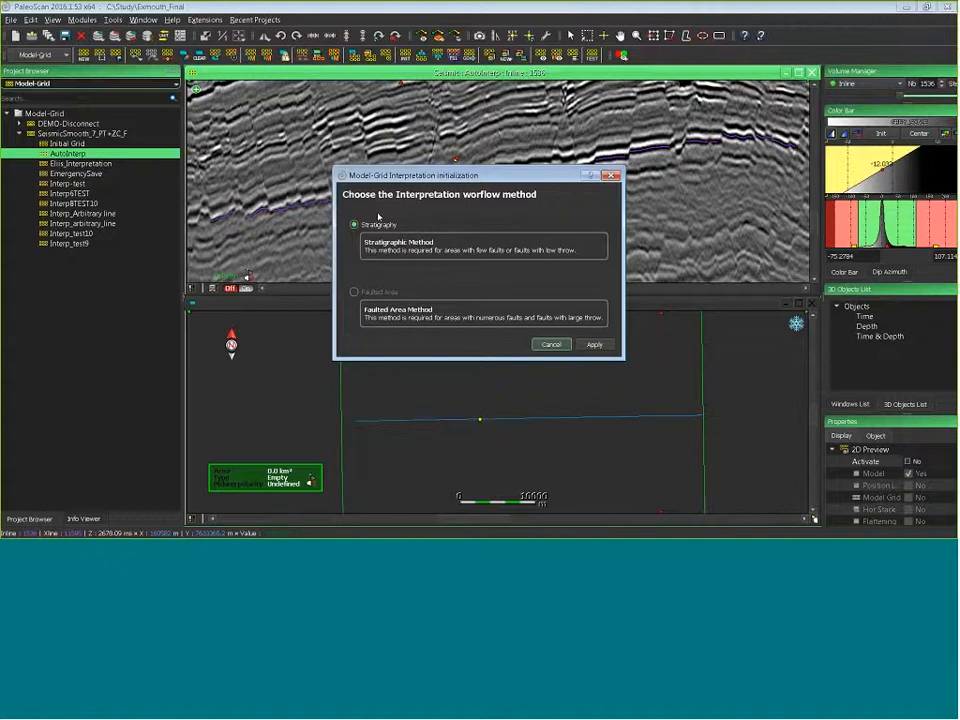
left_click(355, 291)
left_click(594, 345)
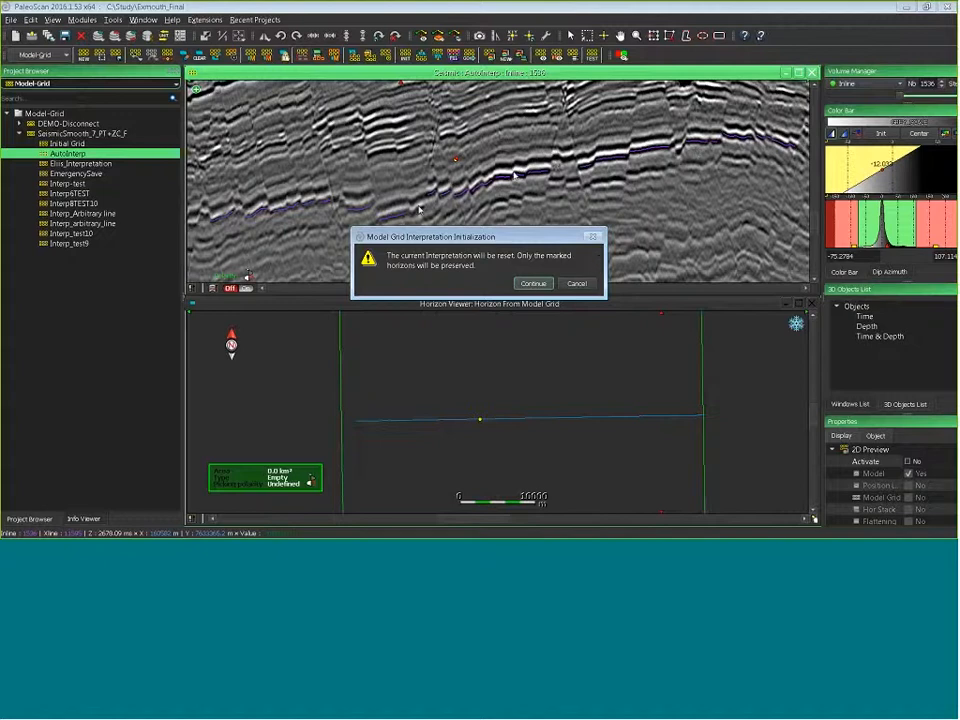
left_click(532, 283)
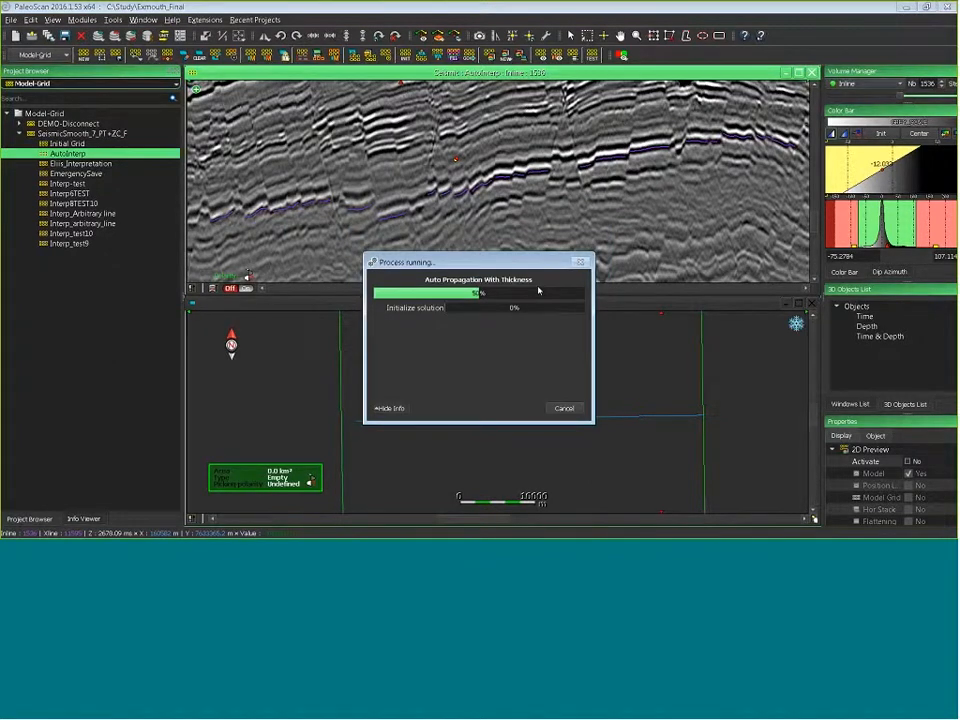
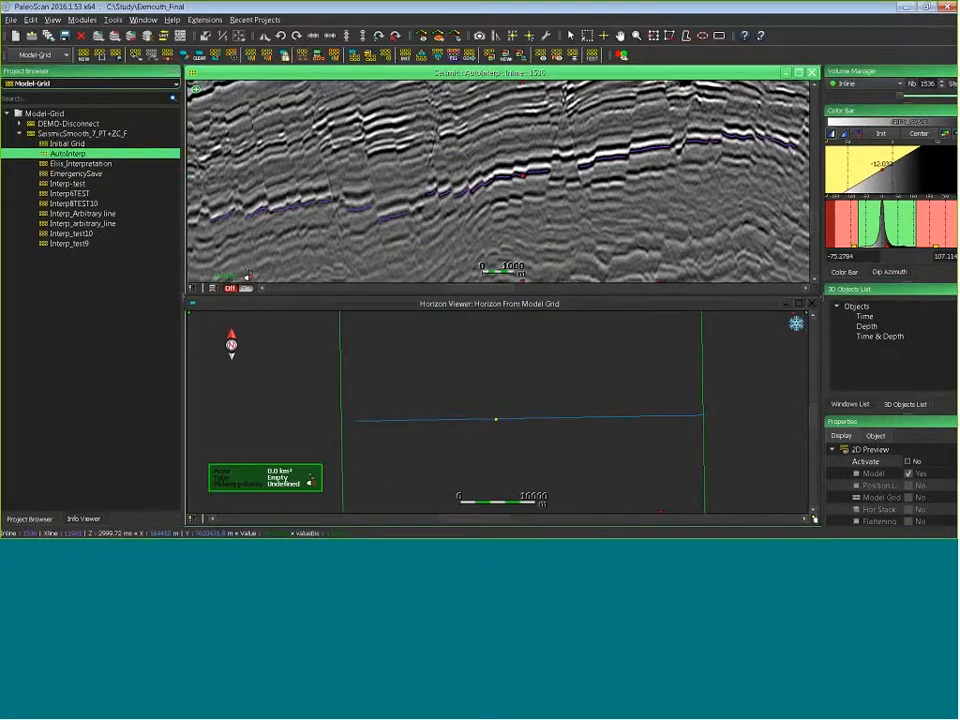
Preview the Model Grid nodes and links without the model on inline 1536, inspect them around the marked horizon, and deactivate the preview
left_click(908, 461)
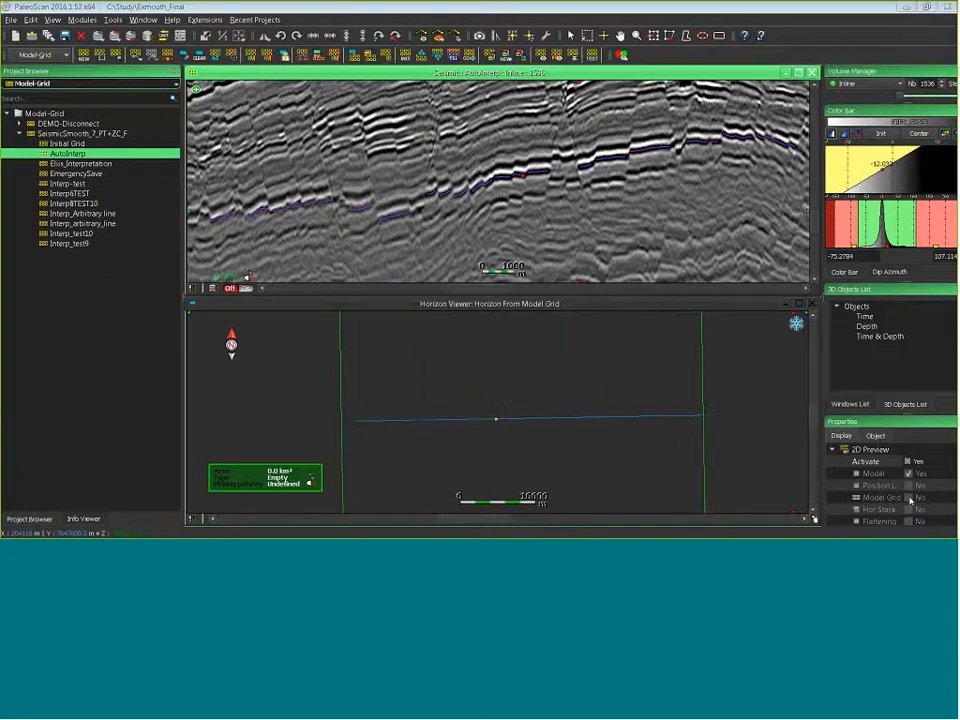
left_click(907, 473)
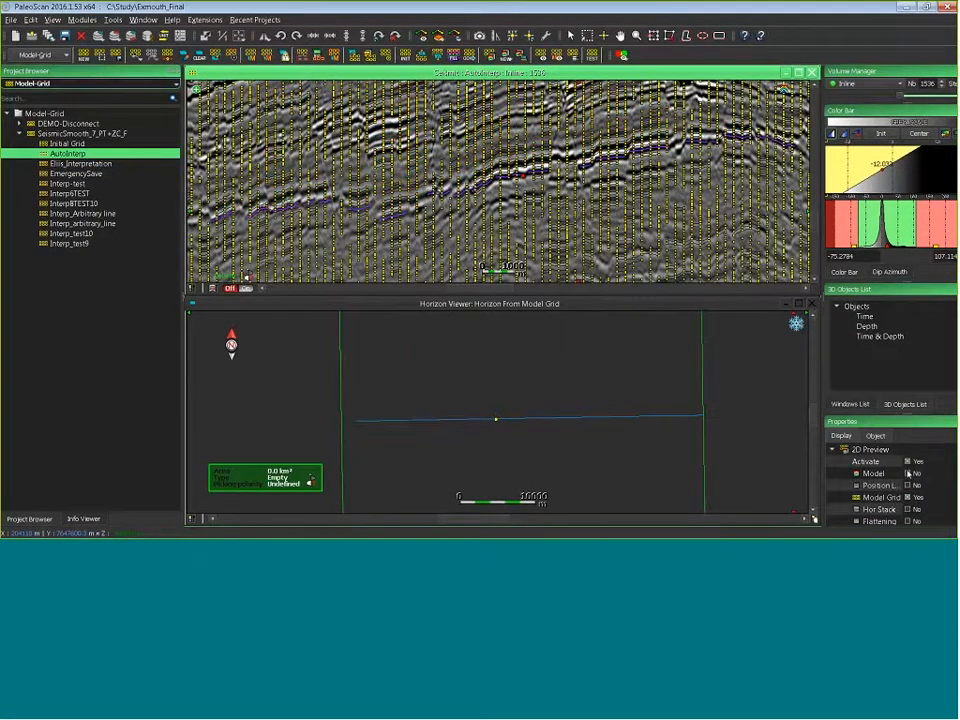
scroll(498, 182, "up", 5)
scroll(498, 182, "up", 1)
middle_click_drag(498, 182, 468, 134)
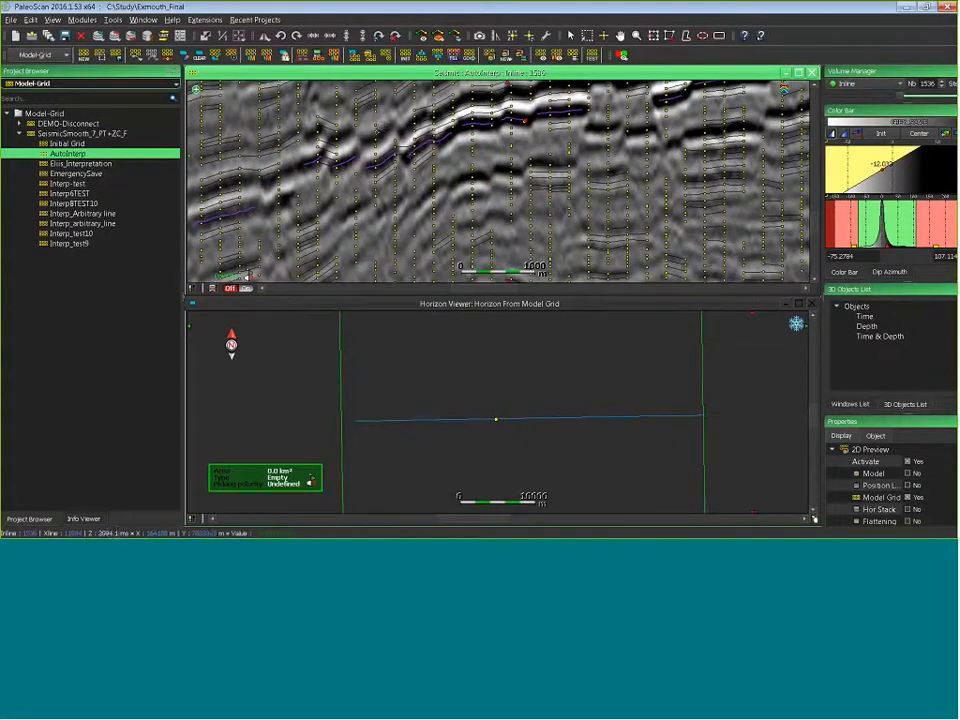
scroll(498, 182, "down", 3)
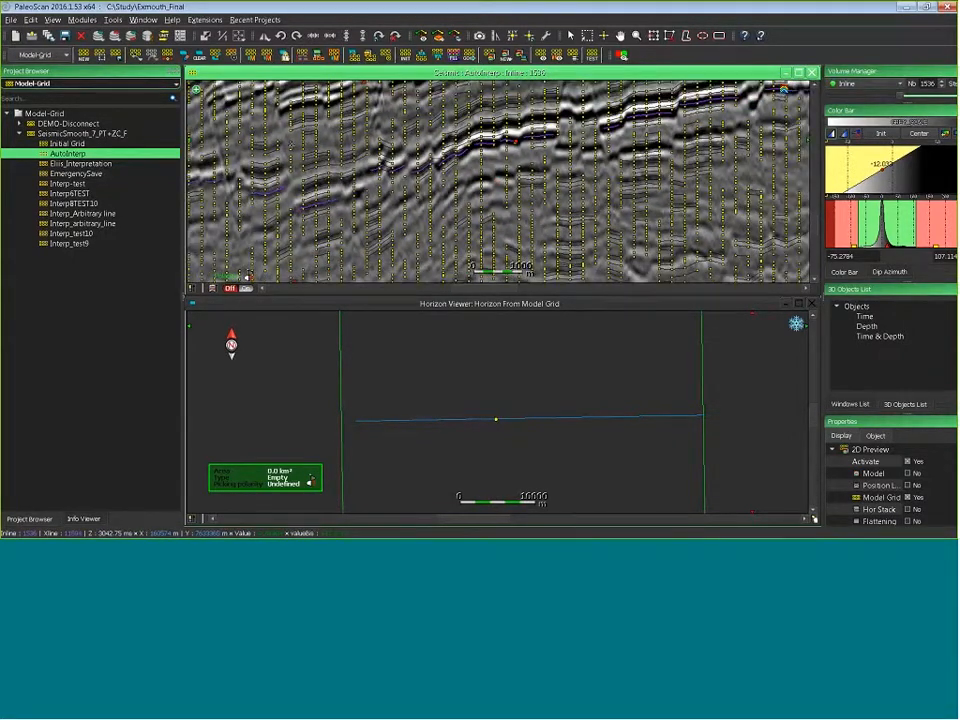
left_click(908, 462)
Select the marked horizon on inline 1536 and run Get Next Horizon three times to step down through the horizons beneath it
middle_click_drag(496, 152, 516, 184)
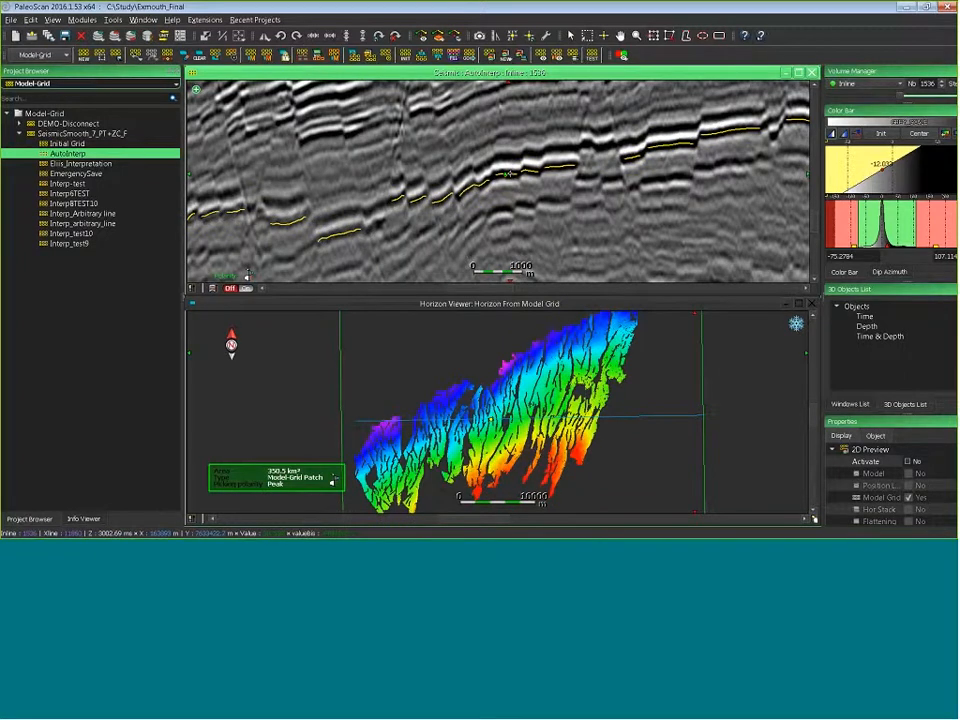
left_click(436, 59)
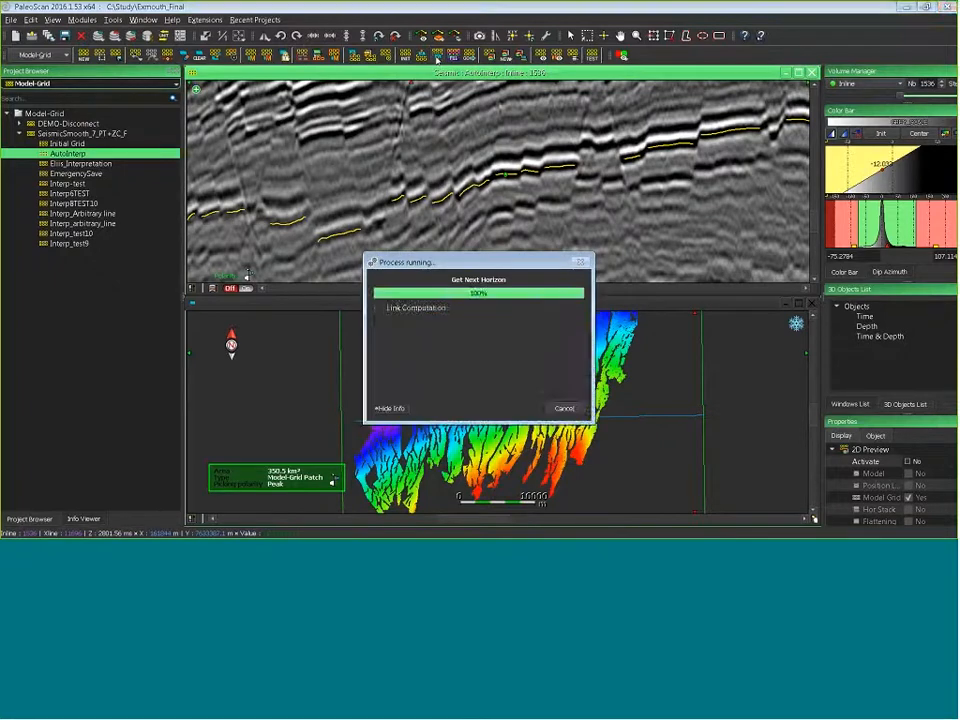
left_click(436, 59)
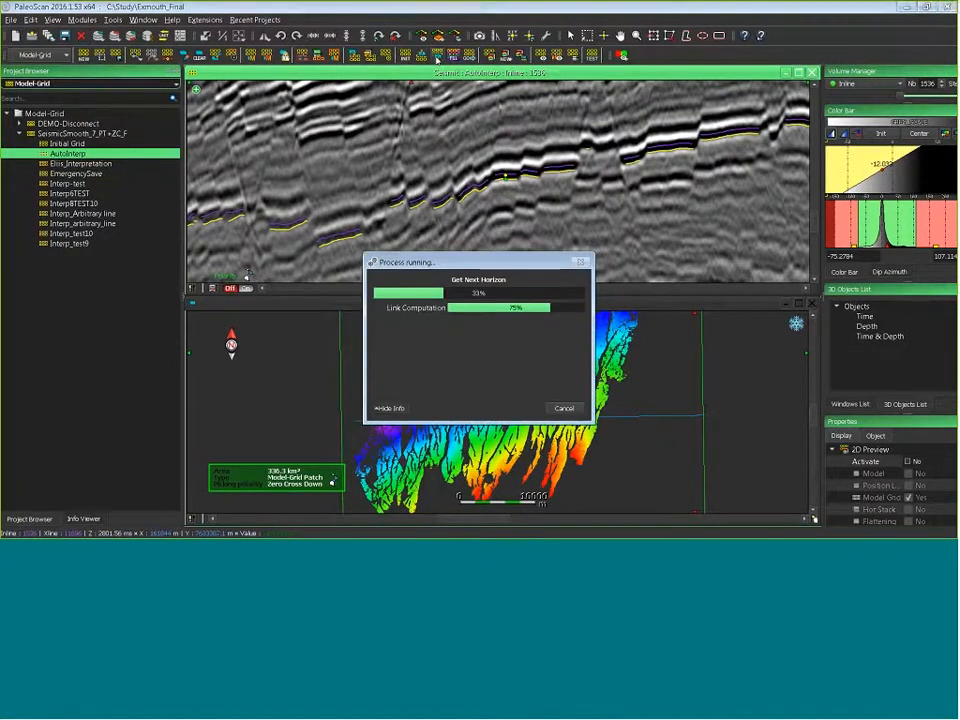
left_click(436, 59)
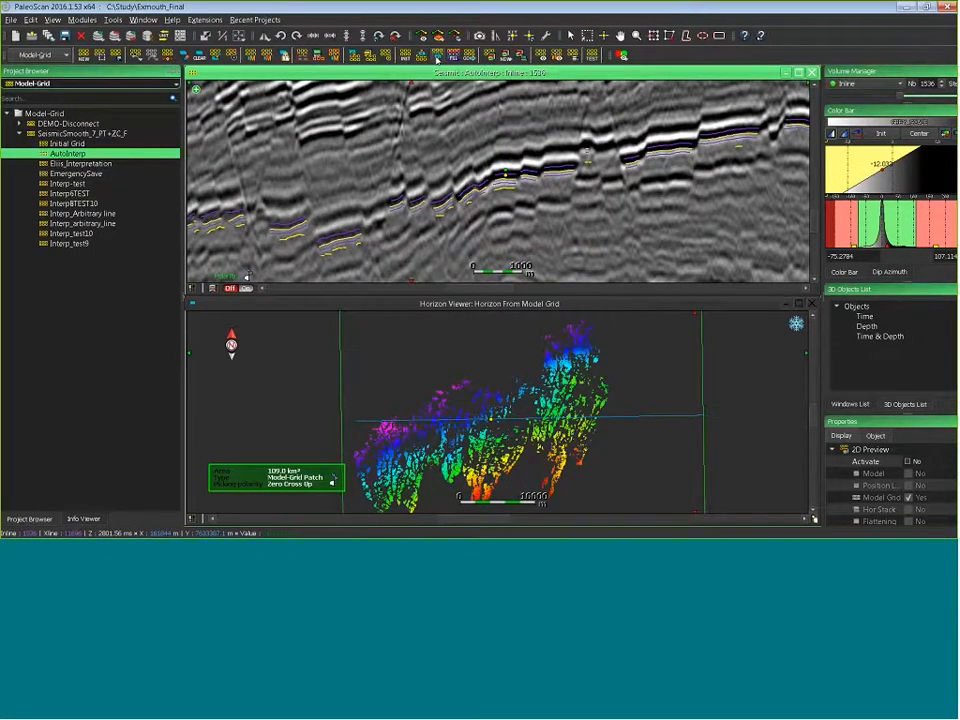
Run Get Next Horizon repeatedly downward on the AutoInterp model grid to extract the successive horizons below the current one
left_click(436, 59)
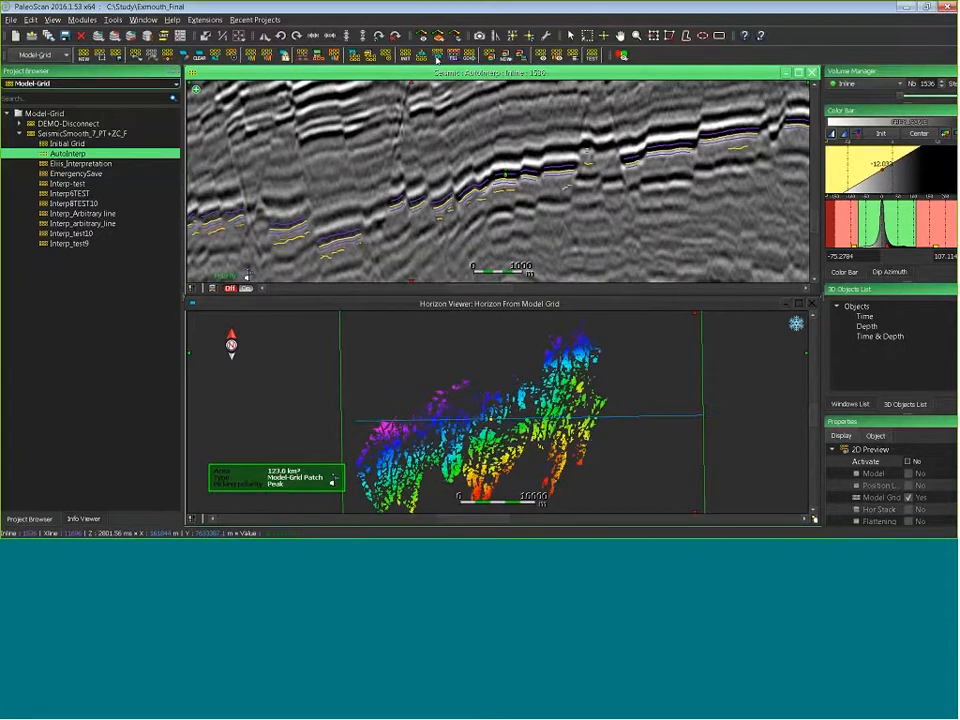
left_click(436, 59)
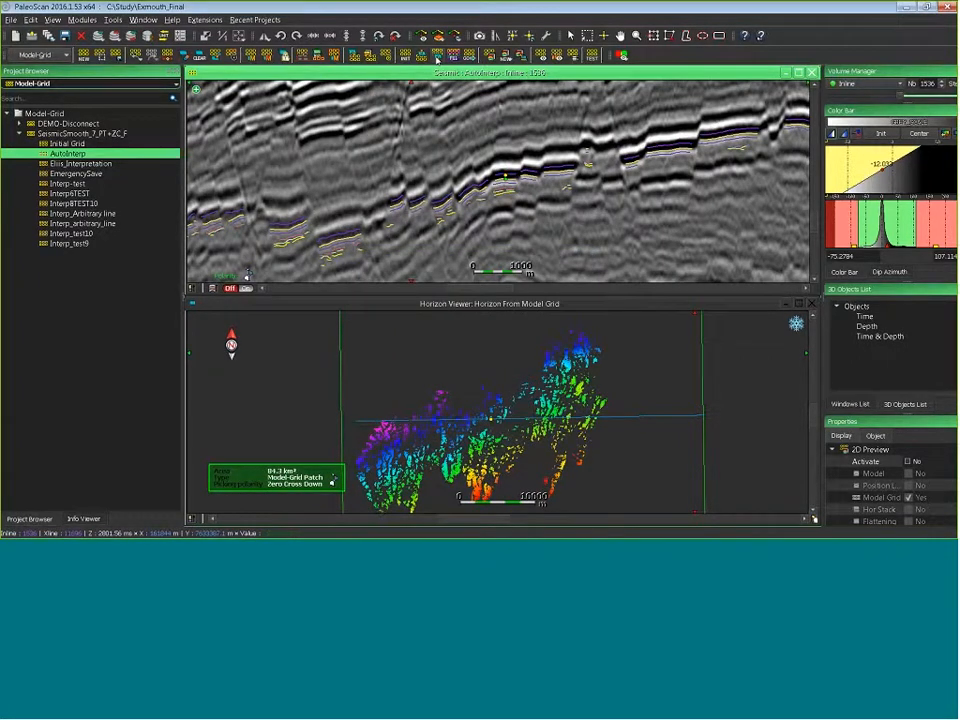
left_click(436, 59)
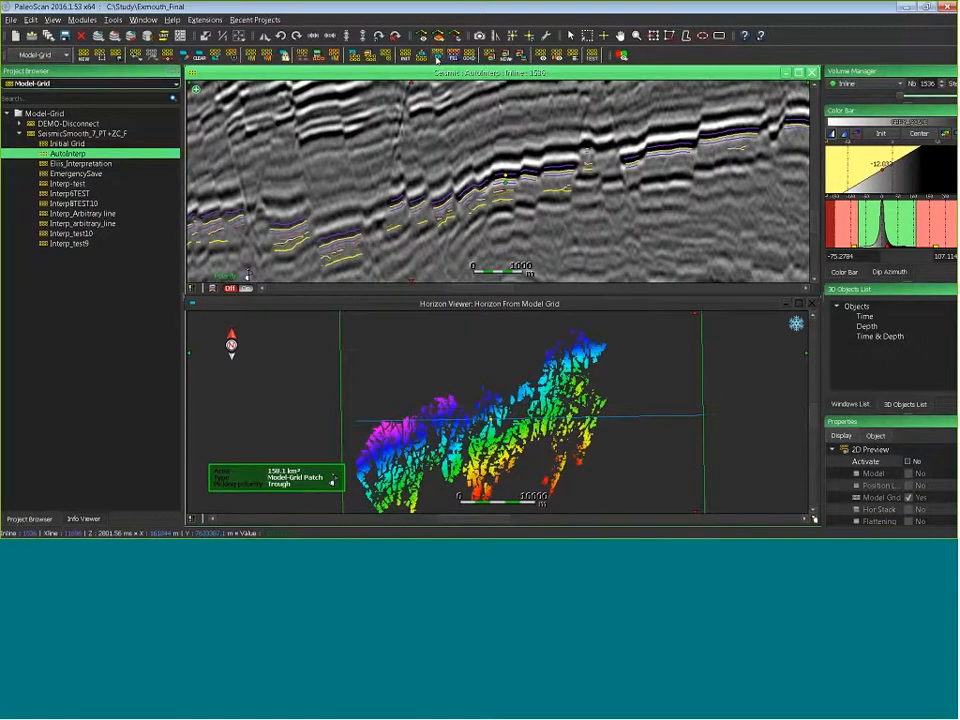
left_click(436, 59)
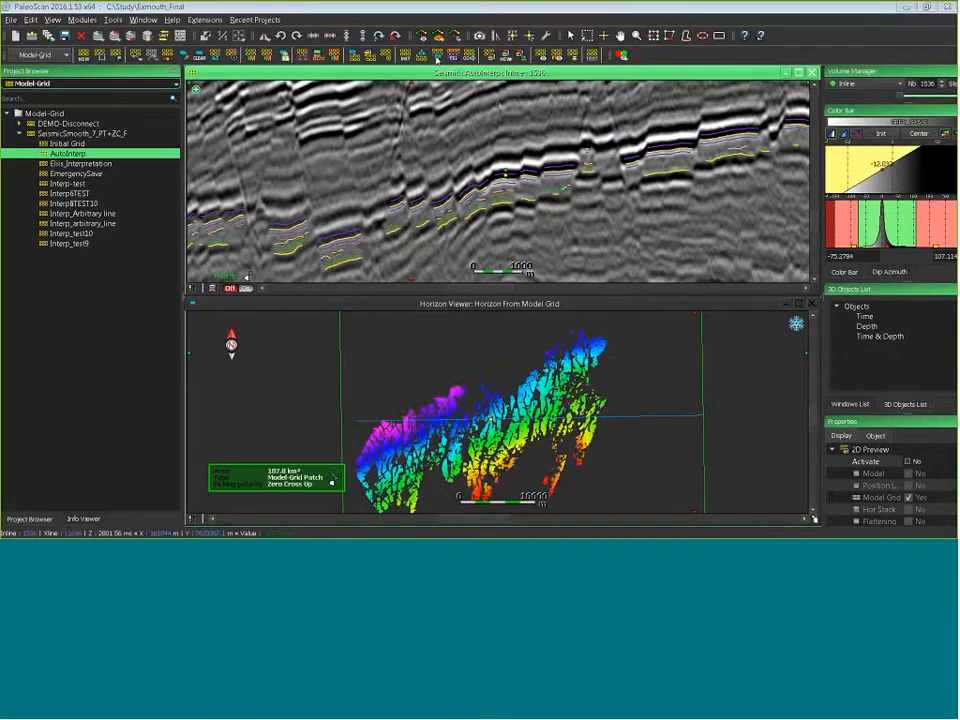
left_click(436, 59)
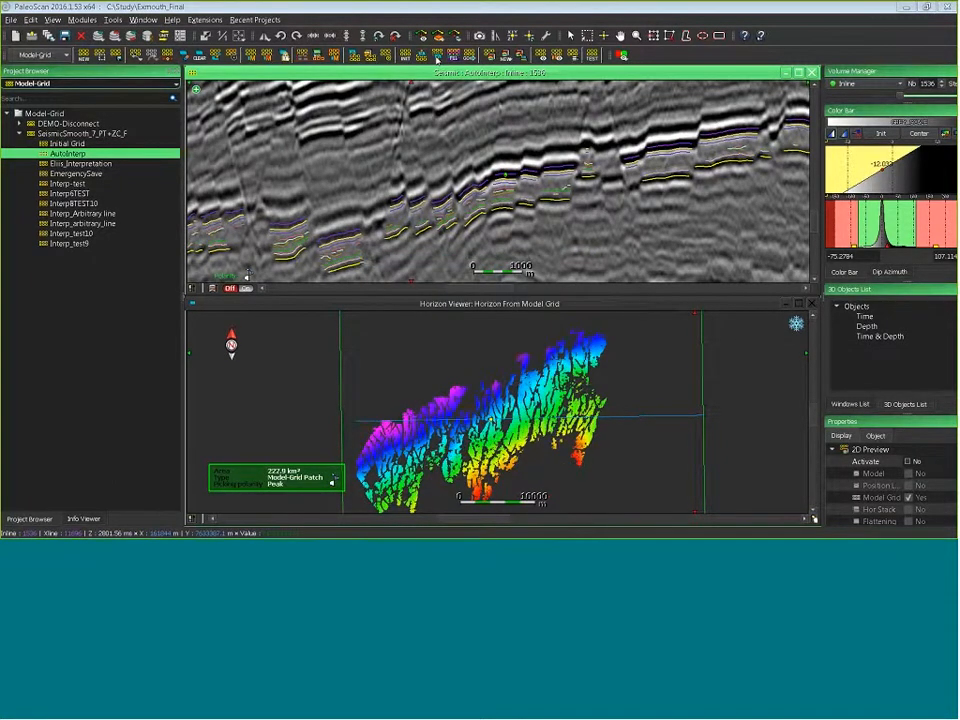
left_click(436, 59)
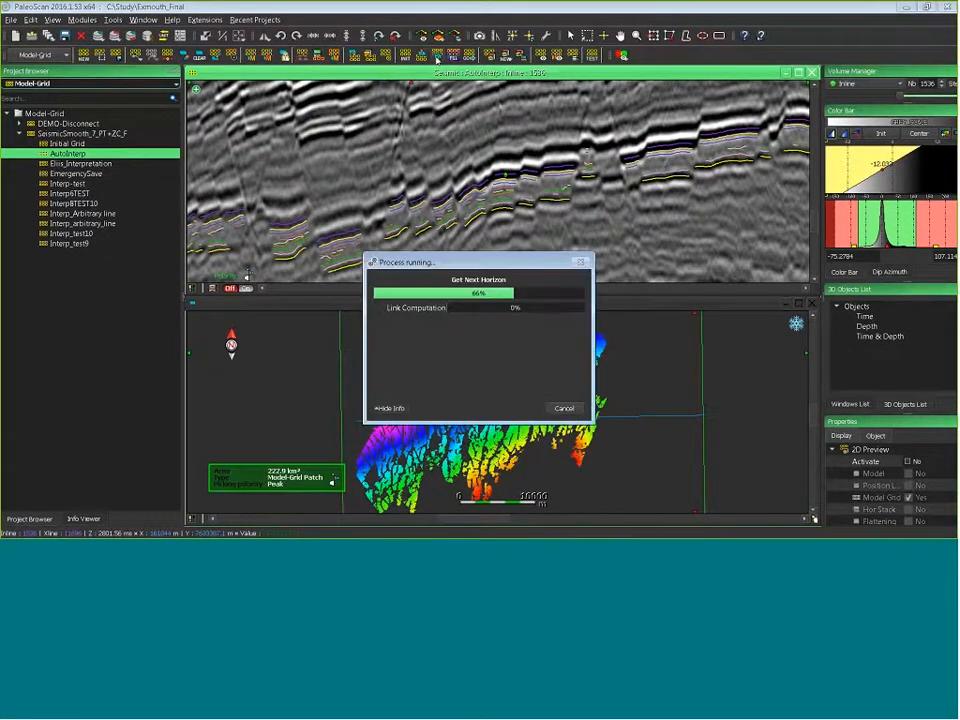
left_click(436, 59)
left_click(436, 59)
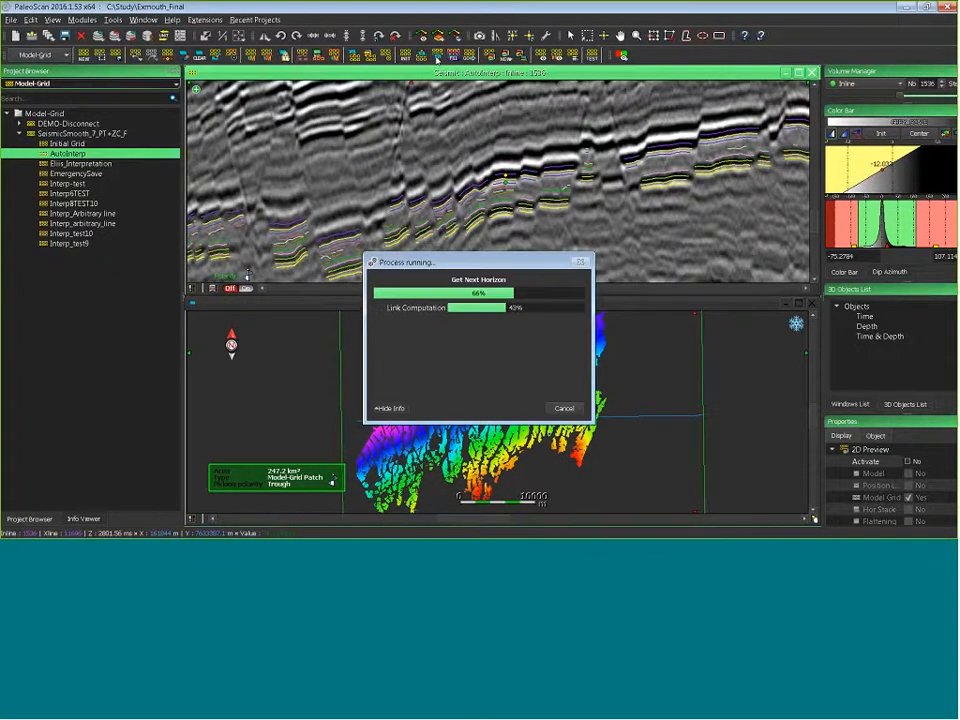
left_click(436, 59)
left_click(436, 59)
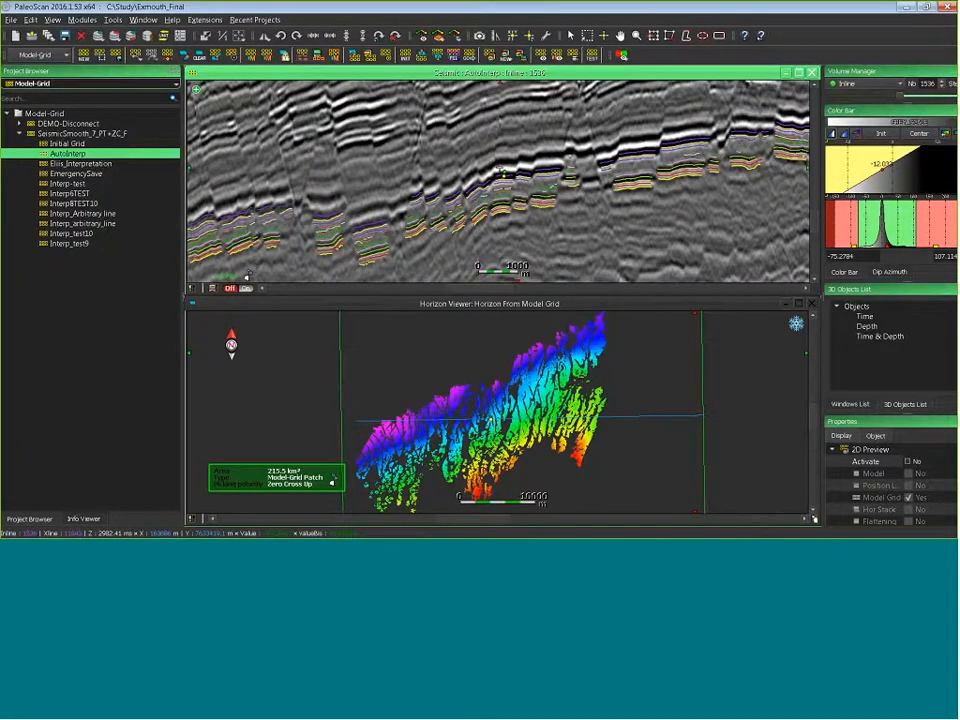
Move the seismic section to inline 1479 using the horizon map and undo the last extracted horizon
mouse_move(498, 419)
left_mouse_down()
mouse_move(500, 434)
mouse_move(498, 404)
left_mouse_up()
scroll(580, 400, "up", 5)
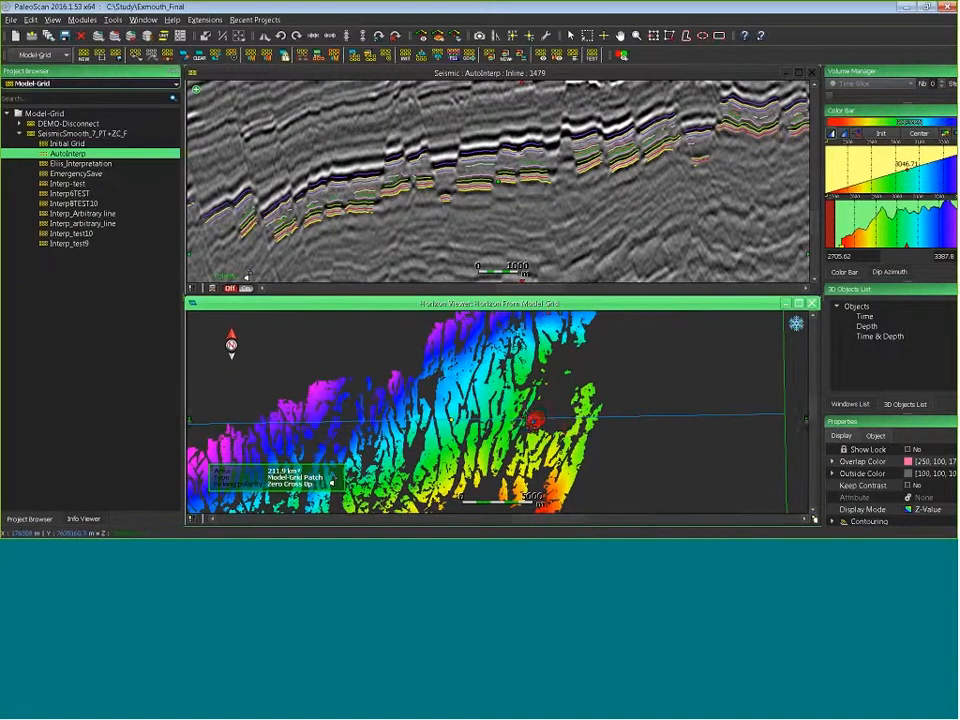
key("ctrl+z")
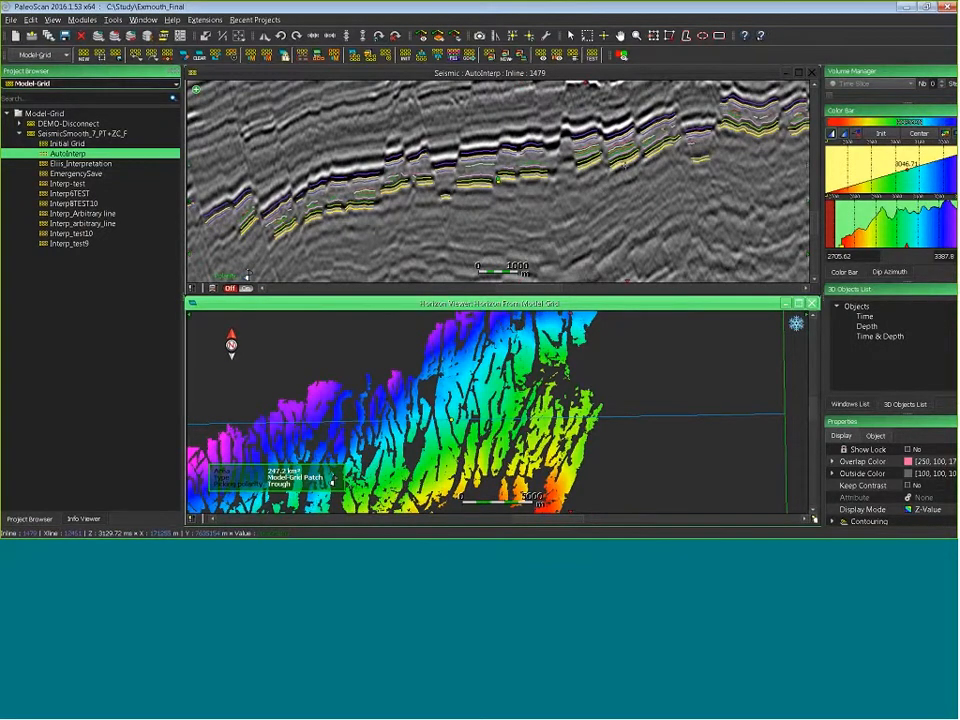
scroll(597, 216, "up", 2)
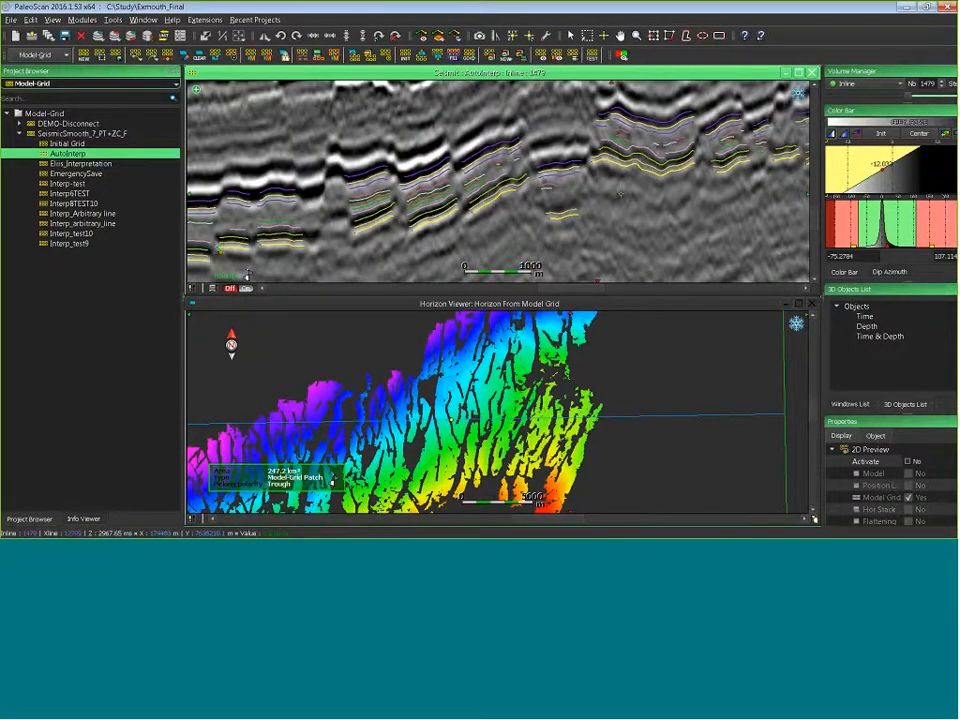
left_click(617, 188)
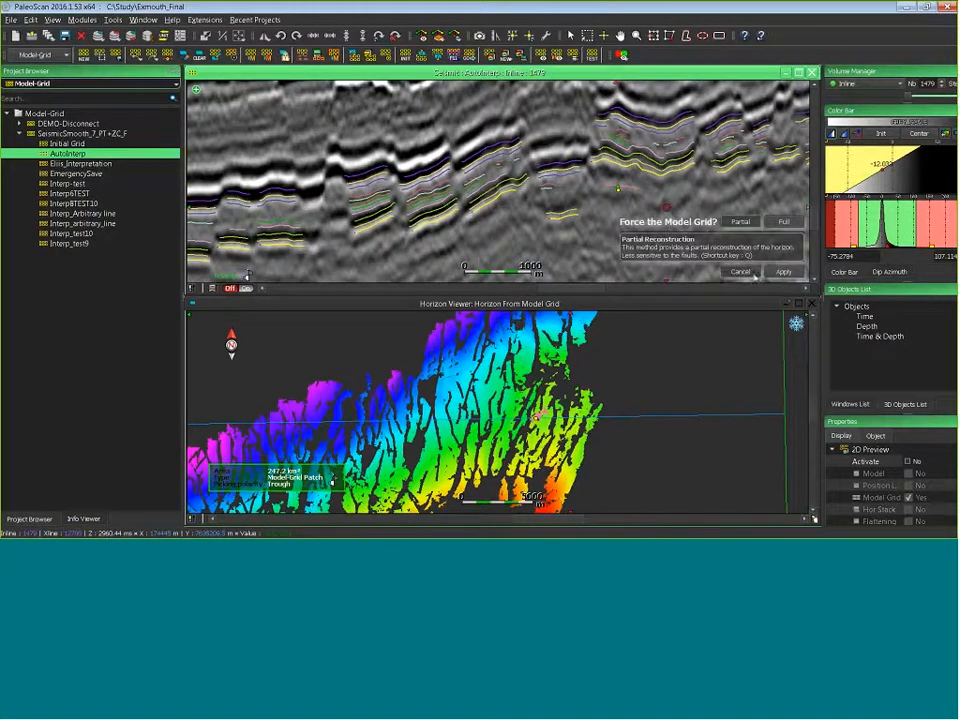
left_click(751, 274)
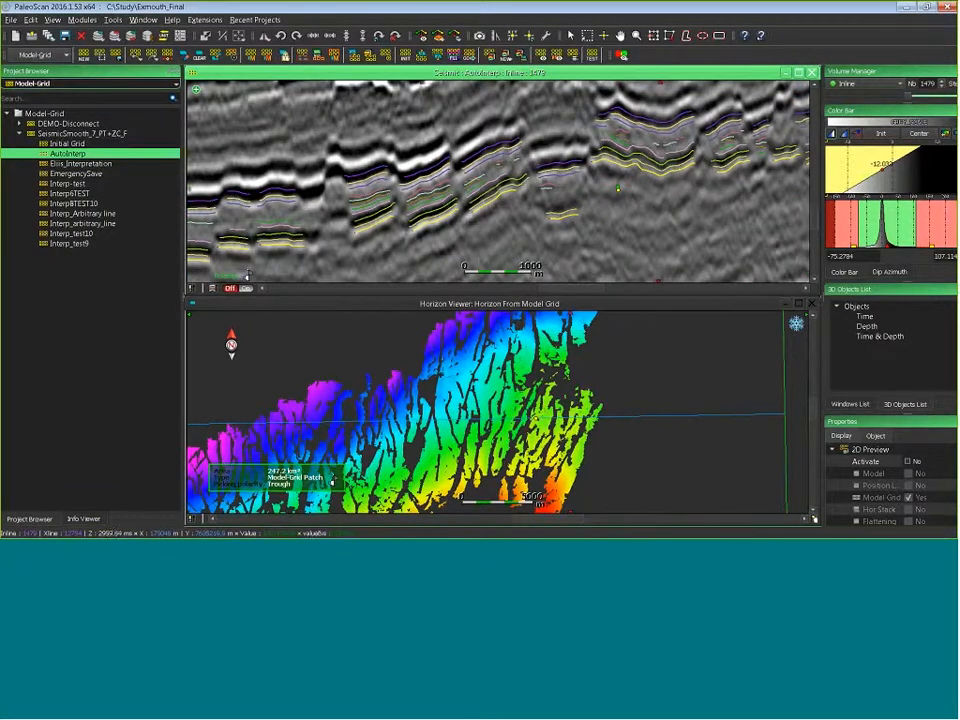
Move the seismic section line northward on the horizon map to inline 1539
scroll(586, 225, "down", 3)
middle_click_drag(560, 235, 670, 192)
scroll(489, 410, "down", 2)
left_click_drag(419, 418, 418, 439)
middle_click_drag(418, 439, 466, 399)
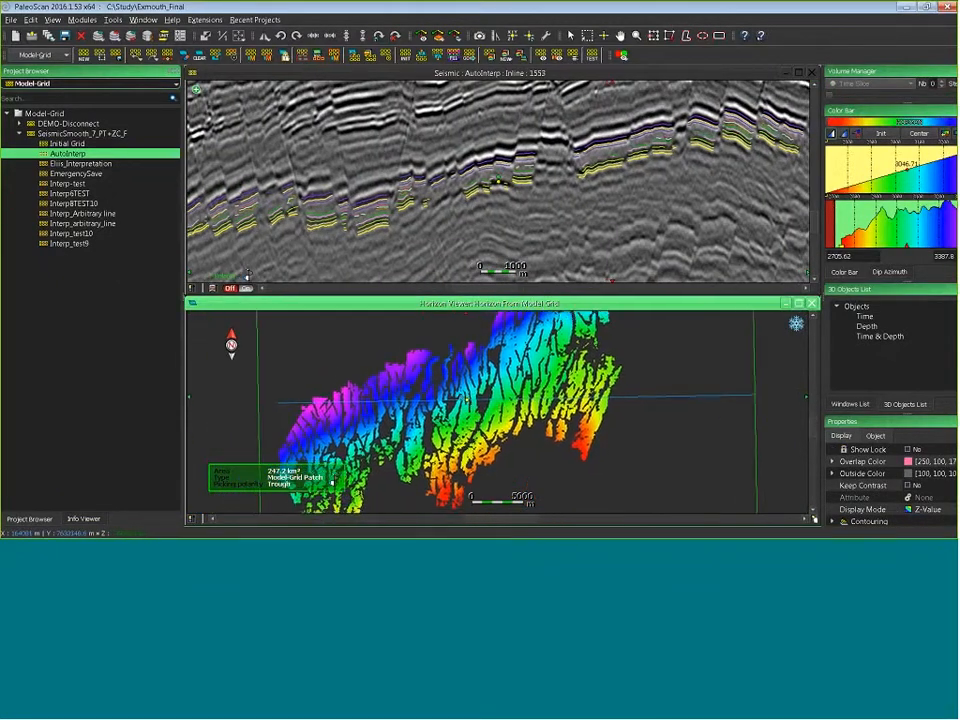
left_click_drag(466, 399, 464, 395)
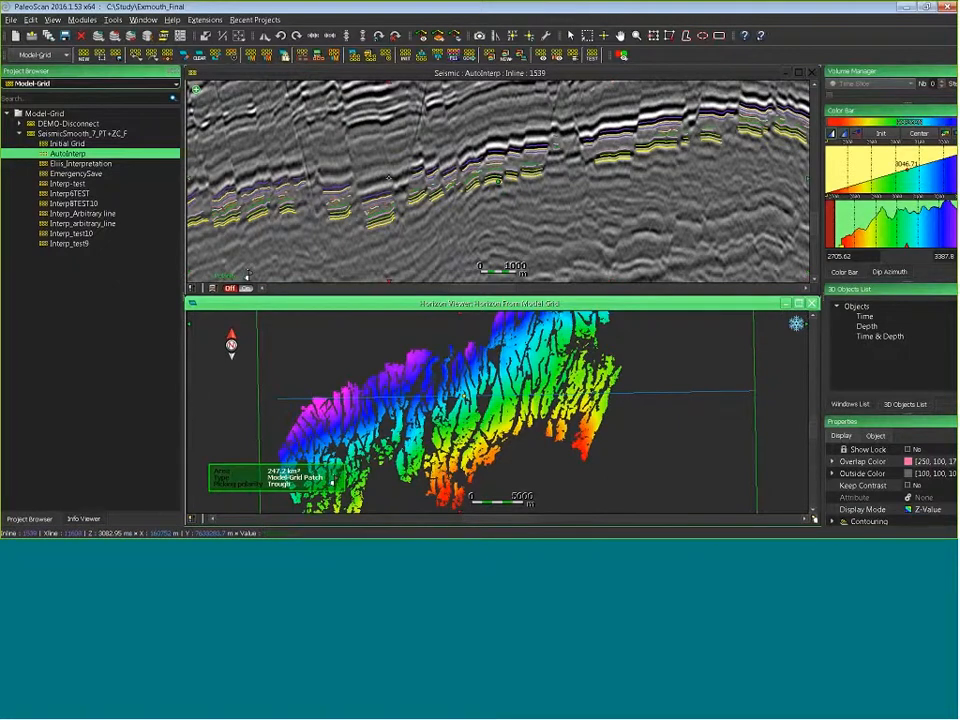
Pick the peak horizon on the inline 1539 section and extract four successive horizons above it, up to the next peak
left_click(378, 185)
scroll(467, 210, "up", 2)
middle_click_drag(467, 210, 599, 184)
scroll(599, 184, "down", 1)
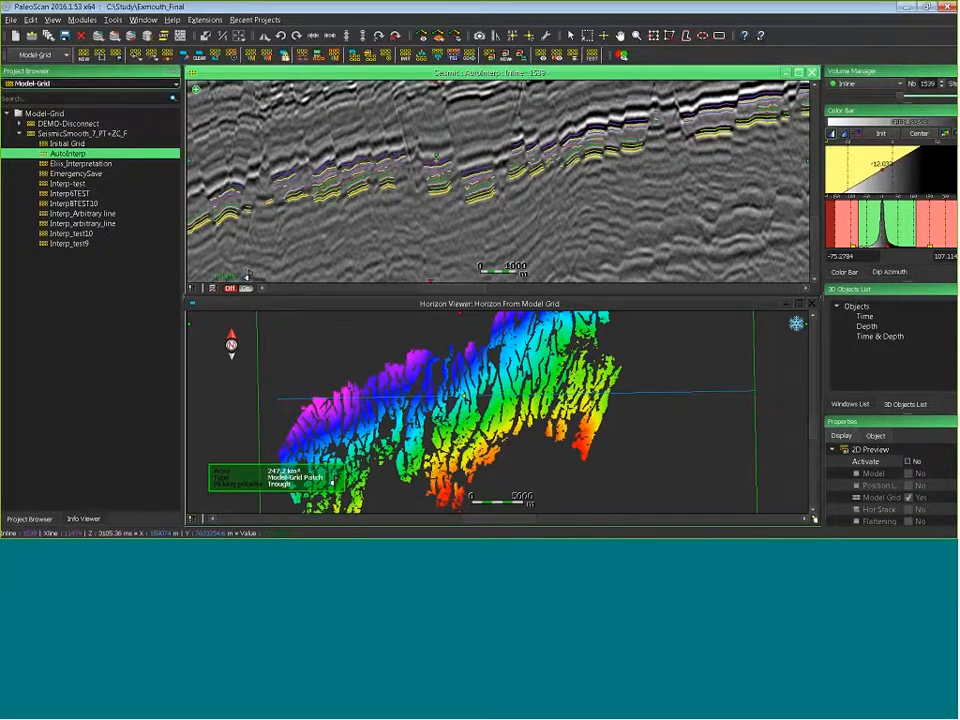
left_click(437, 56)
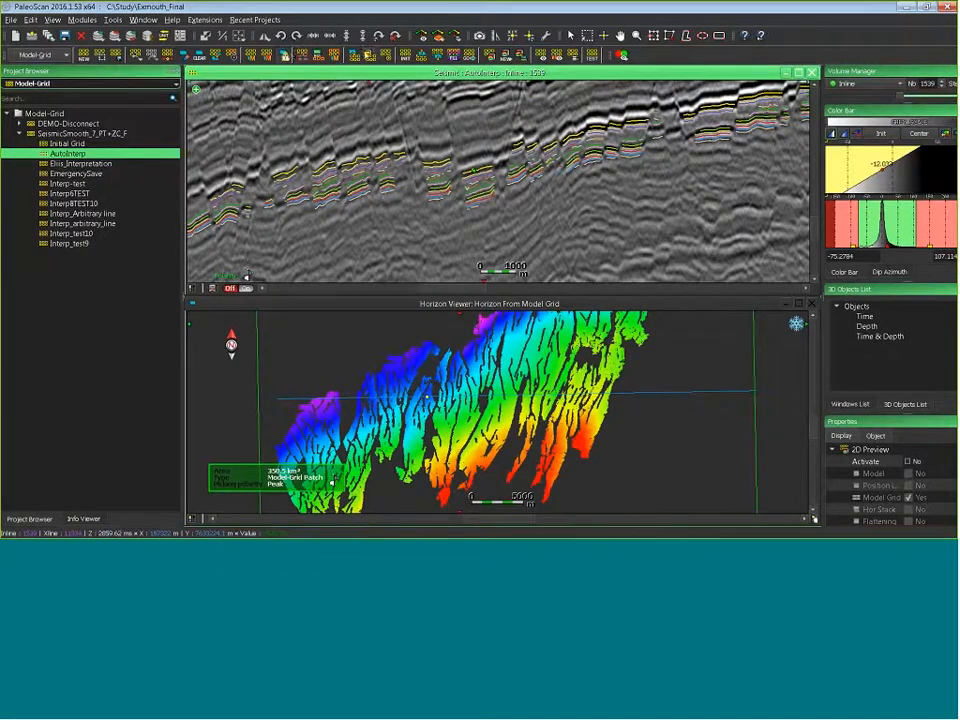
left_click(420, 57)
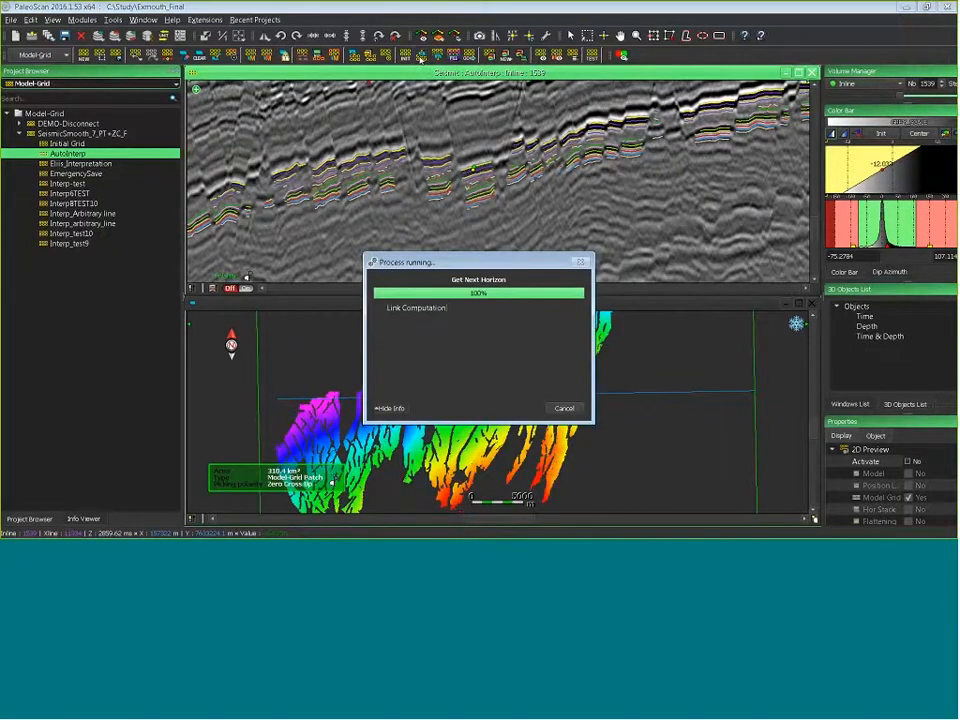
left_click(421, 58)
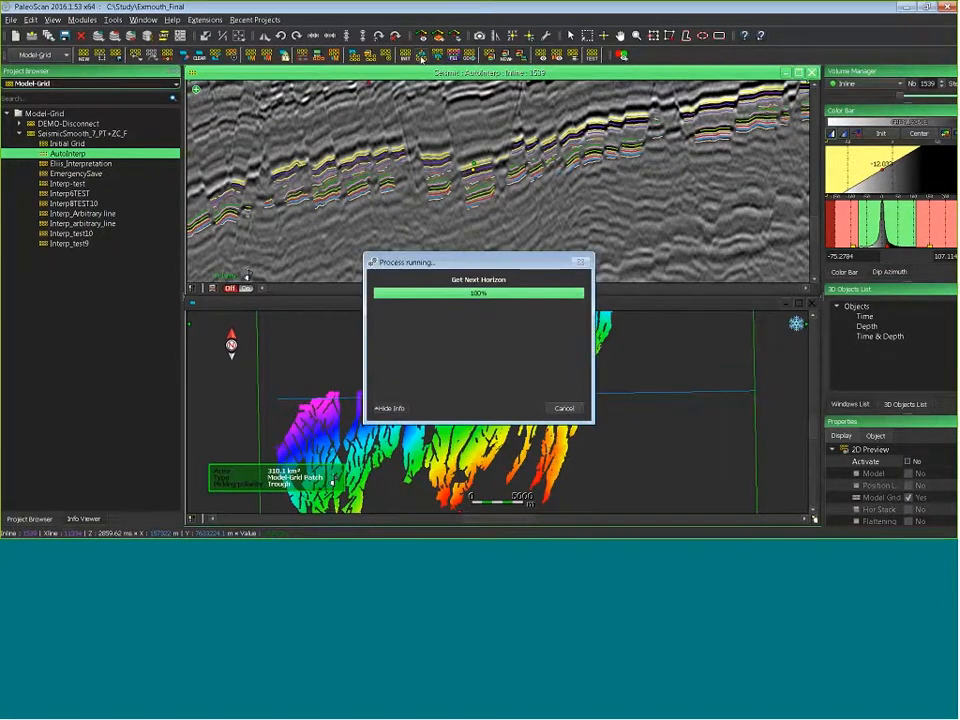
left_click(421, 58)
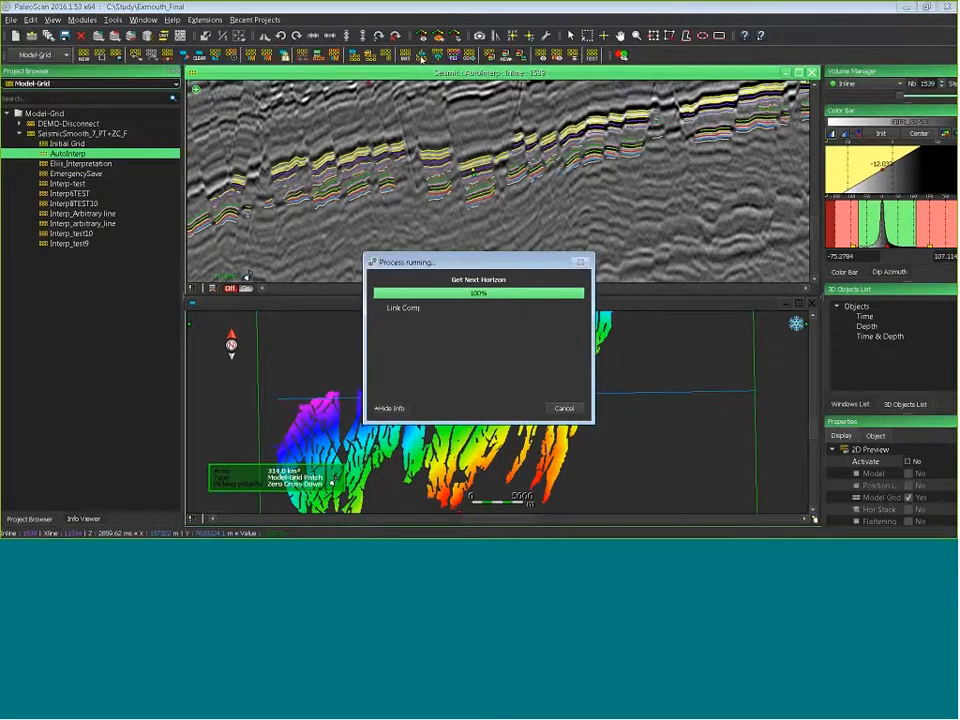
left_click(421, 58)
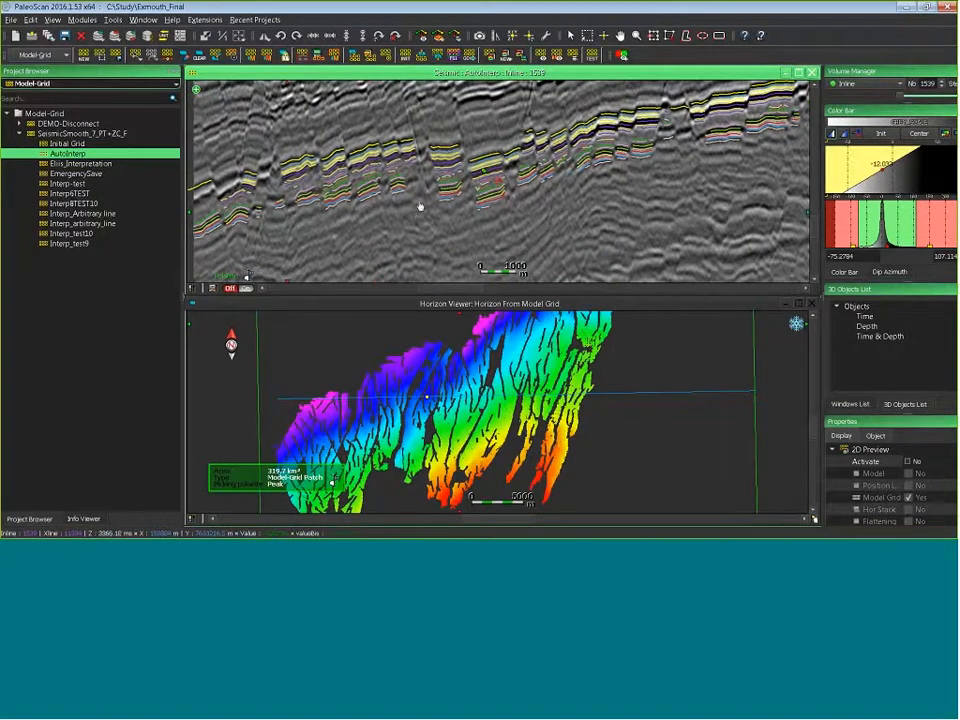
Link the missing patch near the western edge of the inline 1539 section to the current peak horizon
scroll(362, 156, "up", 3)
middle_click_drag(338, 170, 351, 181)
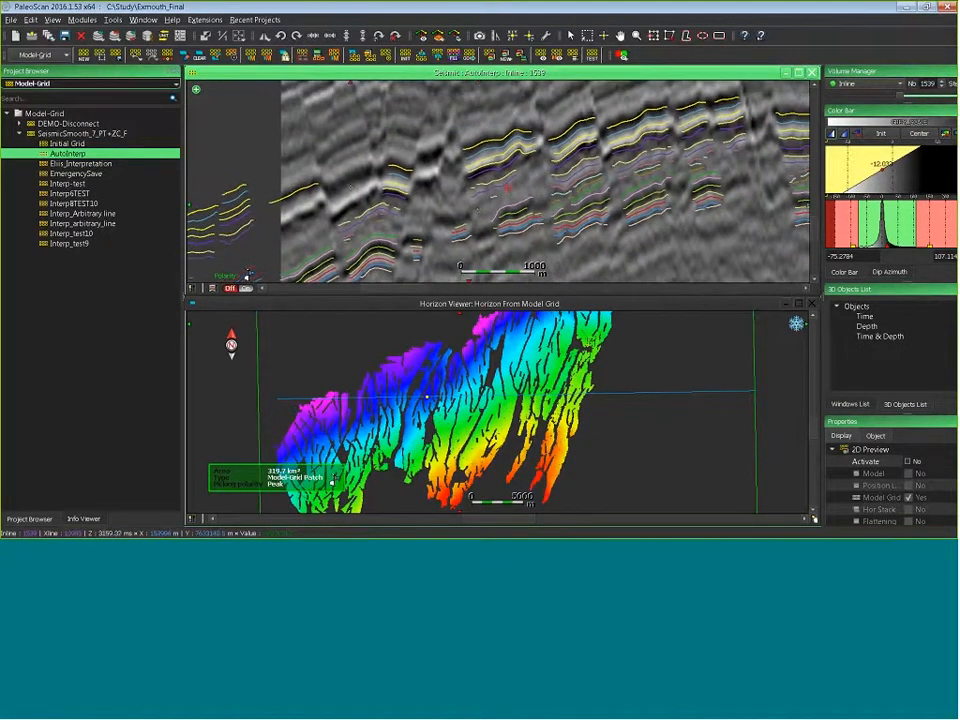
left_click(351, 181)
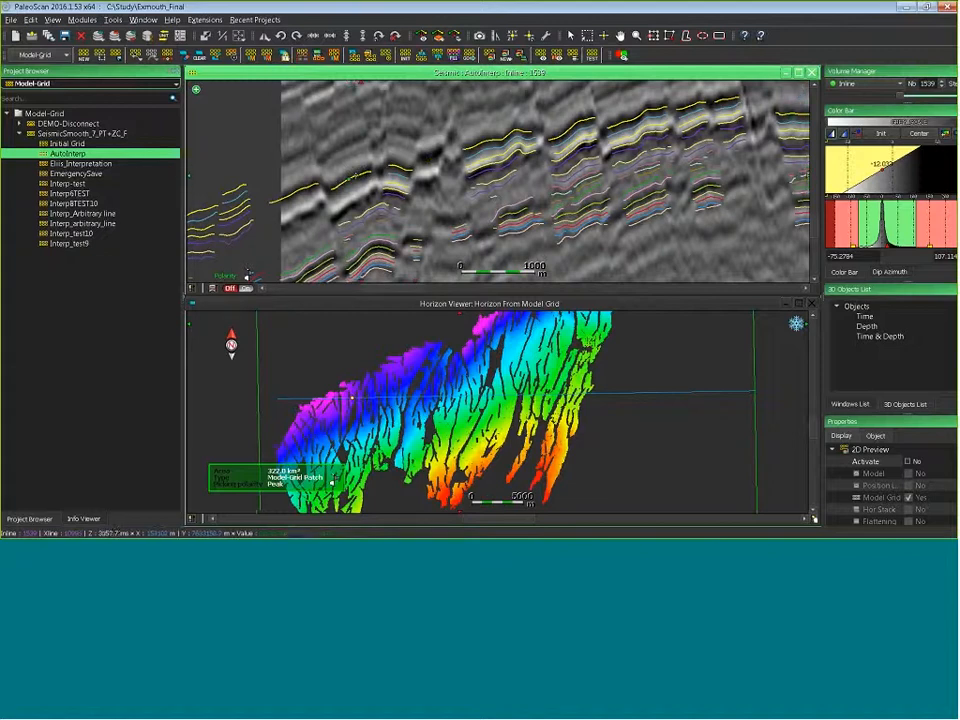
Run Get Next Horizon downward from the top peak through the following peak to the zero cross down horizon beneath it
left_click(437, 56)
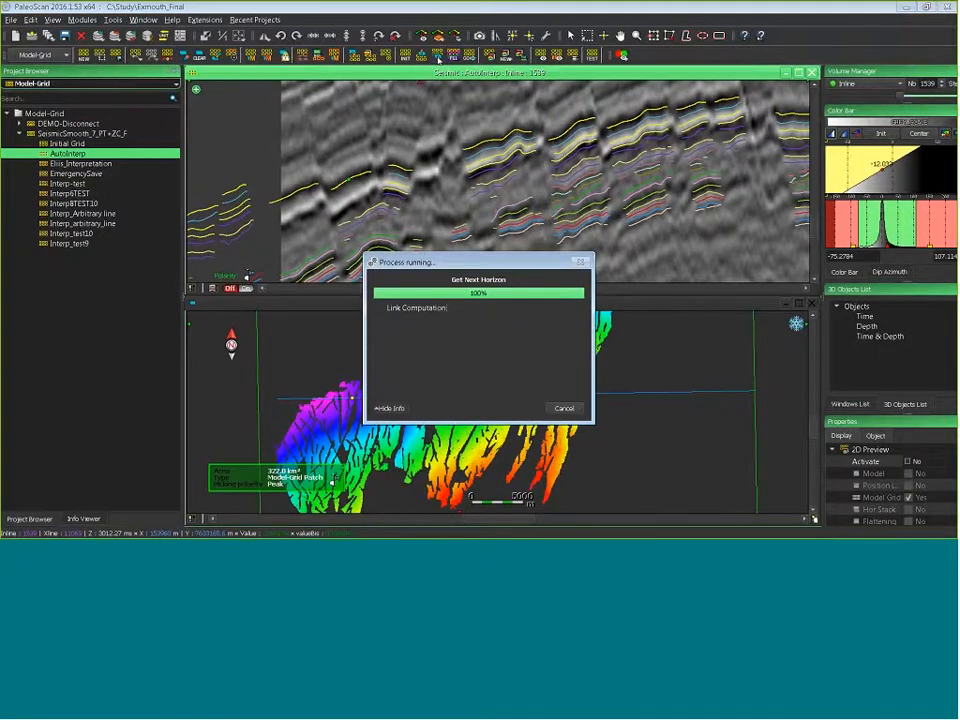
left_click(437, 56)
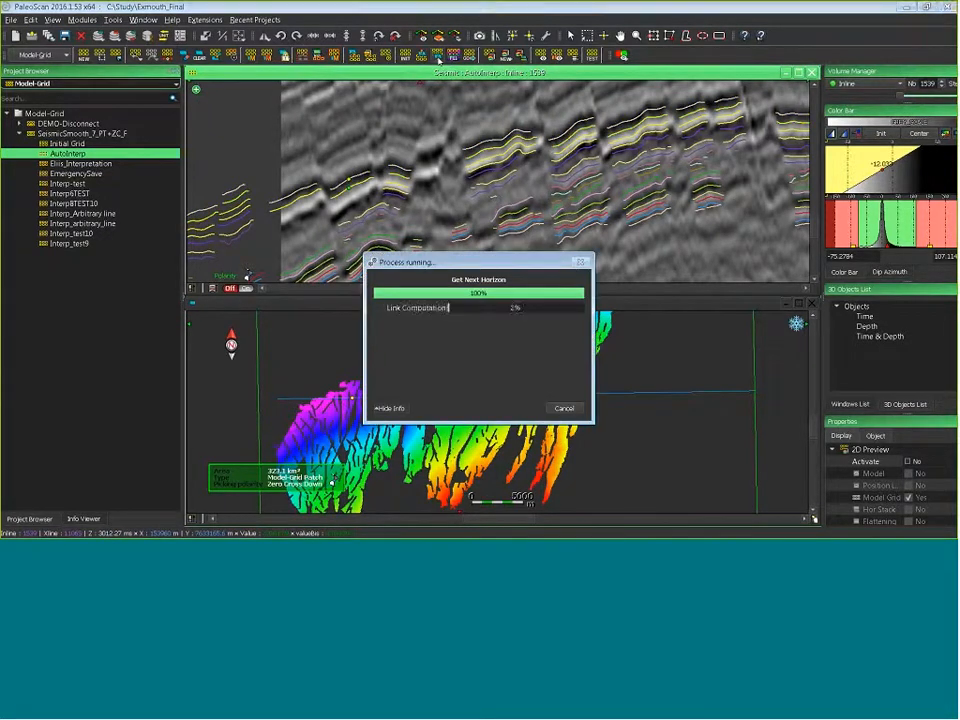
left_click(437, 57)
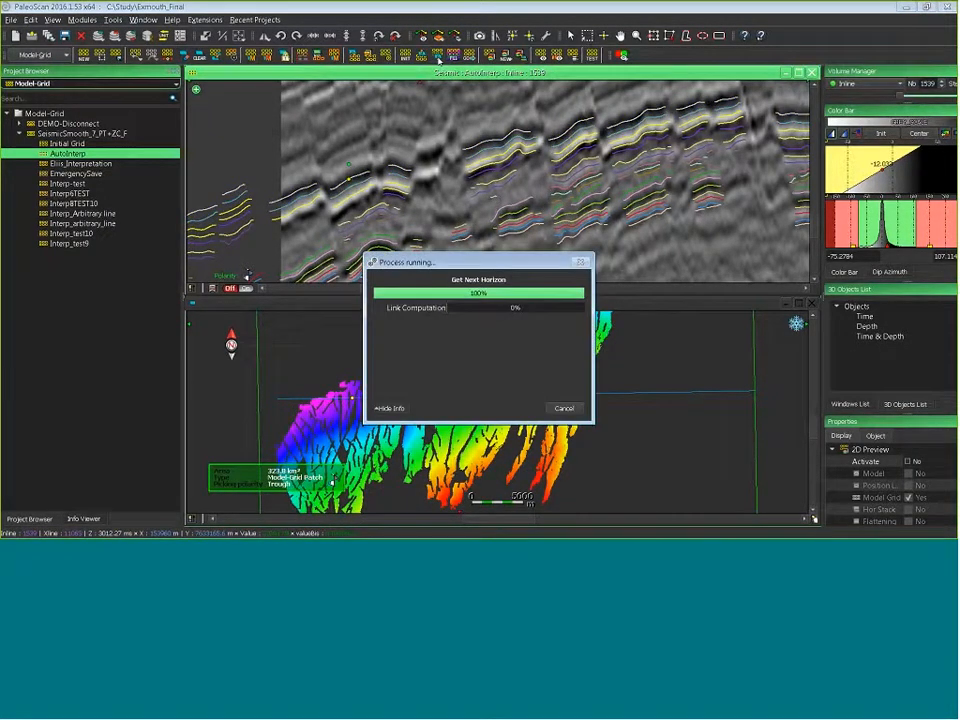
left_click(437, 57)
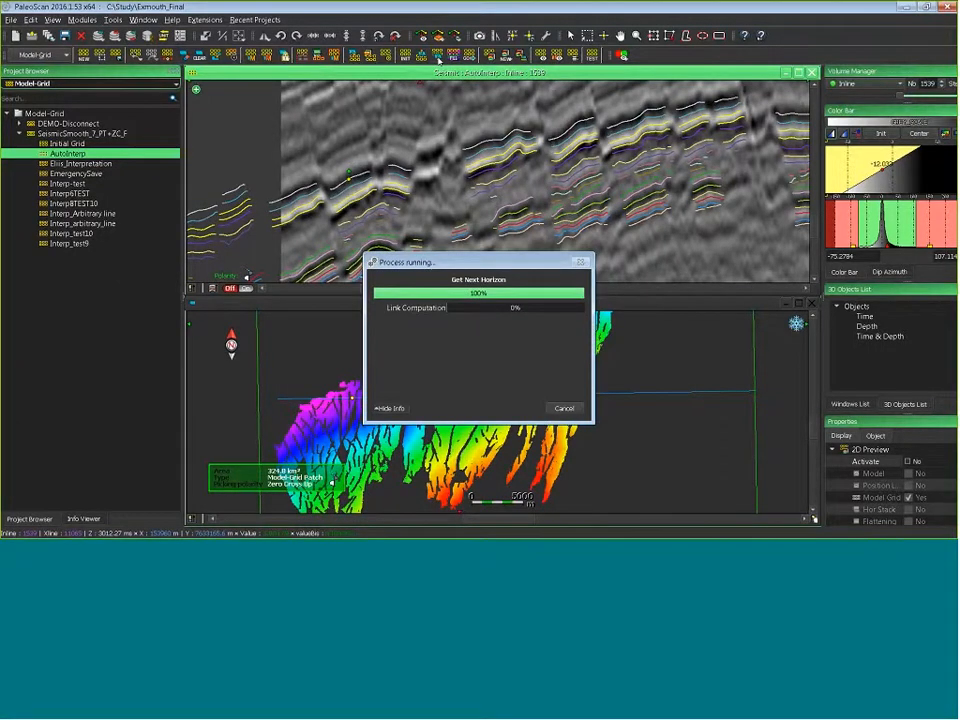
left_click(437, 57)
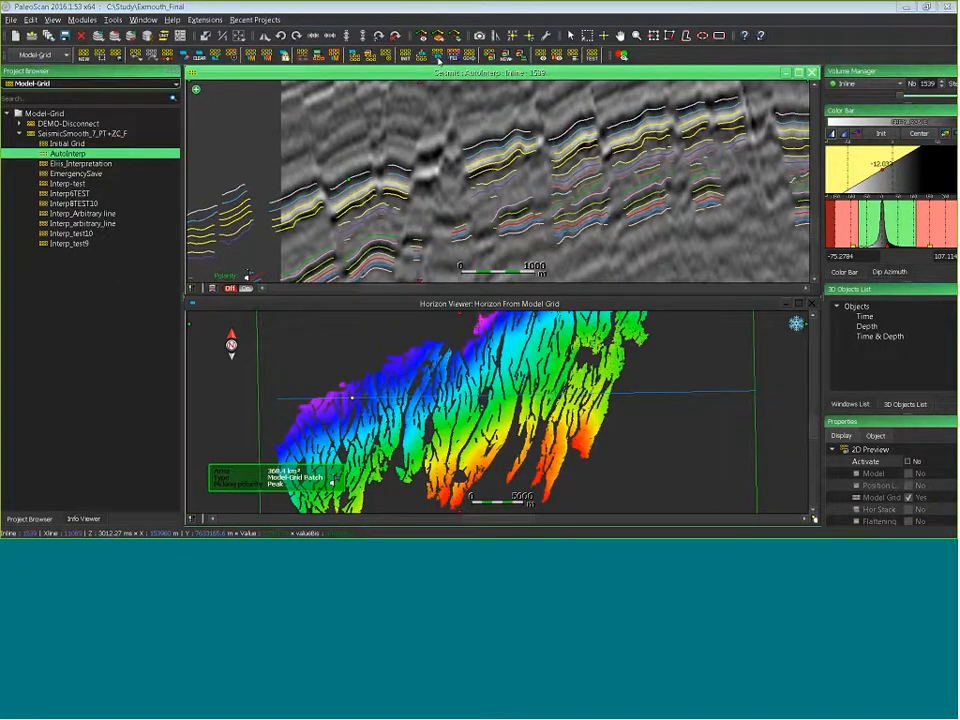
left_click(437, 57)
scroll(486, 172, "down", 1)
middle_click_drag(515, 183, 463, 165)
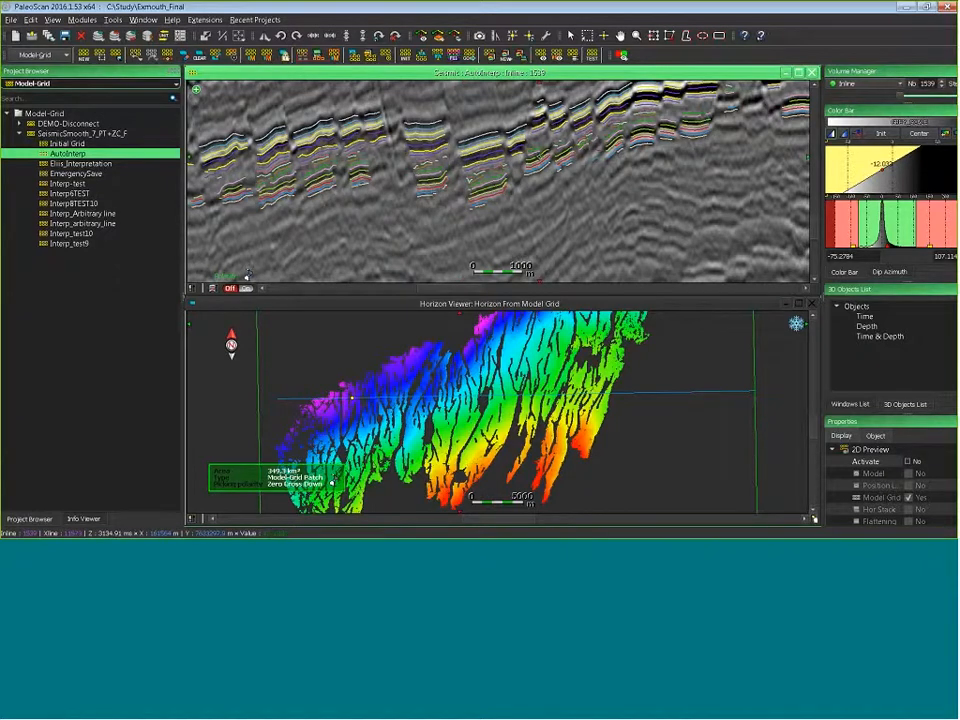
Activate the 2D preview on the seismic section, enable its position option and turn off its Model Grid display
left_click(908, 461)
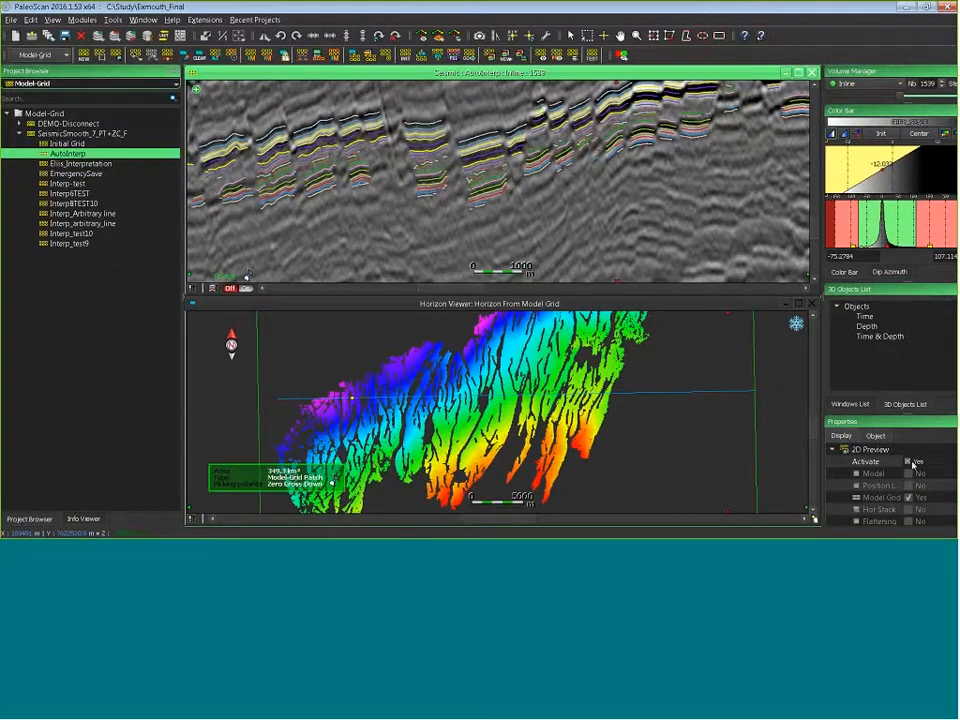
left_click(907, 485)
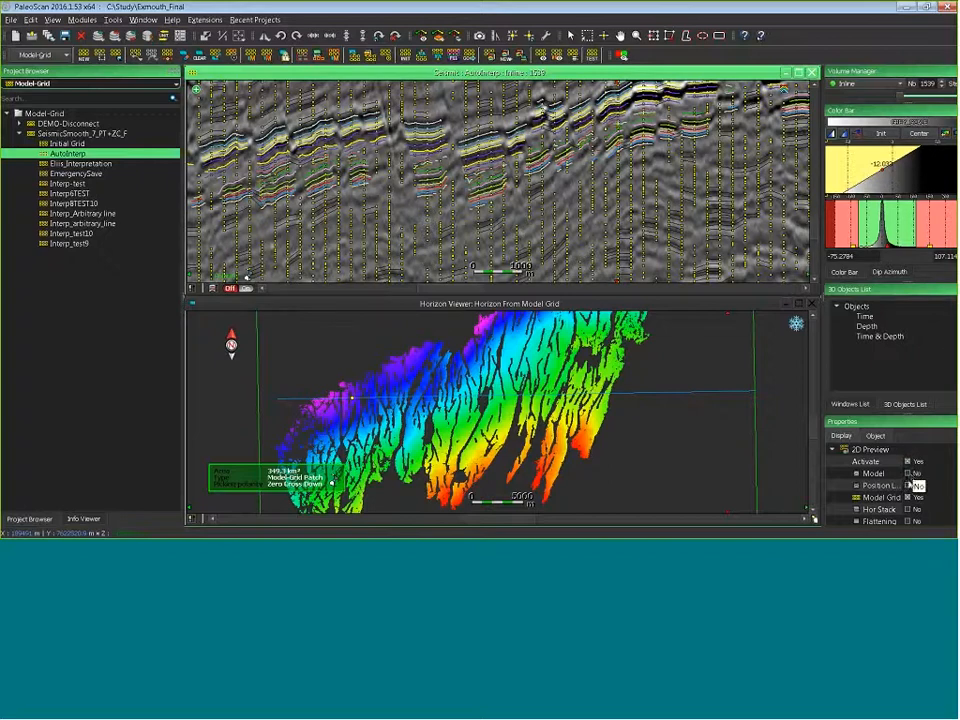
left_click(908, 497)
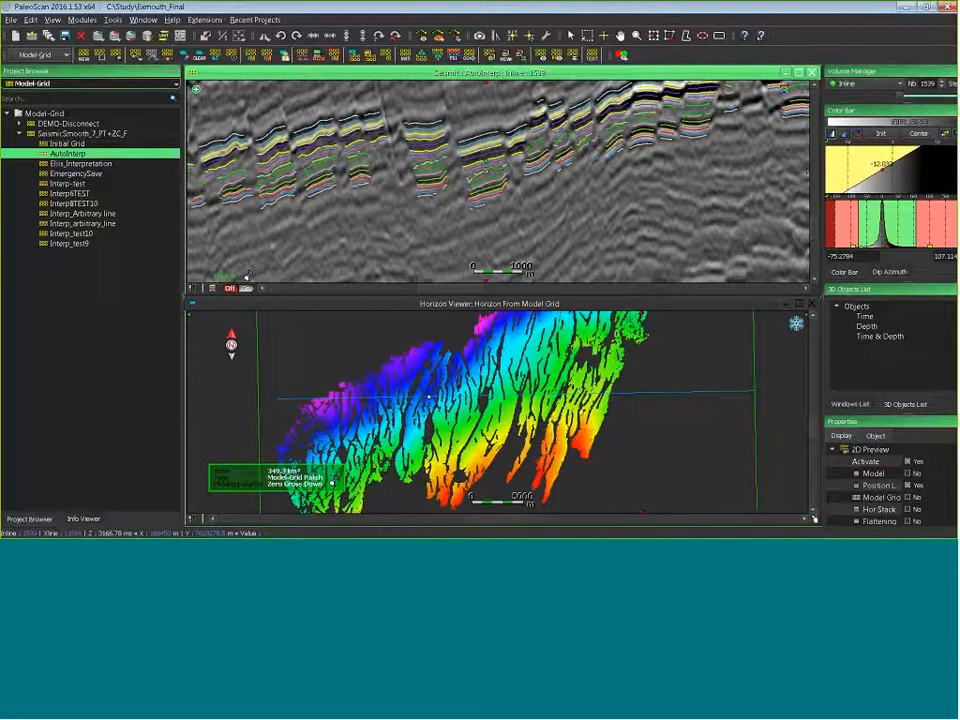
scroll(497, 155, "up", 4)
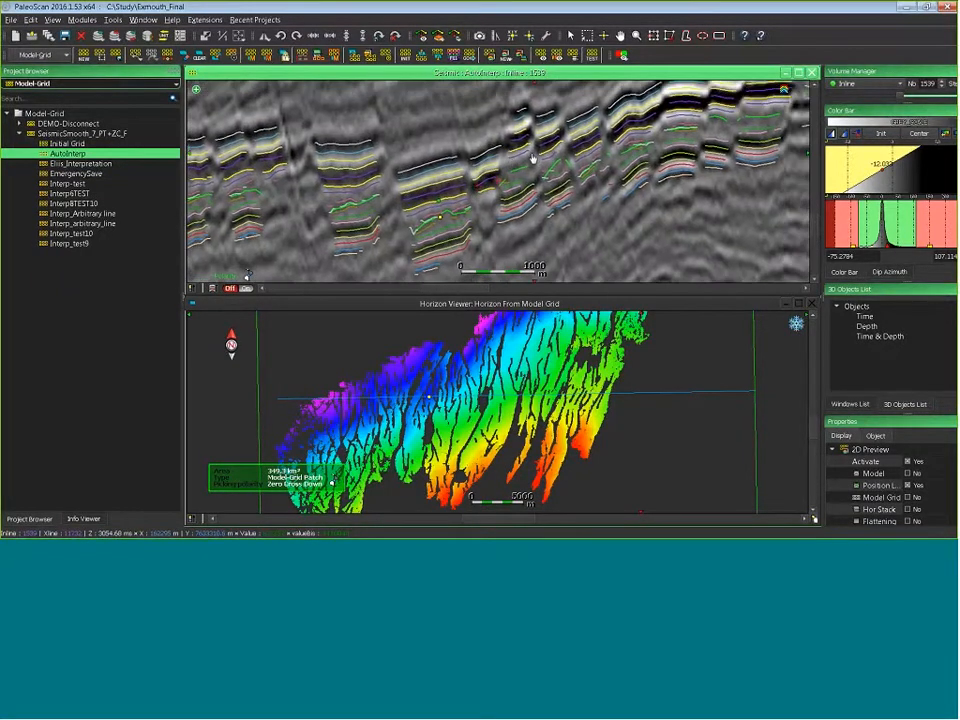
scroll(496, 155, "down", 4)
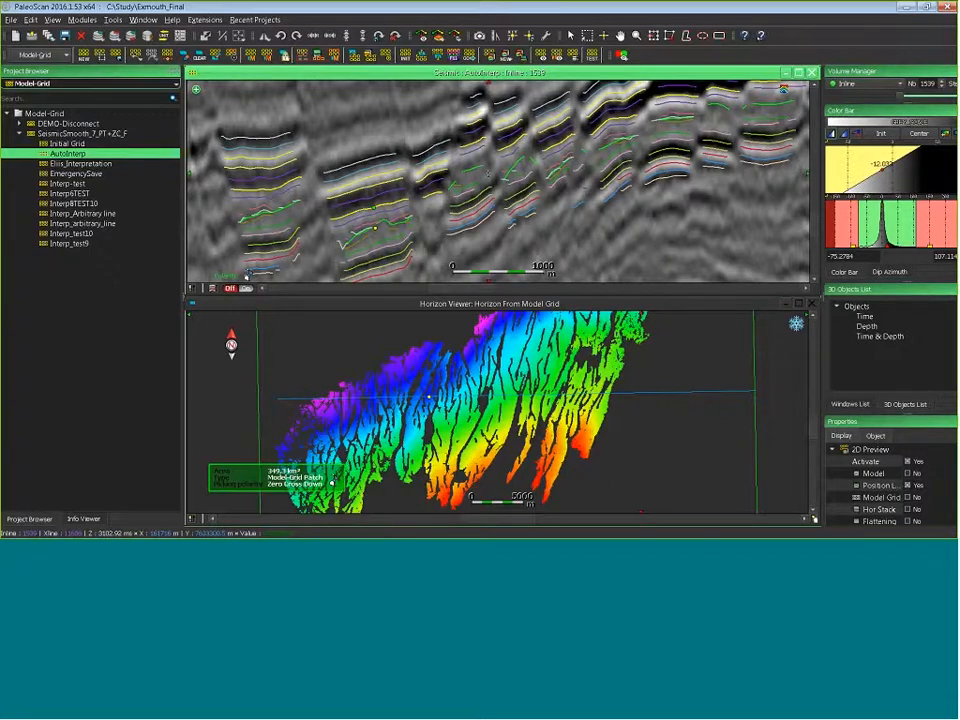
scroll(466, 205, "down", 5)
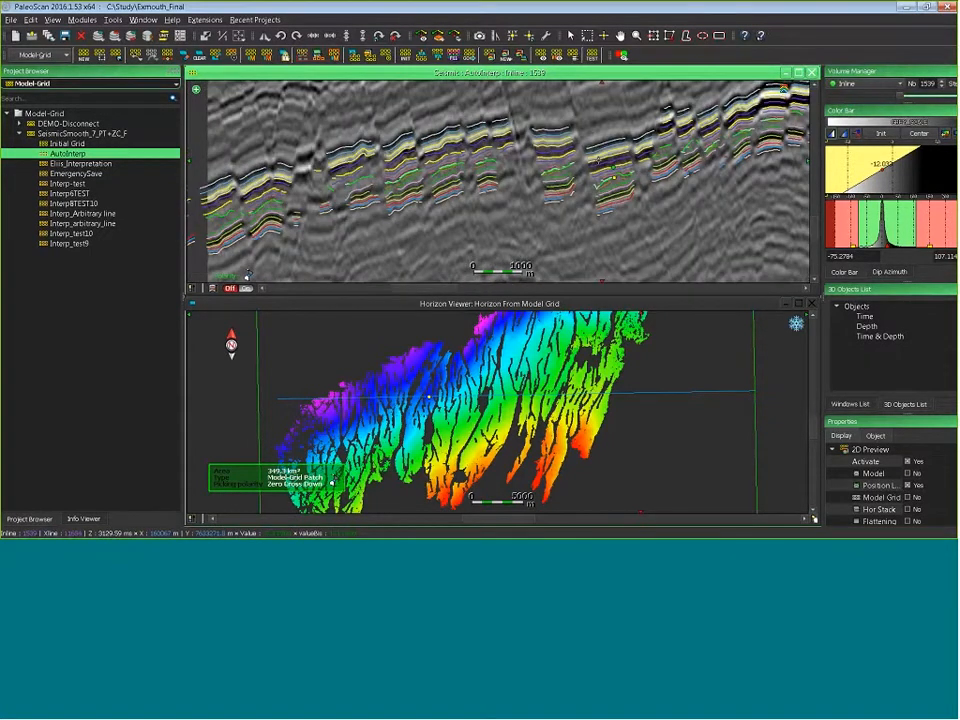
Close the AutoInterp seismic section and the horizon viewer without saving the modified interpretation
scroll(466, 205, "up", 3)
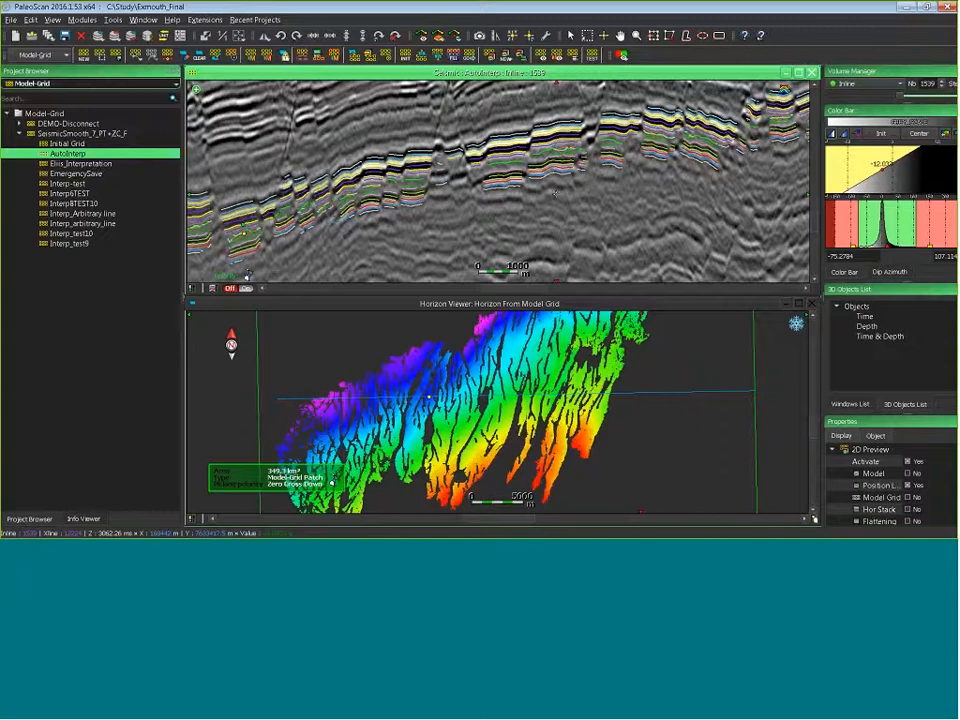
left_click(811, 72)
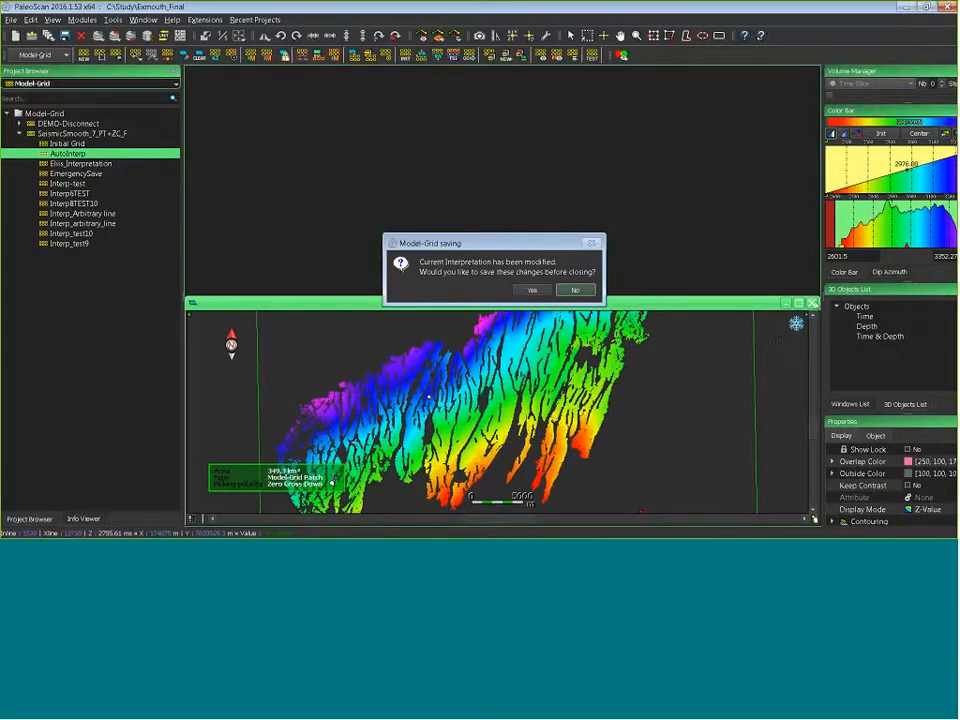
left_click(576, 290)
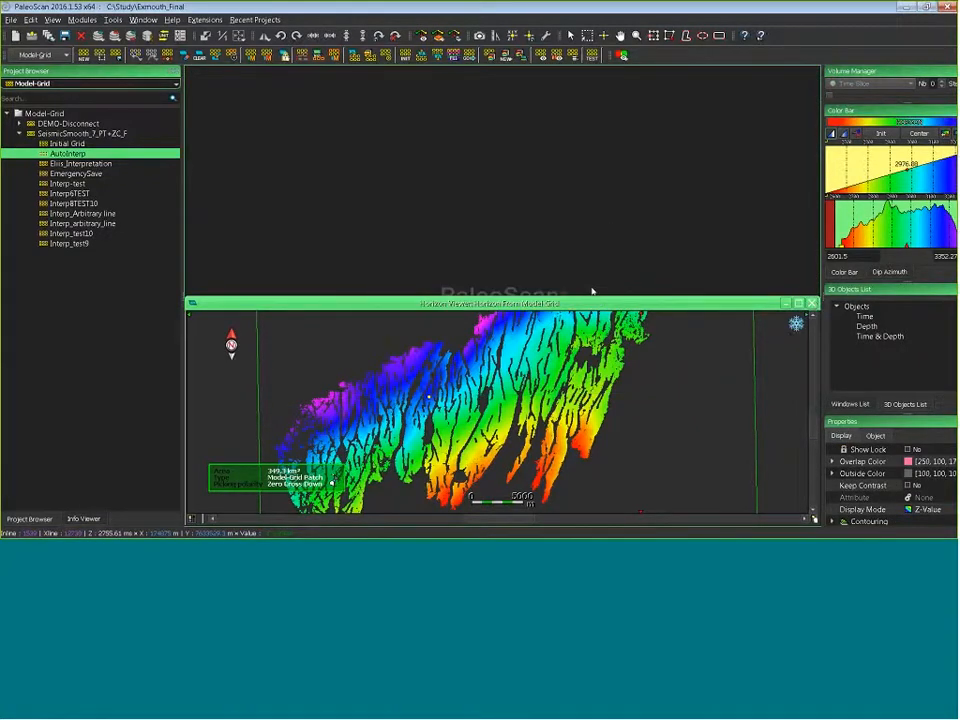
left_click(812, 302)
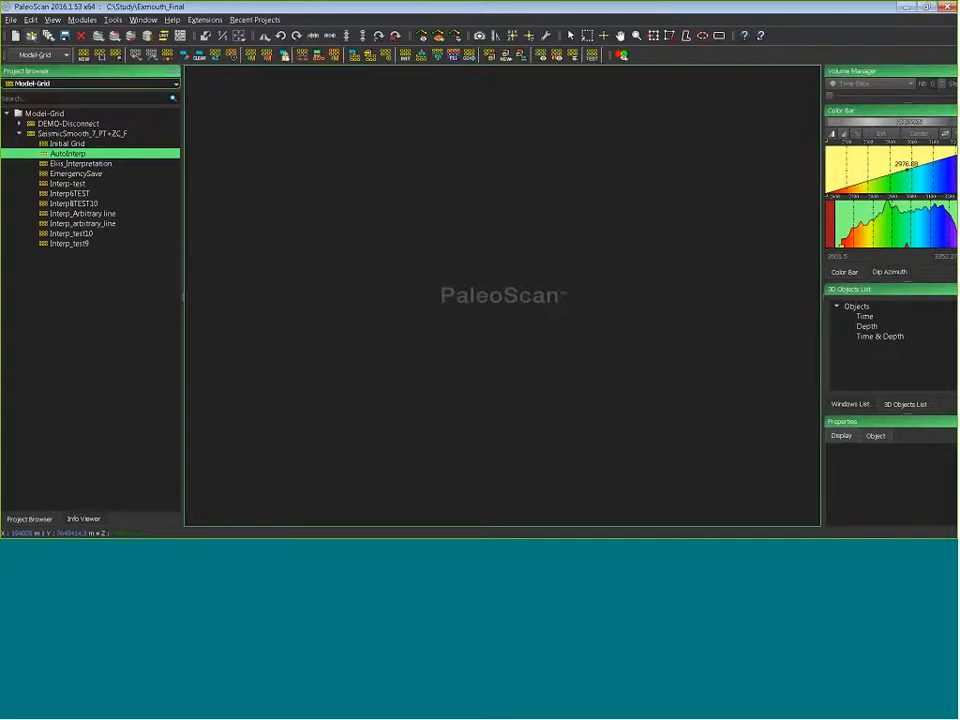
Open the K05_Advanced_Interpretation project without saving the current session
left_click(30, 35)
left_click(310, 183)
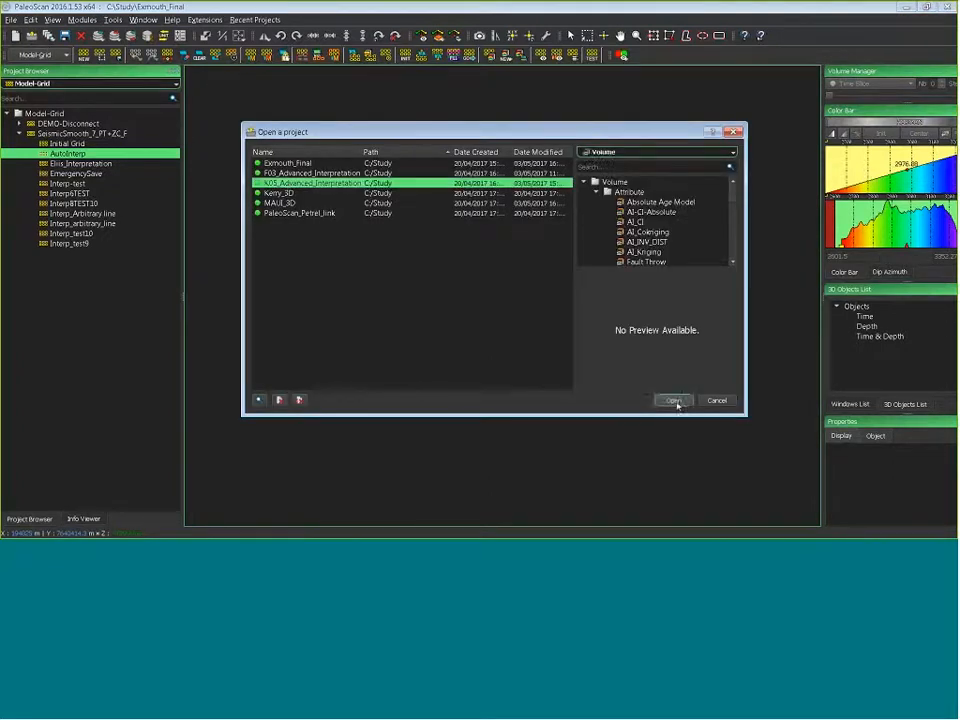
left_click(673, 400)
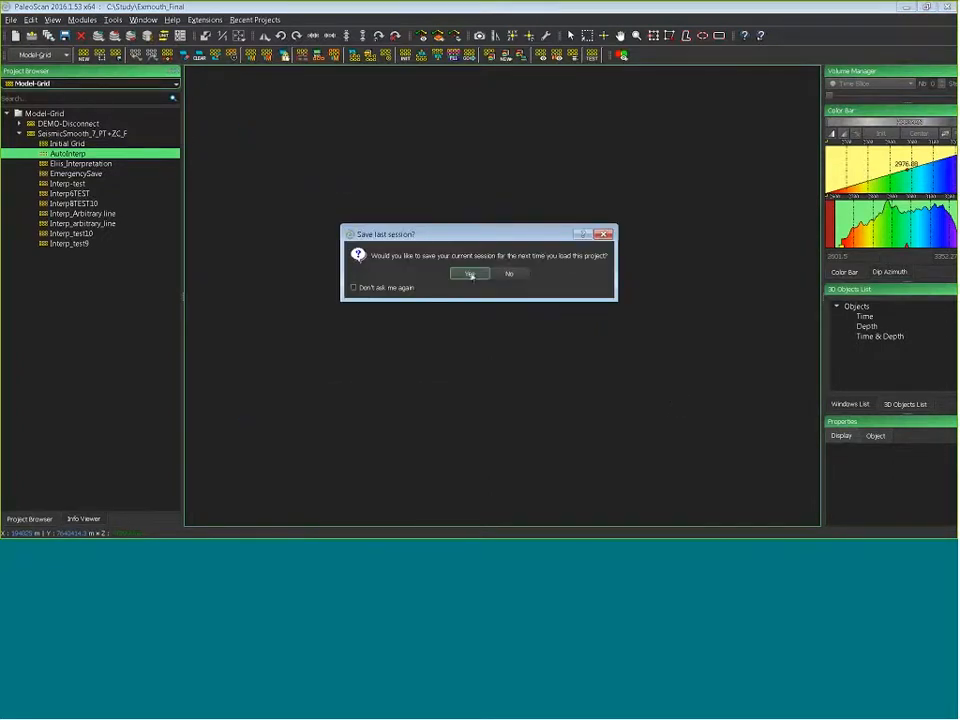
left_click(509, 273)
left_click(510, 272)
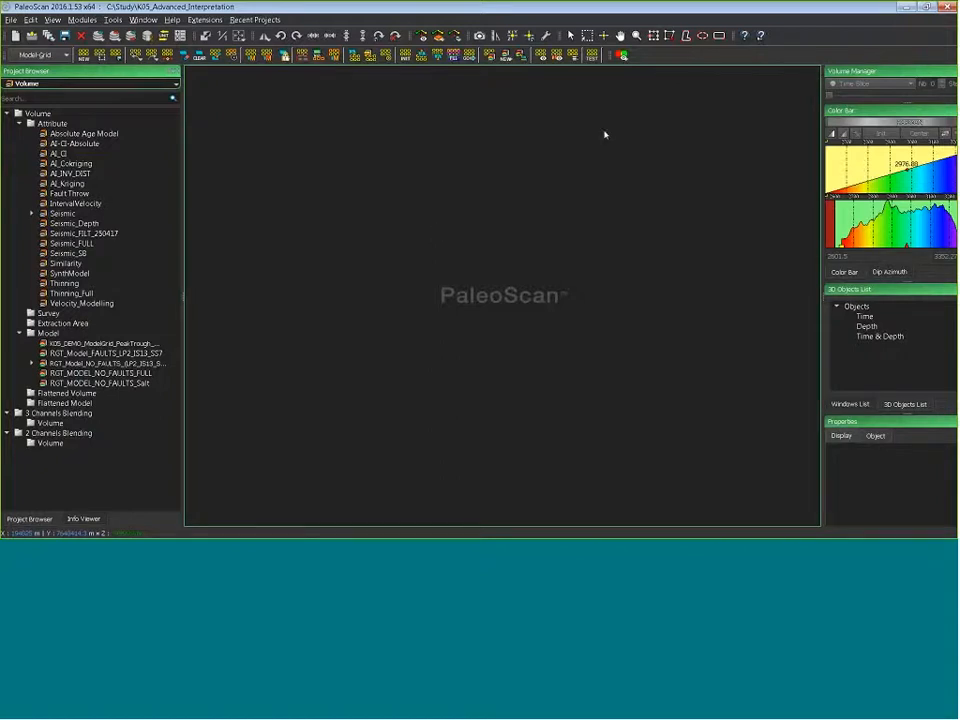
Create a volume blending viewer with Seismic as the first channel and Thinning as the second channel
left_click(622, 56)
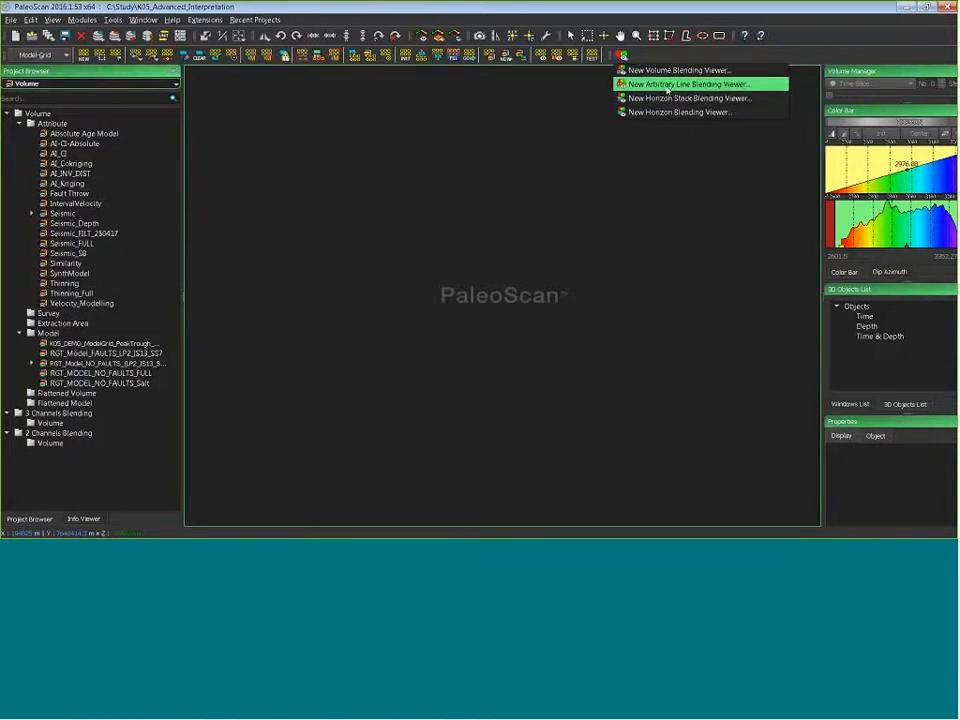
left_click(669, 73)
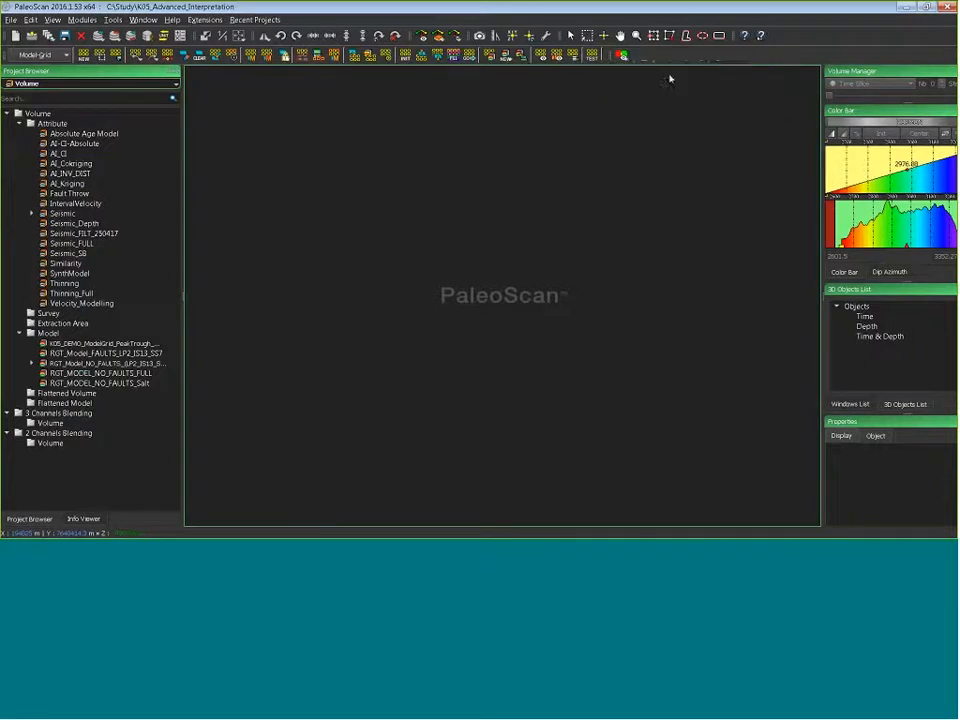
left_click_drag(583, 362, 744, 527)
left_click_drag(62, 213, 276, 185)
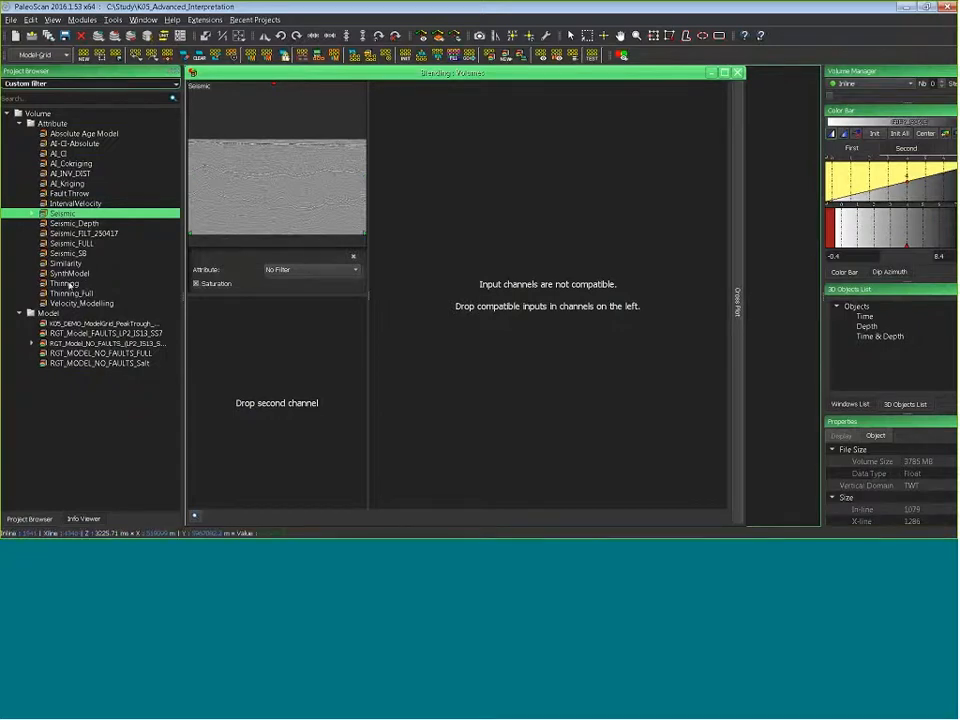
left_click_drag(70, 287, 279, 369)
Set the blend to 71% Seismic and 29% Thinning, and apply the RMS Amplitude attribute to the Seismic channel
left_click_drag(384, 297, 380, 161)
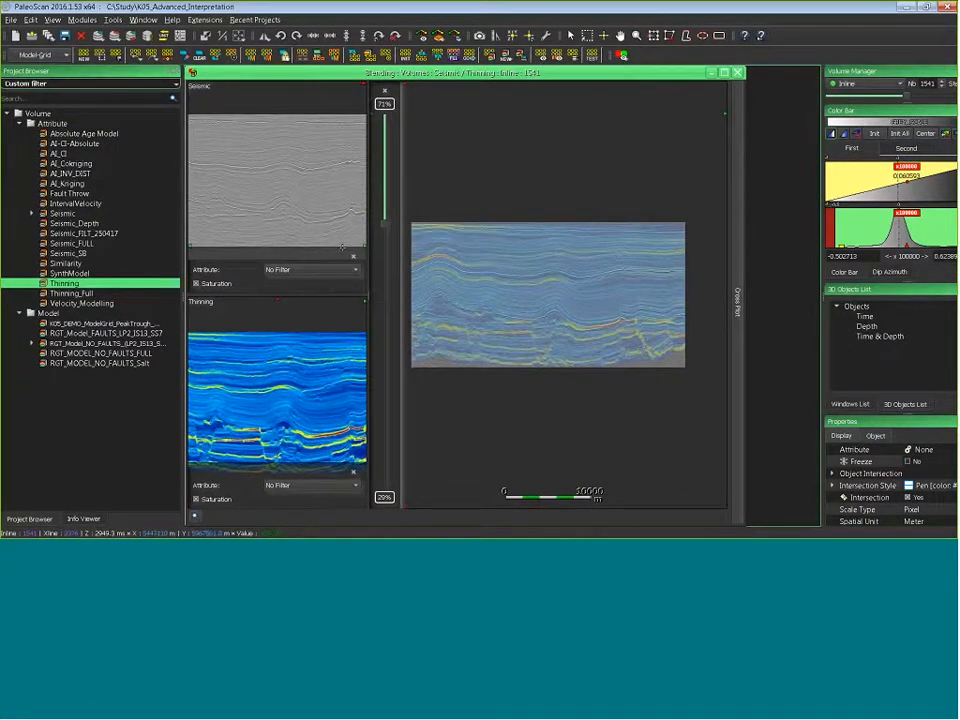
left_click(310, 269)
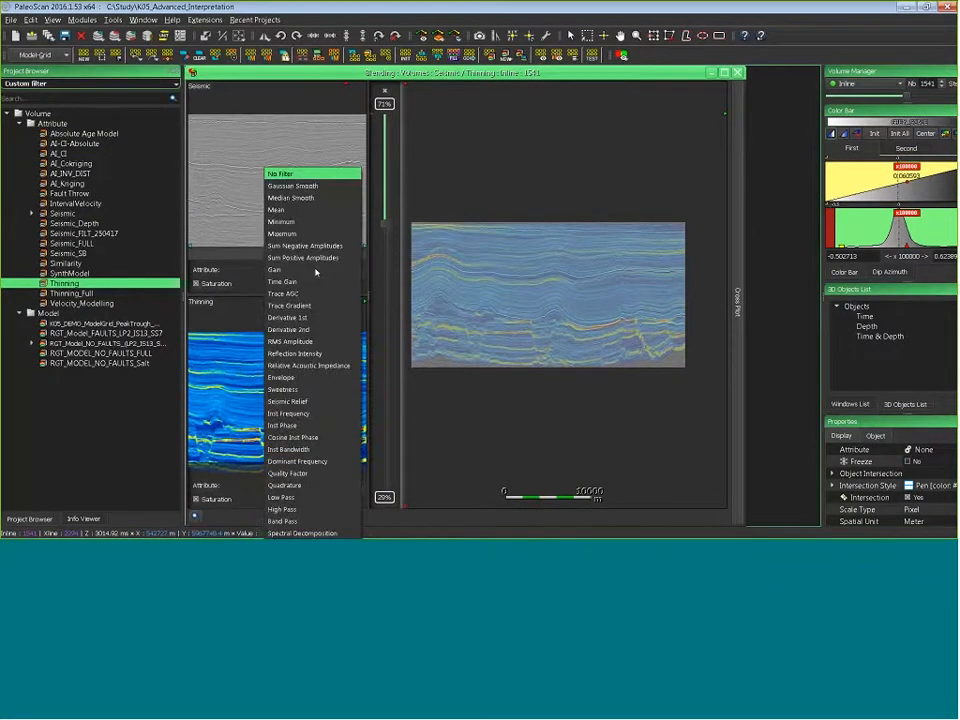
left_click(295, 341)
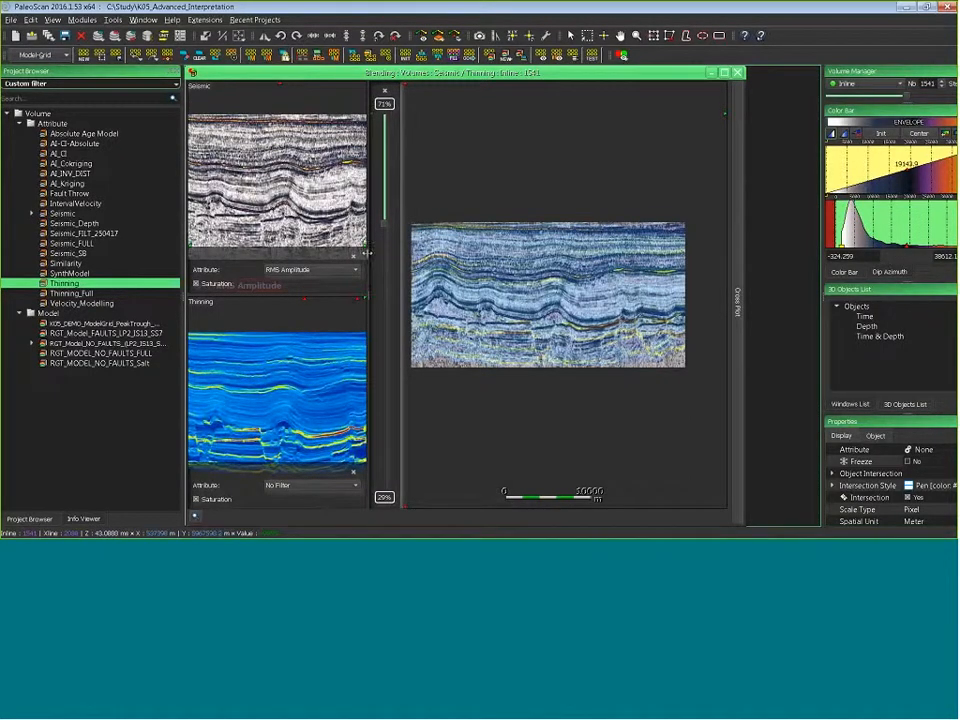
scroll(585, 239, "down", 3)
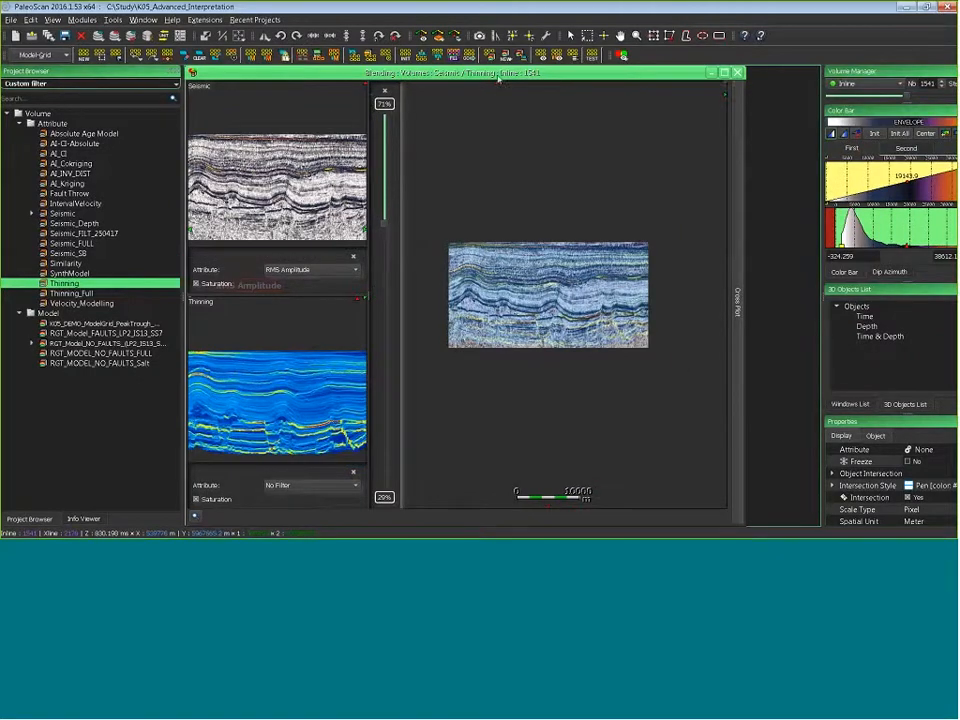
Display the blended Seismic and Thinning section in the 3D viewer and inspect it up close
right_click(498, 77)
left_click(532, 94)
left_click_drag(476, 254, 545, 222)
scroll(495, 300, "up", 2)
scroll(495, 290, "up", 6)
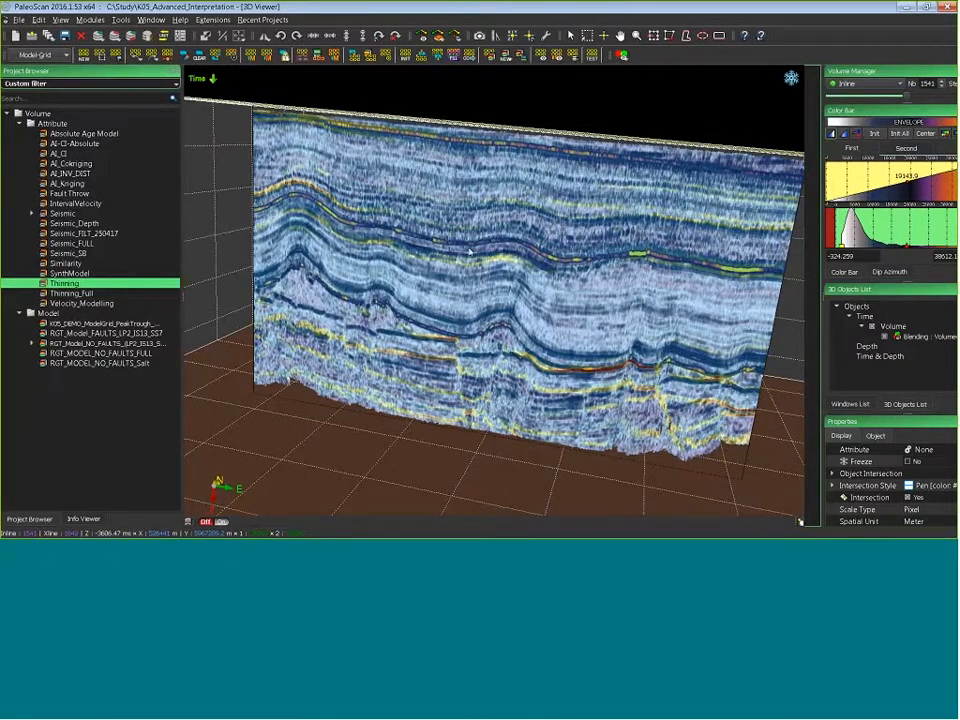
left_click(470, 252)
left_click_drag(203, 218, 203, 138)
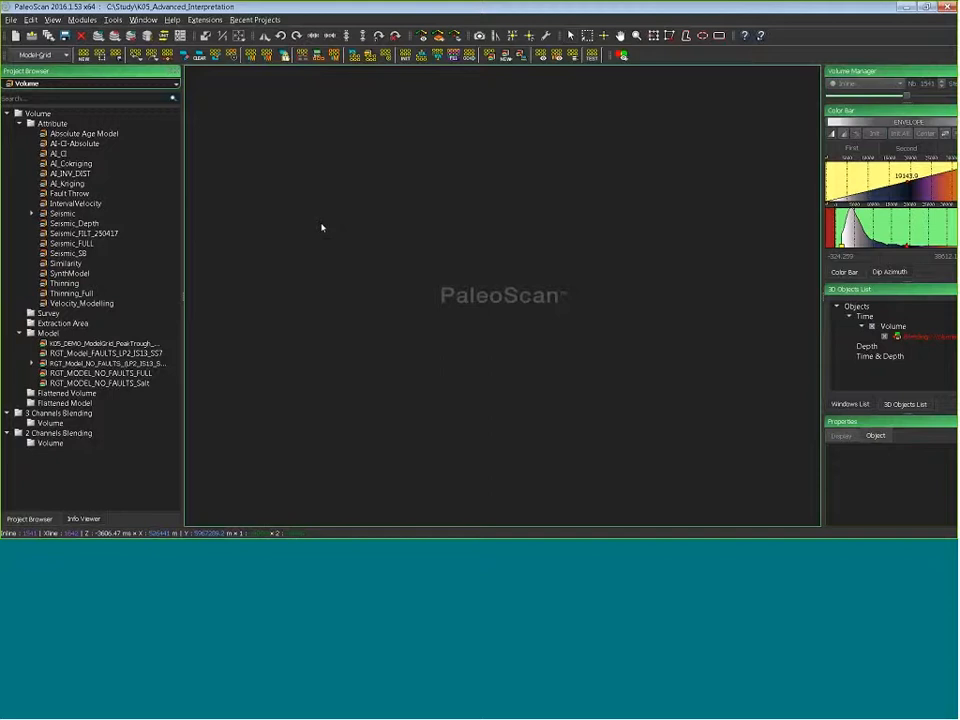
Create a new volume blending viewer with AI_Cokriging as the first channel and IntervalVelocity as the second channel
left_click(621, 56)
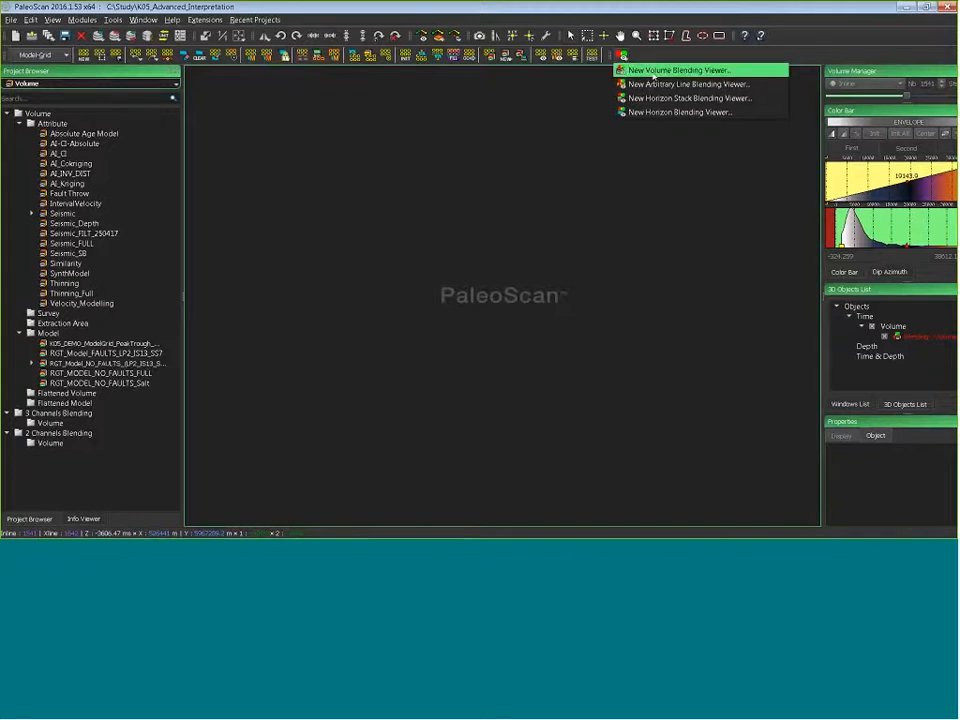
left_click(652, 73)
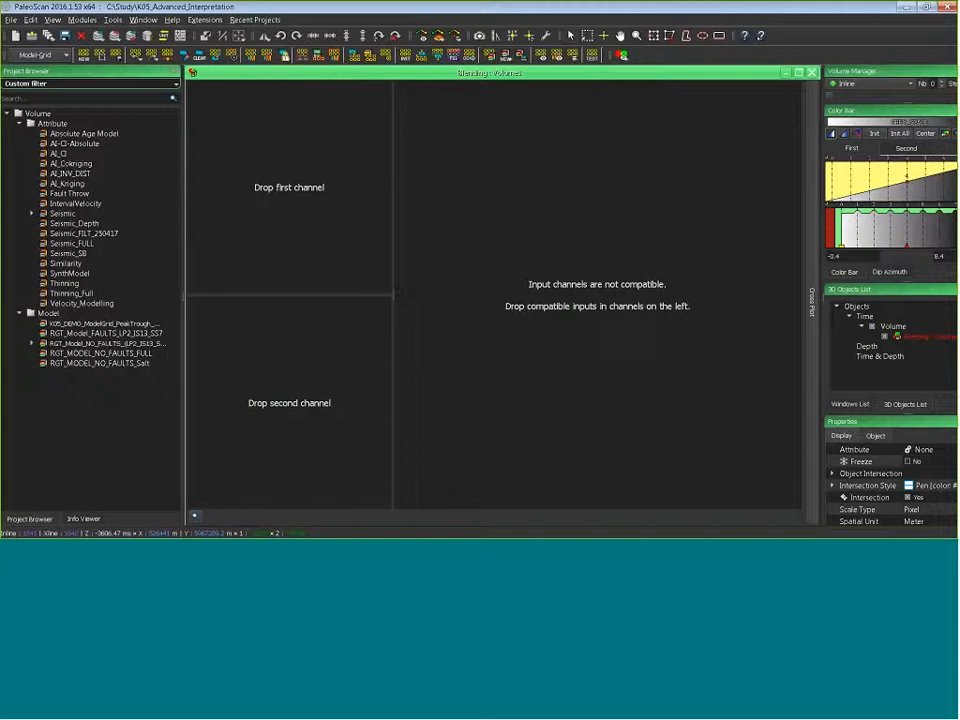
left_click_drag(70, 163, 255, 192)
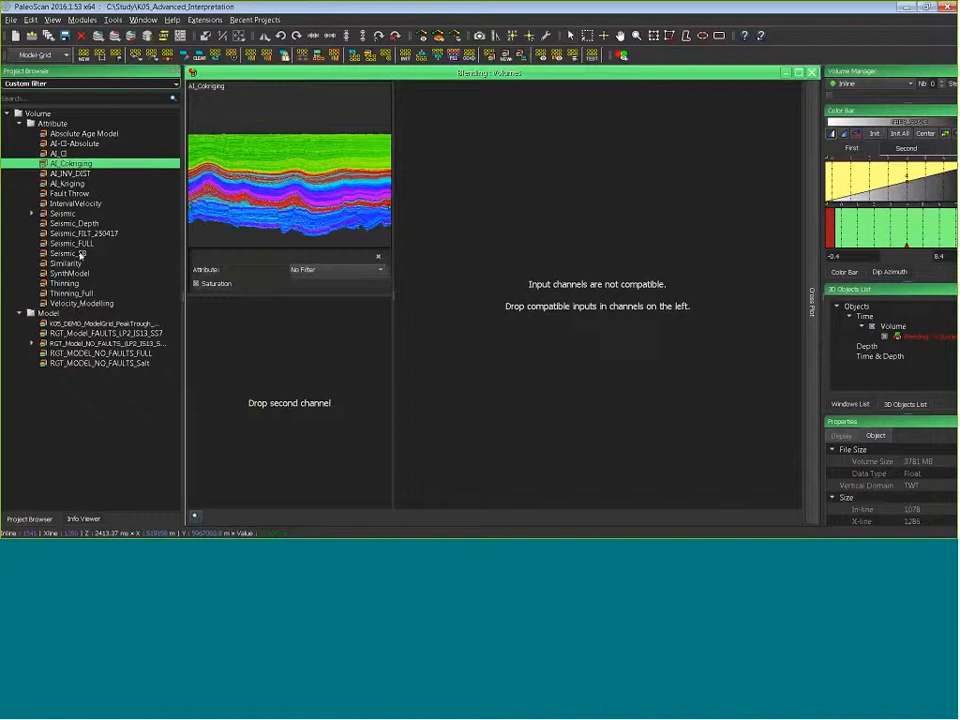
left_click(75, 204)
left_click_drag(73, 209, 260, 375)
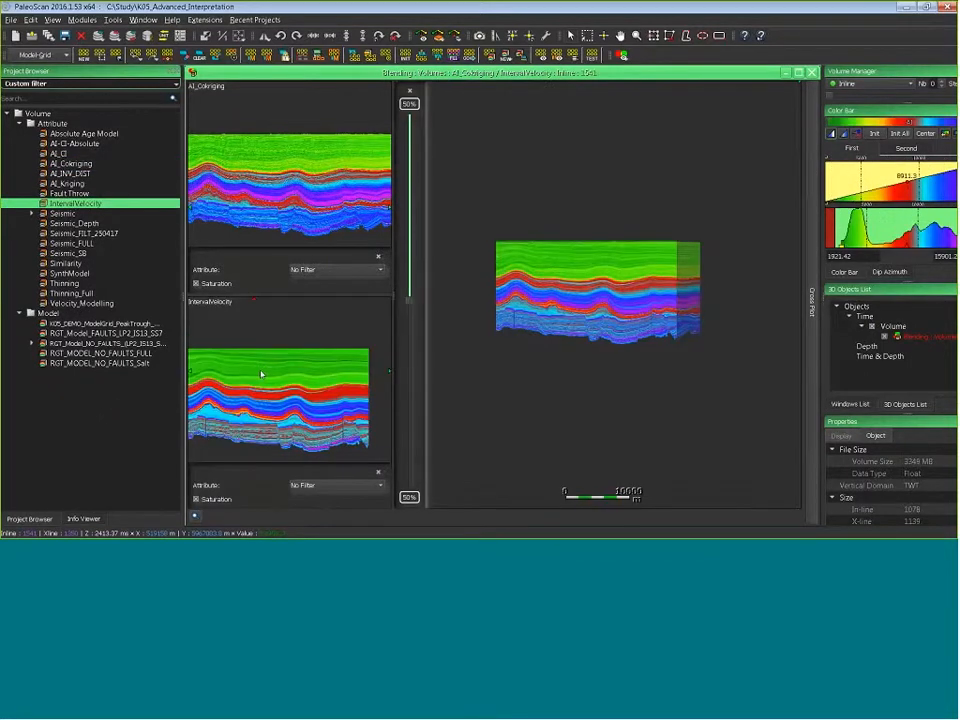
Inspect the AI_Cokriging and IntervalVelocity blend, open its cross plot and maximize the blending viewer
scroll(615, 323, "up", 5)
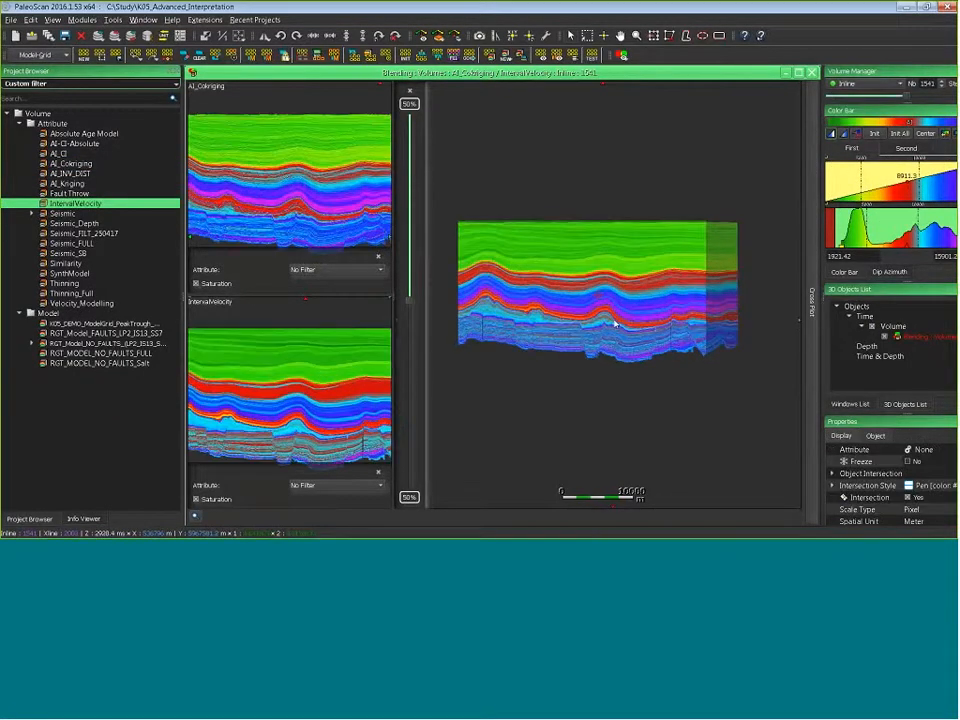
middle_click_drag(604, 345, 606, 299)
scroll(606, 299, "up", 8)
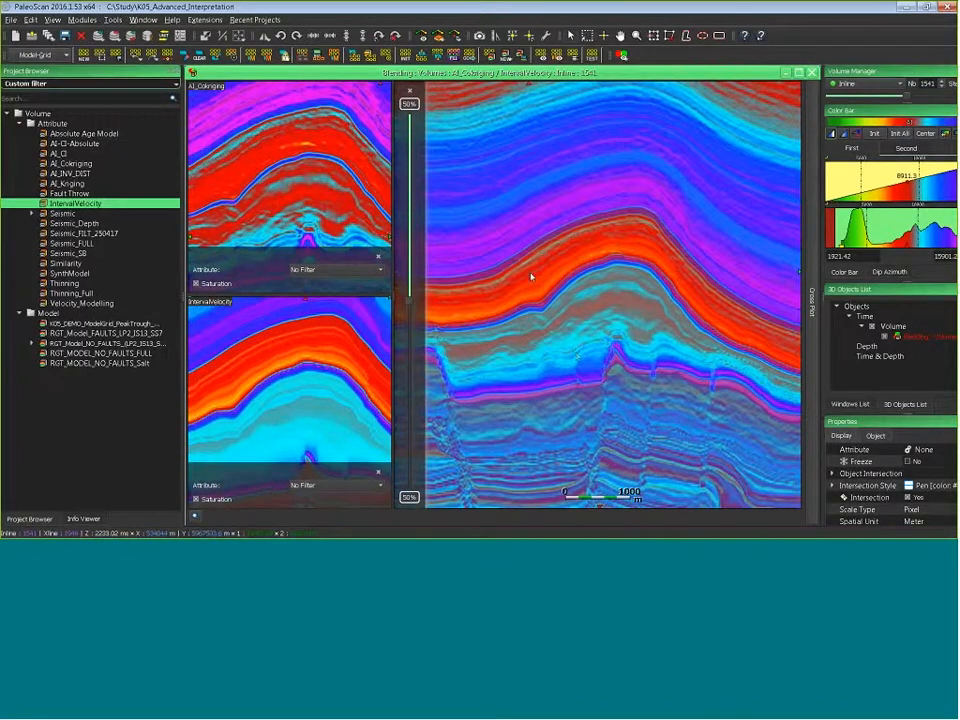
scroll(527, 237, "down", 8)
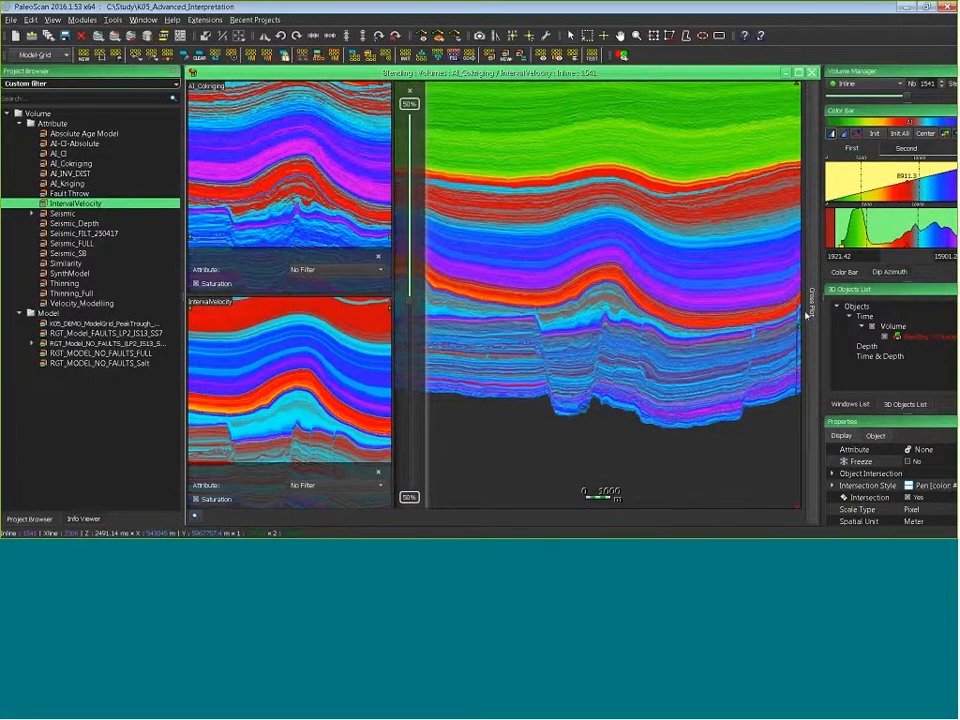
left_click(811, 300)
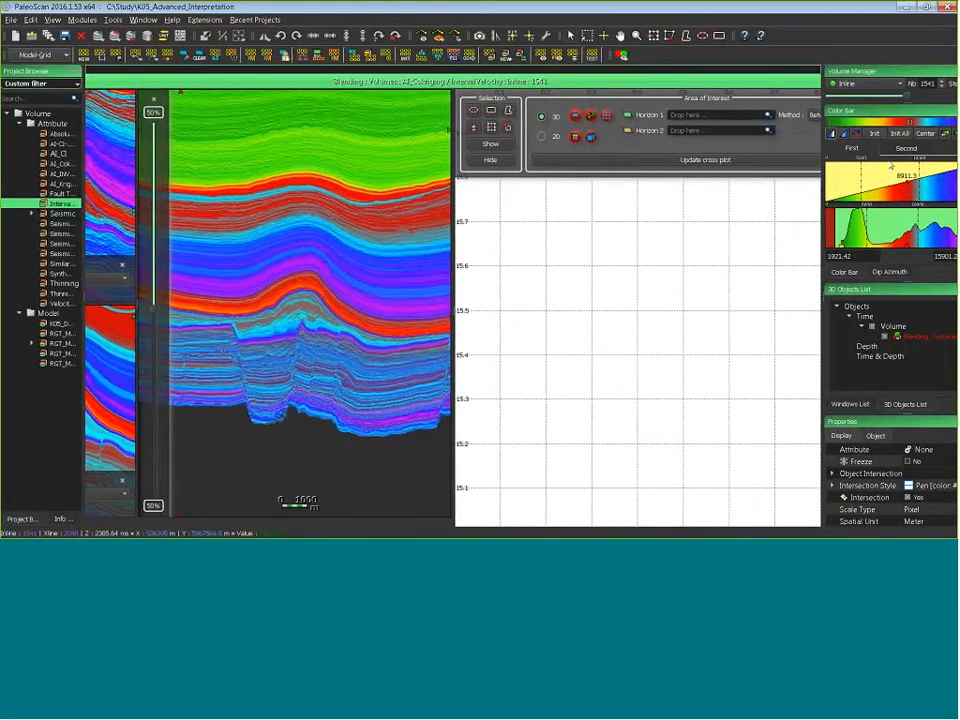
left_click_drag(838, 243, 855, 244)
left_click_drag(742, 83, 612, 107)
left_click(779, 105)
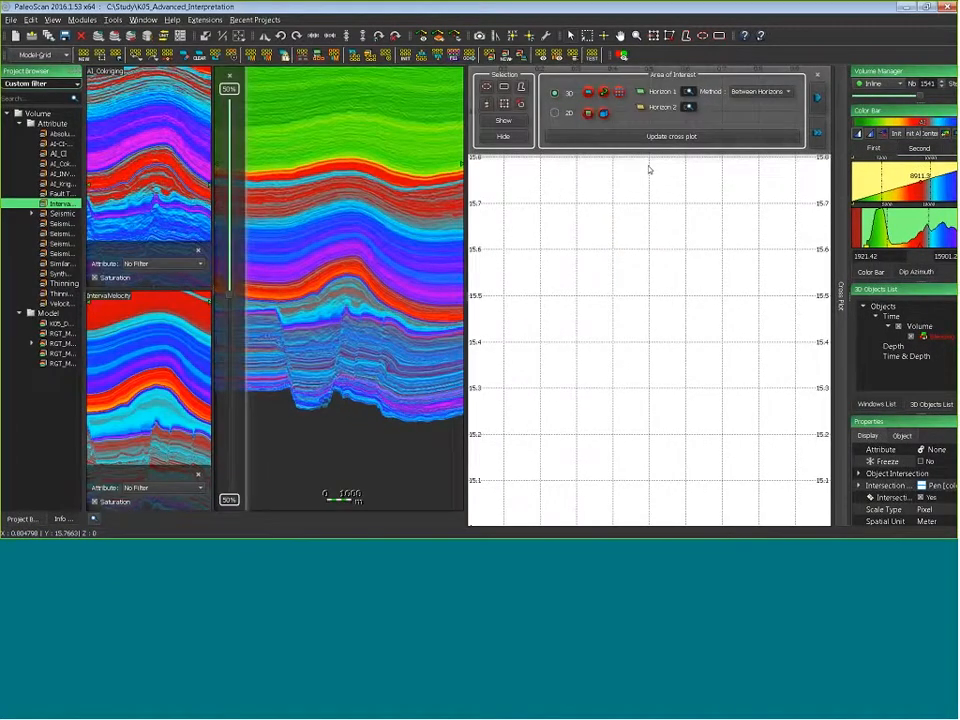
Set the cross plot's area of interest to 2D using the whole image and compute the cross plot
middle_click_drag(343, 164, 364, 252)
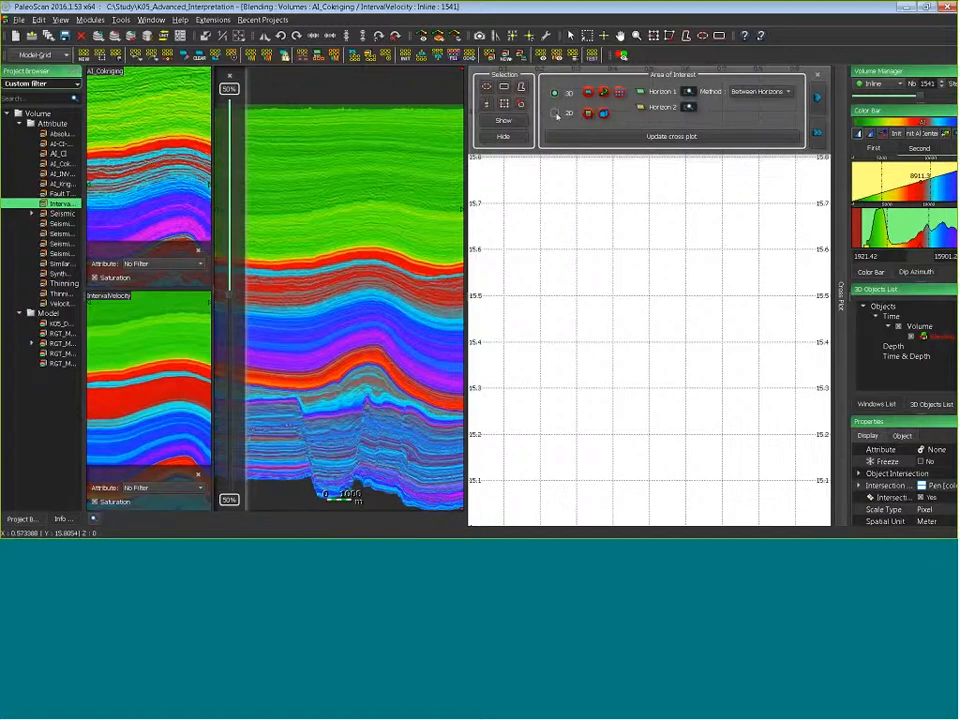
left_click(556, 114)
scroll(360, 245, "down", 5)
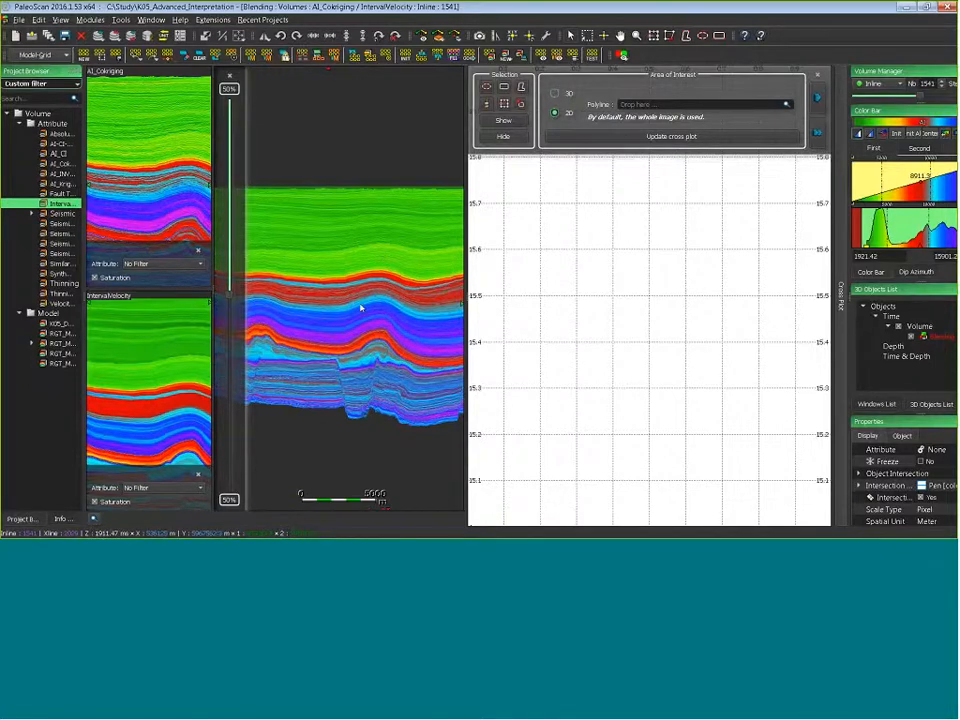
left_click(688, 137)
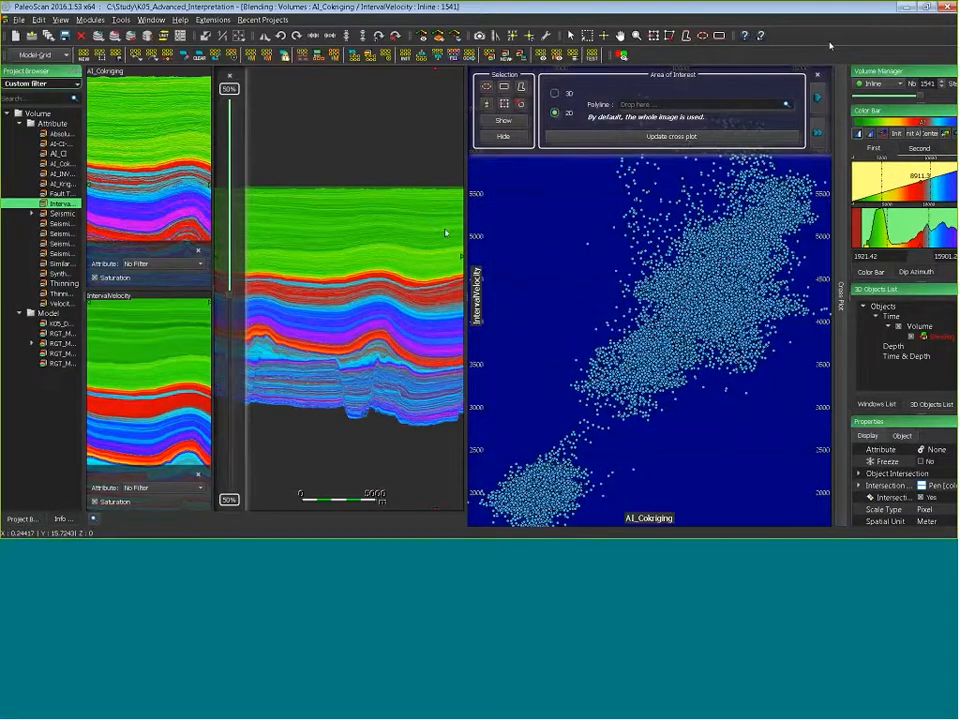
Step the blended section through the inlines to inline 1650 and update the cross plot
scroll(378, 271, "up", 5)
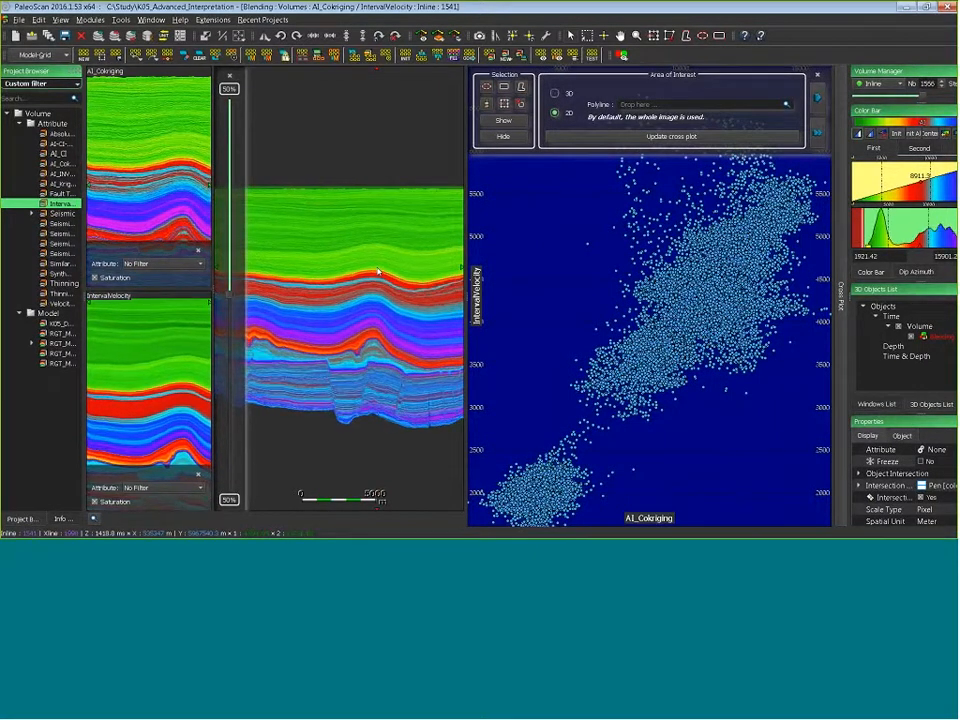
scroll(378, 271, "down", 7)
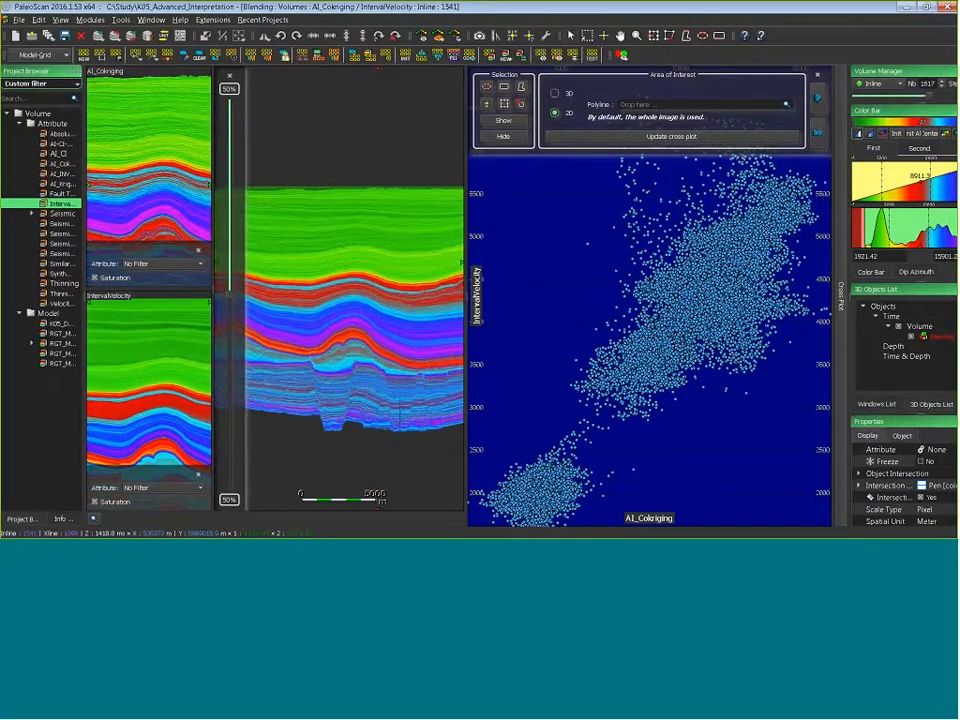
scroll(340, 289, "up", 2)
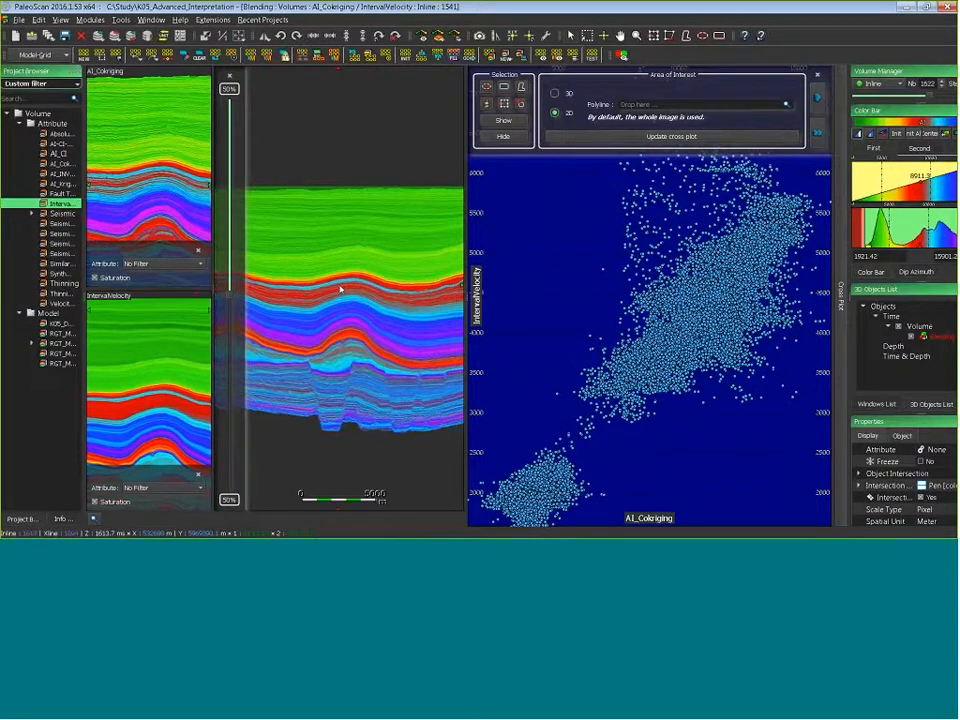
scroll(340, 289, "up", 2)
left_click(647, 141)
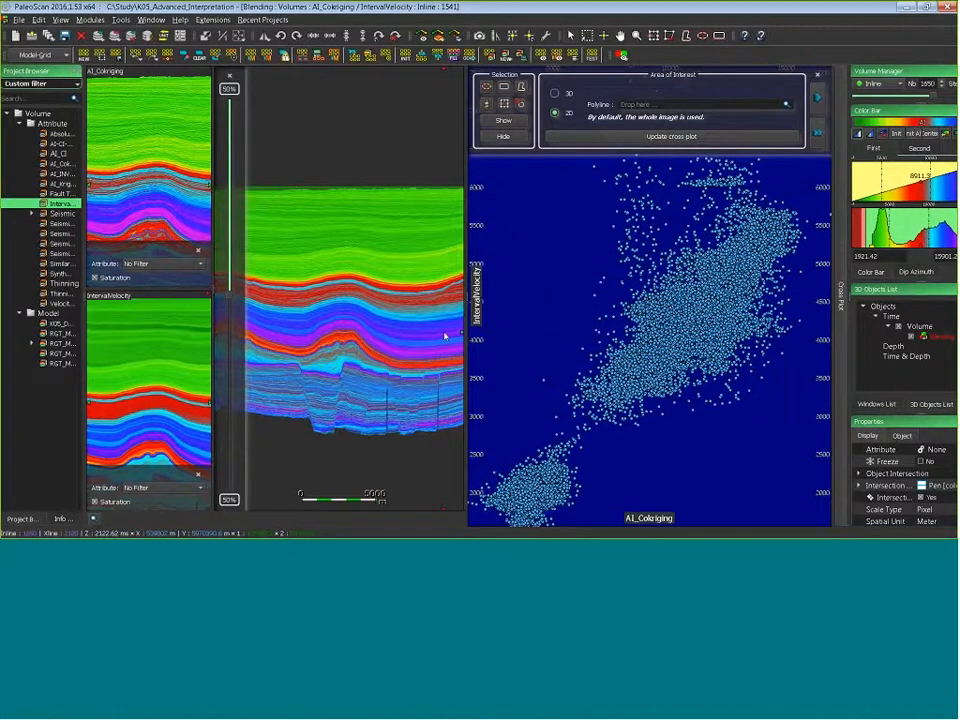
Switch the cross plot's area of interest to 3D by horizon stack and assign the DIP horizon stack
left_click(555, 93)
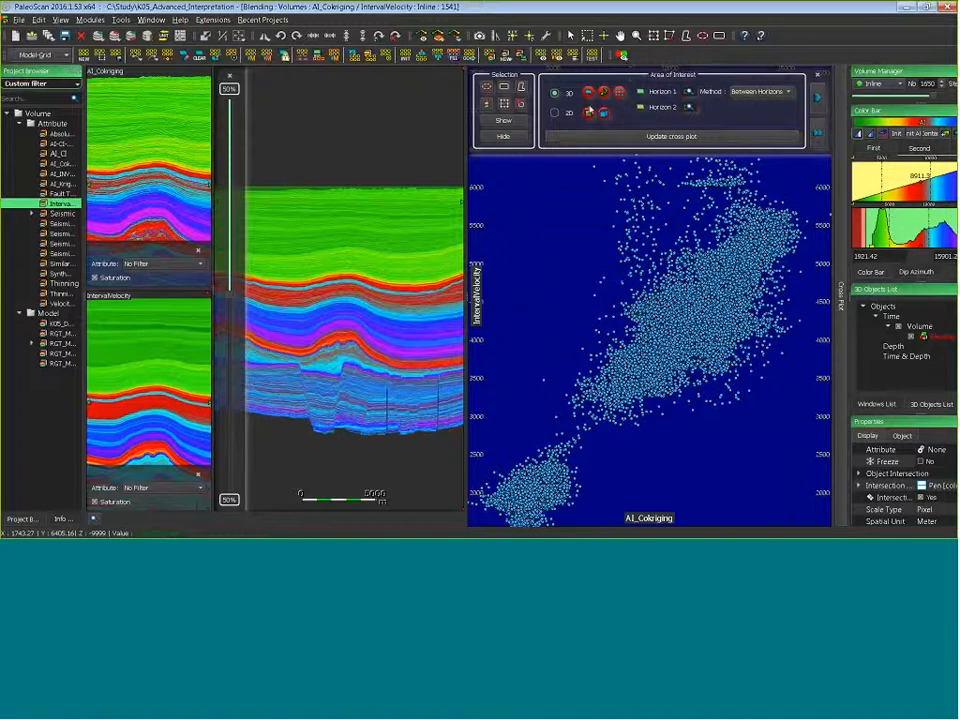
left_click(589, 115)
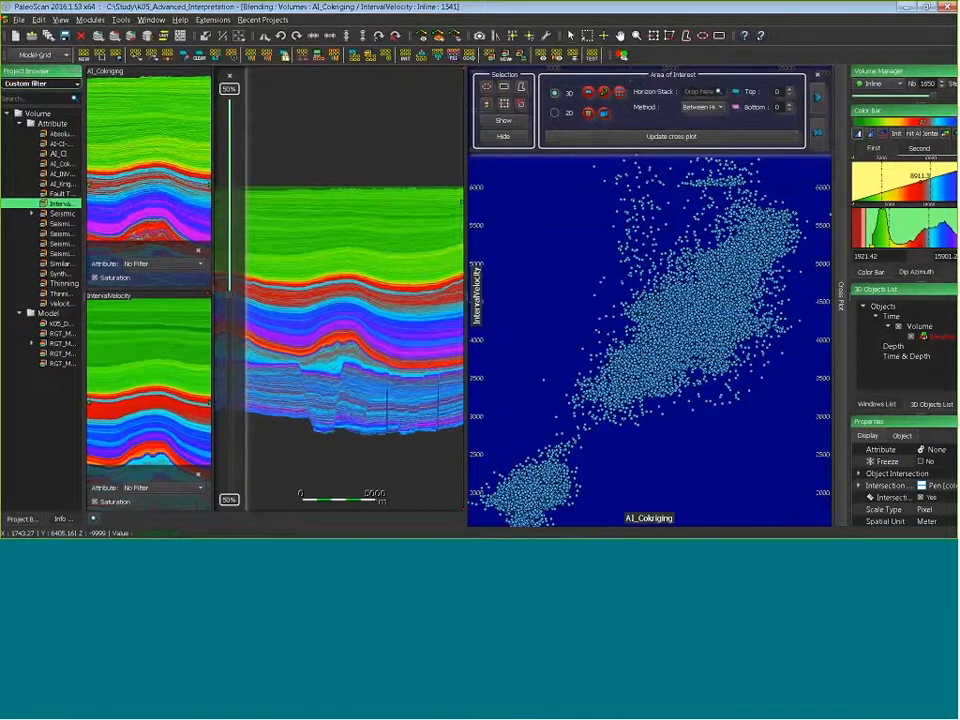
left_click_drag(42, 123, 711, 94)
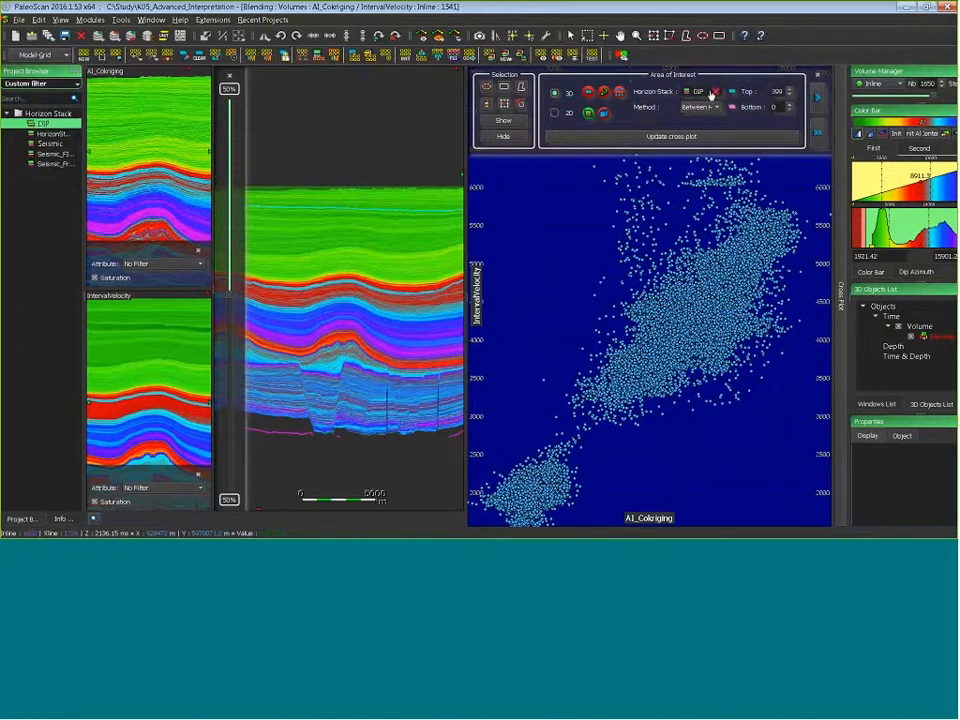
Narrow the DIP horizon stack interval by lowering the top horizon and raising the bottom horizon to 62
scroll(780, 92, "down", 10)
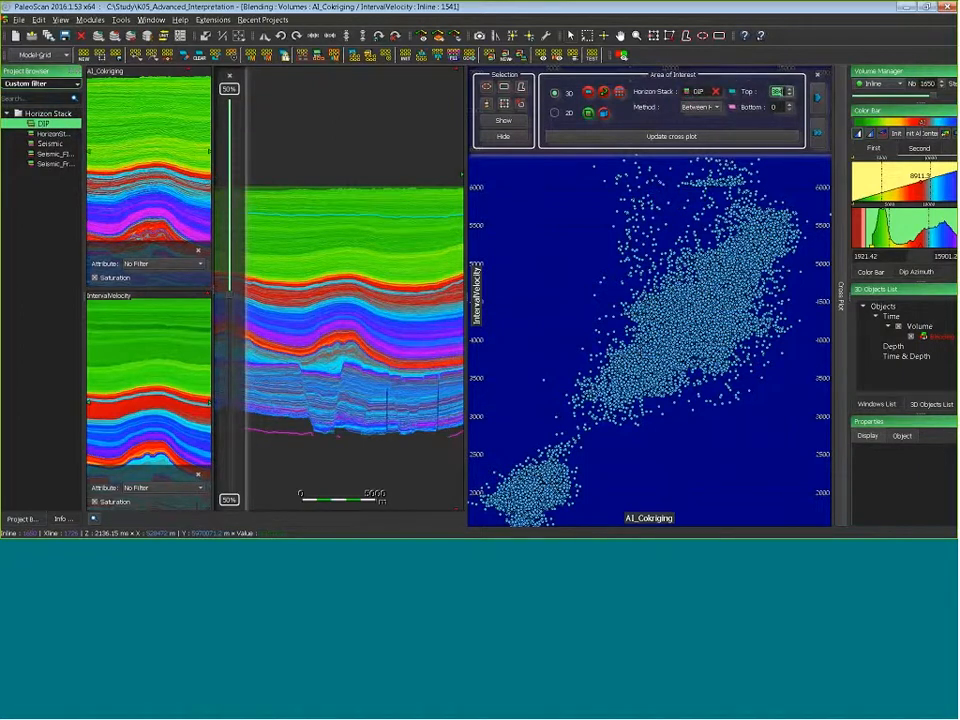
key("Tab")
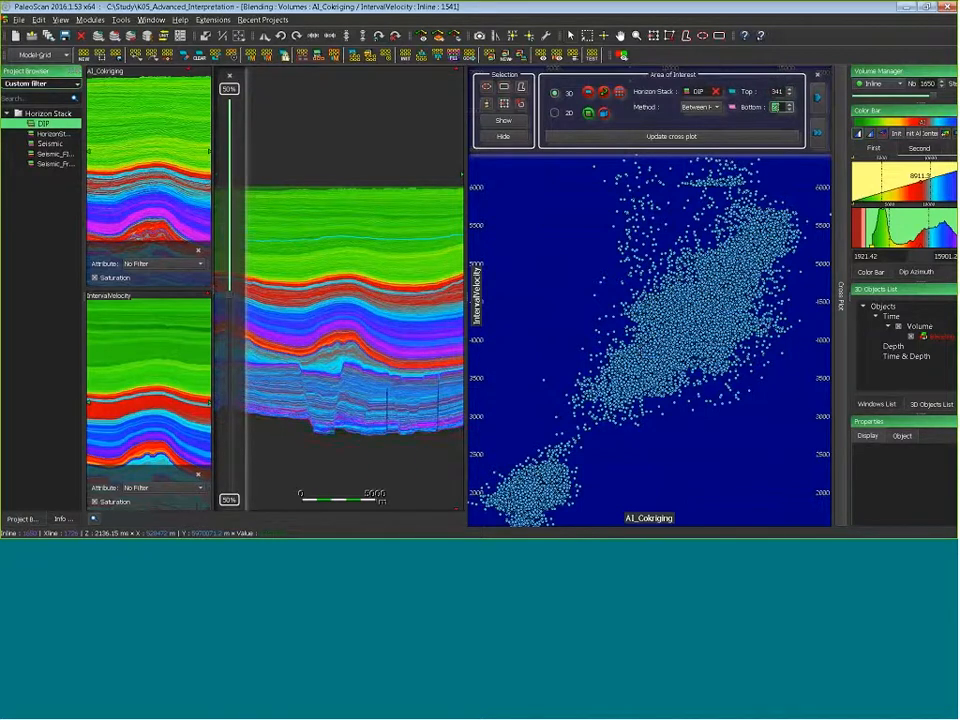
left_click(780, 90)
scroll(779, 91, "down", 20)
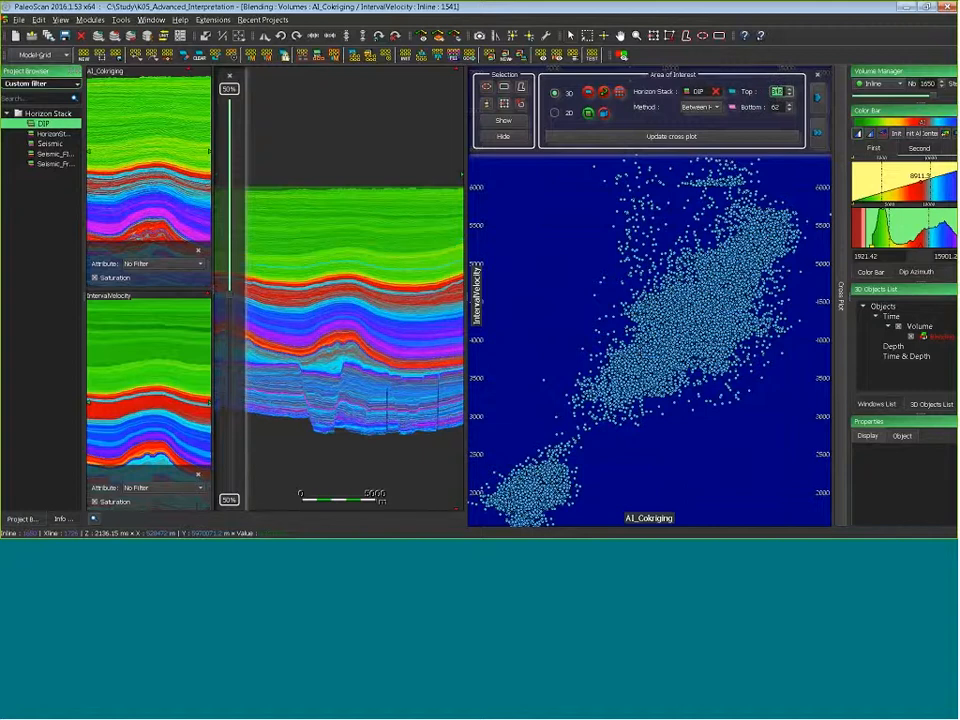
scroll(779, 91, "down", 13)
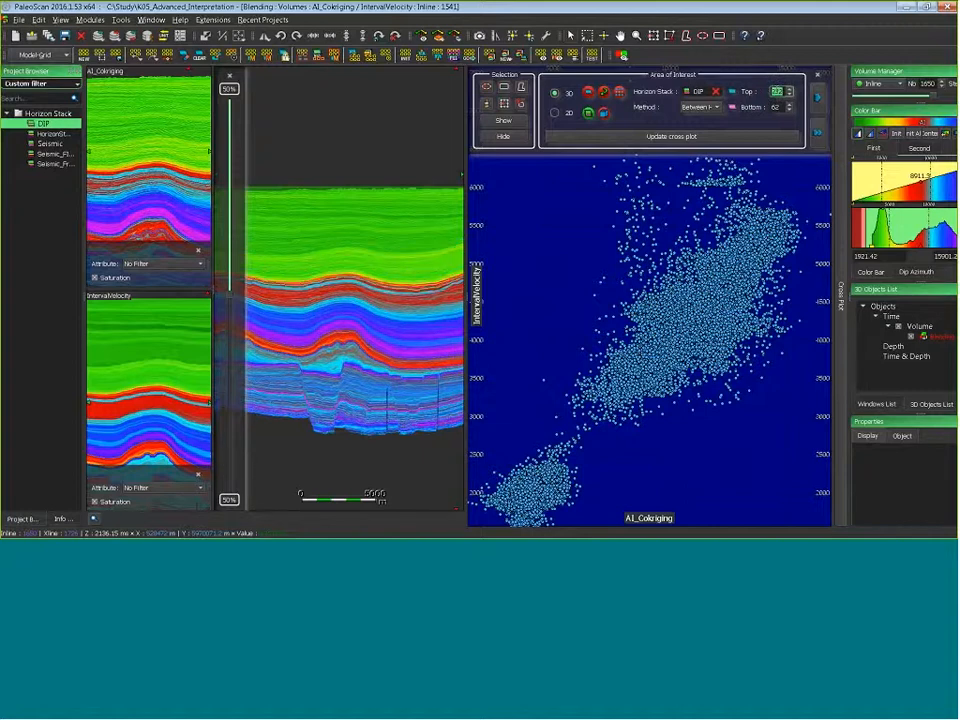
scroll(779, 91, "down", 3)
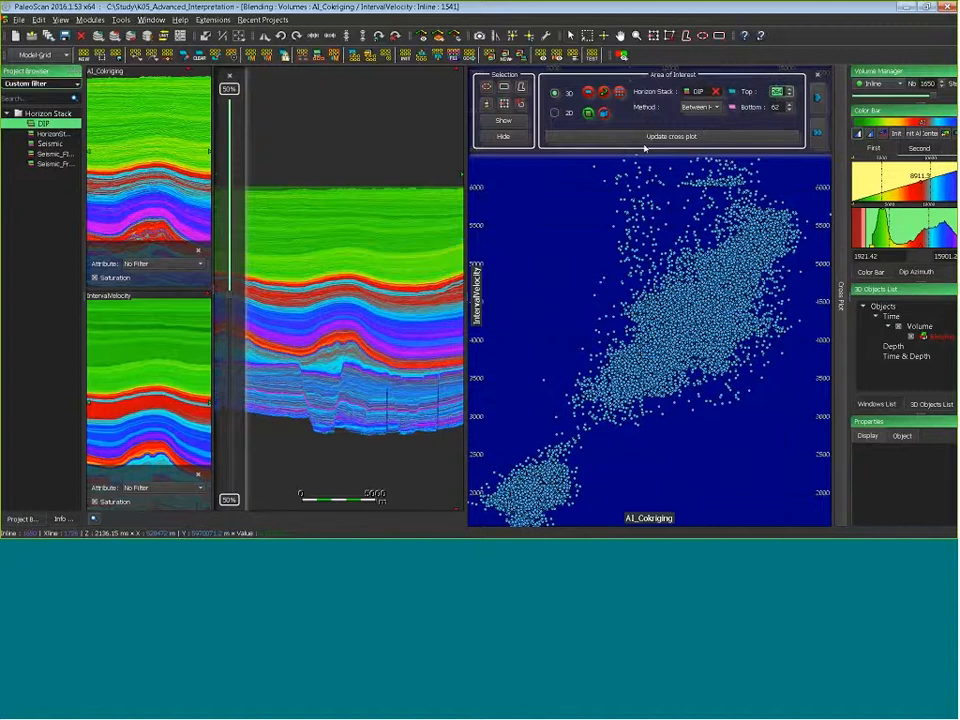
Switch the 3D area of interest to a custom box and shrink it to crosslines 1781–2195 and Z 1893–2652
left_click(606, 114)
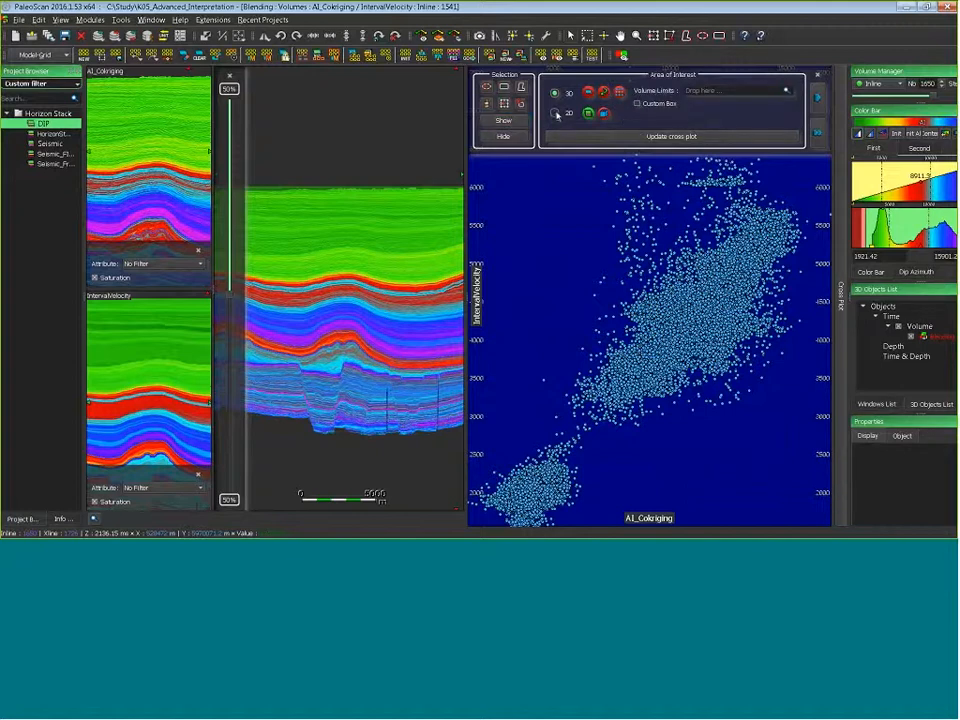
left_click(637, 103)
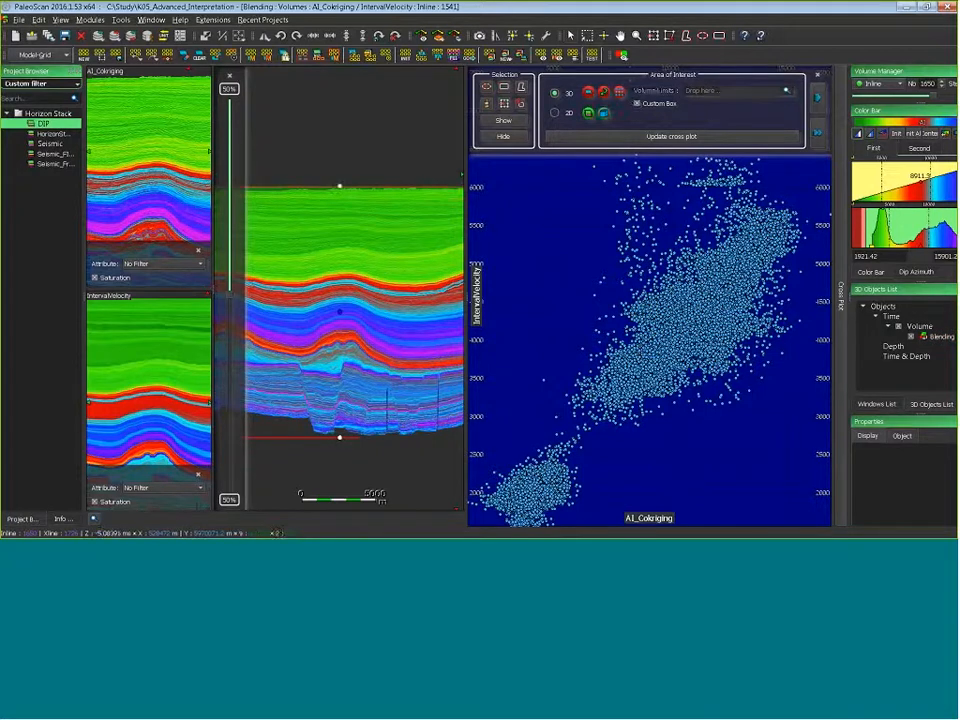
scroll(256, 173, "down", 3)
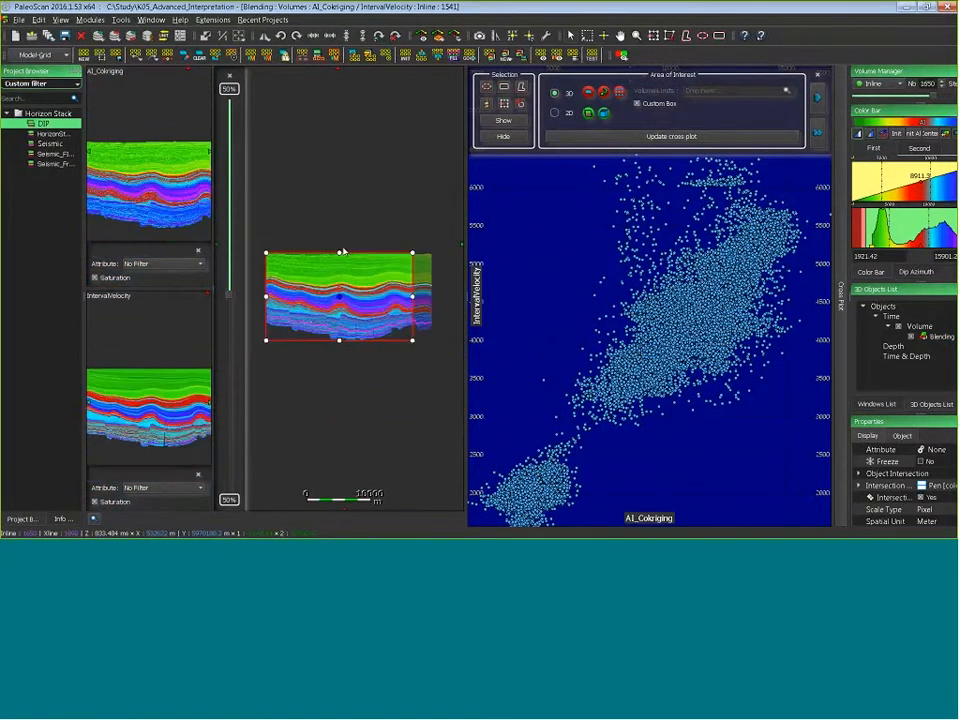
left_click_drag(273, 257, 325, 295)
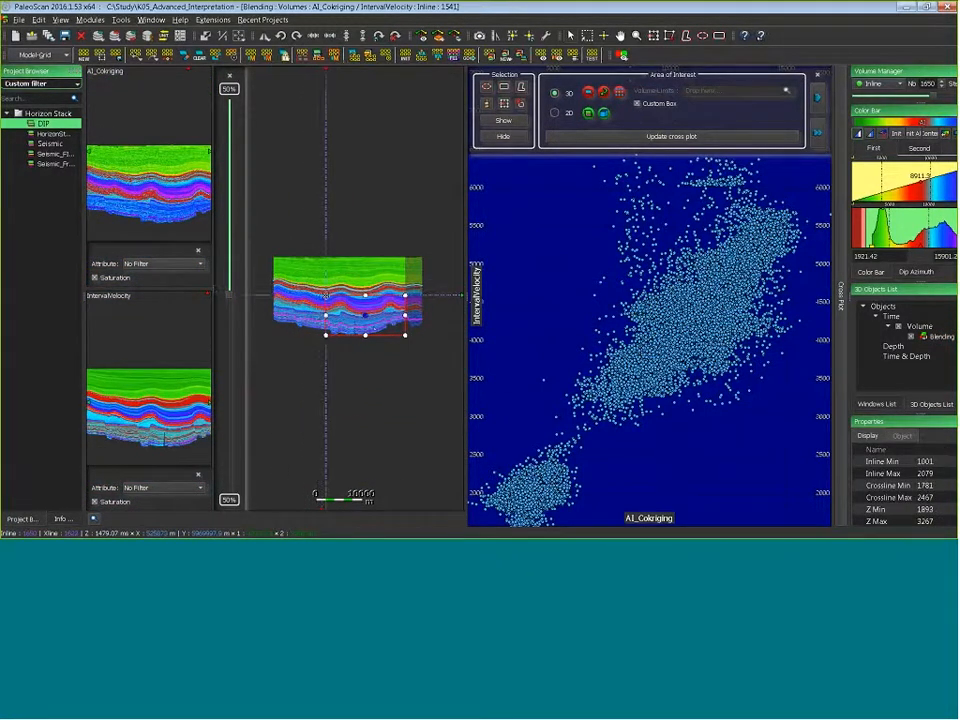
left_click_drag(405, 335, 380, 320)
Extend the custom box vertically to Z 1339–3076 and update the cross plot
scroll(355, 300, "up", 3)
scroll(371, 318, "up", 2)
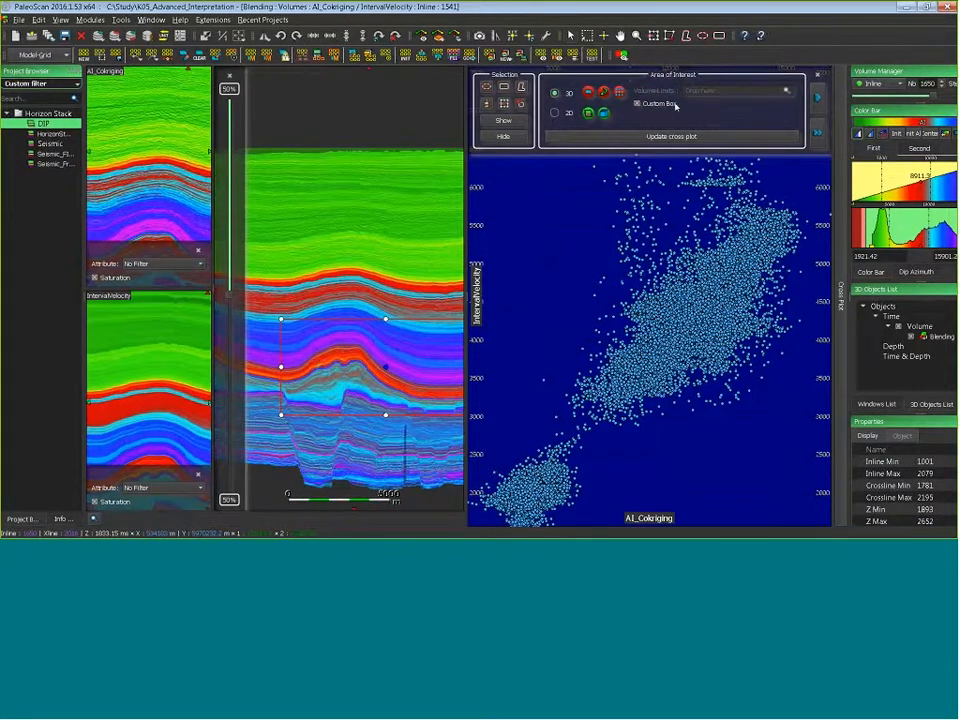
left_click_drag(281, 318, 281, 249)
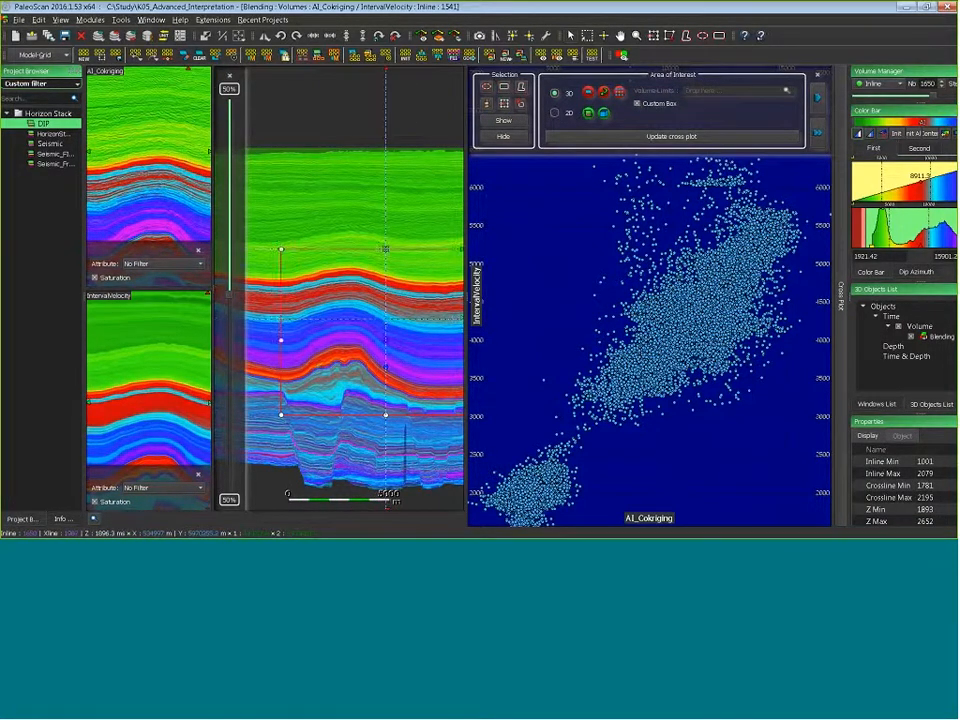
left_click_drag(386, 414, 386, 468)
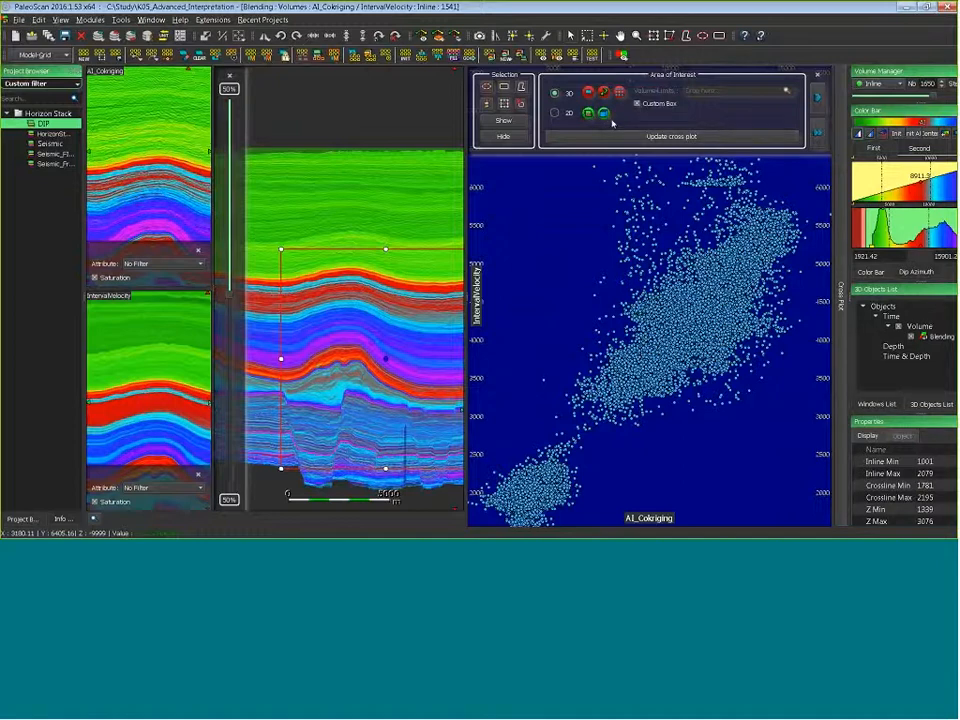
left_click(677, 137)
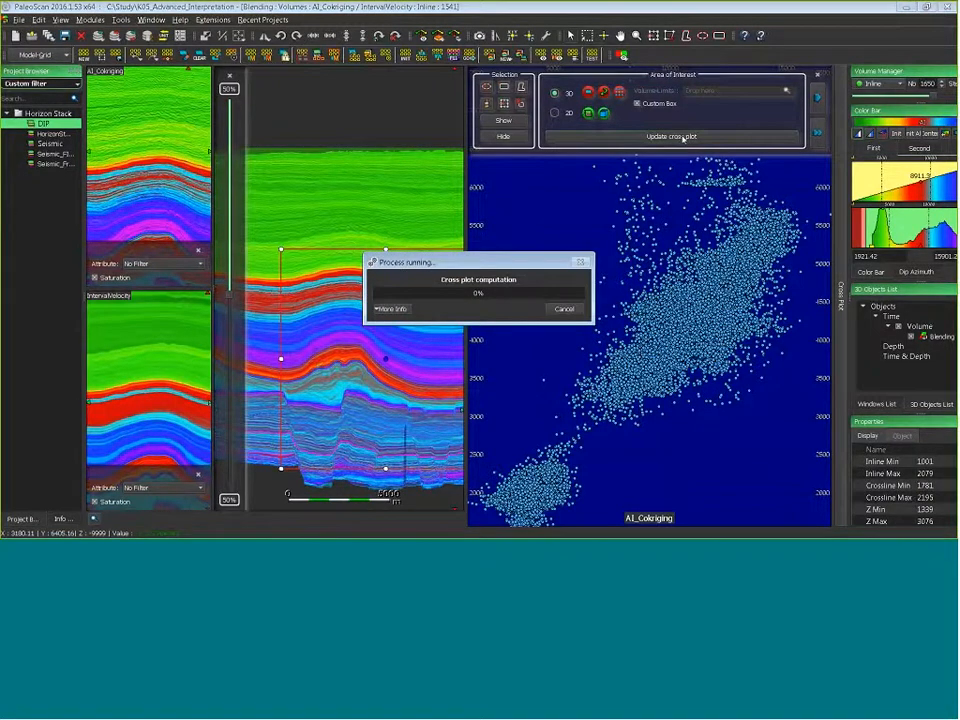
Examine the blended section up close around the anticline crest above the faults
left_click_drag(359, 320, 391, 272)
scroll(370, 285, "up", 5)
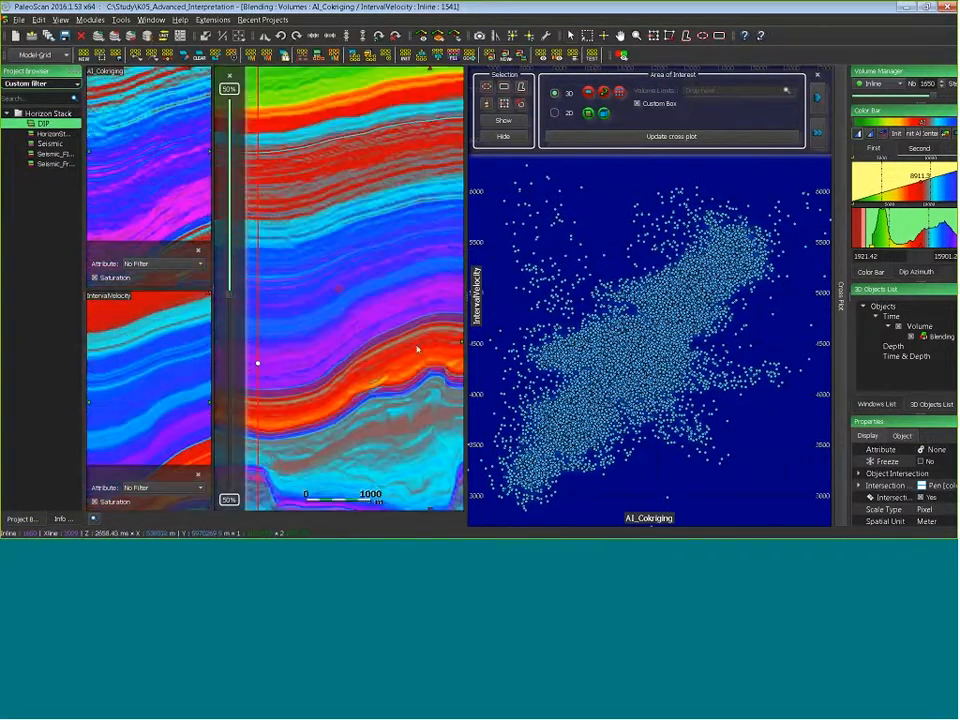
left_click_drag(390, 320, 366, 225)
scroll(382, 283, "down", 1)
left_click_drag(383, 284, 272, 228)
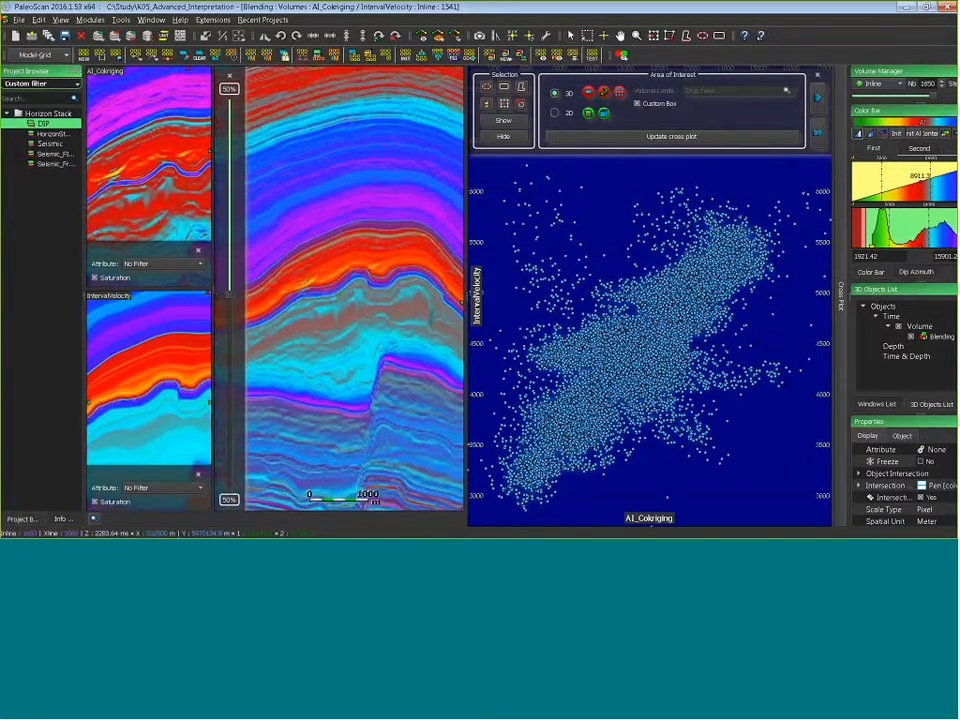
Switch the cross plot's point display off and on to compare the points with the density map
left_click(635, 214)
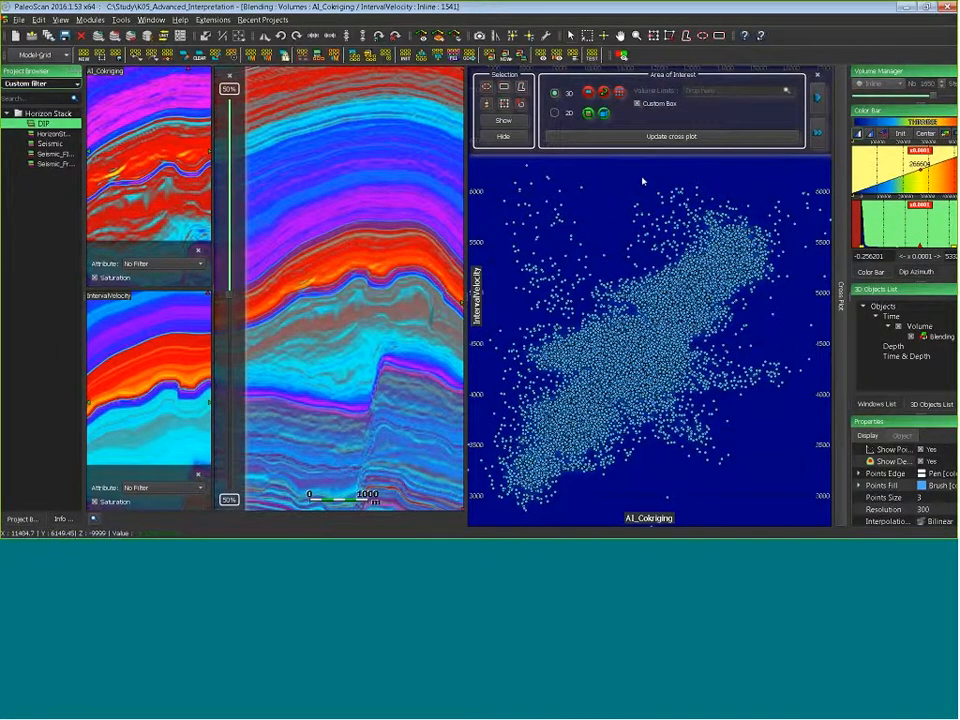
left_click(922, 449)
left_click(922, 449)
left_click(922, 449)
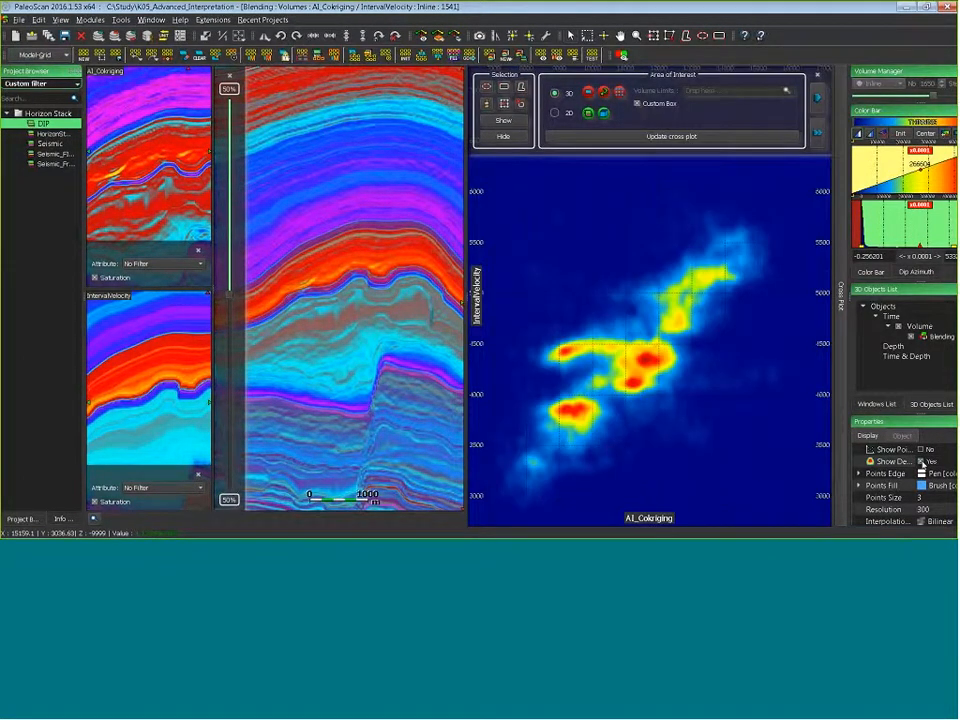
left_click(922, 461)
left_click(922, 449)
left_click(922, 449)
left_click(922, 449)
left_click(922, 461)
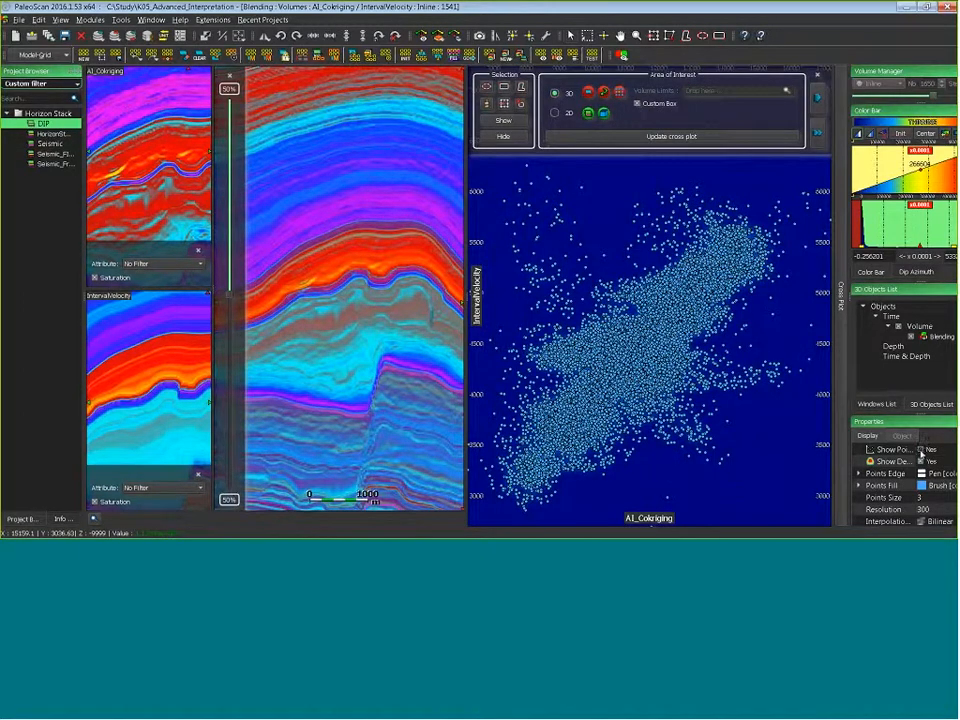
Shift the density colour bar's centre to about 177761 while the cross plot points are temporarily hidden
left_click(920, 450)
mouse_move(920, 168)
left_mouse_down()
mouse_move(890, 168)
mouse_move(920, 190)
mouse_move(885, 189)
mouse_move(903, 189)
left_mouse_up()
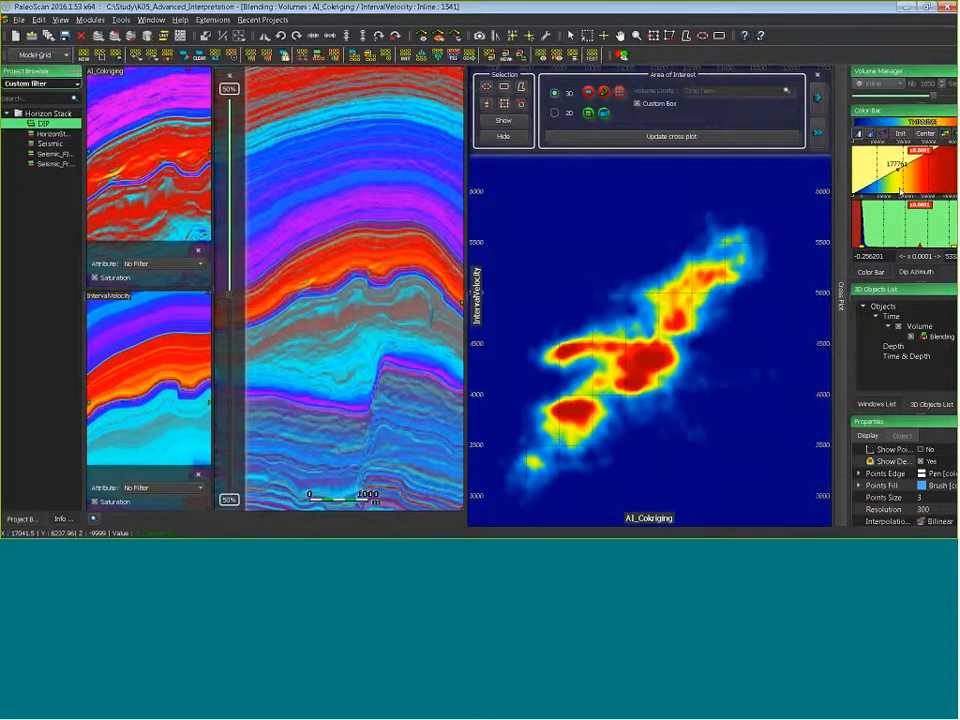
left_click(920, 449)
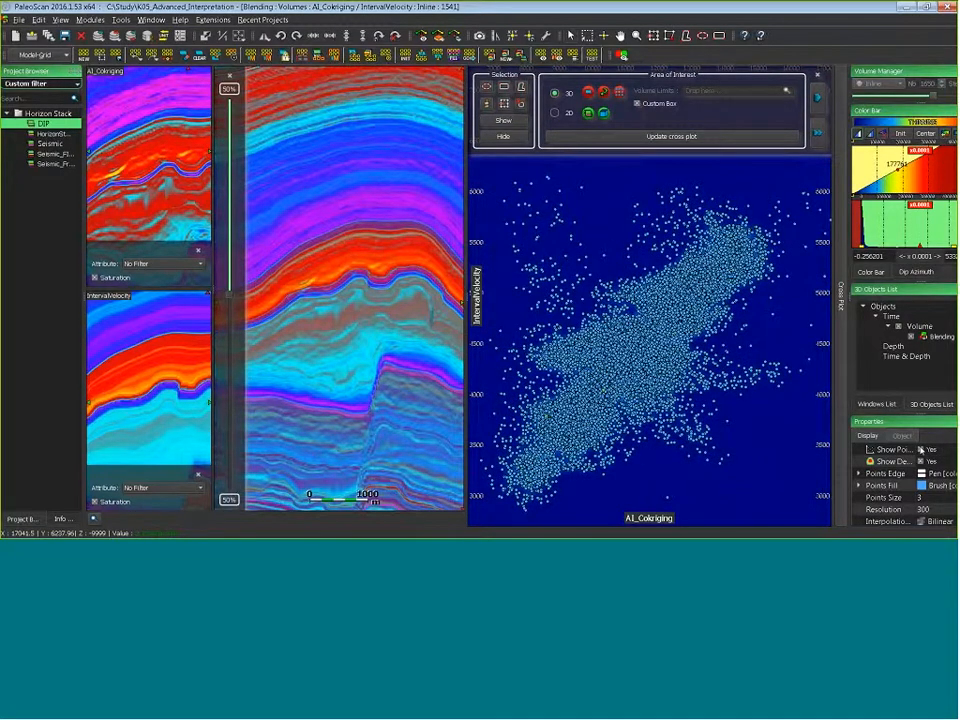
Outline the grey zone beneath the anticline crest freehand on the blended section and show its samples in the cross plot
left_click_drag(385, 299, 411, 296)
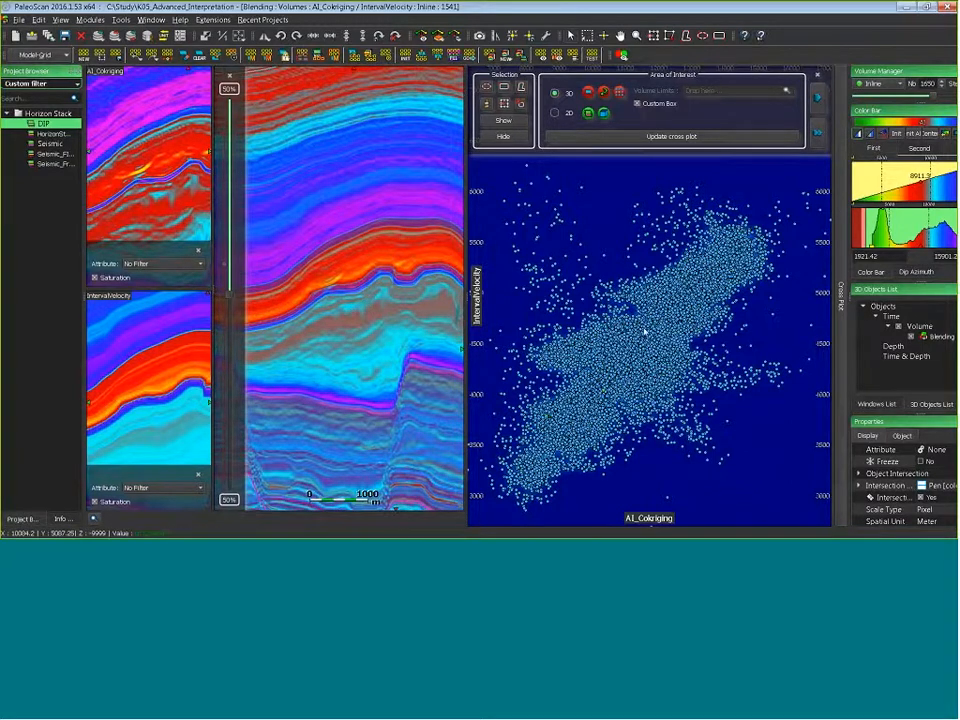
left_click(188, 151)
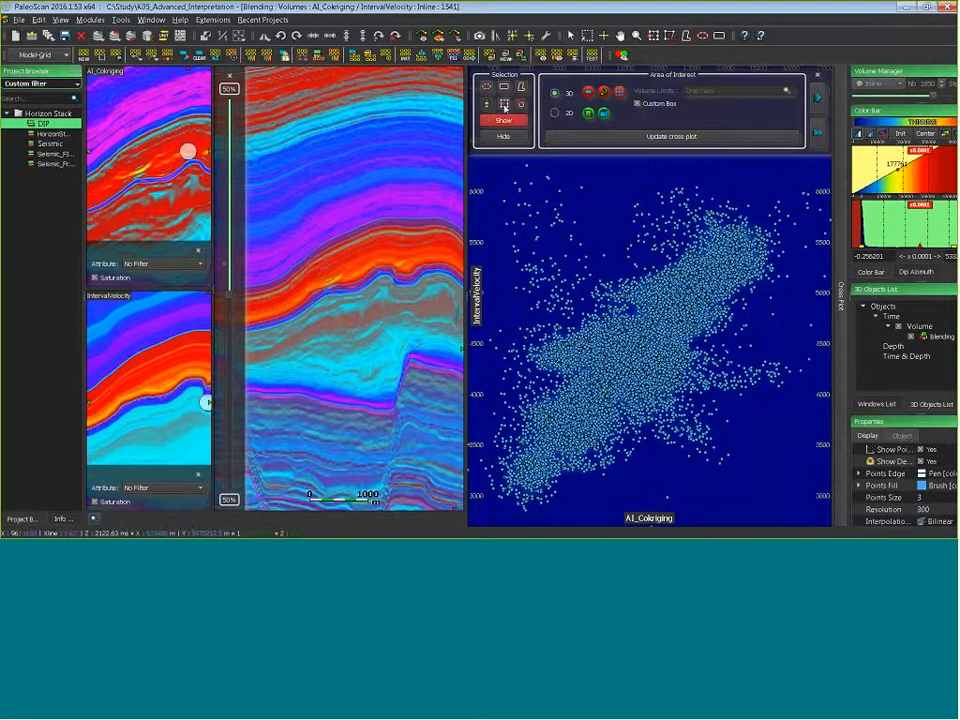
left_click(382, 326)
mouse_move(382, 326)
left_mouse_down()
mouse_move(311, 339)
mouse_move(407, 332)
mouse_move(411, 313)
mouse_move(328, 344)
mouse_move(375, 342)
mouse_move(408, 321)
left_mouse_up()
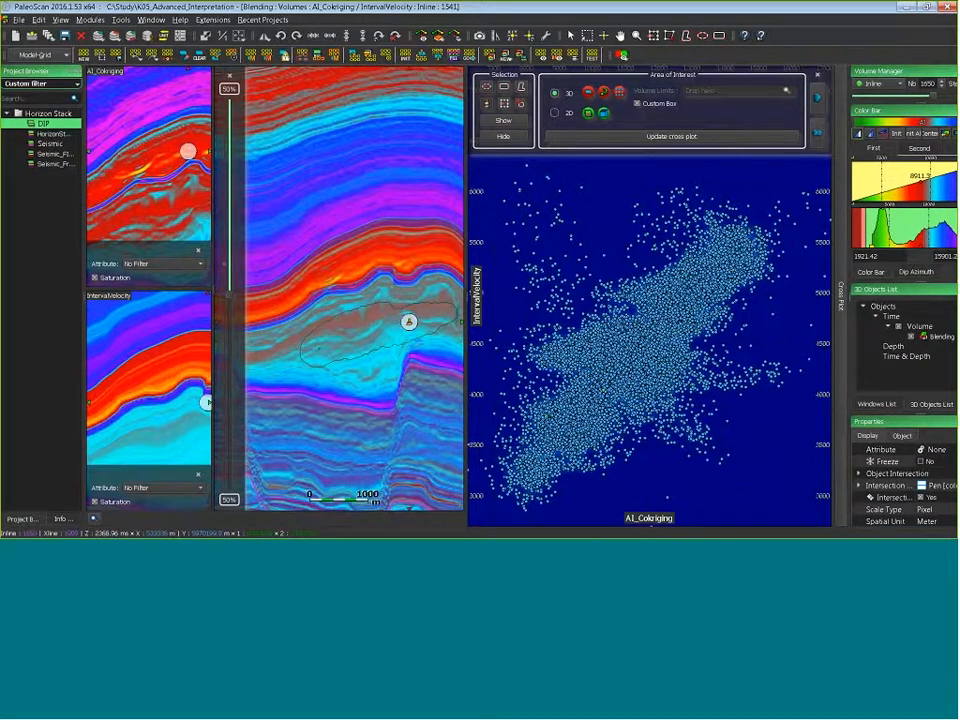
mouse_move(414, 321)
left_mouse_down()
mouse_move(332, 345)
mouse_move(414, 312)
mouse_move(375, 306)
mouse_move(332, 349)
mouse_move(371, 339)
left_mouse_up()
left_click(503, 121)
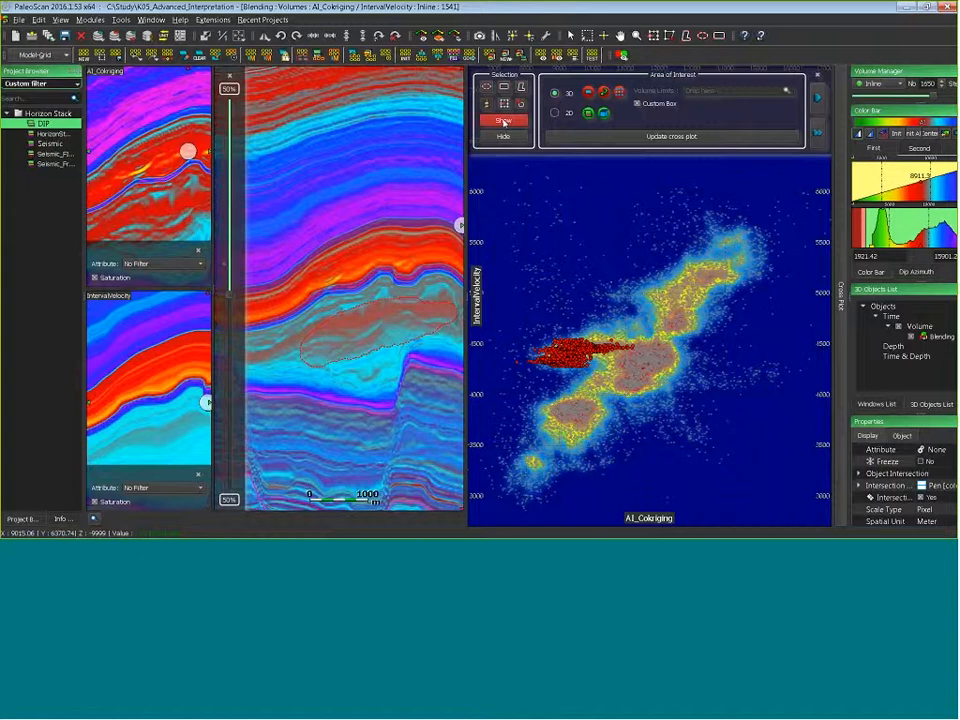
left_click(503, 121)
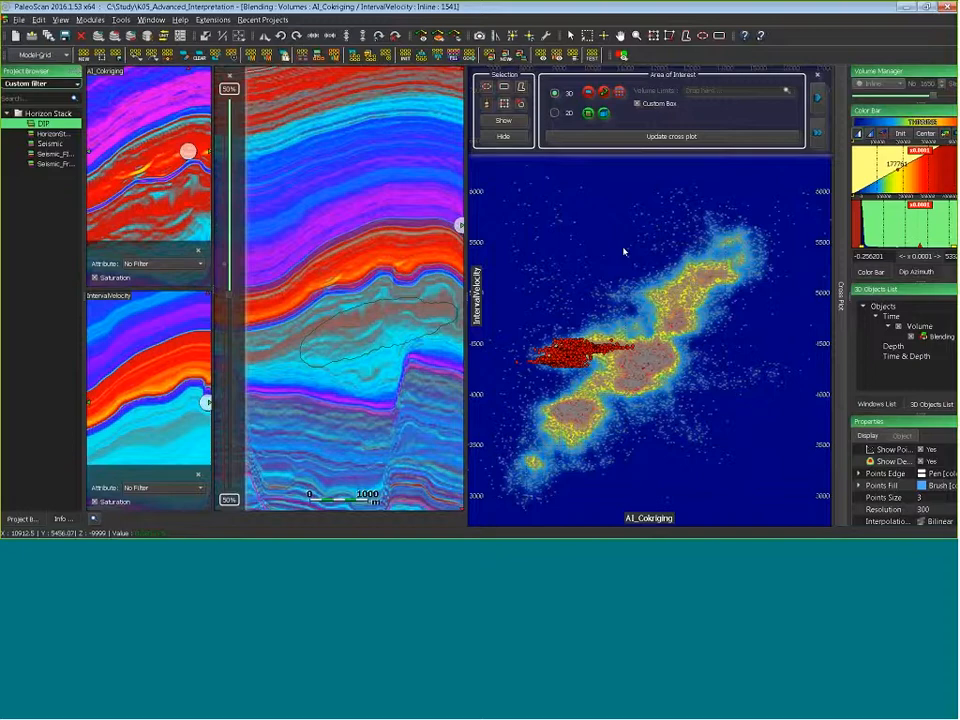
Create a class by drawing an ellipse around the highlighted red points in the cross plot and inspect it on the section
scroll(379, 272, "down", 2)
middle_click_drag(396, 314, 369, 285)
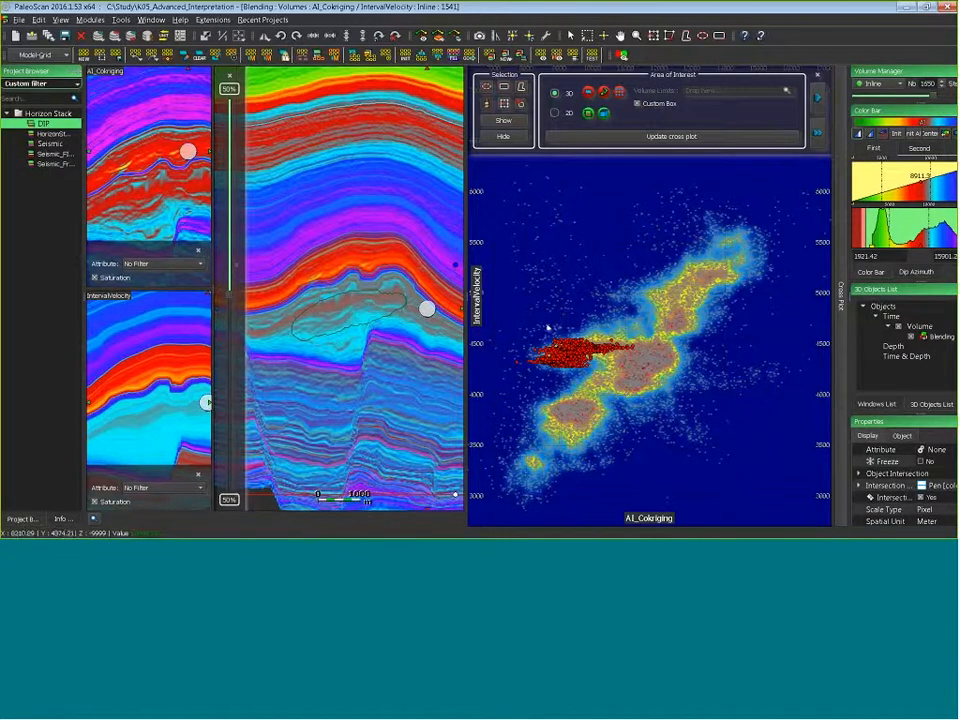
left_click(818, 97)
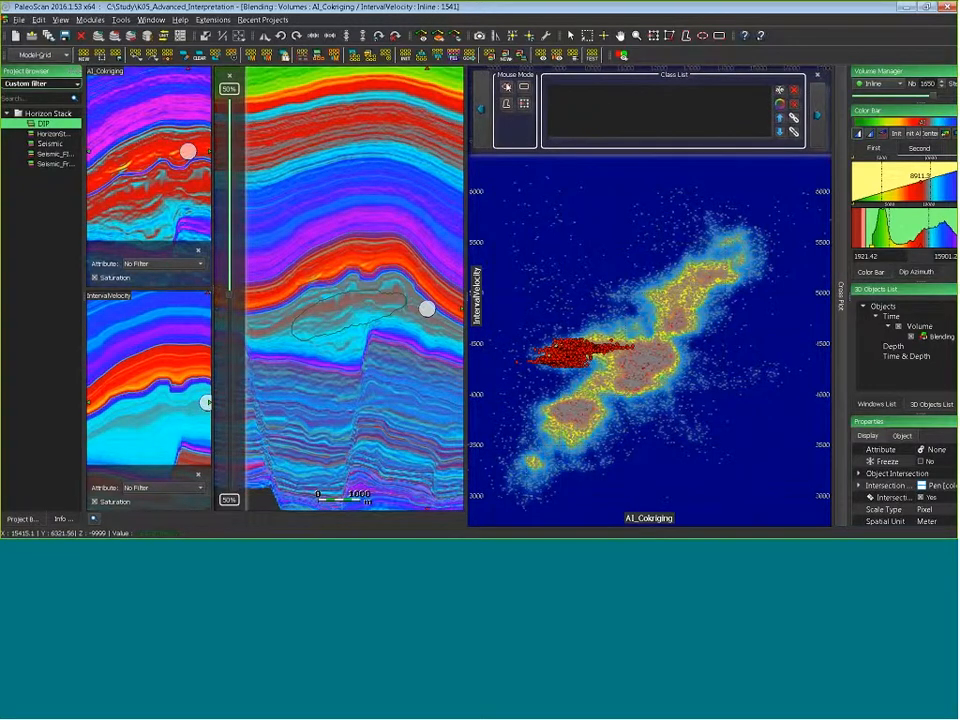
left_click(580, 352)
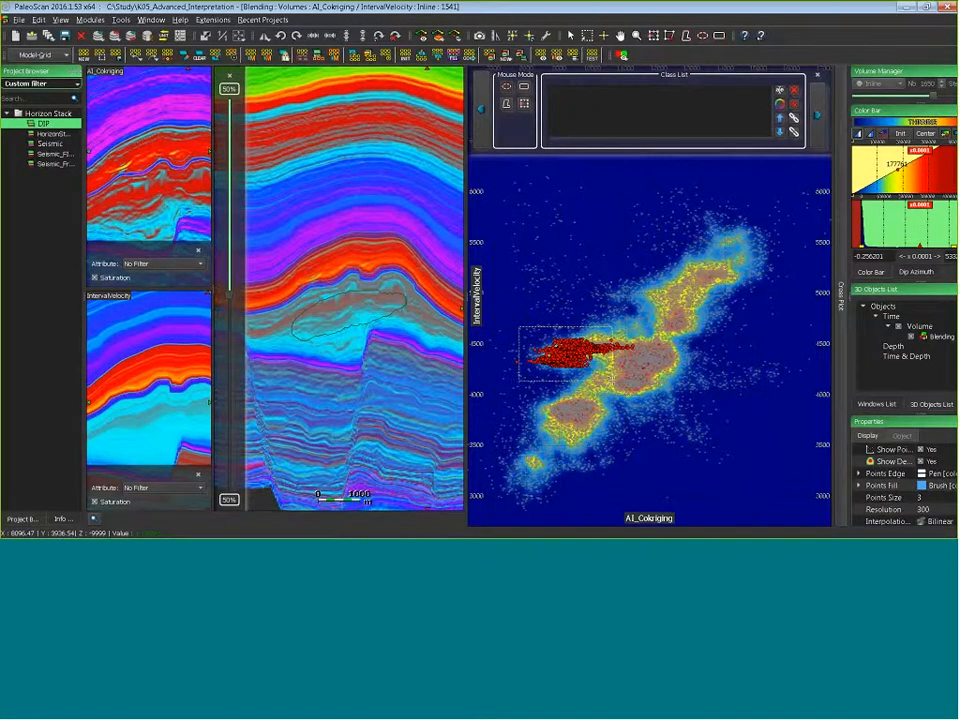
left_click_drag(614, 381, 614, 381)
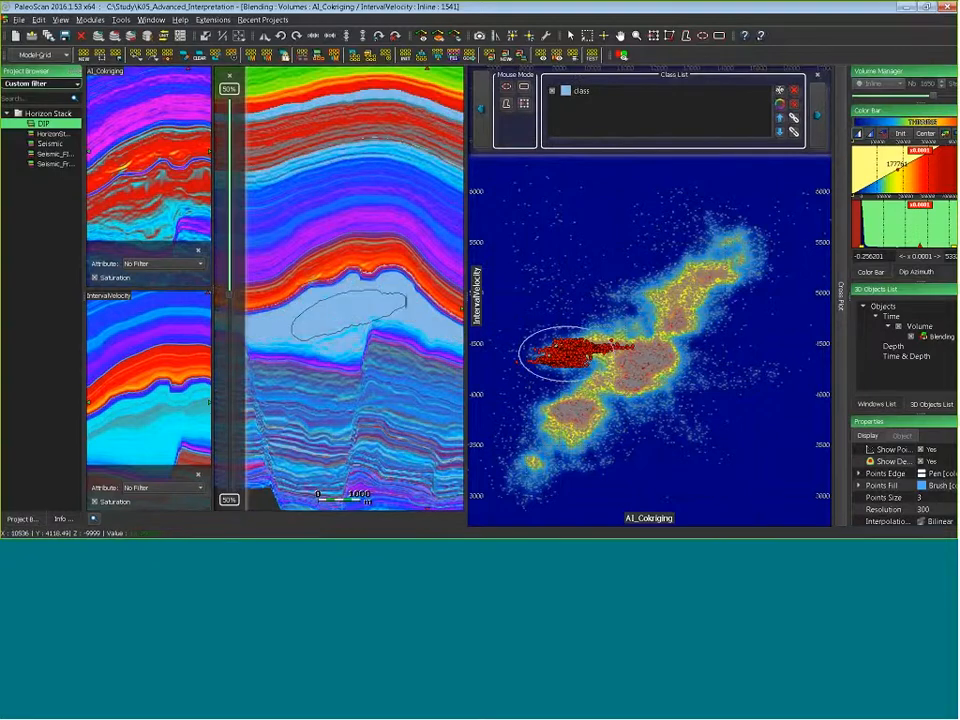
left_click(356, 287)
mouse_move(356, 329)
left_mouse_down()
mouse_move(418, 319)
mouse_move(529, 323)
mouse_move(307, 303)
mouse_move(372, 305)
left_mouse_up()
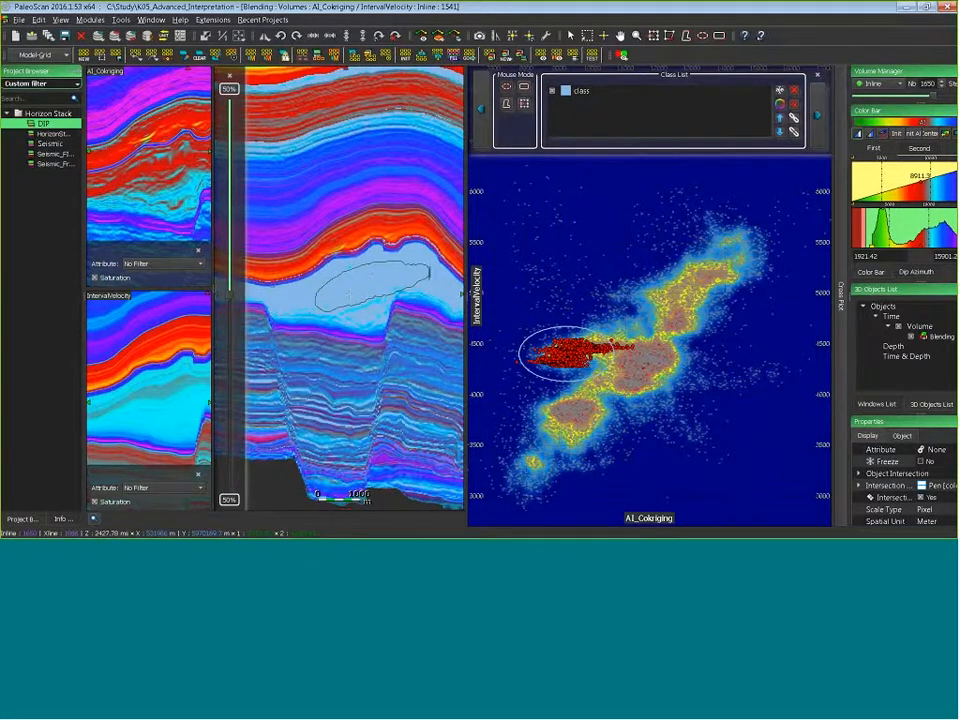
Add two more classes over the cross plot clusters near IntervalVelocity 5000 and 3600
left_click(574, 182)
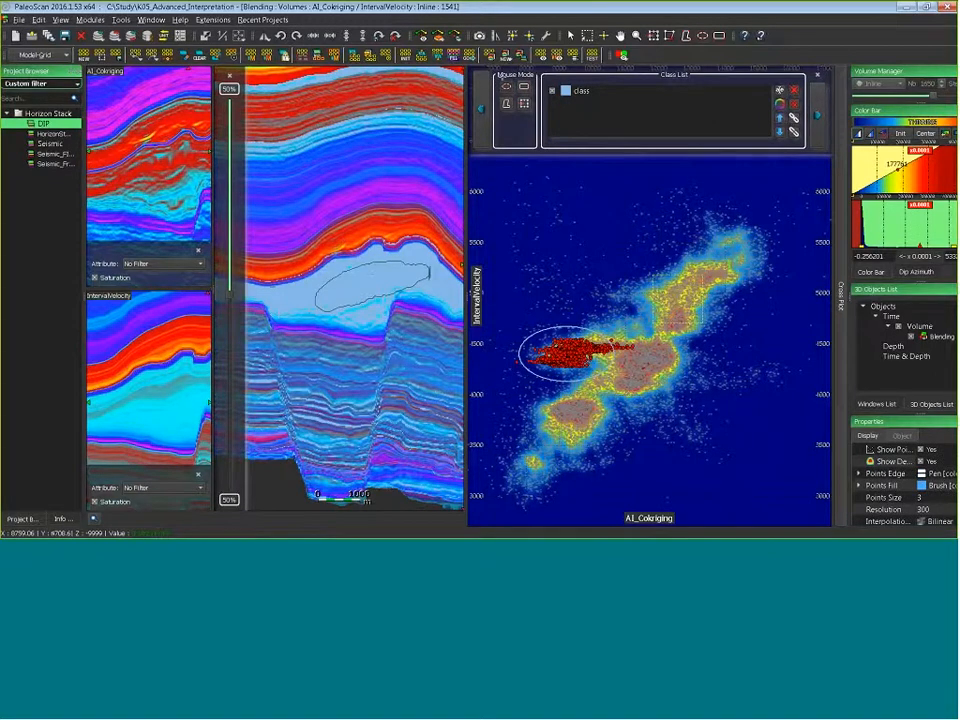
left_click_drag(655, 275, 703, 324)
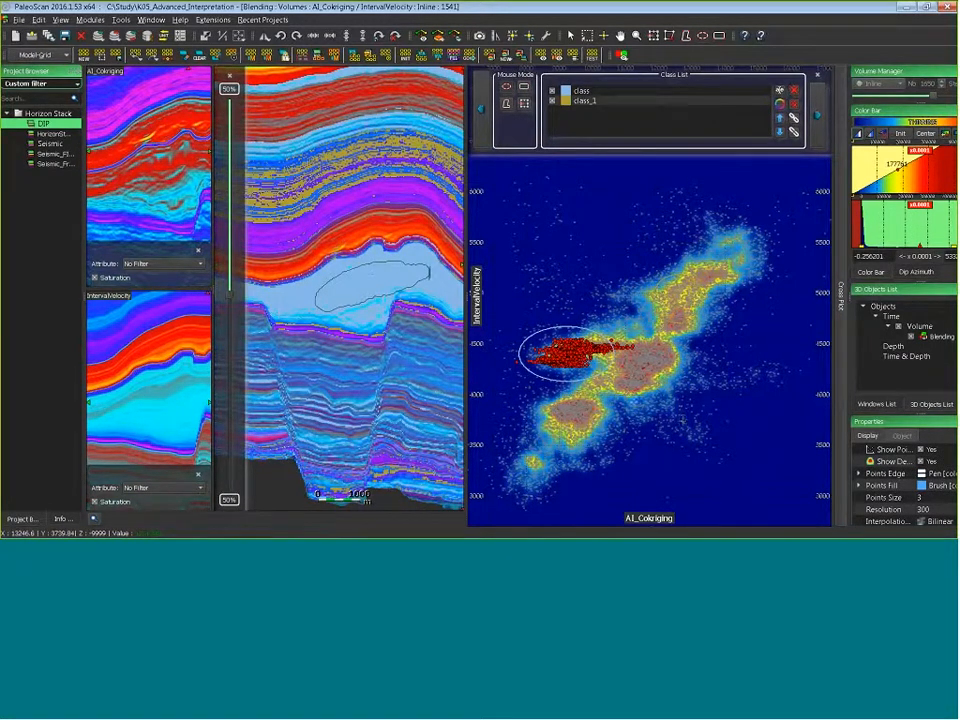
left_click_drag(527, 406, 592, 457)
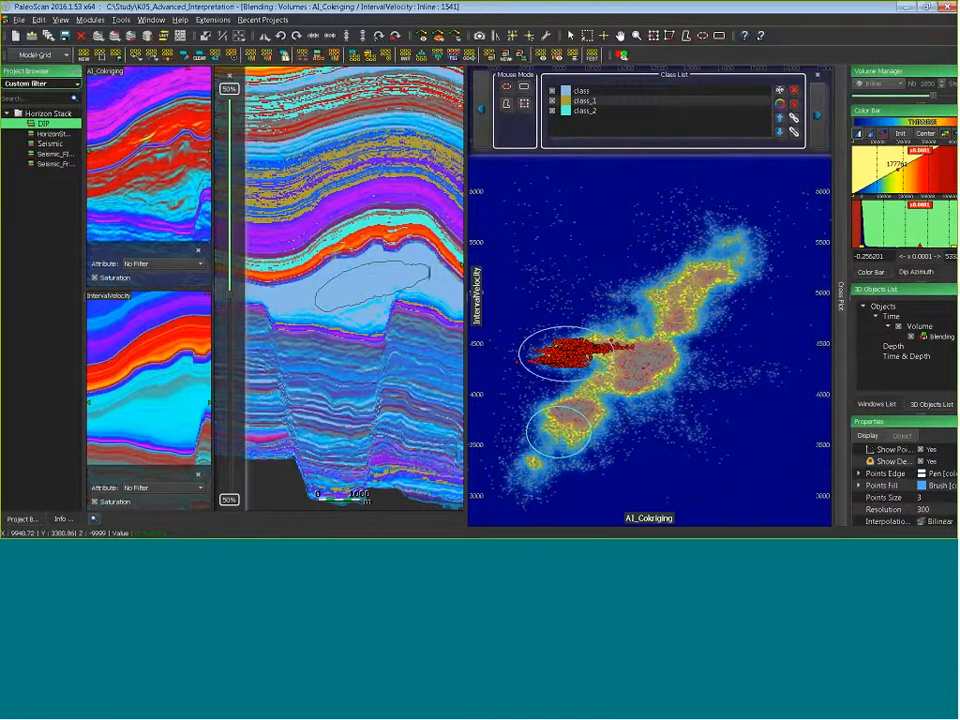
Merge class_1 and class_2 into a single class
left_click(598, 110)
left_click(589, 102, "shift")
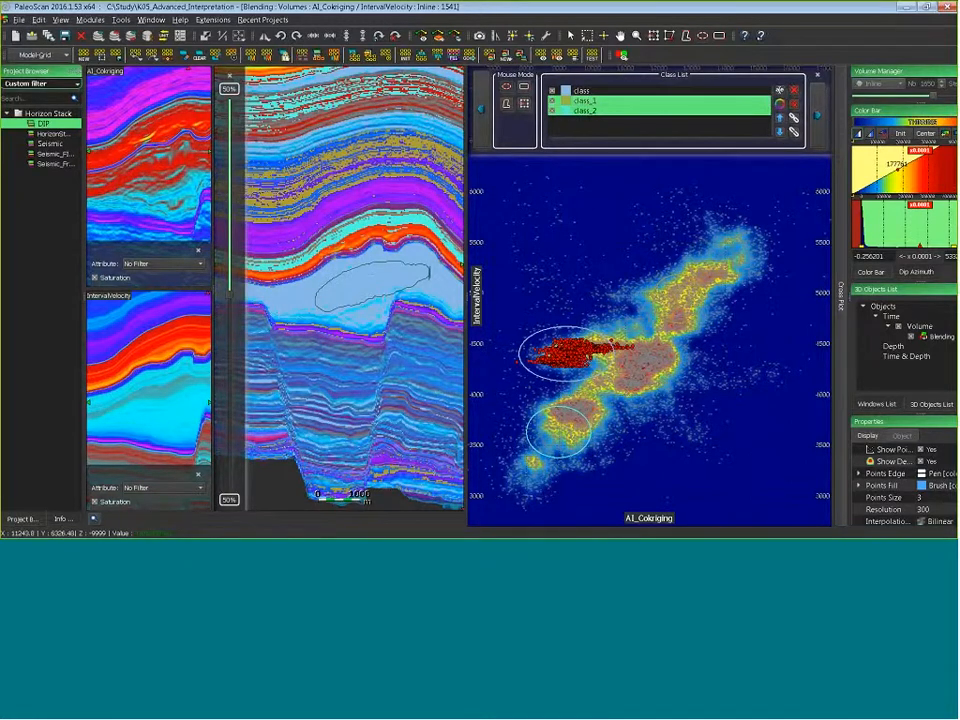
left_click(779, 117)
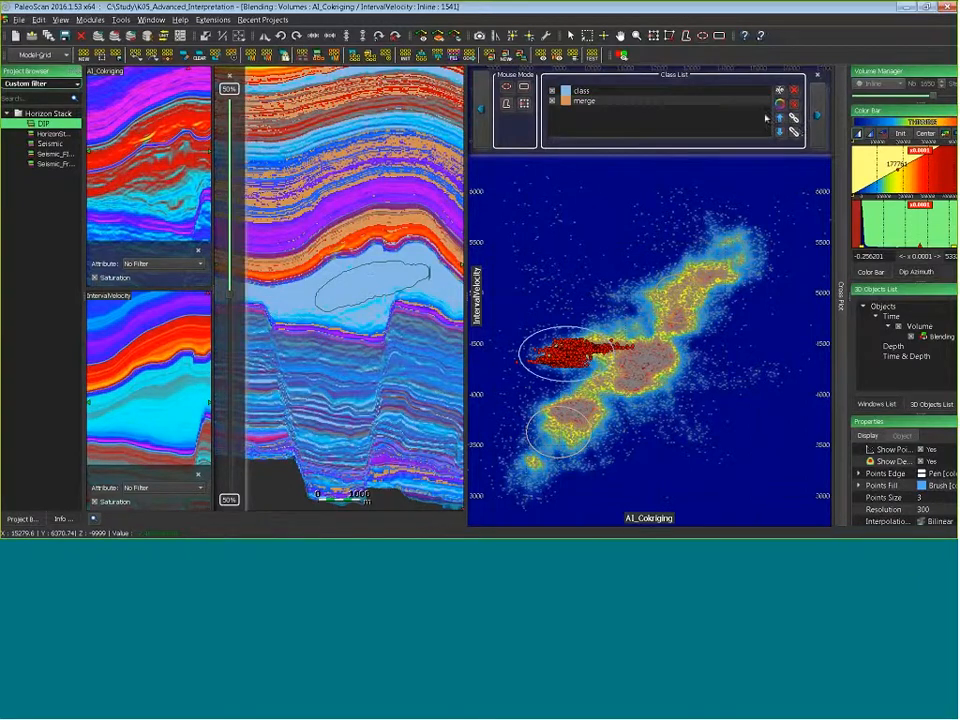
Split the merged class back into separate classes and confirm the purple colour #b333d0 for split_1
left_click(697, 104)
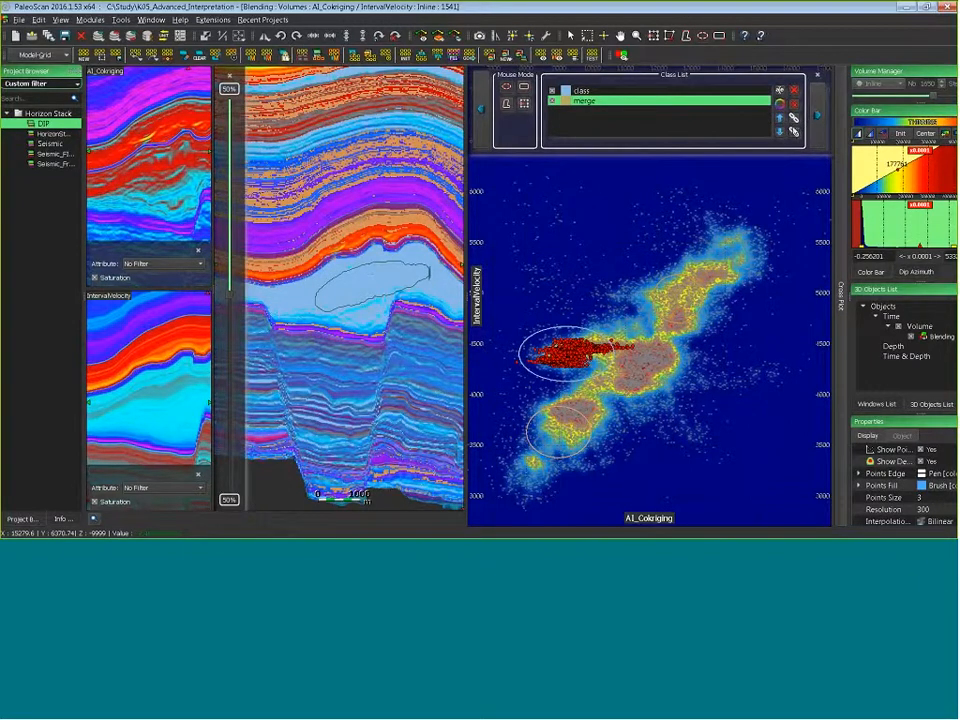
left_click(794, 133)
left_click(586, 101)
left_click(779, 104)
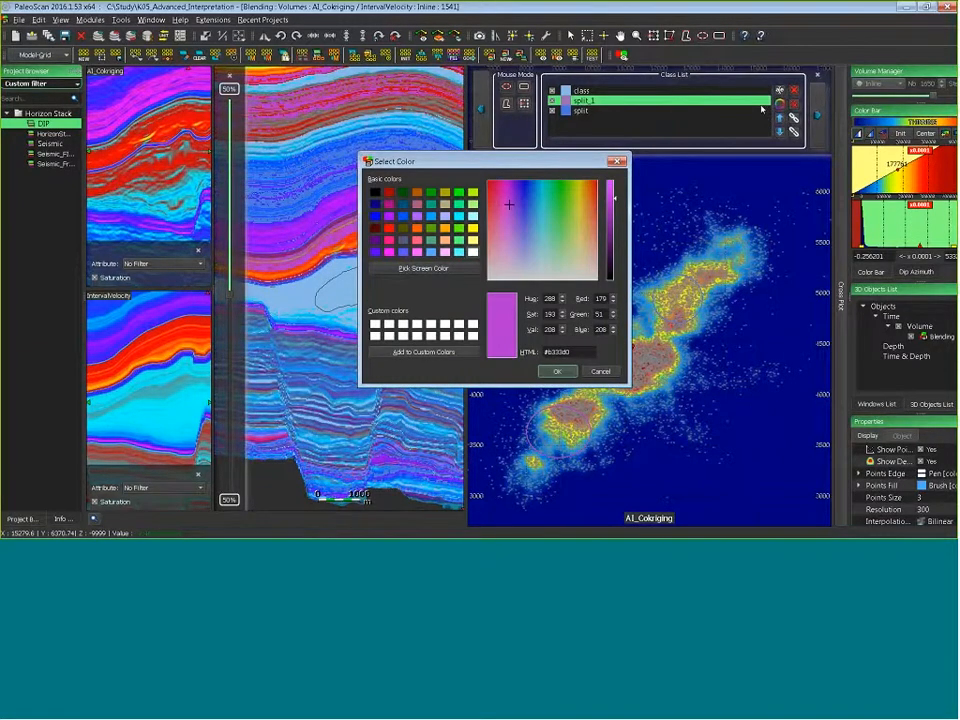
left_click(557, 371)
Delete the split_1 and split classes together, keeping only the original class in the list
left_click(581, 110)
left_click(583, 101, "ctrl")
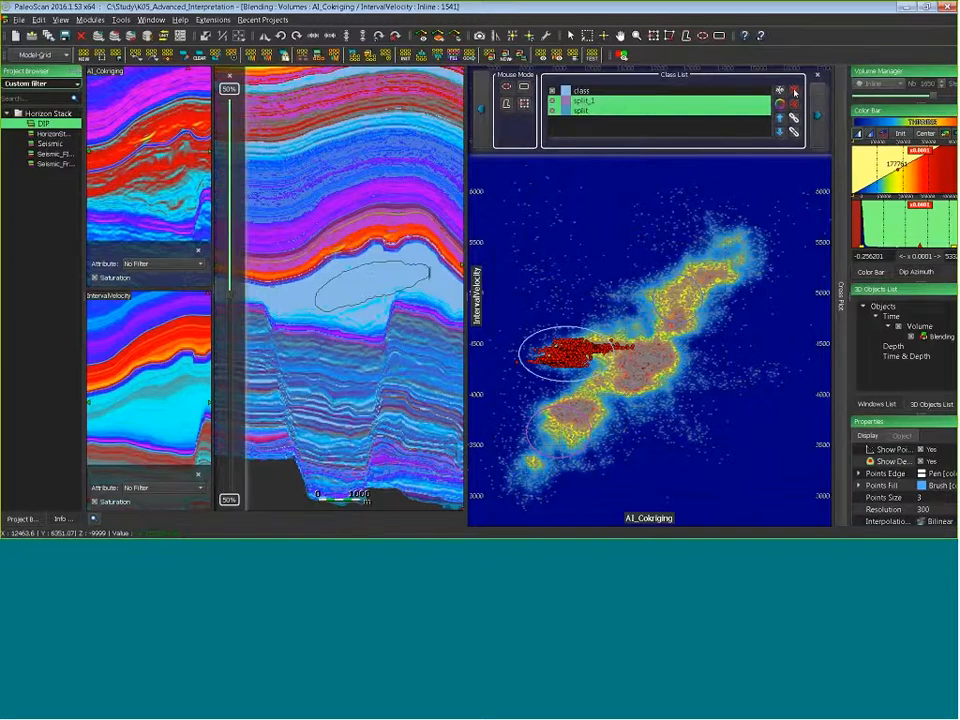
left_click(795, 91)
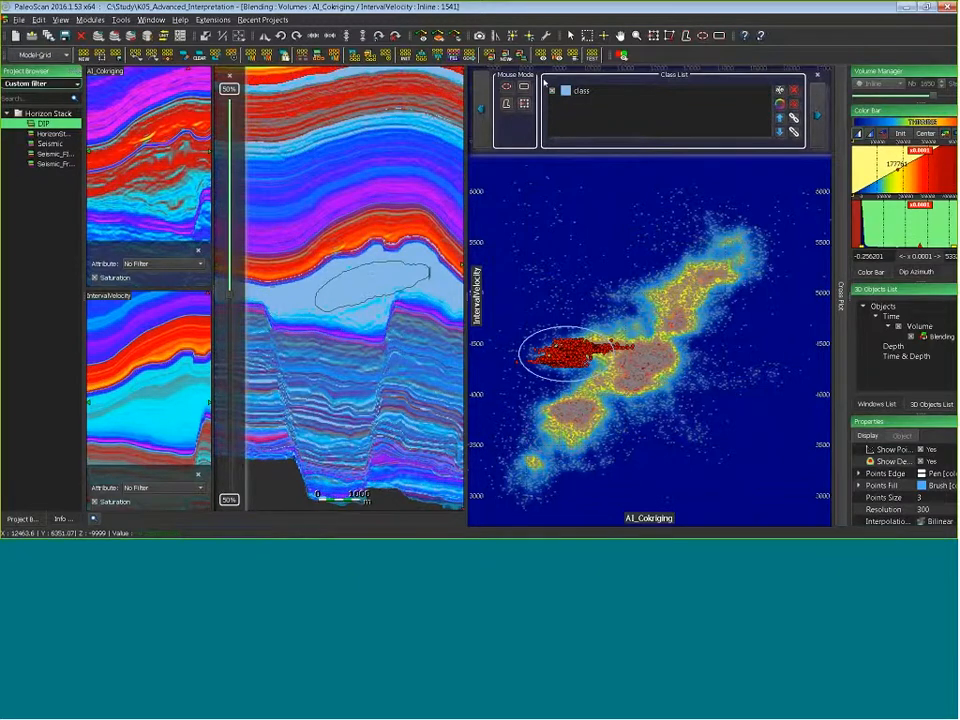
Limit the output to a custom box around the outlined anticline zone, spanning crosslines 1775 to 1955 and Z 2012 to 2672
left_click(817, 114)
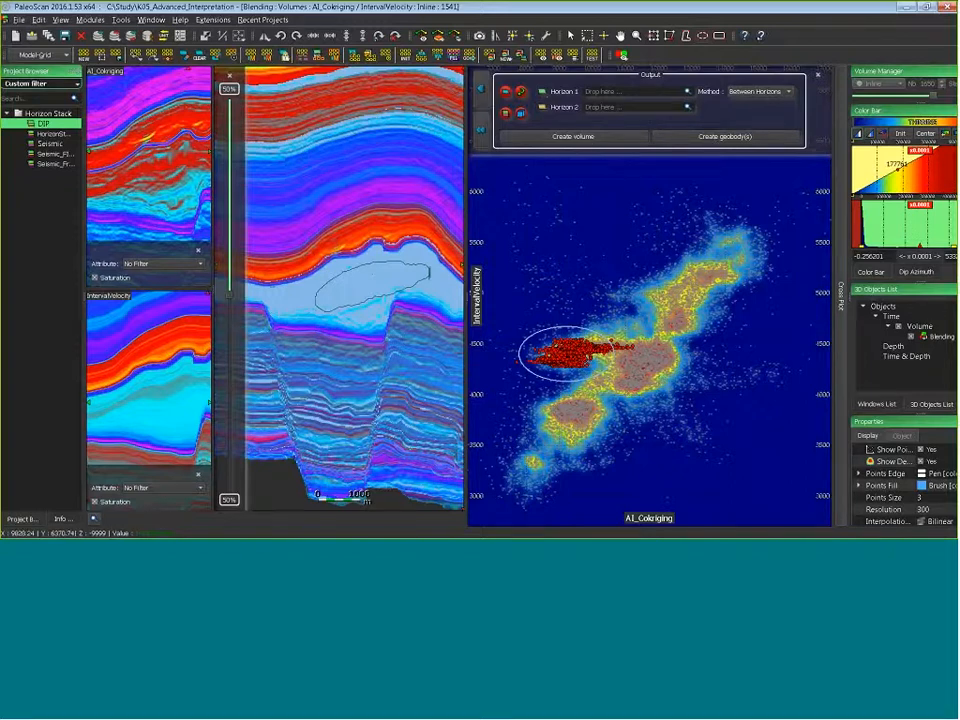
left_click(594, 140)
left_click(386, 160)
scroll(372, 285, "down", 8)
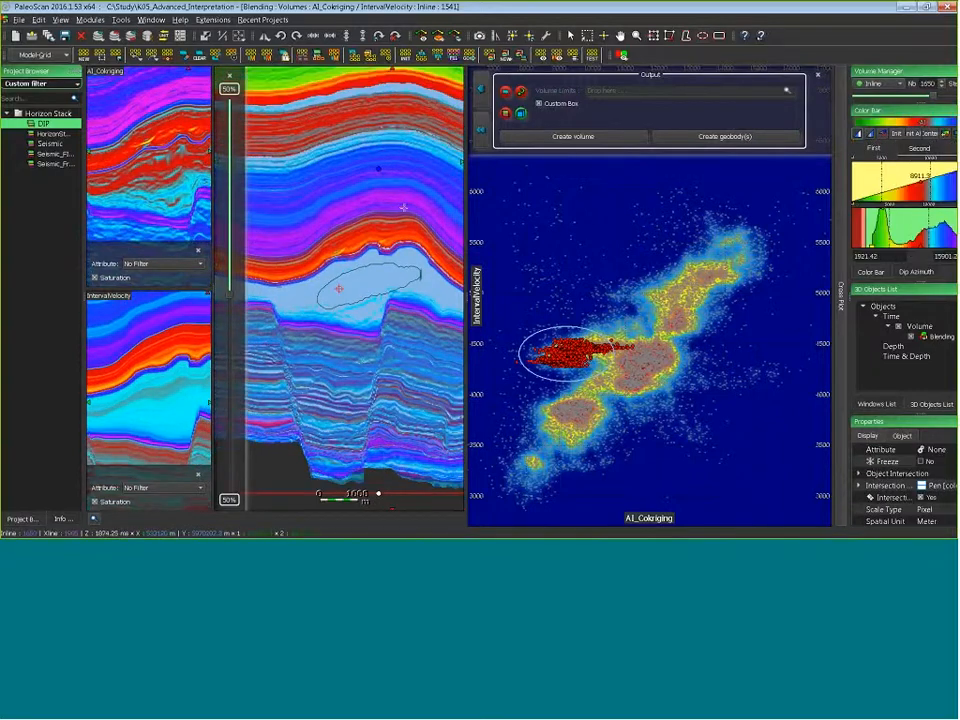
middle_click_drag(316, 263, 383, 282)
left_click_drag(296, 204, 393, 267)
middle_click_drag(402, 323, 293, 275)
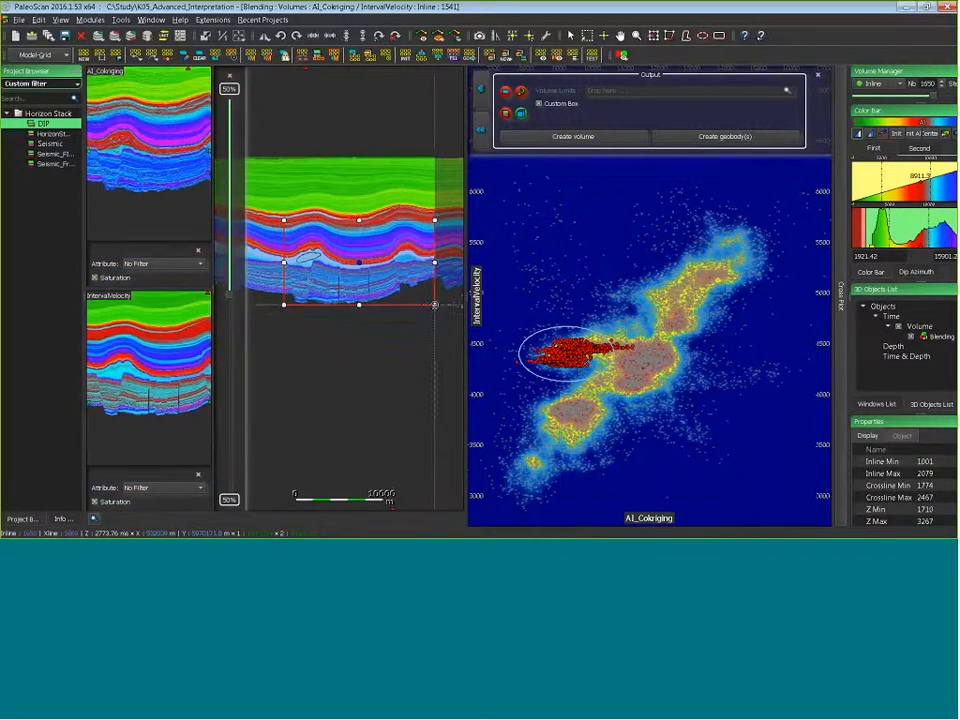
left_click_drag(427, 300, 323, 272)
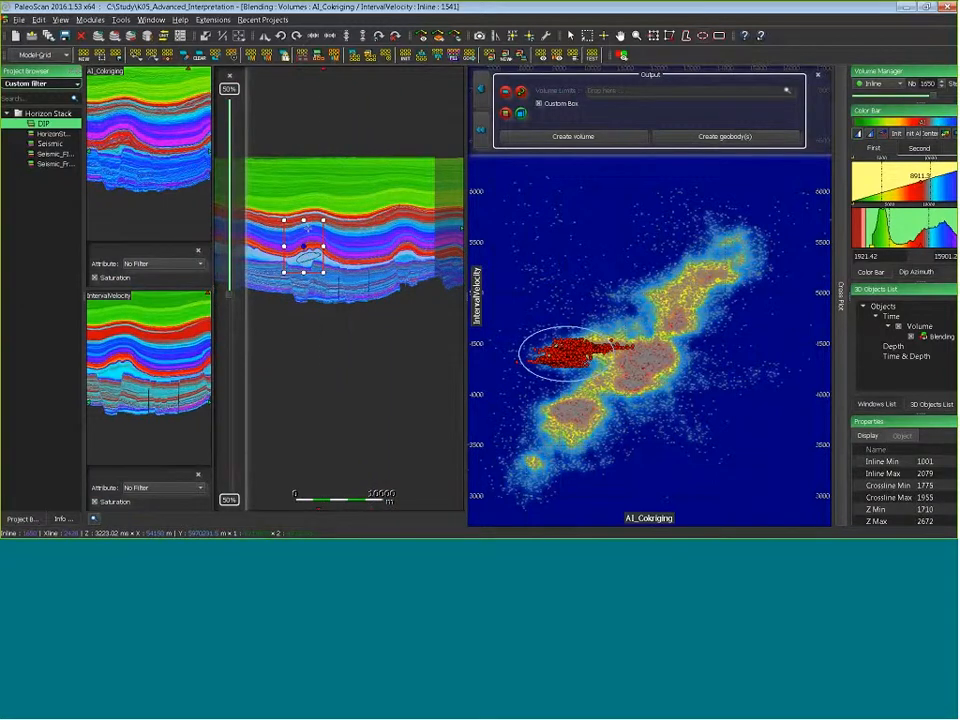
left_click_drag(303, 220, 303, 237)
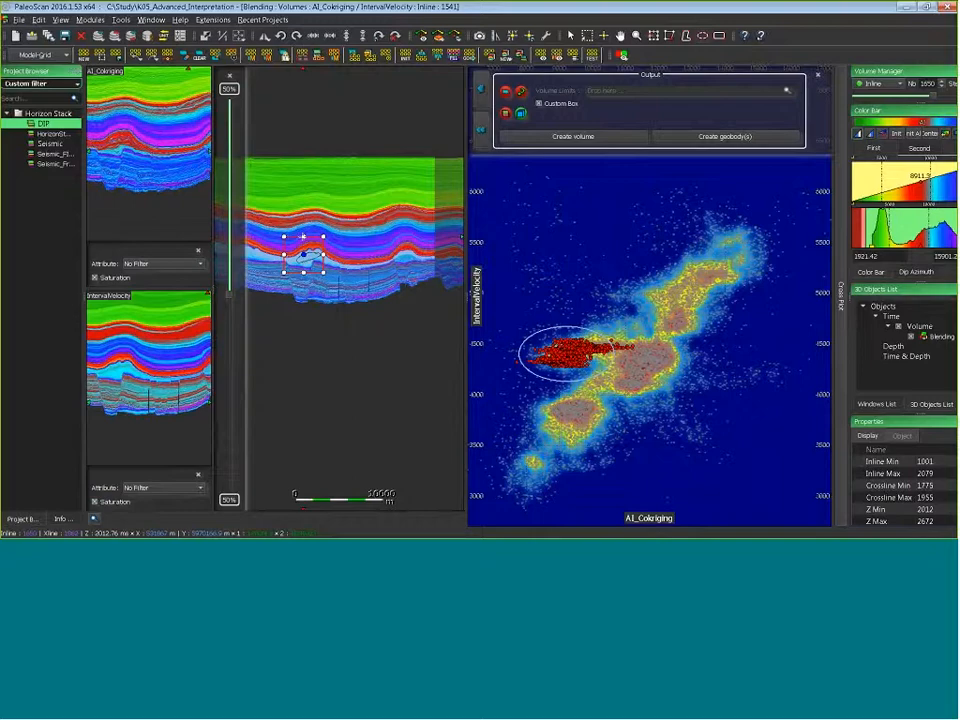
scroll(303, 237, "up", 6)
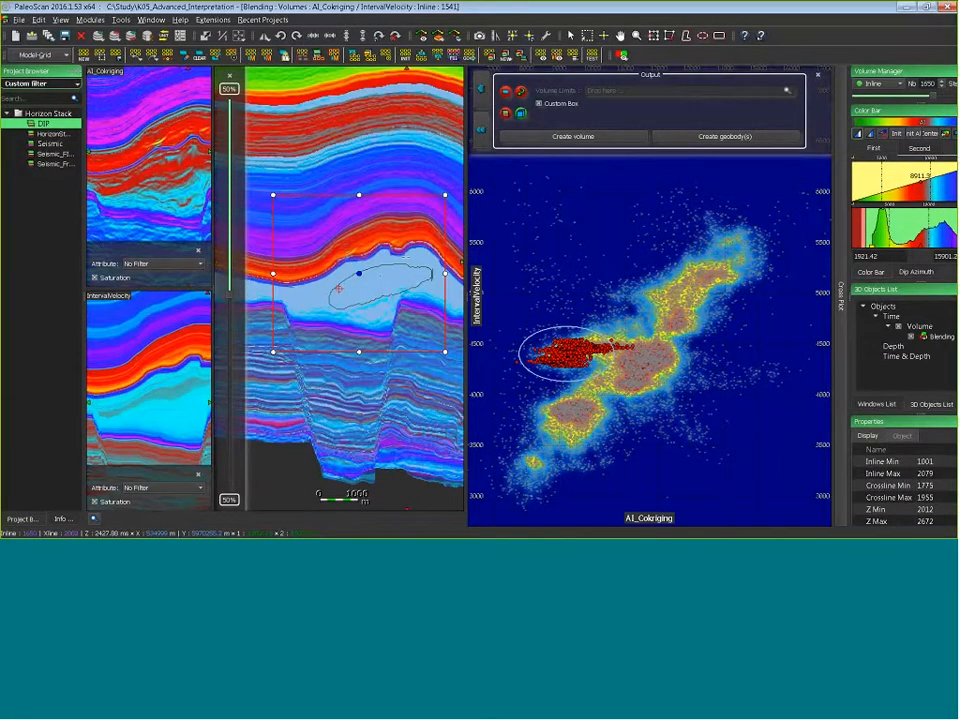
scroll(339, 288, "up", 2)
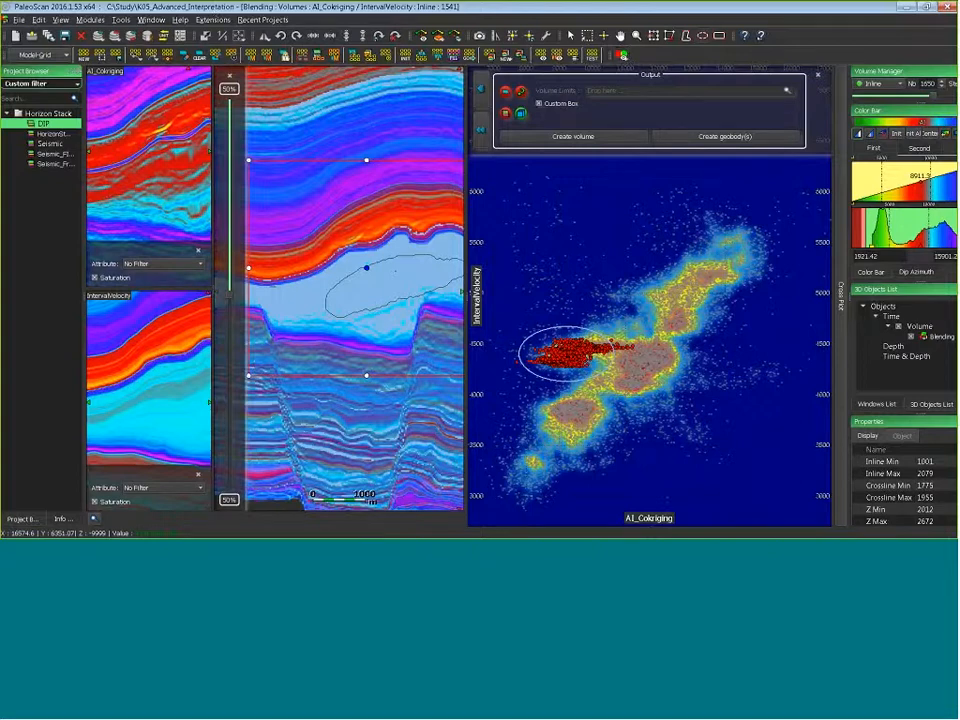
Switch to the Color Blending module, view an empty RGB volume blending window, and close it
left_click(40, 54)
left_click(35, 220)
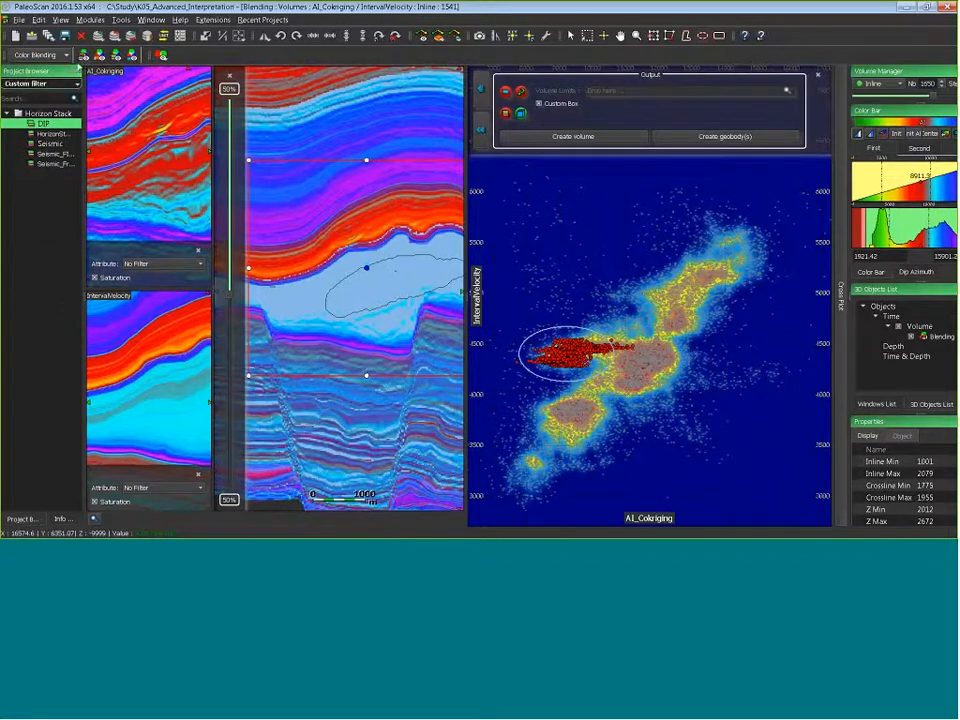
left_click(83, 55)
left_click_drag(628, 76, 384, 92)
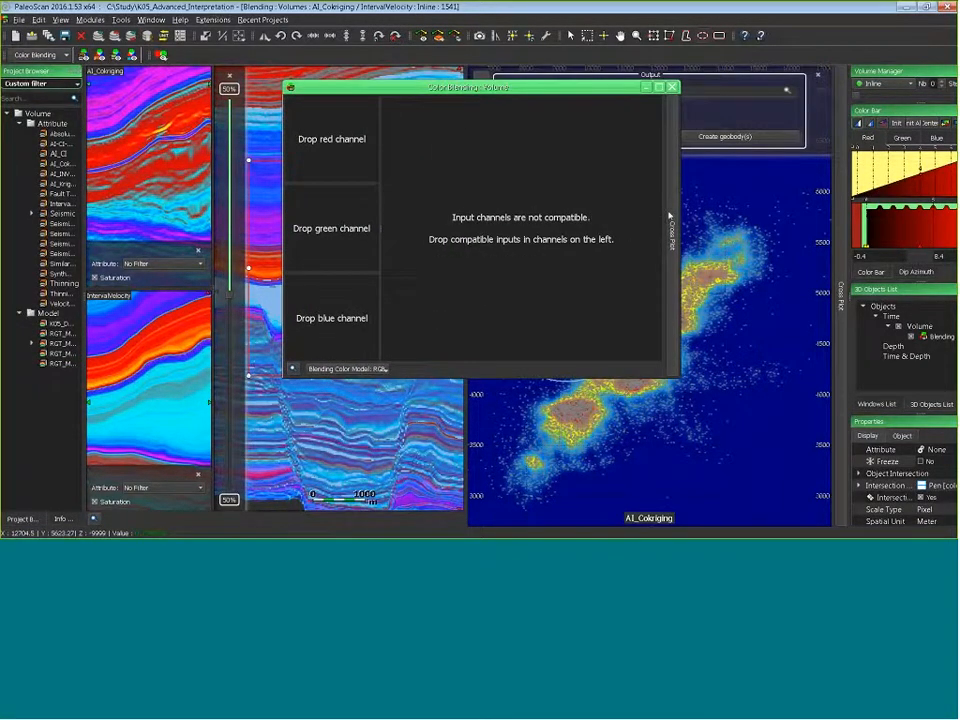
left_click(672, 87)
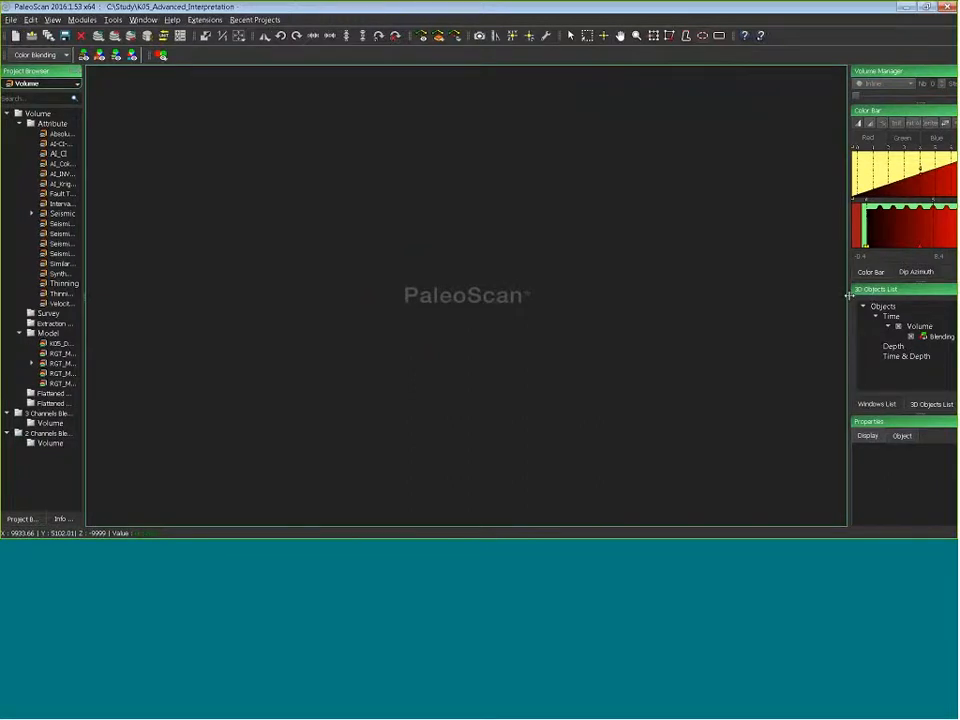
Widen the side panels, filter the project browser to Sequence, and open the Sequence object in a maximized Strati Viewer
left_click_drag(848, 296, 842, 296)
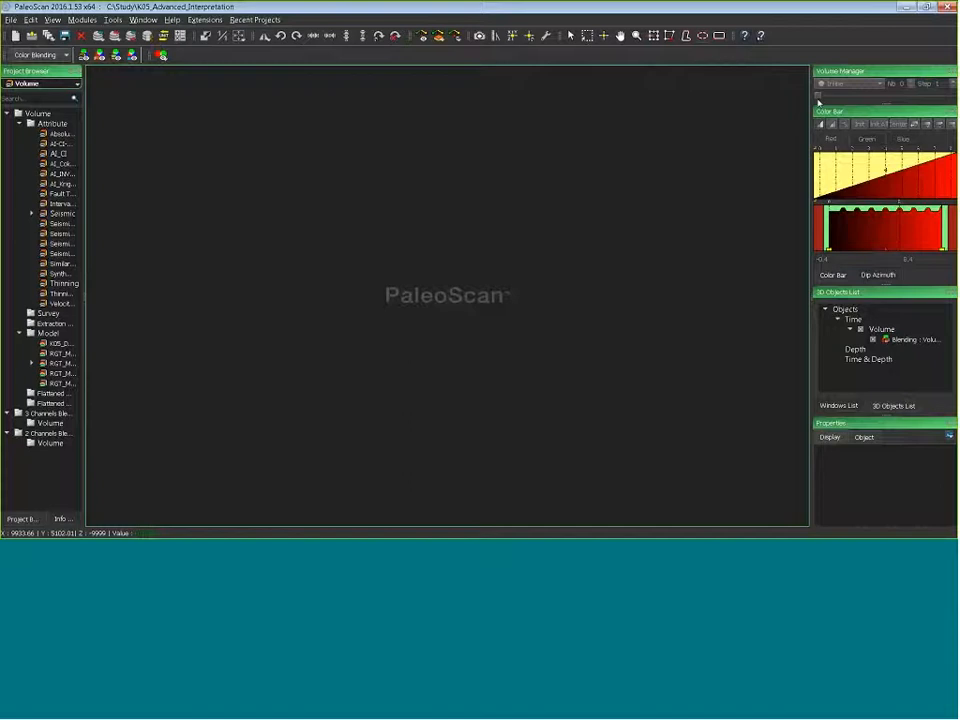
left_click_drag(84, 290, 148, 290)
left_click(96, 84)
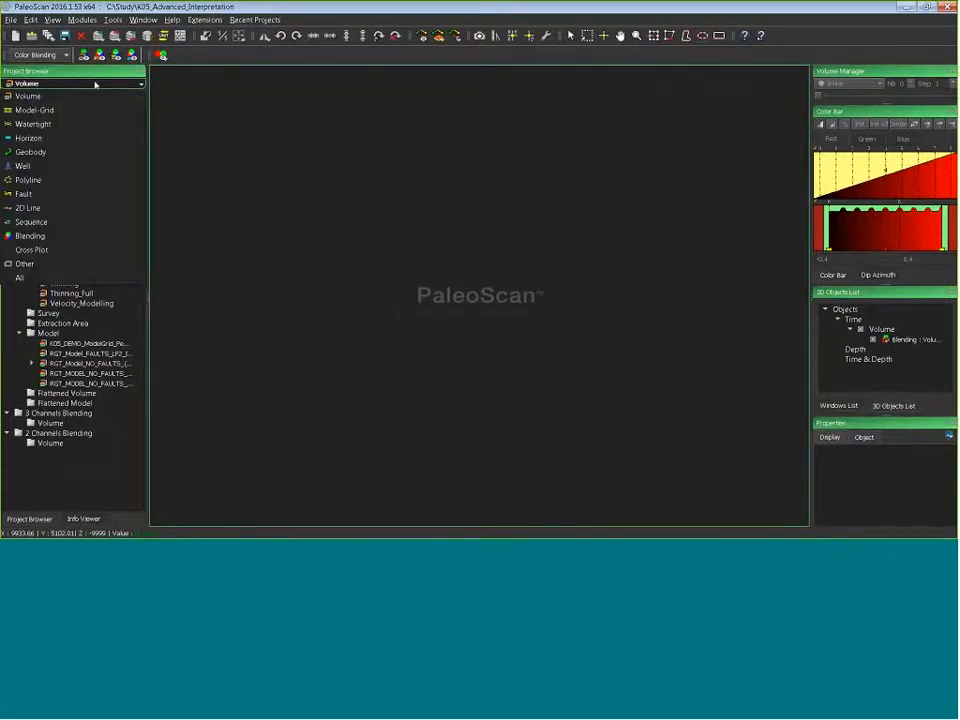
left_click(28, 208)
left_click(31, 221)
double_click(60, 122)
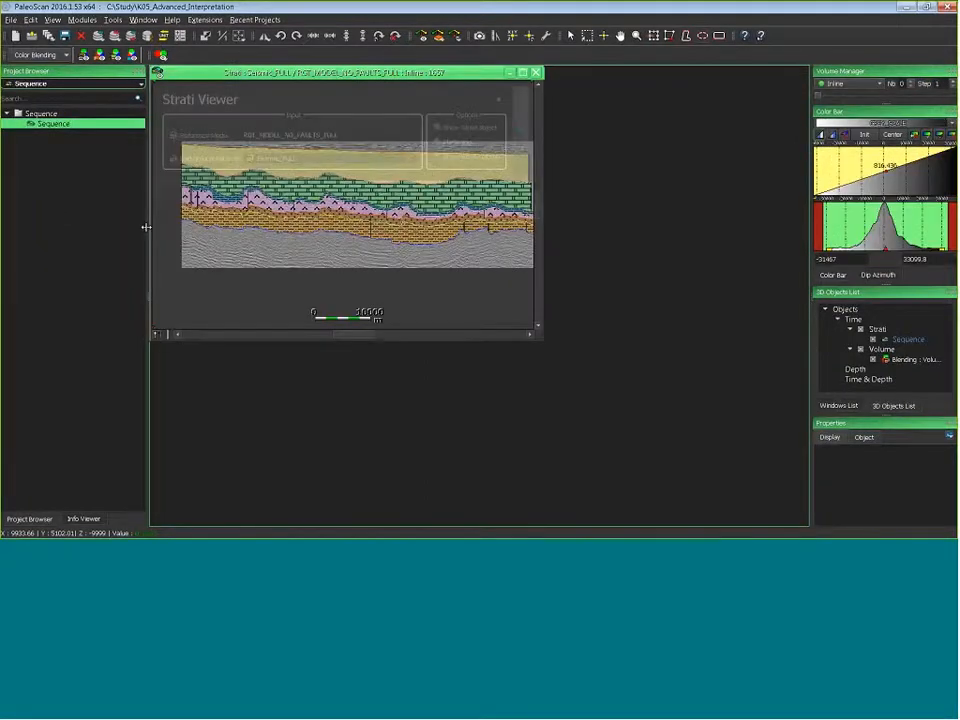
left_click_drag(146, 227, 118, 226)
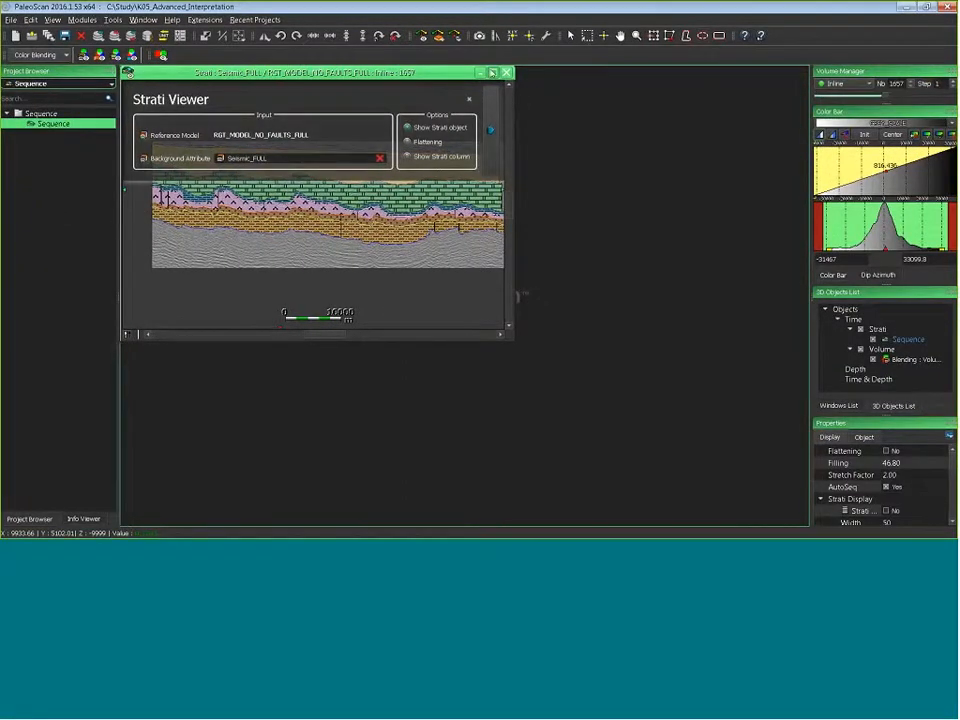
left_click(492, 72)
Select the Late Cretaceous layer on the section and show the stratigraphic column alongside it
middle_click_drag(554, 338, 538, 349)
scroll(508, 345, "up", 5)
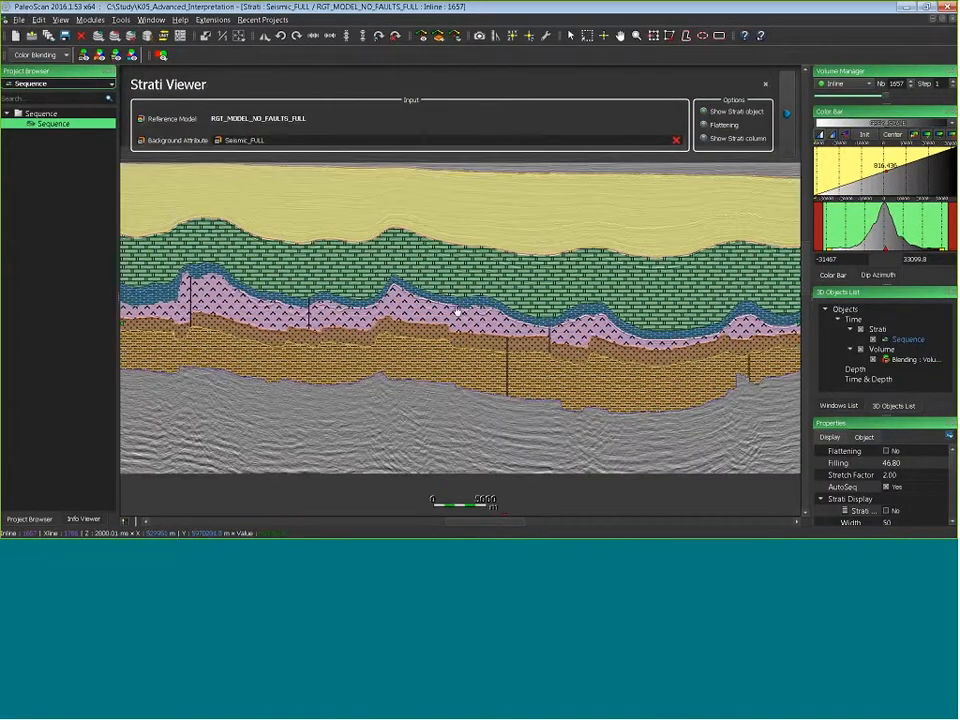
scroll(458, 311, "up", 6)
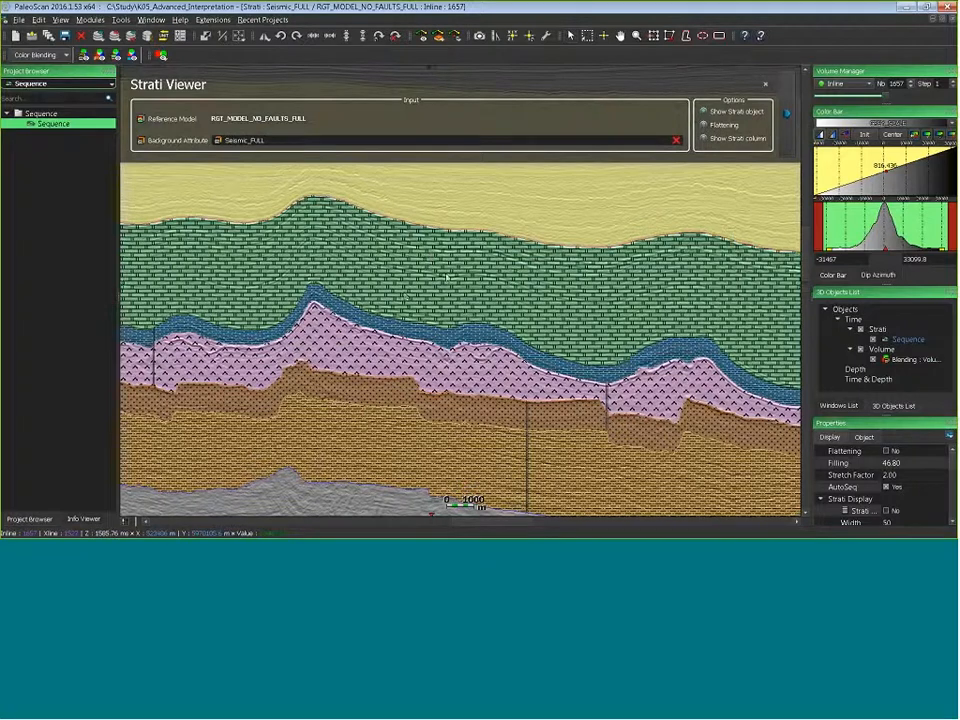
left_click(377, 264)
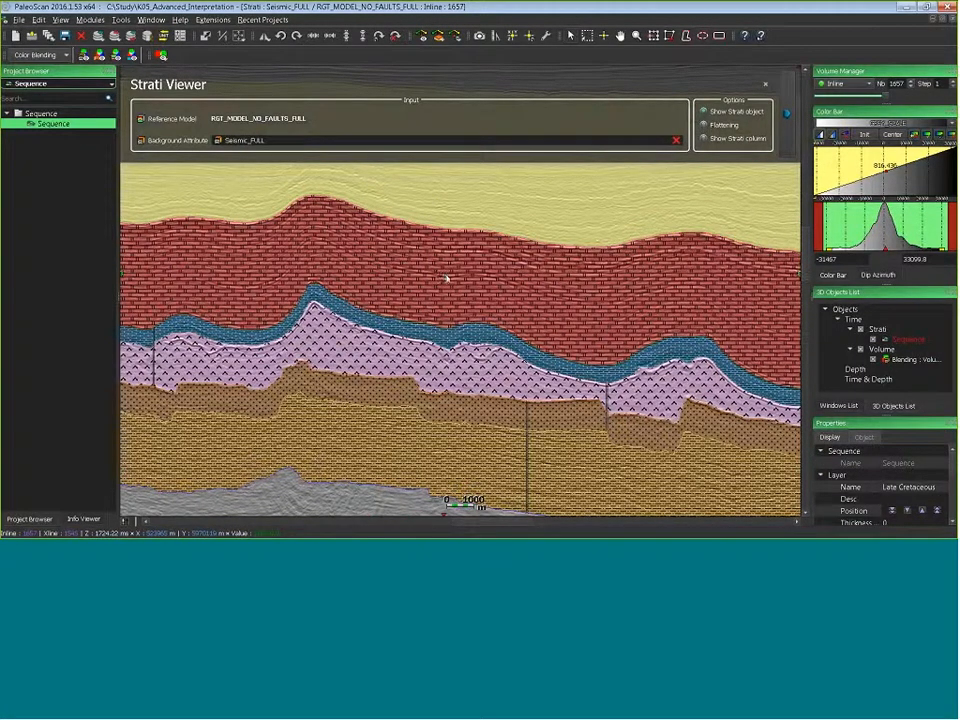
left_click(704, 138)
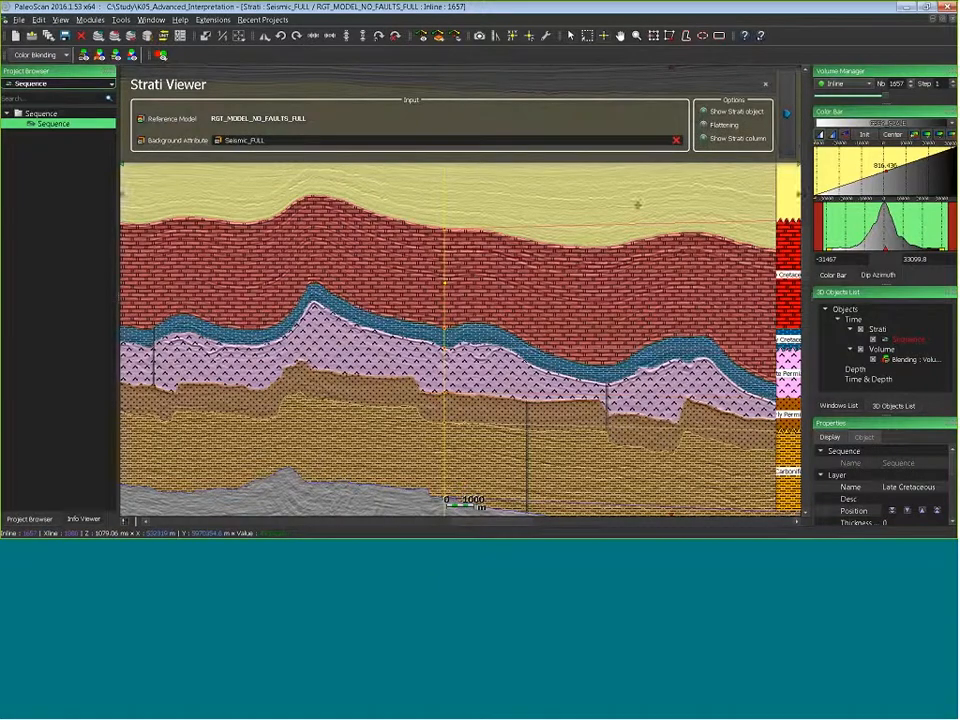
scroll(643, 221, "down", 3)
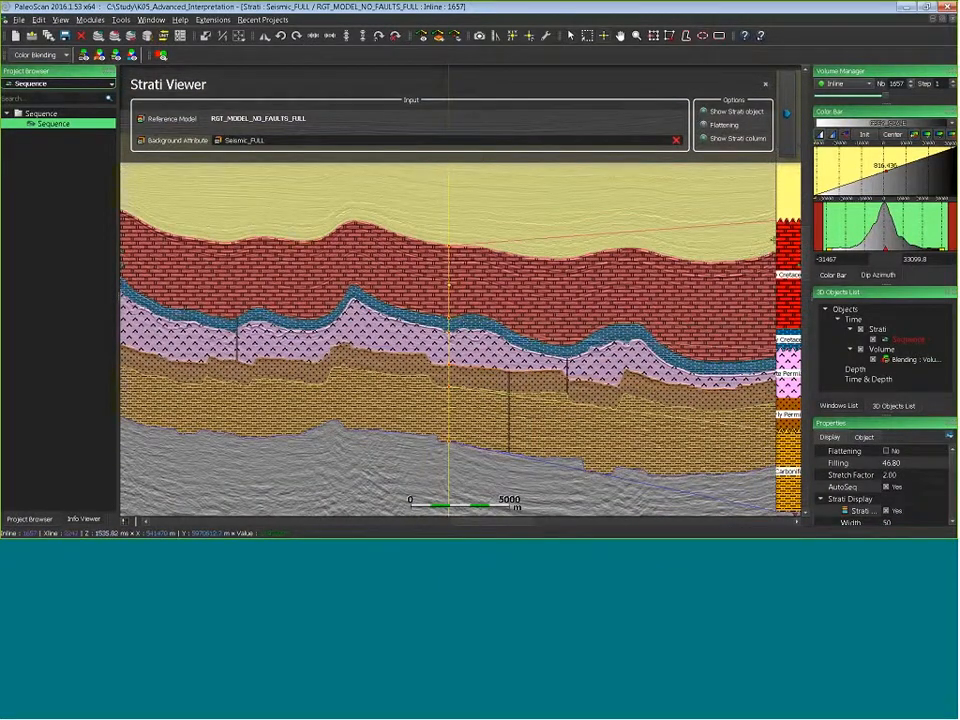
left_click_drag(416, 258, 359, 275)
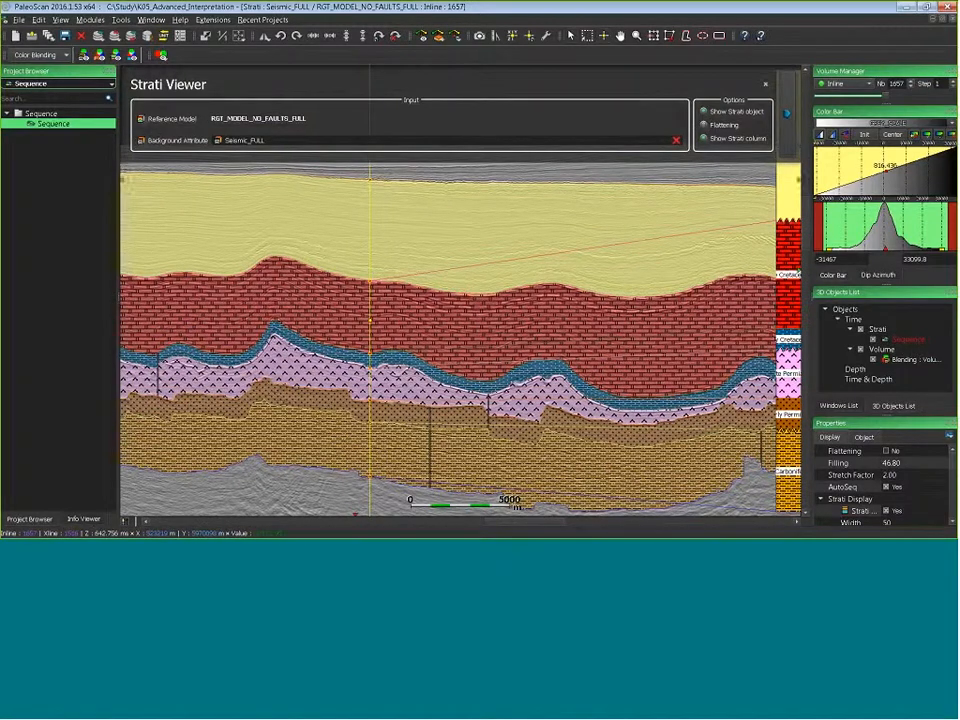
Enable the Time/Depth extension and view the velocity types available for the Paleogene layer
left_click(212, 19)
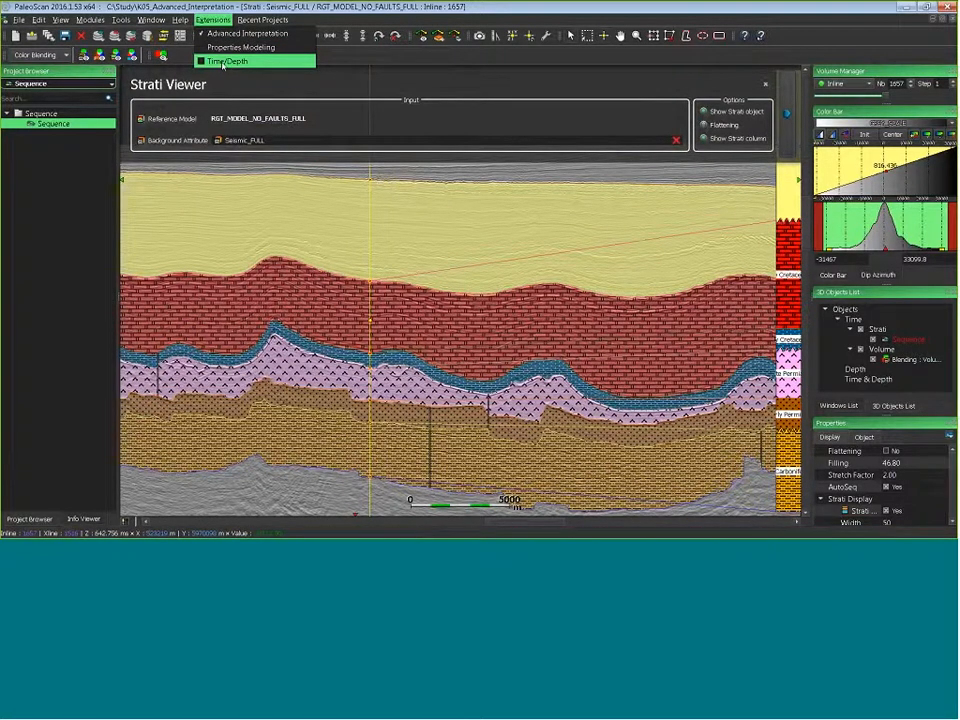
left_click(223, 63)
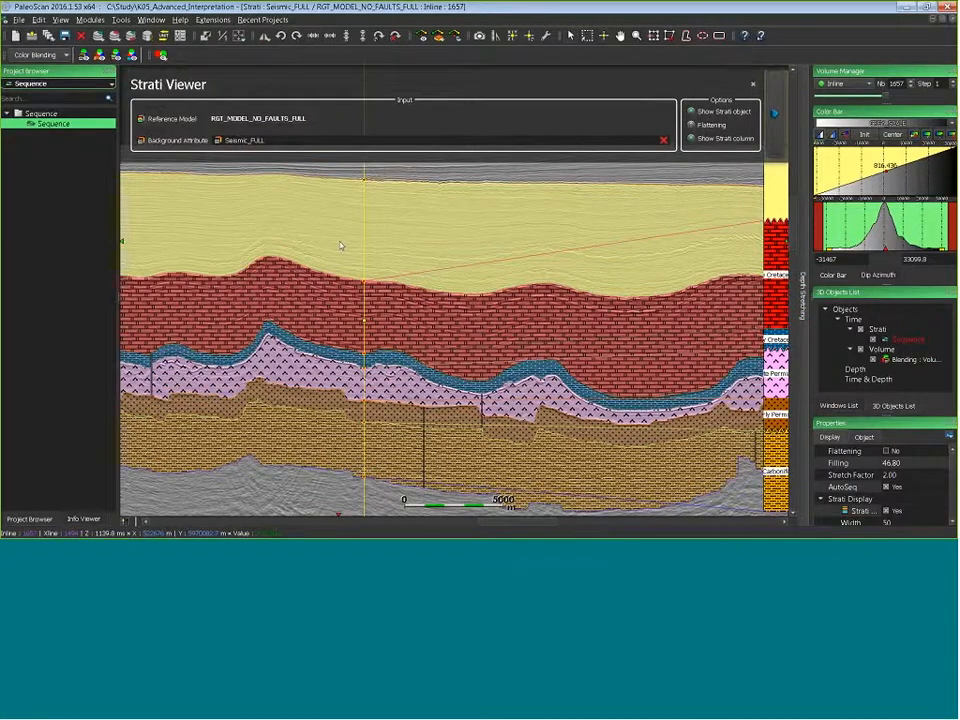
left_click(340, 245)
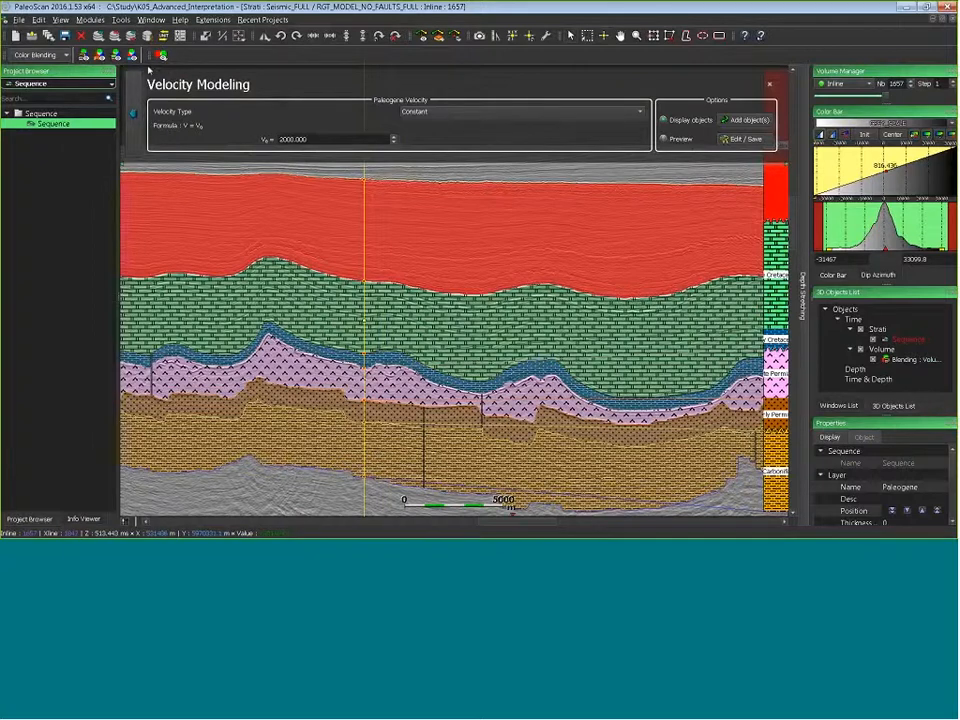
left_click(450, 111)
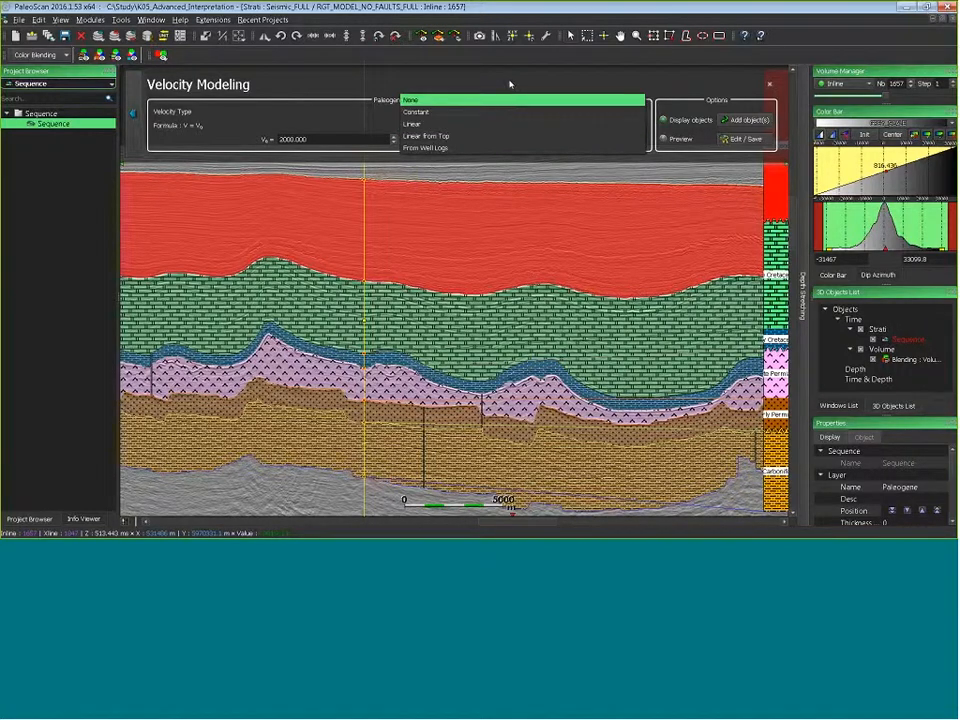
left_click(428, 316)
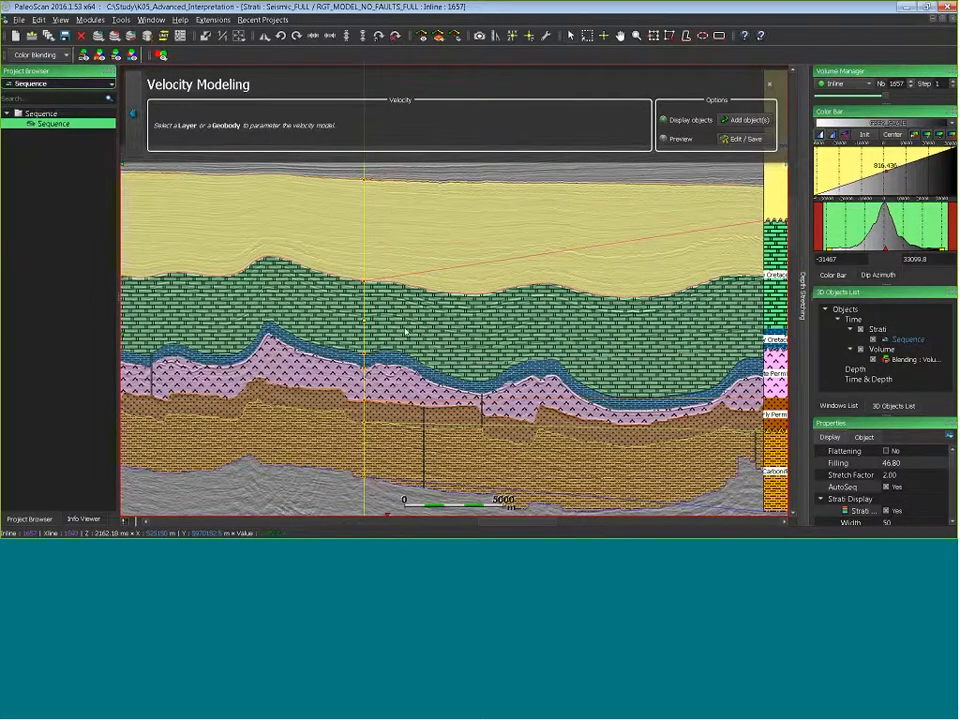
Review the velocity settings of the deeper layers, including Early Cretaceous, Late Carboniferous and Late Cretaceous
left_click(410, 330)
left_click(304, 349)
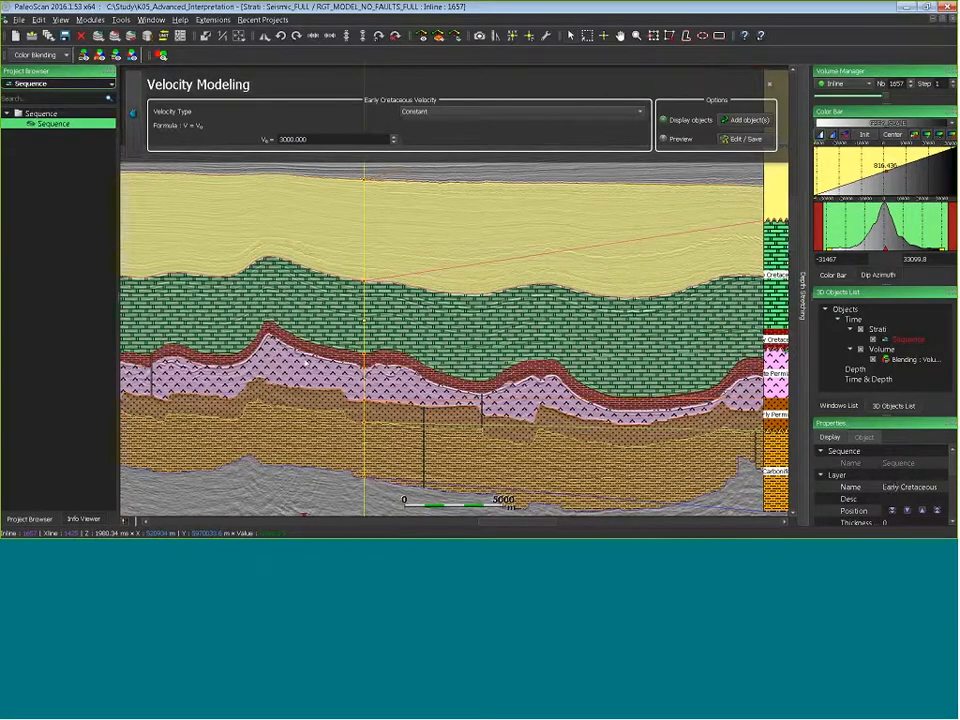
left_click(306, 400)
left_click(313, 445)
left_click(378, 310)
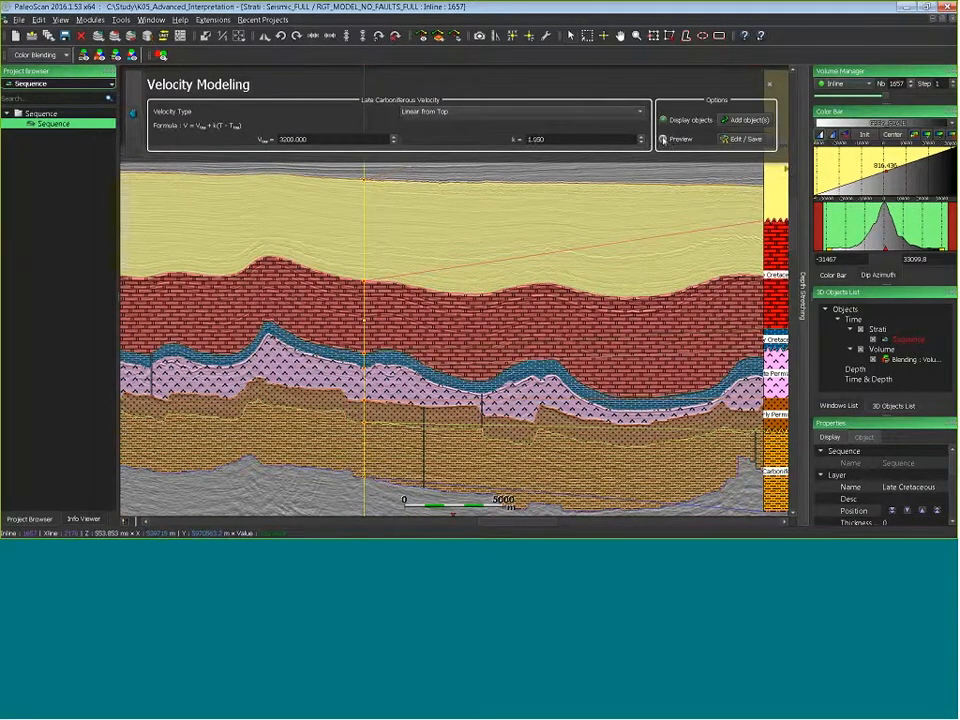
Preview the velocity model on the section, hide the Strati objects, and apply the THINNING color bar
left_click(662, 139)
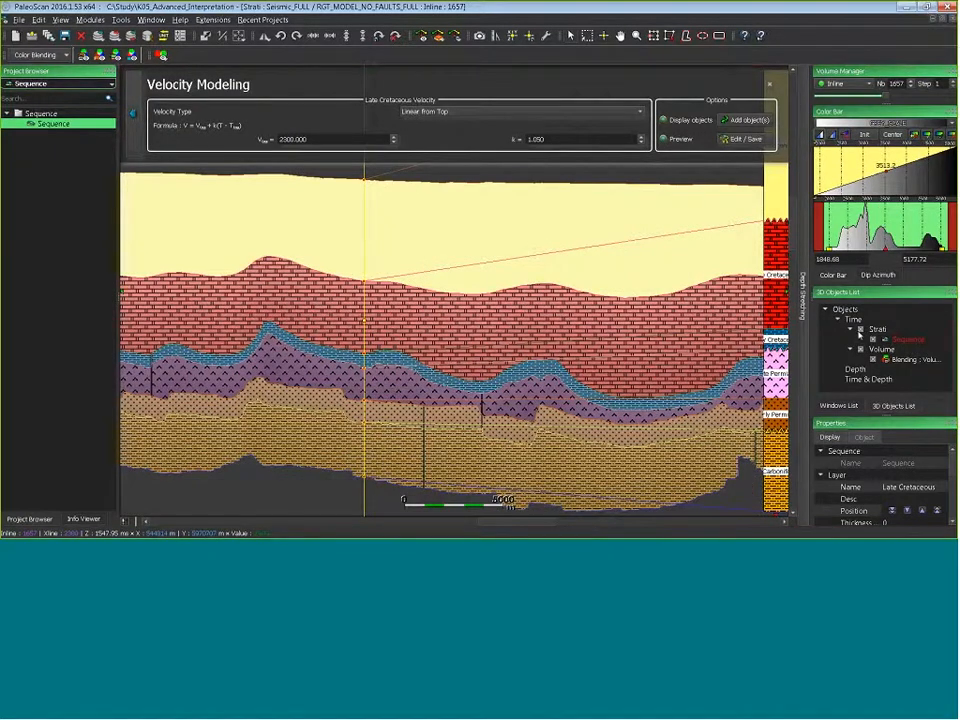
left_click(860, 330)
left_click(860, 330)
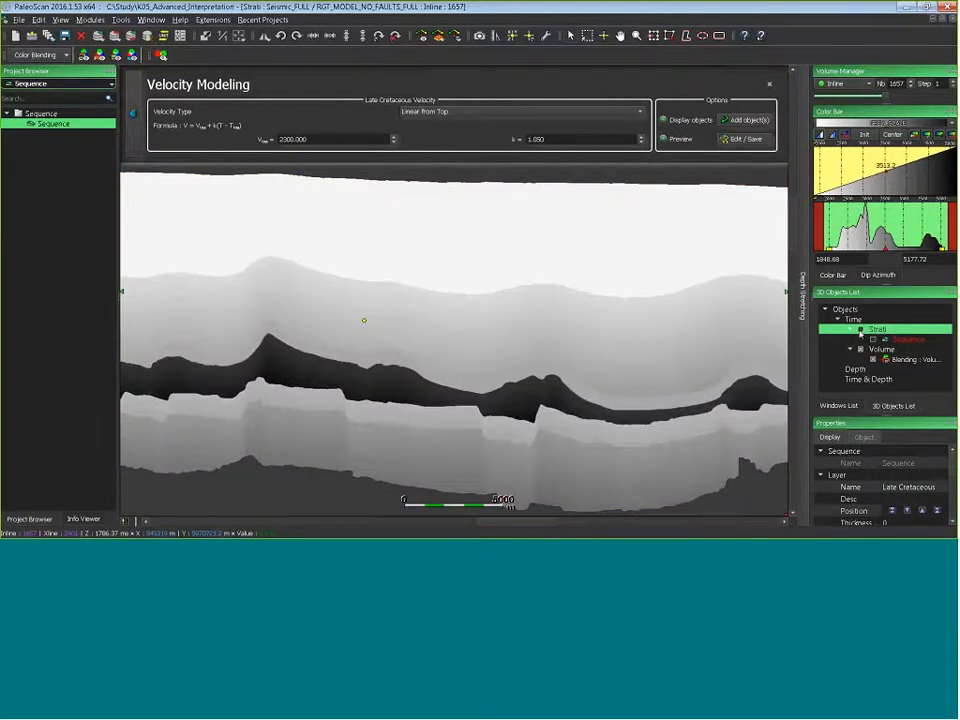
left_click(880, 123)
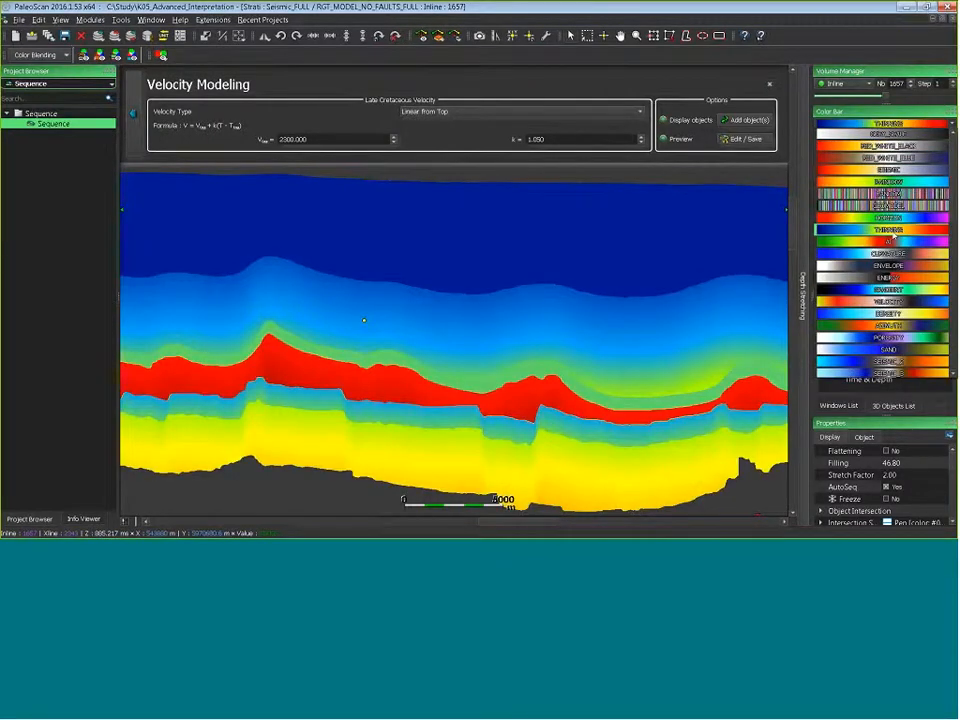
left_click(891, 231)
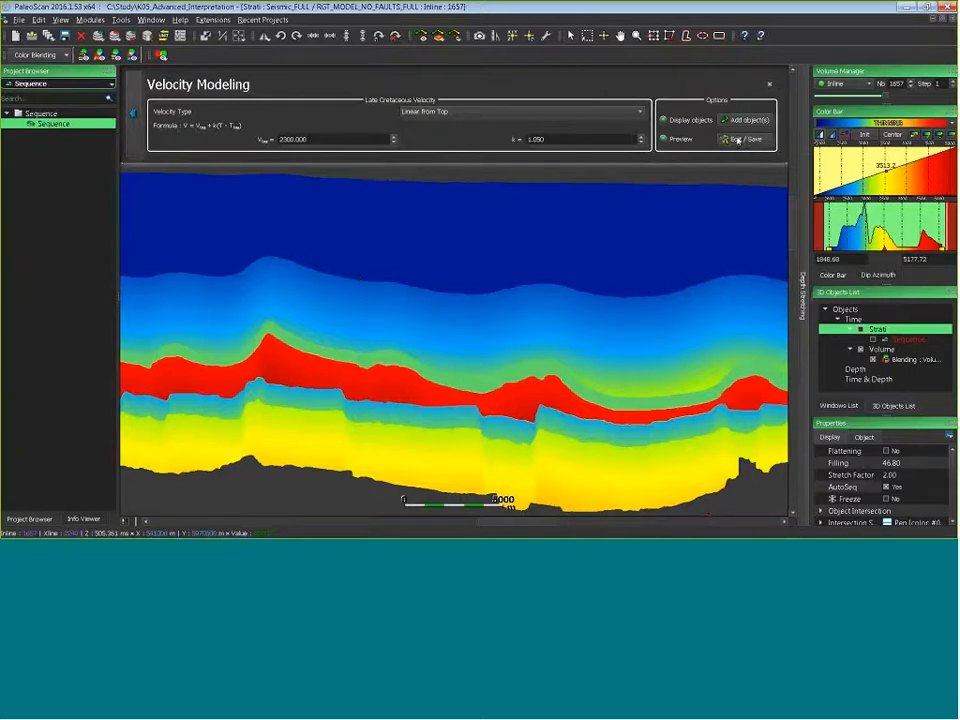
Review the per-layer velocity types and values in the velocity model's edit/save settings, closing them without saving
left_click(737, 140)
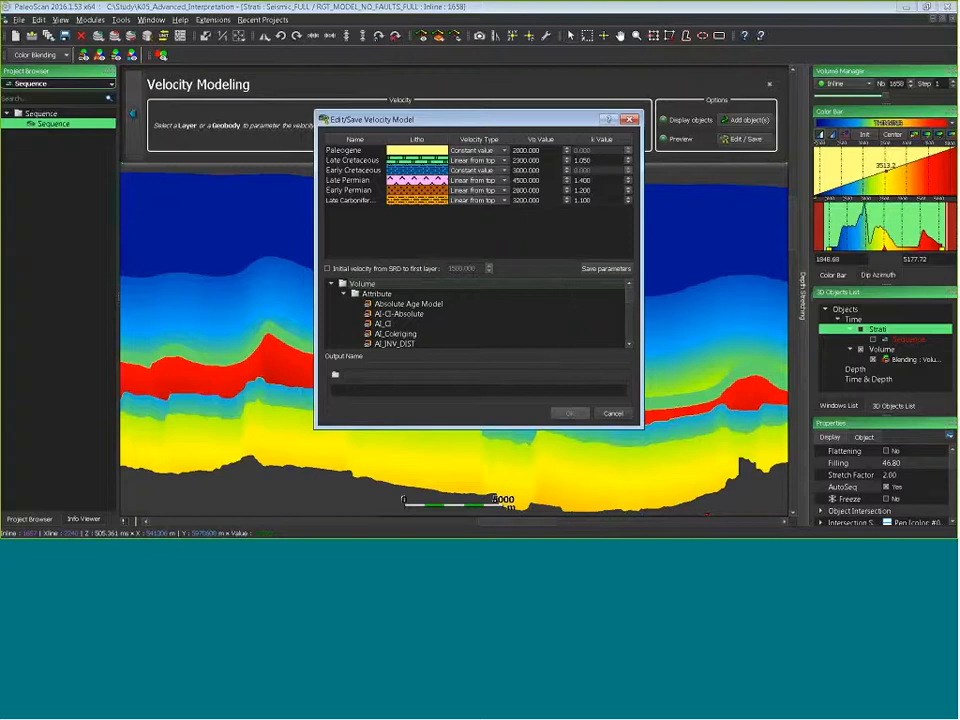
left_click(628, 119)
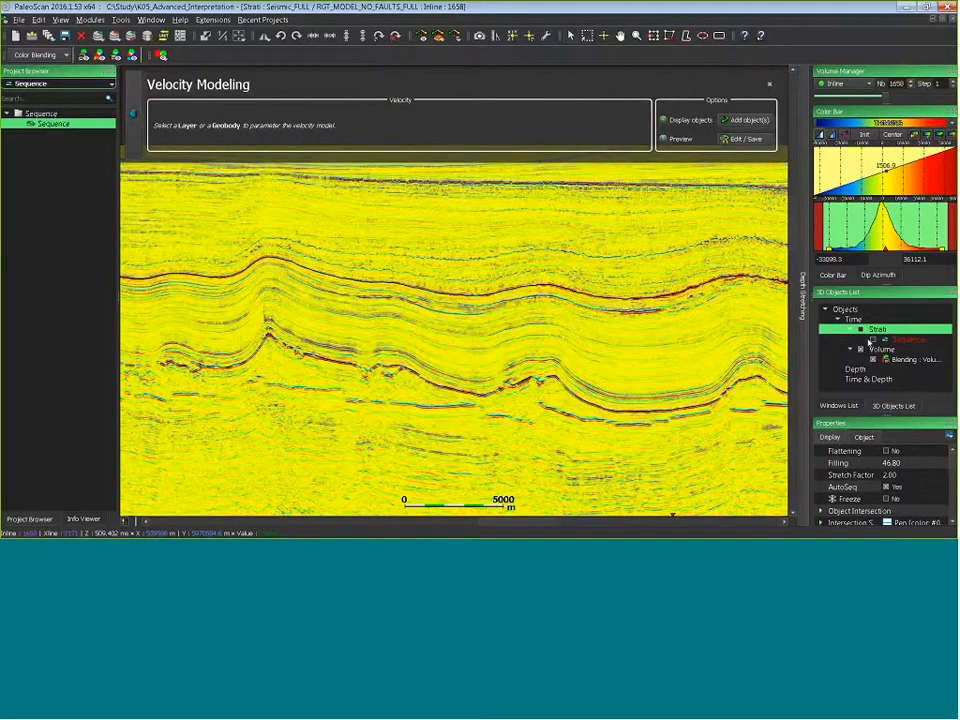
Apply the grey scale color bar to the seismic section and show the Strati objects again
left_click(884, 122)
left_click(876, 139)
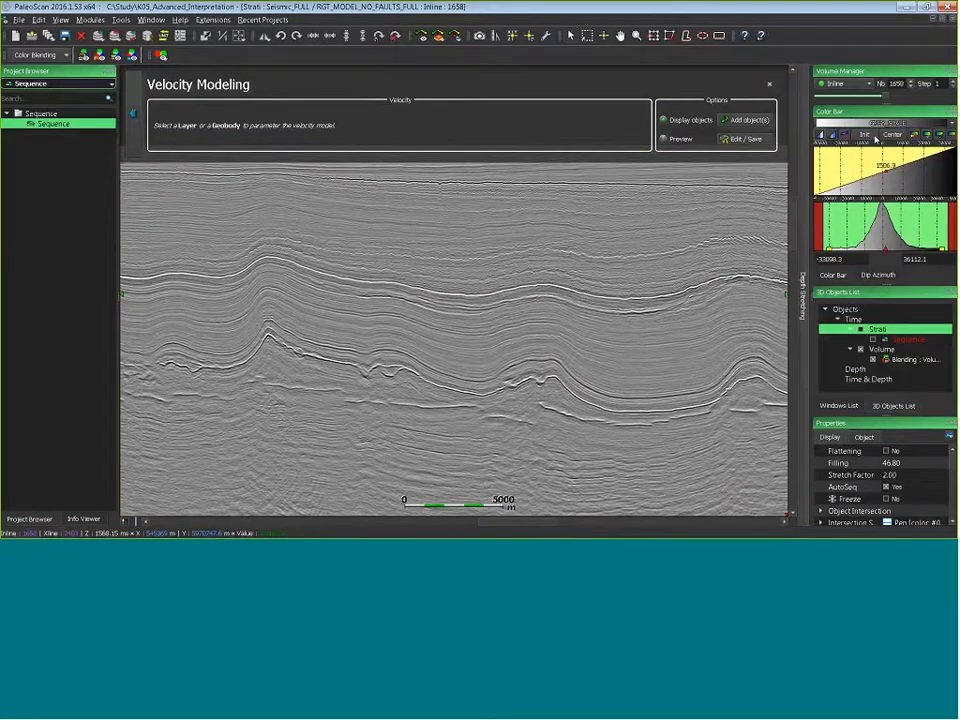
left_click(860, 329)
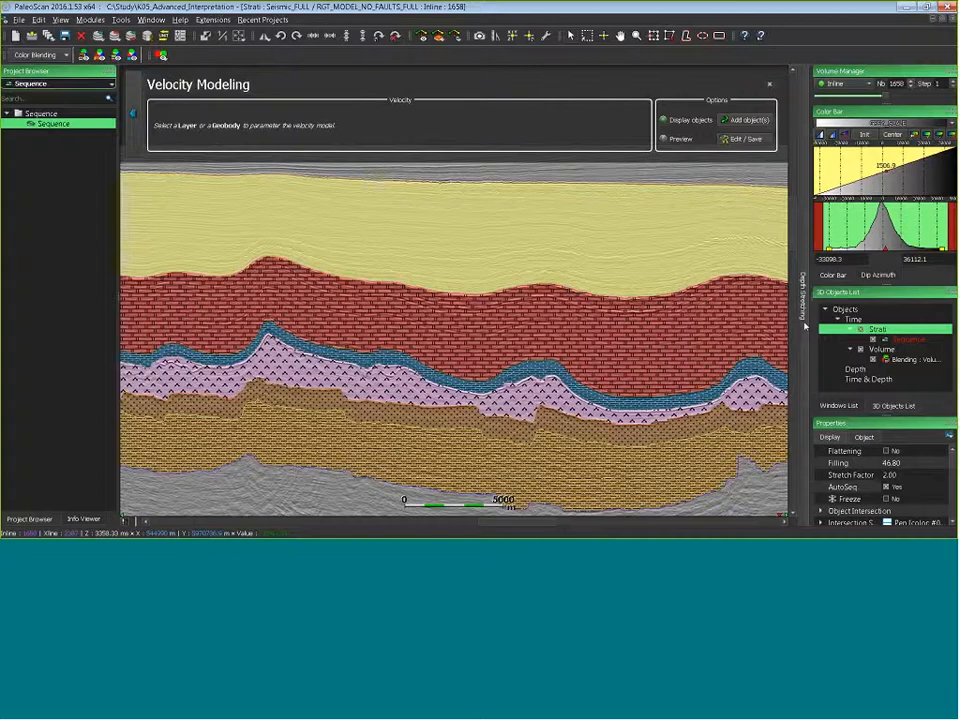
Open the depth stretching preview beside the velocity modeling section and compare the seismic in time and depth
left_click(803, 305)
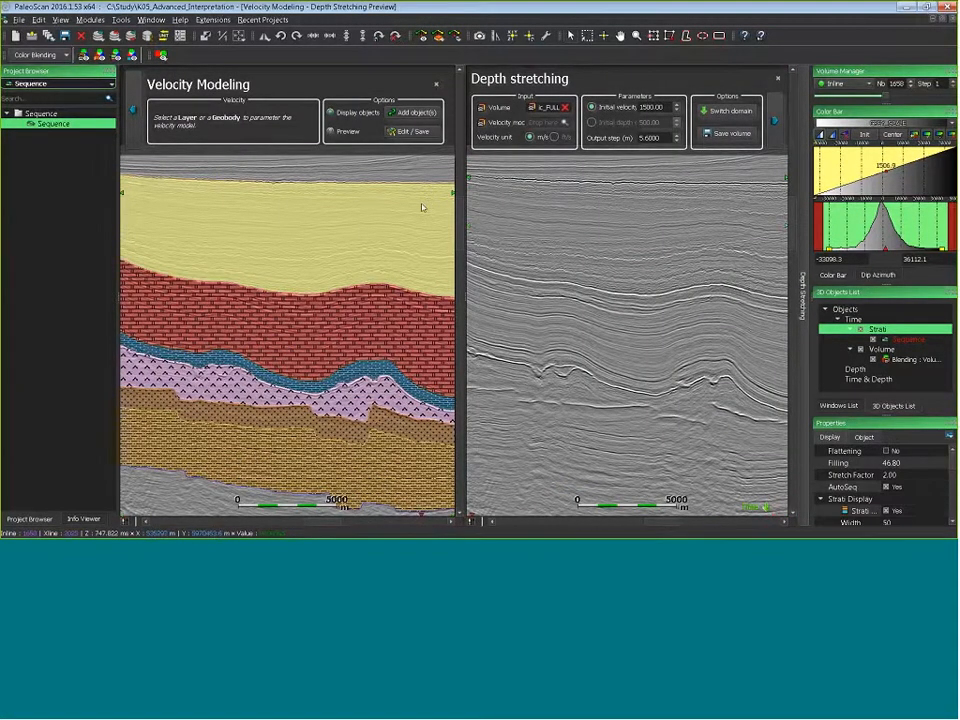
scroll(422, 207, "down", 5)
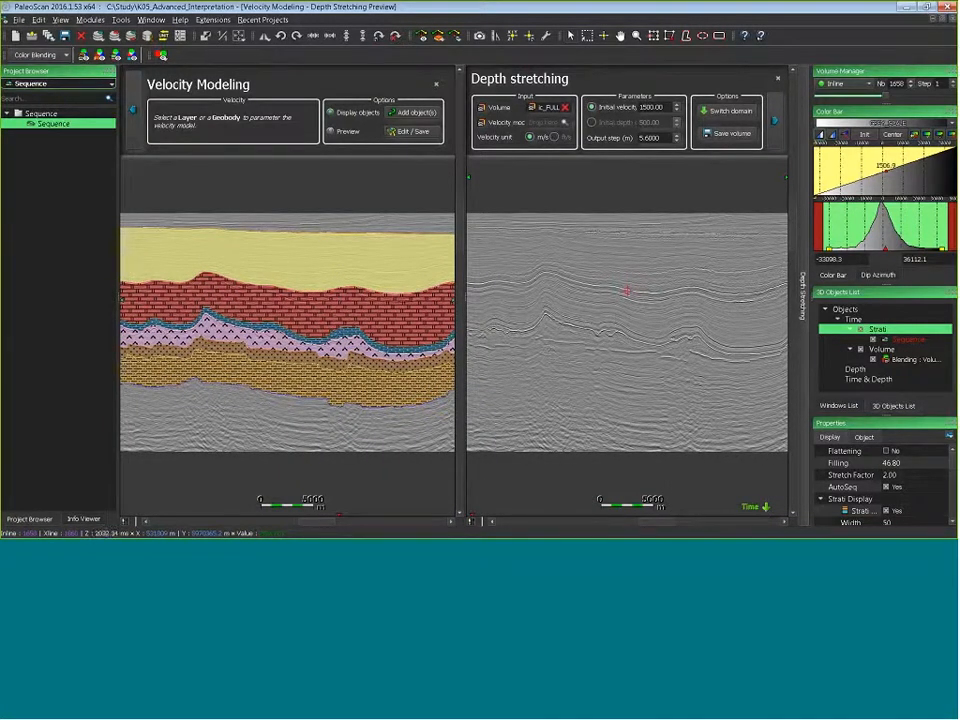
left_click(631, 327)
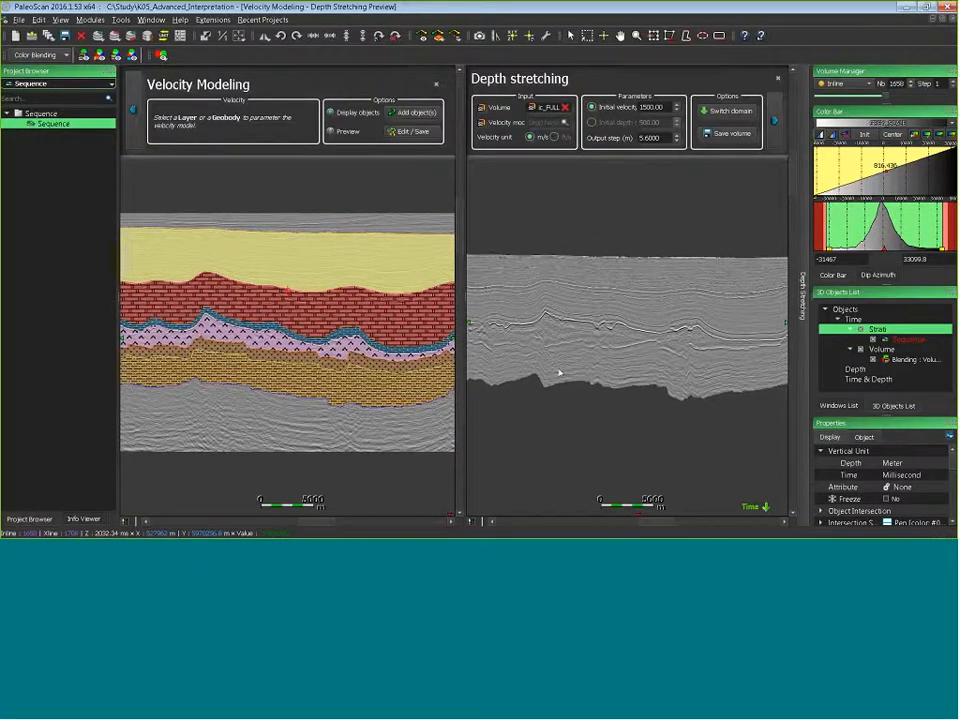
scroll(640, 310, "up", 5)
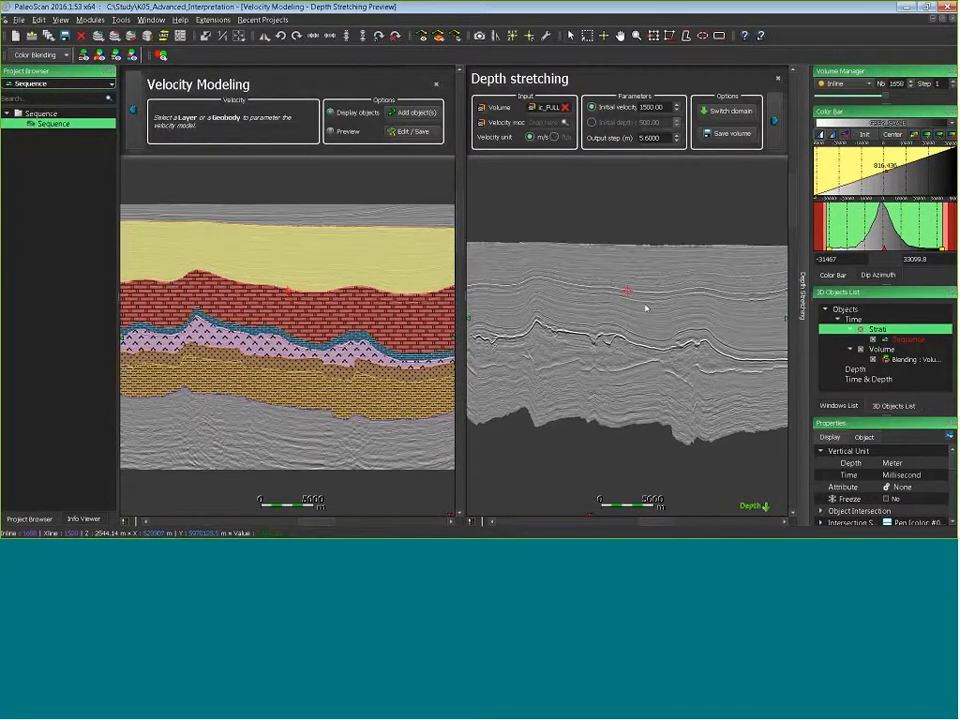
scroll(633, 285, "up", 2)
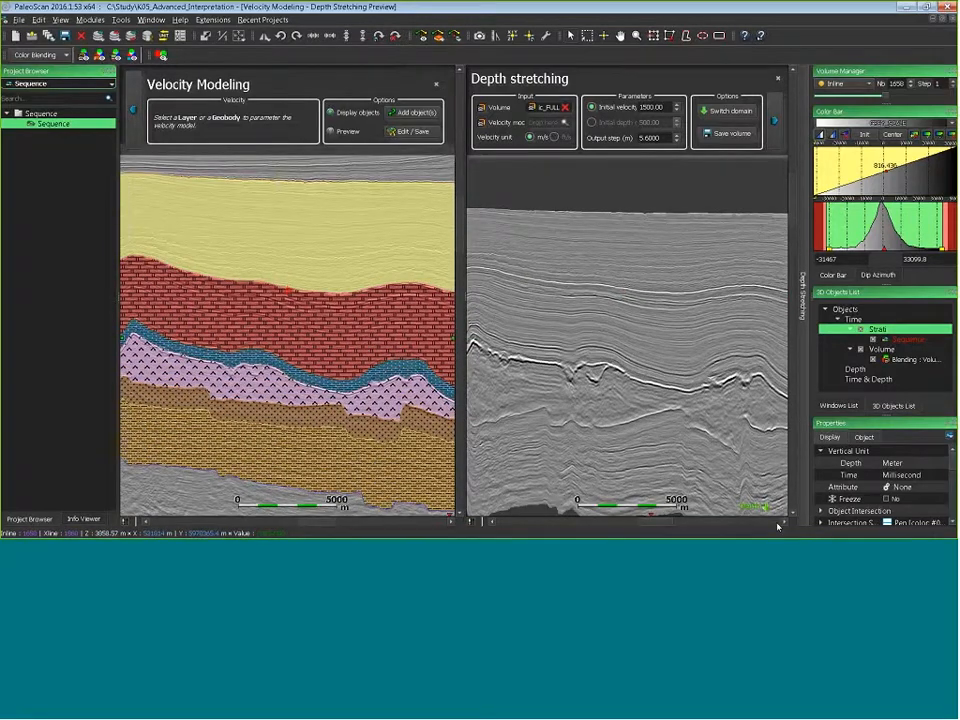
scroll(699, 326, "up", 2)
middle_click_drag(772, 510, 772, 494)
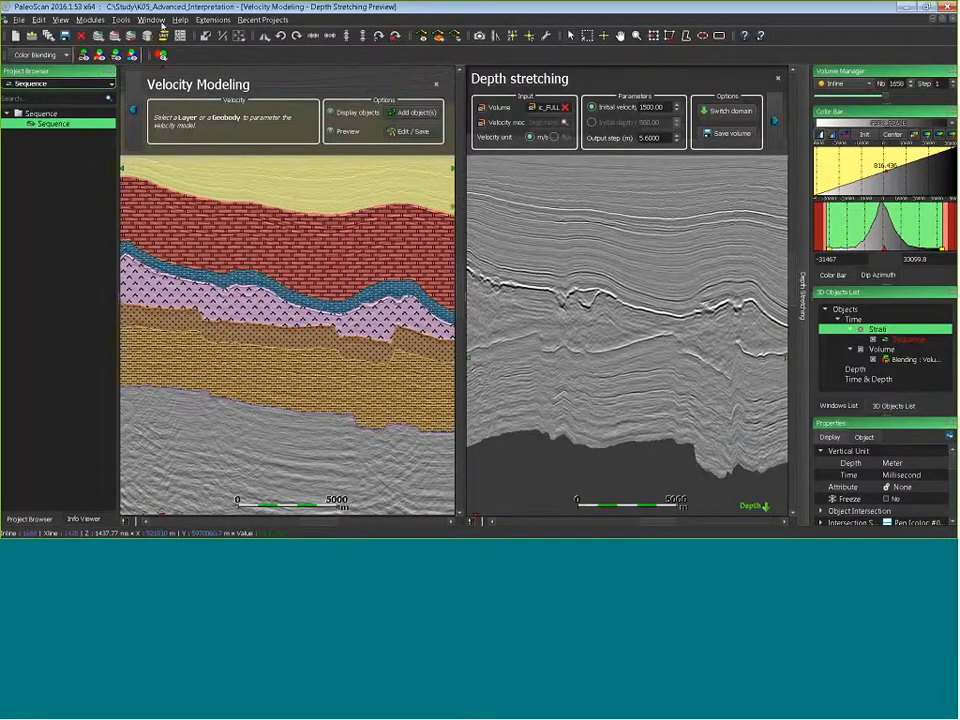
middle_click_drag(321, 246, 257, 285)
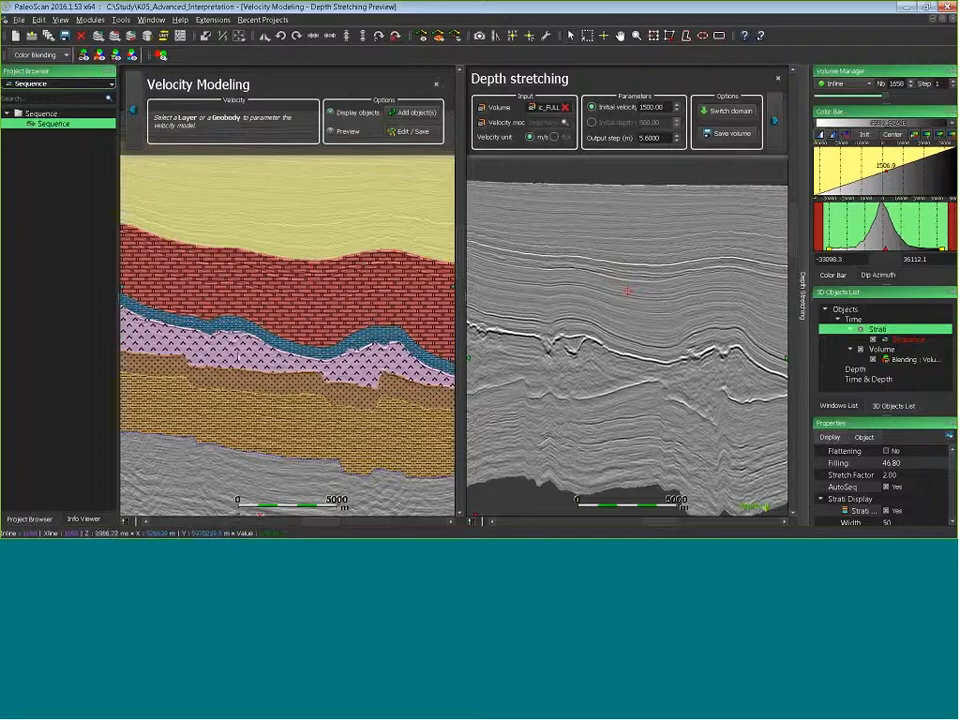
Set the Late Permian layer to a constant velocity of 5000 and check its effect on the depth-stretched section
left_click(257, 363)
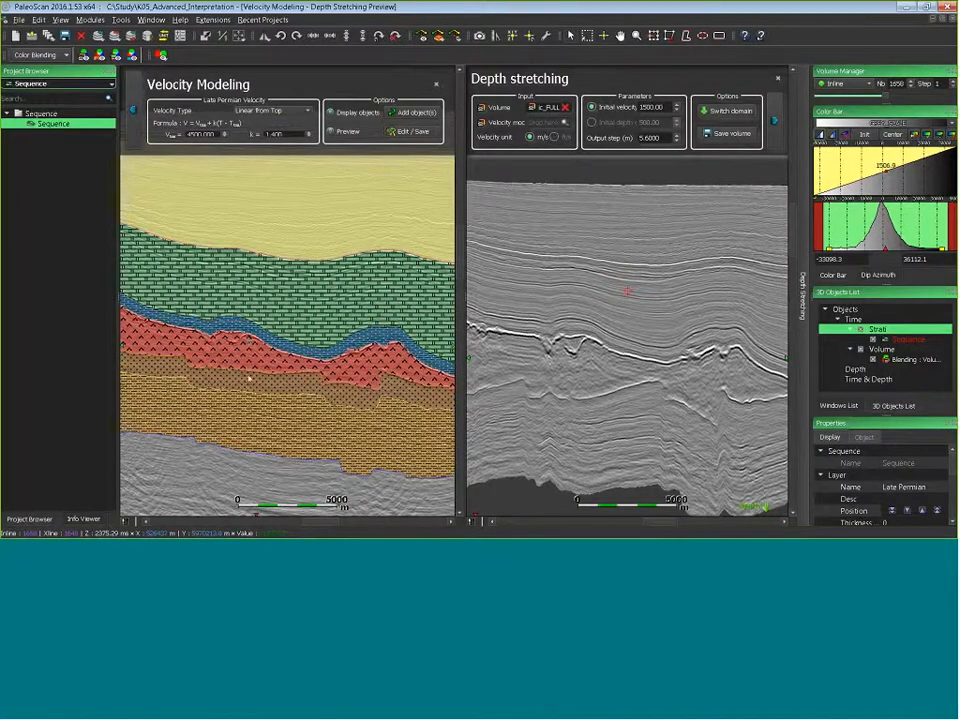
left_click(270, 110)
left_click(260, 90)
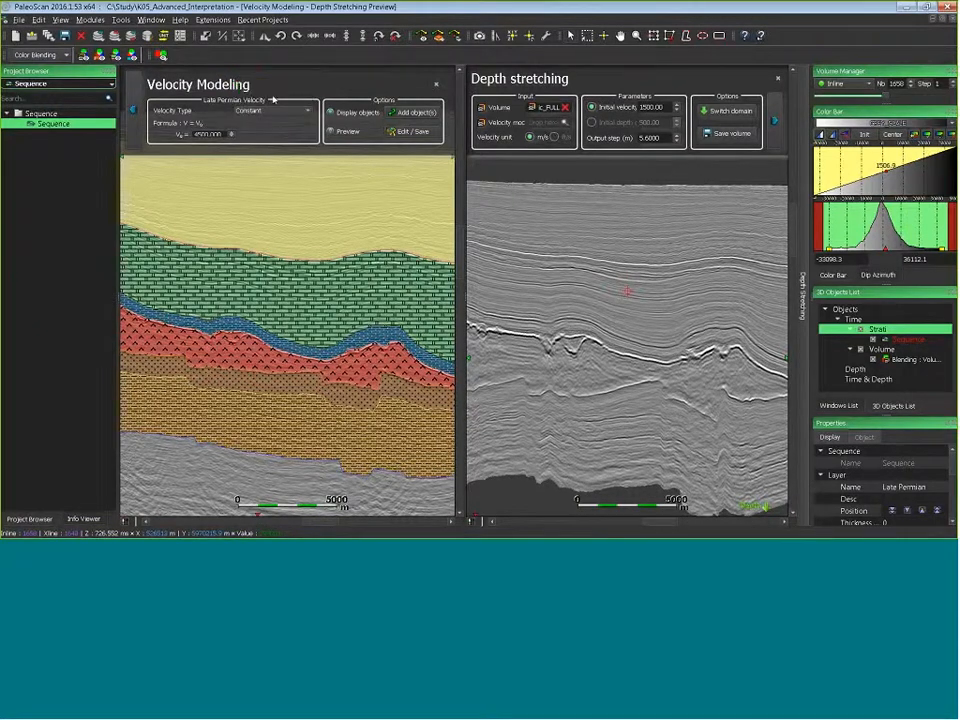
left_click_drag(224, 134, 180, 134)
type("5000")
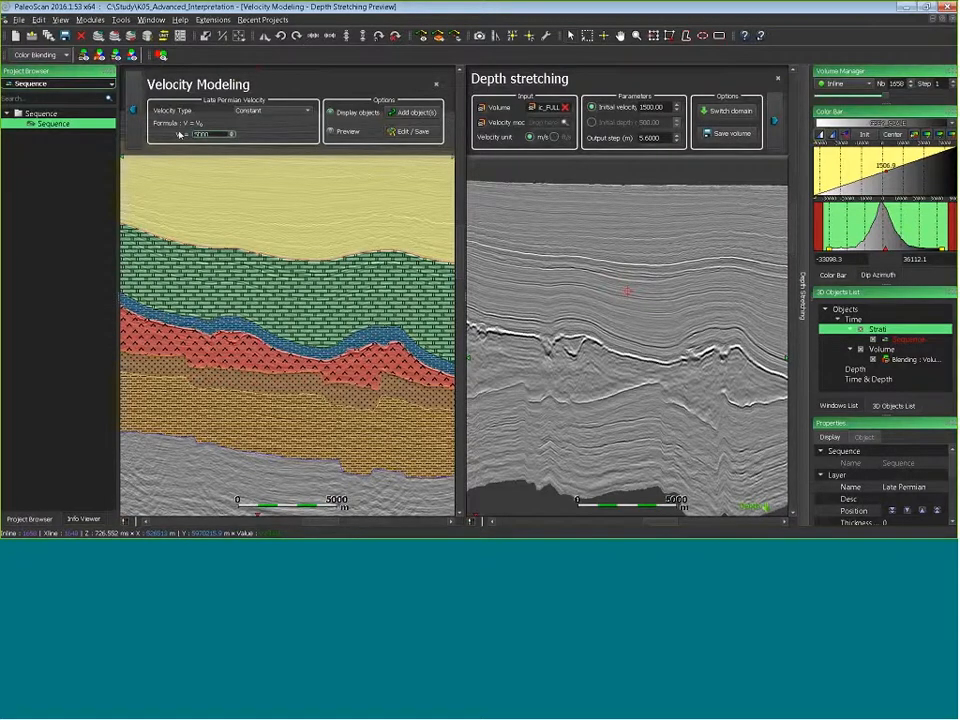
left_click(664, 304)
scroll(664, 318, "down", 3)
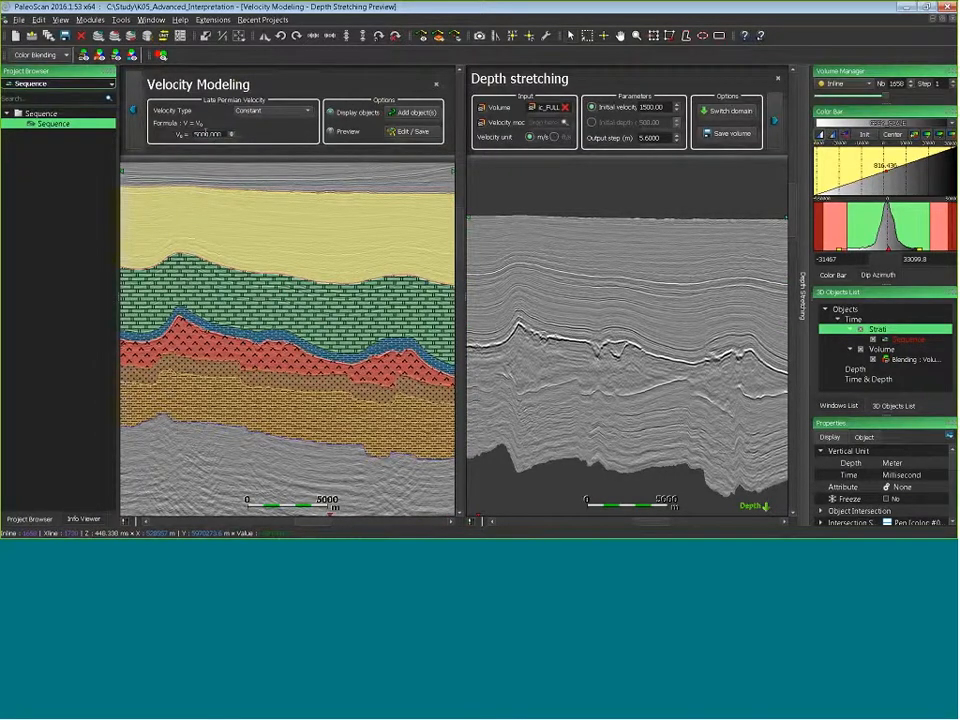
scroll(290, 290, "up", 2)
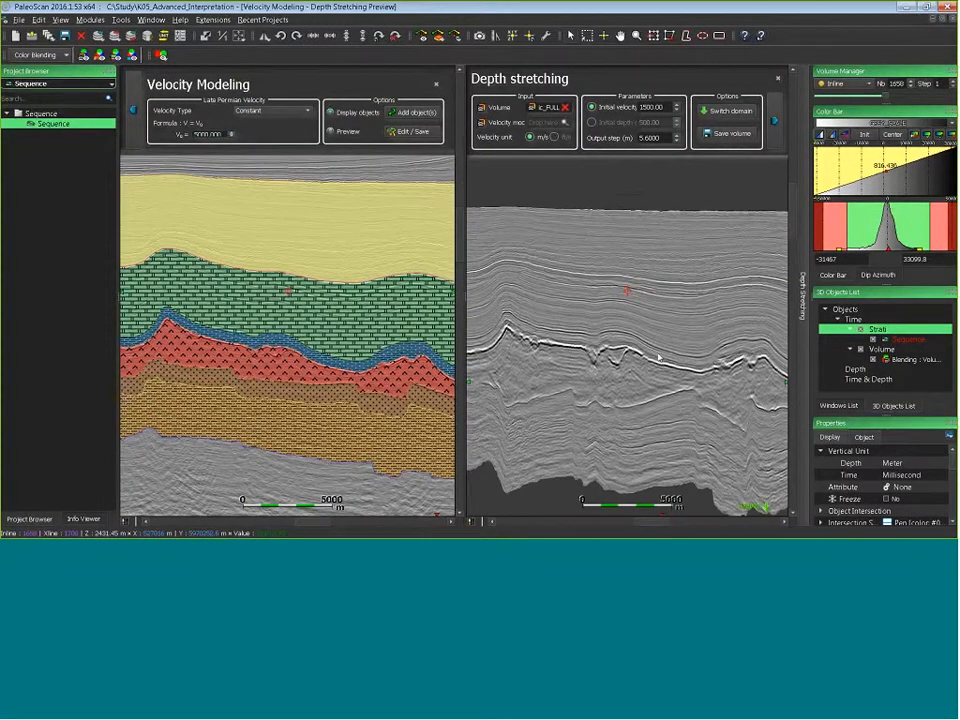
Set the Late Permian layer's constant velocity to 6000 and update the depth stretching preview
double_click(212, 134)
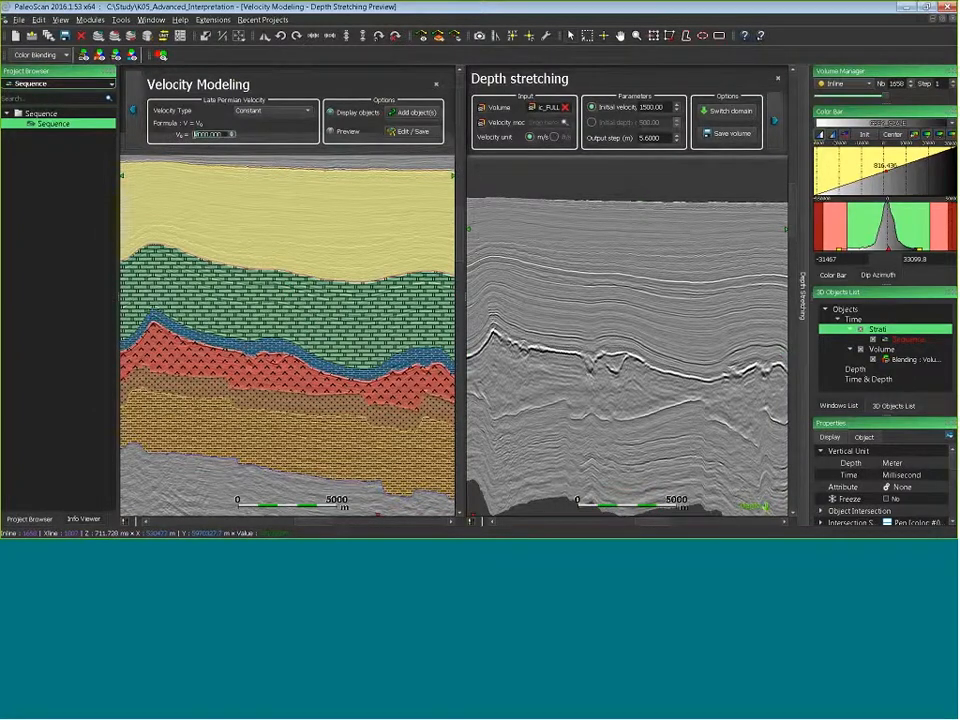
type("6")
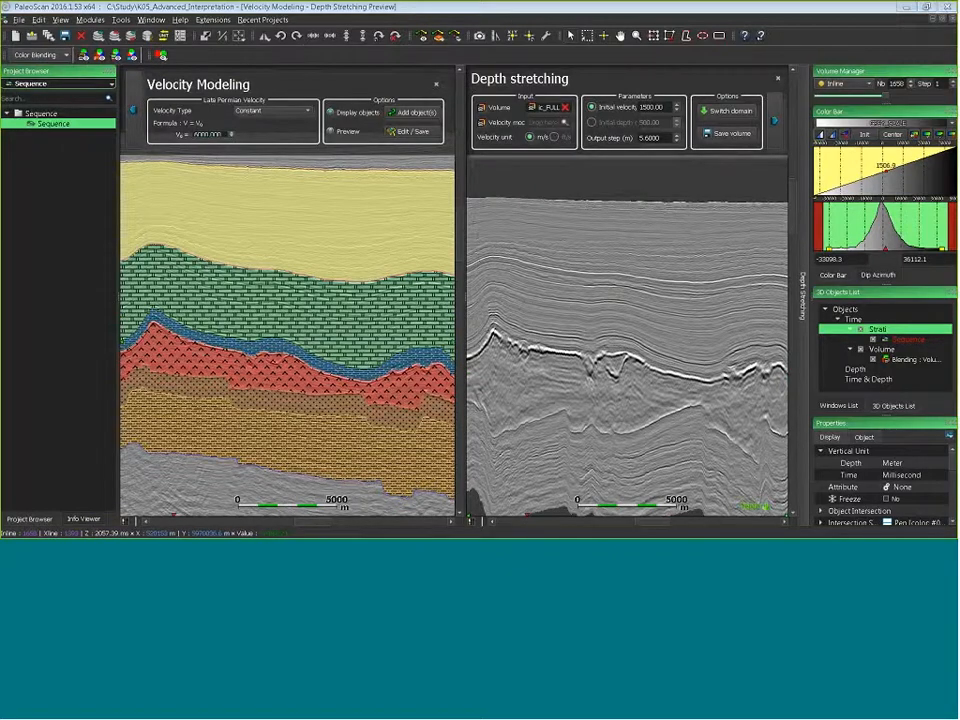
left_click(646, 357)
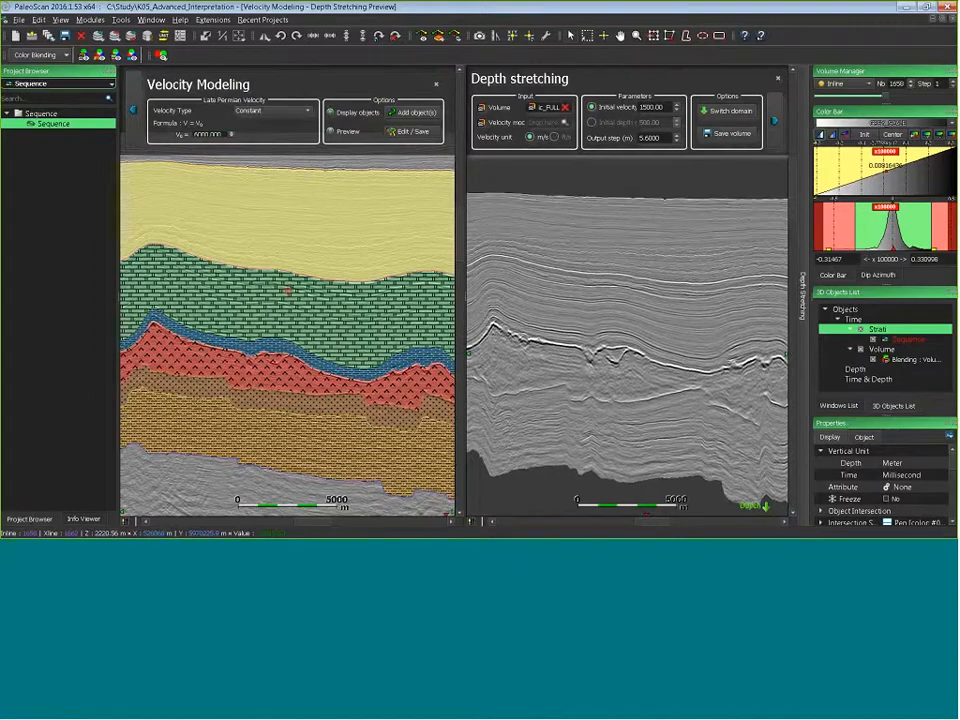
Display all five horizons of the Well Tie Horizons folder on the depth stretching preview
left_click(76, 85)
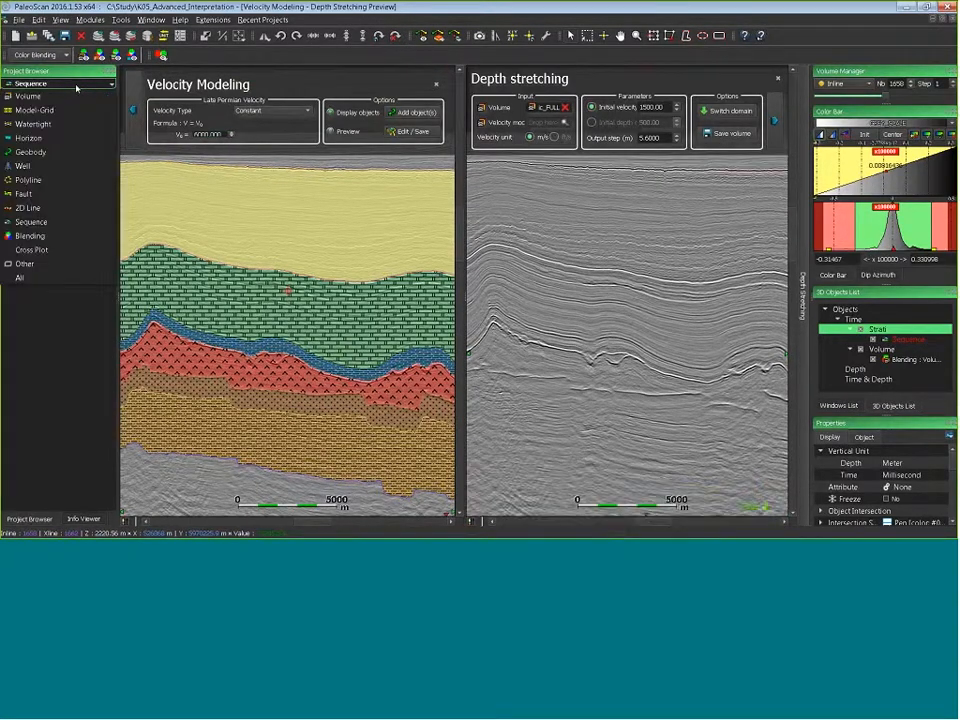
left_click(46, 139)
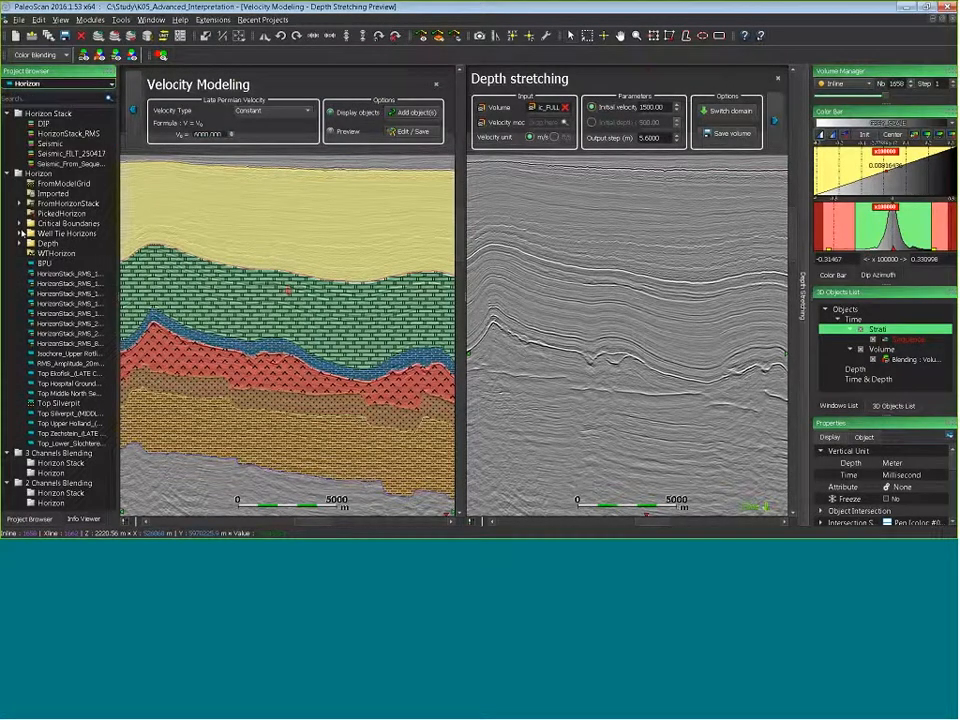
left_click(21, 233)
left_click(70, 243)
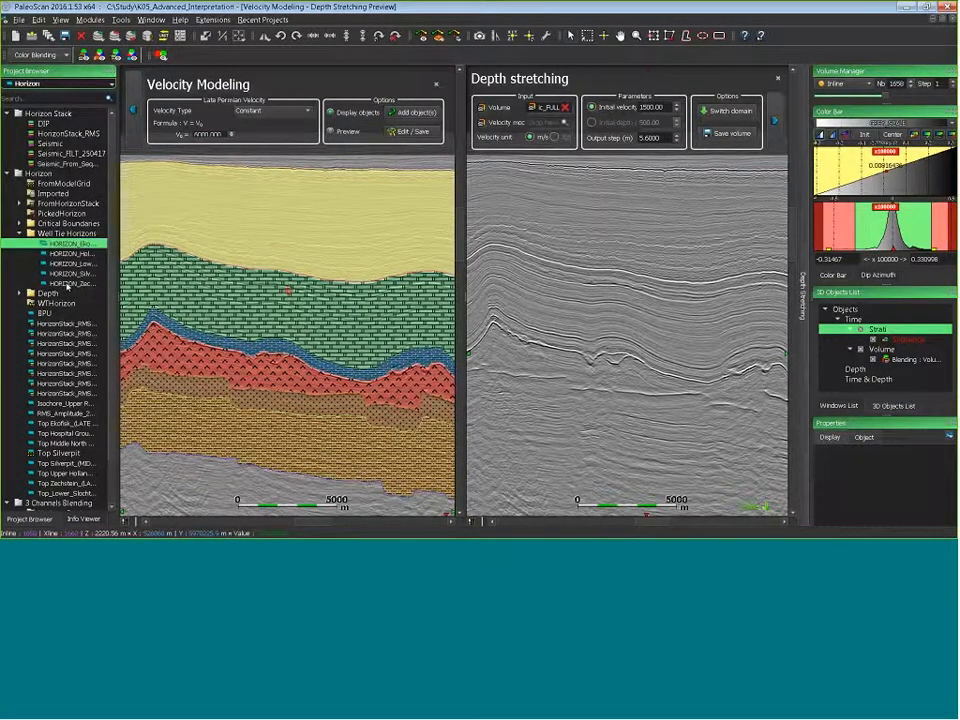
left_click(70, 283, "shift")
left_click_drag(68, 283, 711, 349)
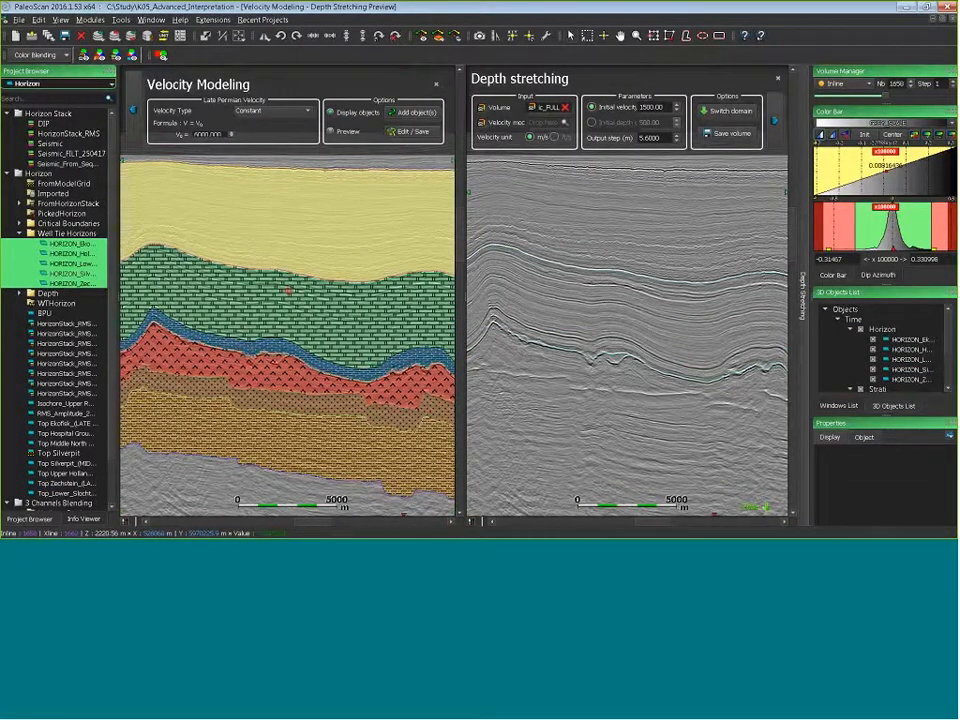
Set the pen width of 3D Horizon objects to 3 in the viewer settings and apply it
left_click(120, 20)
left_click(140, 147)
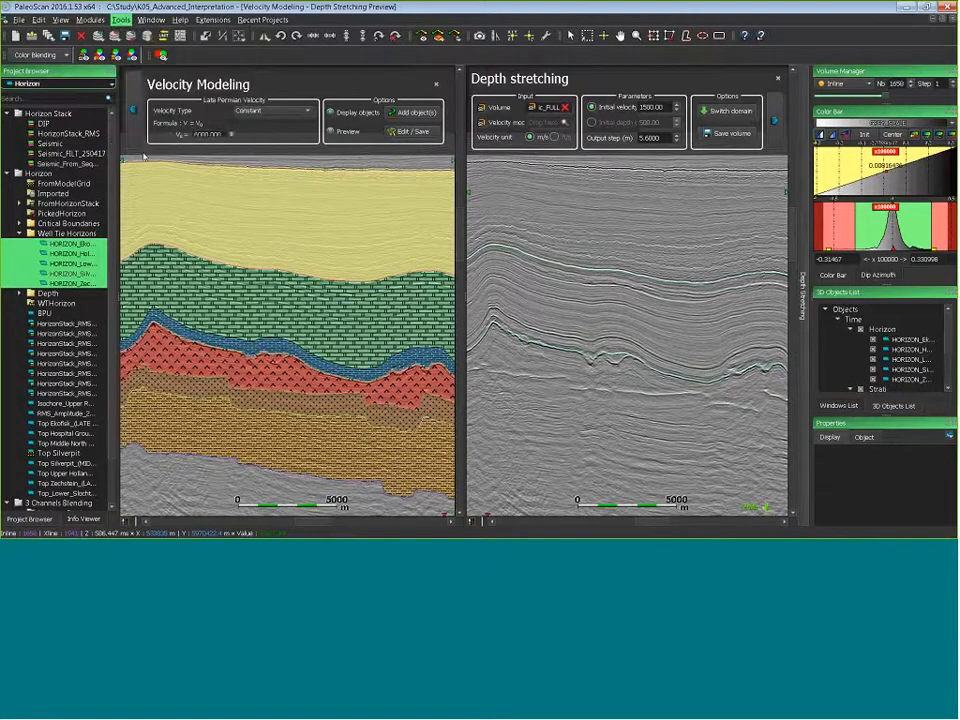
scroll(350, 365, "down", 2)
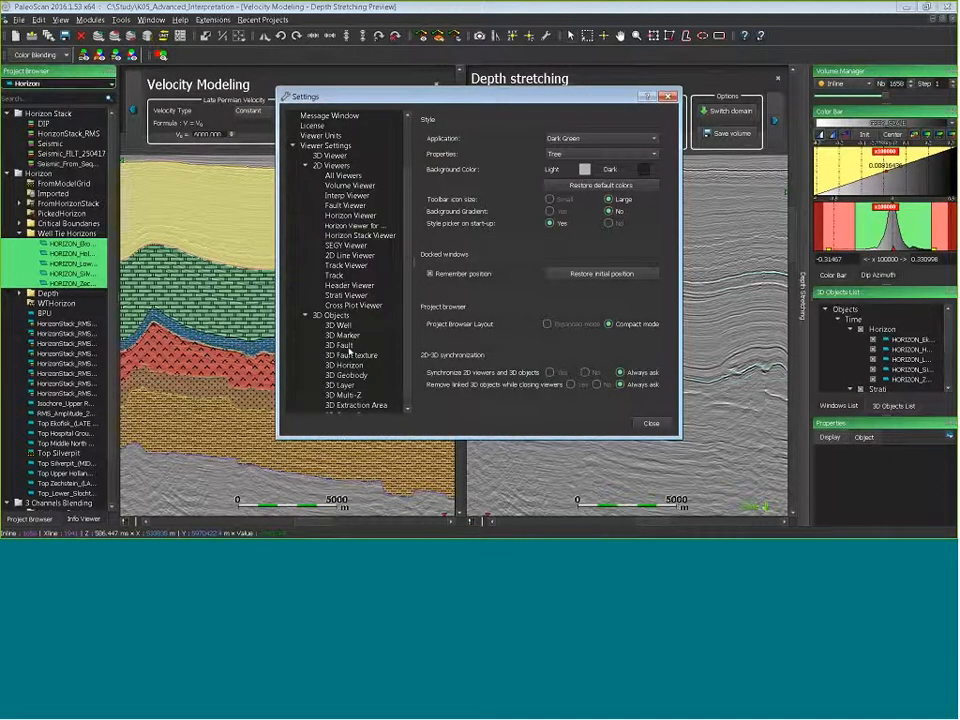
scroll(350, 352, "down", 1)
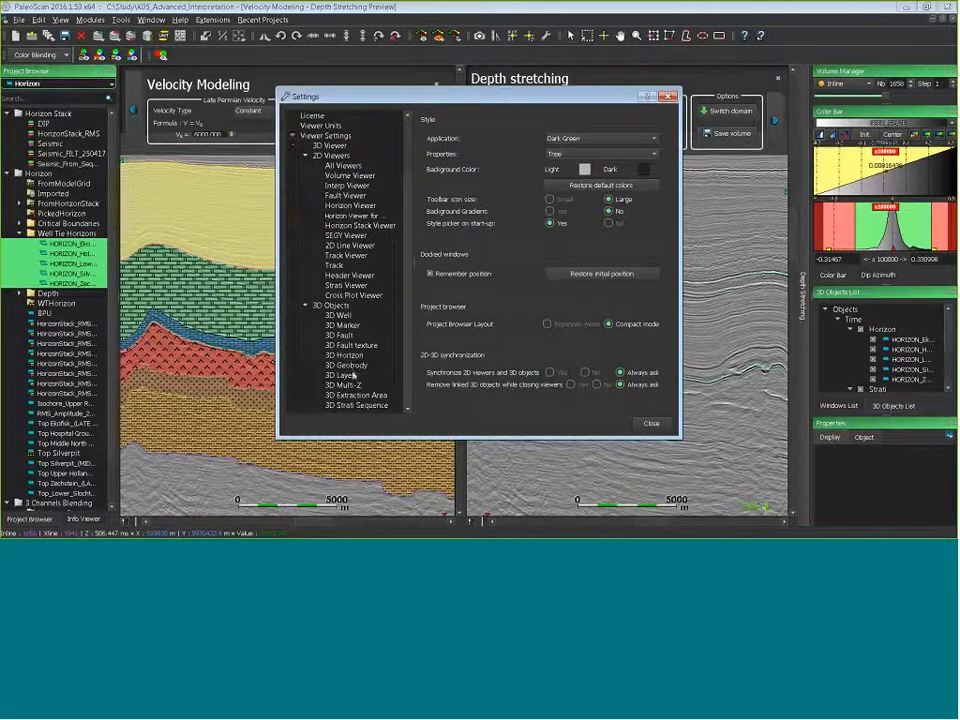
left_click(345, 355)
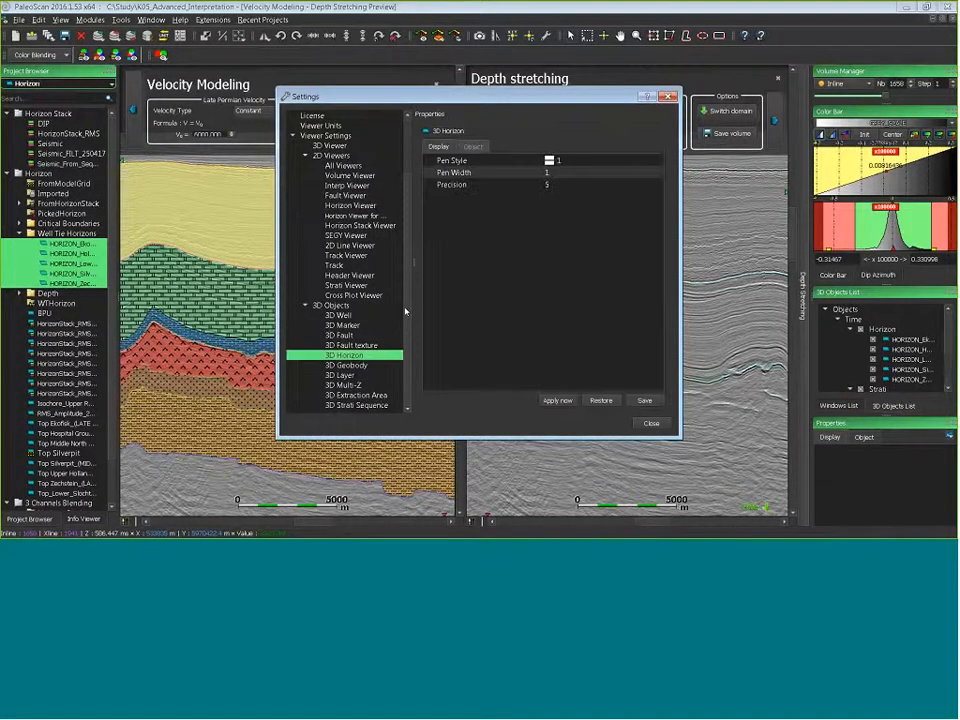
left_click(566, 173)
type("3")
left_click(557, 400)
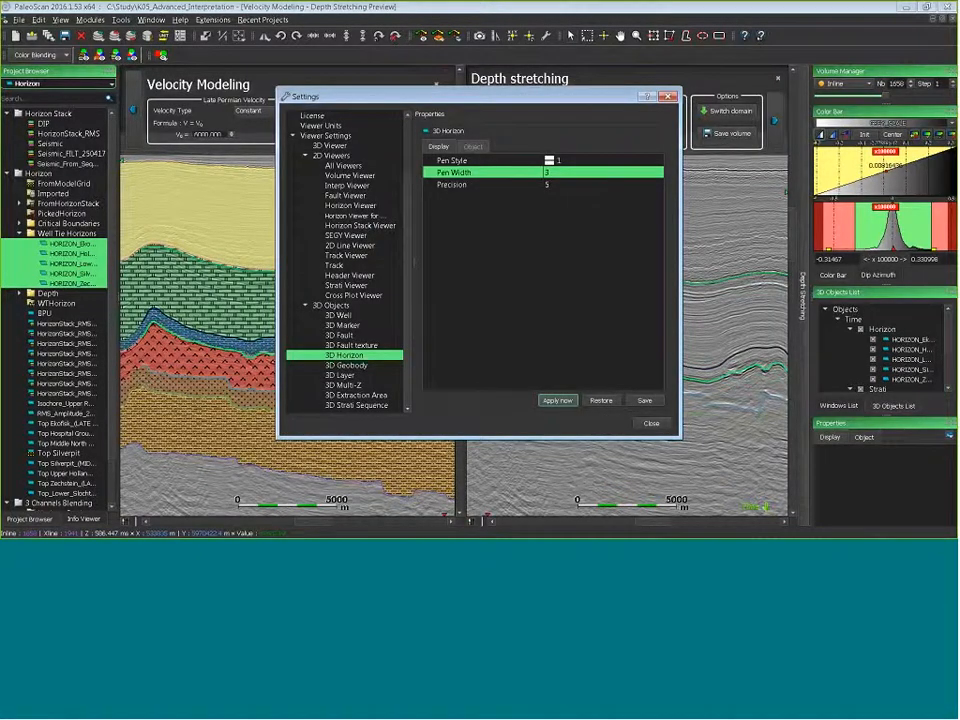
left_click(651, 423)
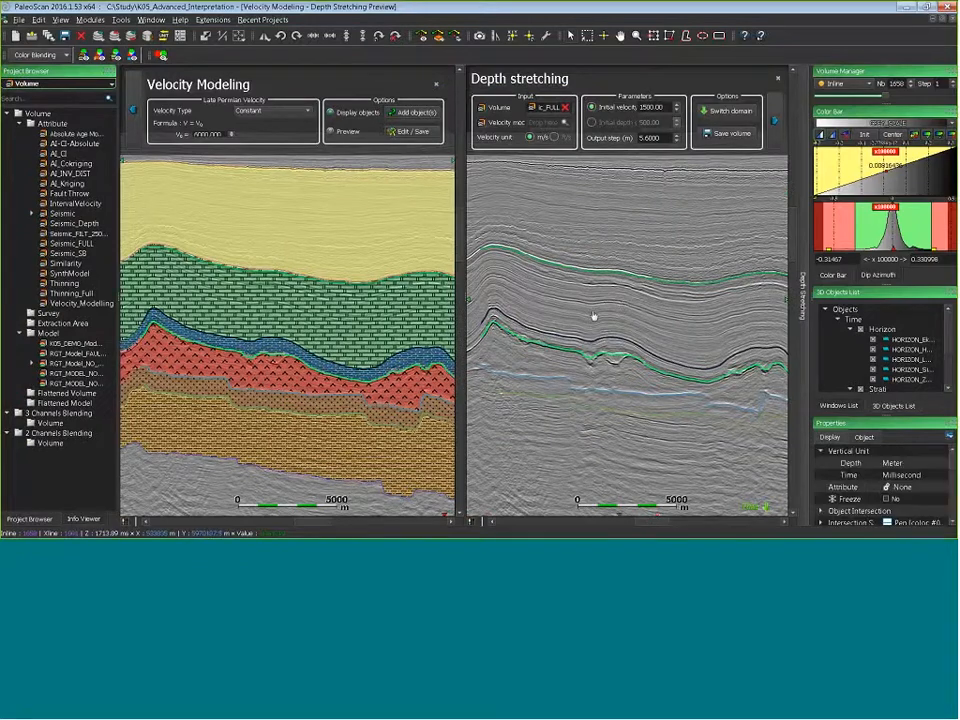
Add the fault set FaultSet_ELIIS_K05 to the depth stretching preview alongside the horizons
middle_click_drag(593, 316, 547, 338)
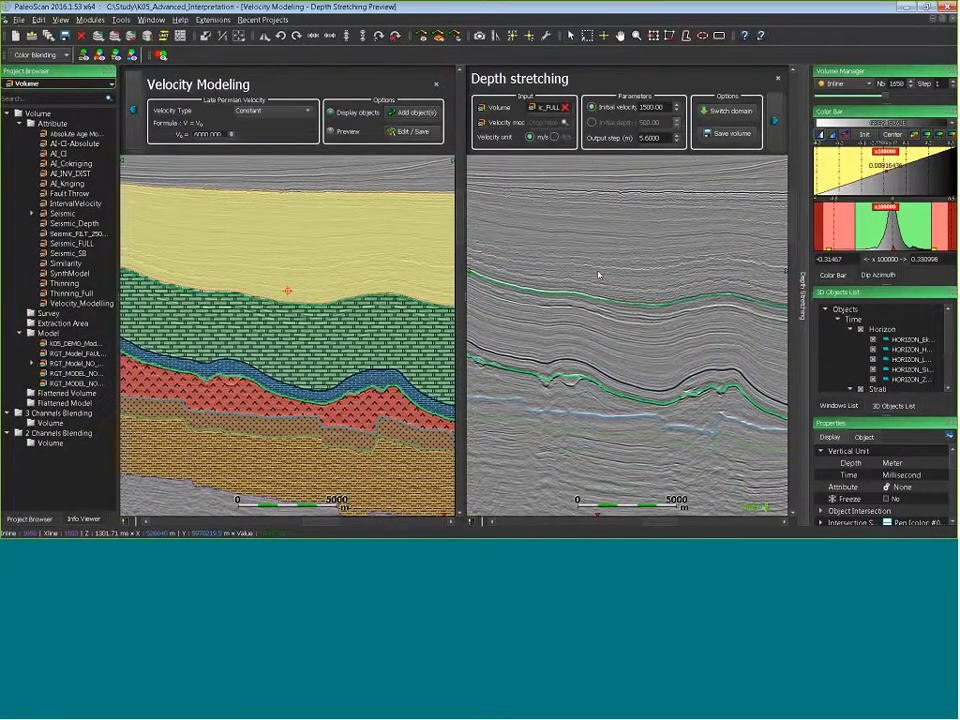
scroll(613, 330, "down", 2)
scroll(625, 366, "up", 3)
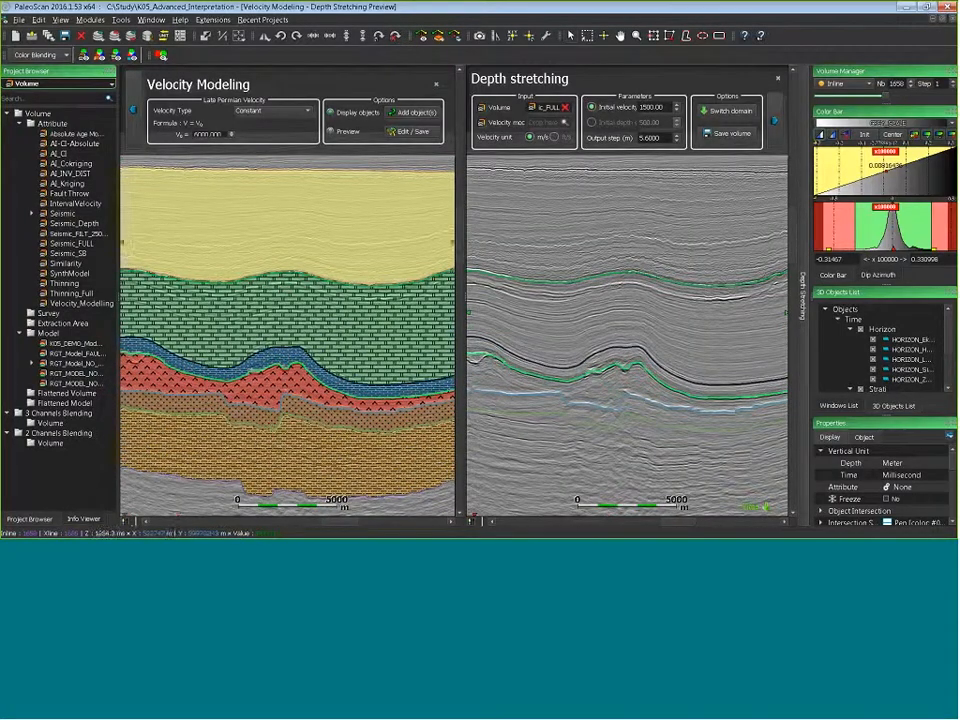
left_click(57, 83)
left_click(32, 143)
left_click_drag(55, 122, 580, 318)
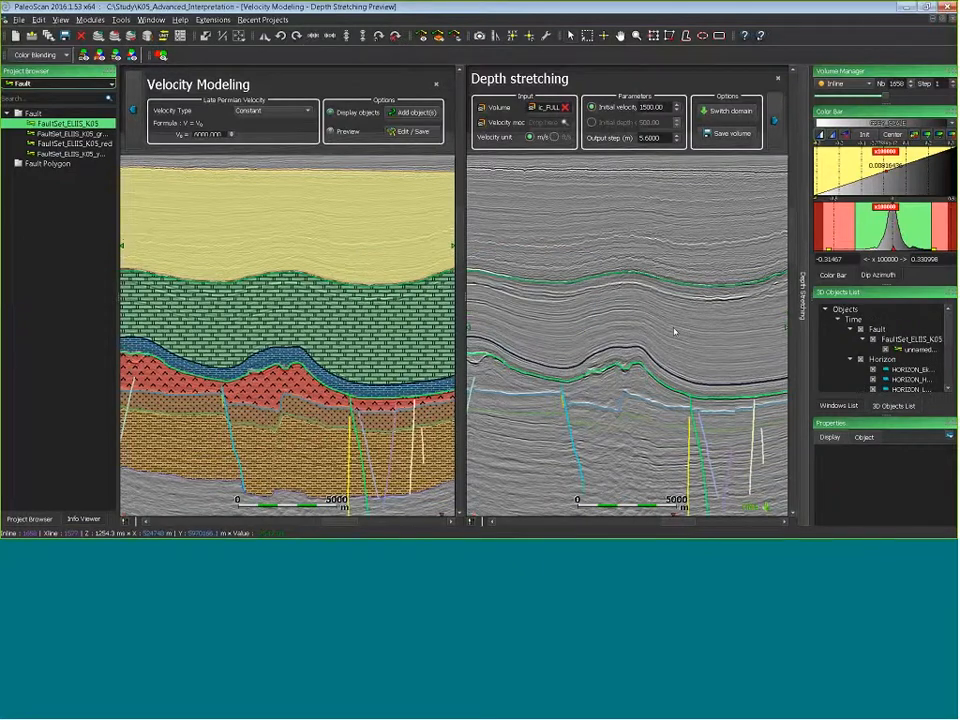
Compare the faults and horizons between the time and depth domains in the depth stretching preview
scroll(666, 398, "down", 2)
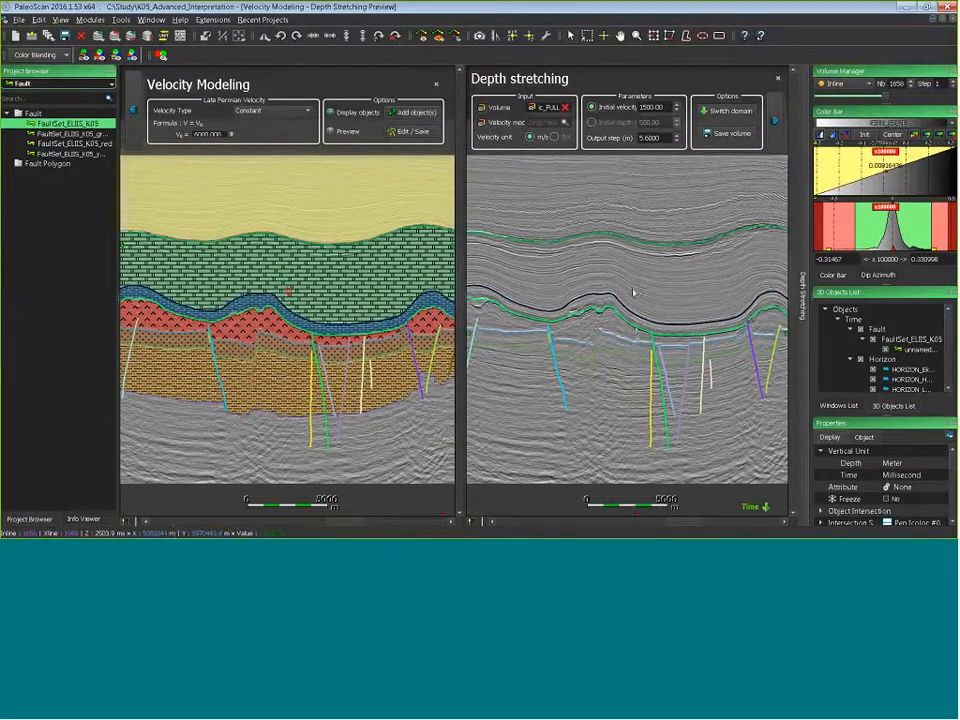
scroll(634, 288, "down", 2)
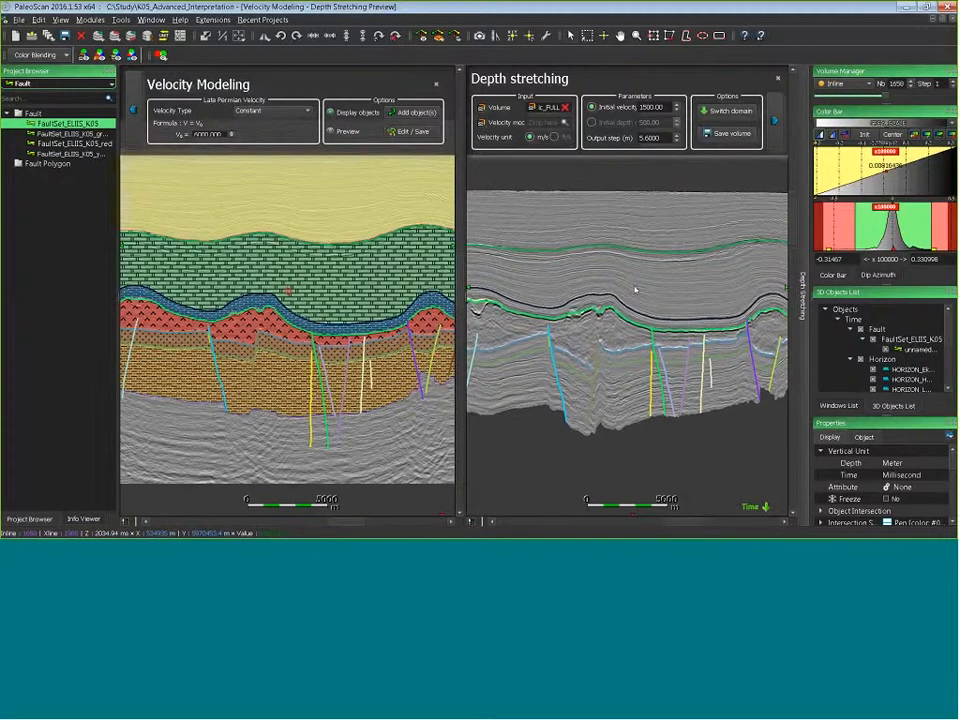
middle_click_drag(547, 263, 584, 284)
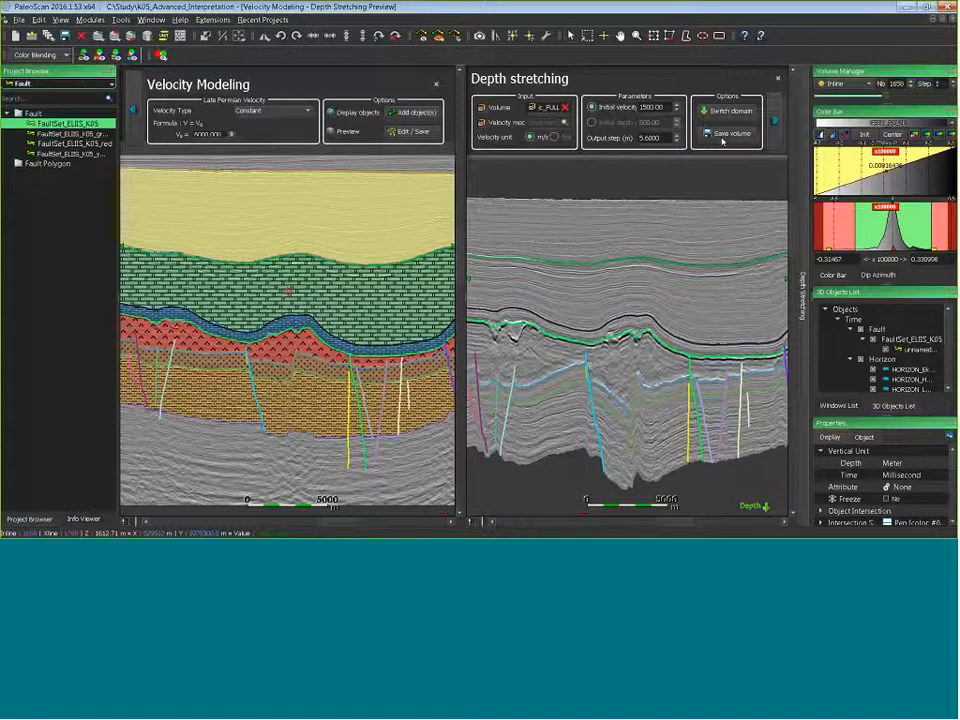
Close the velocity modeling and depth stretching views without saving the sequence, and remove all objects from the 3D objects list
left_click(777, 135)
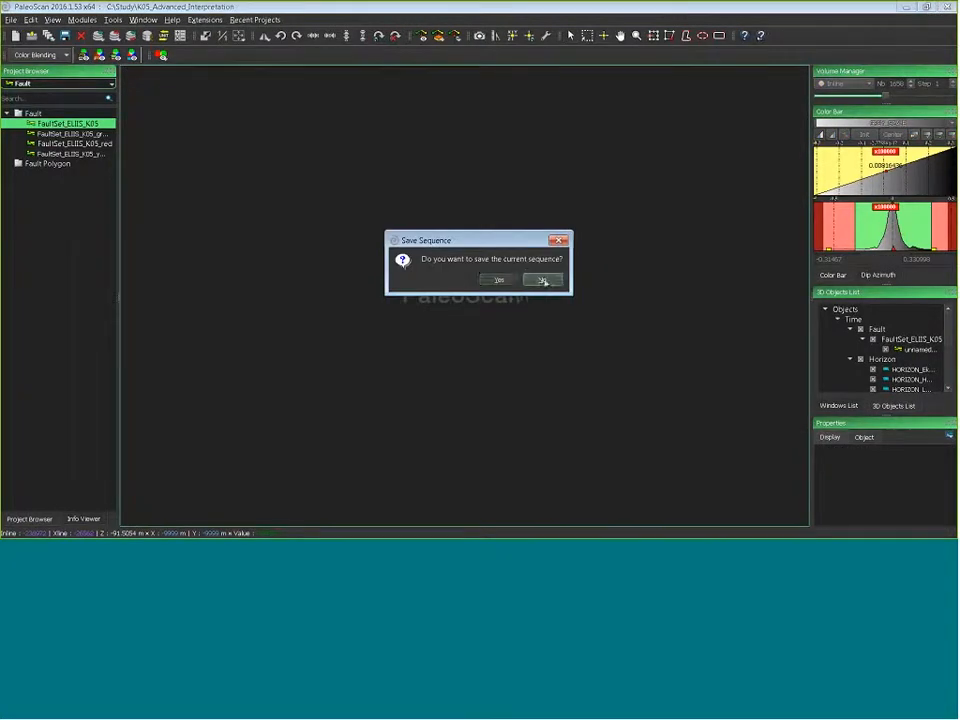
left_click(544, 279)
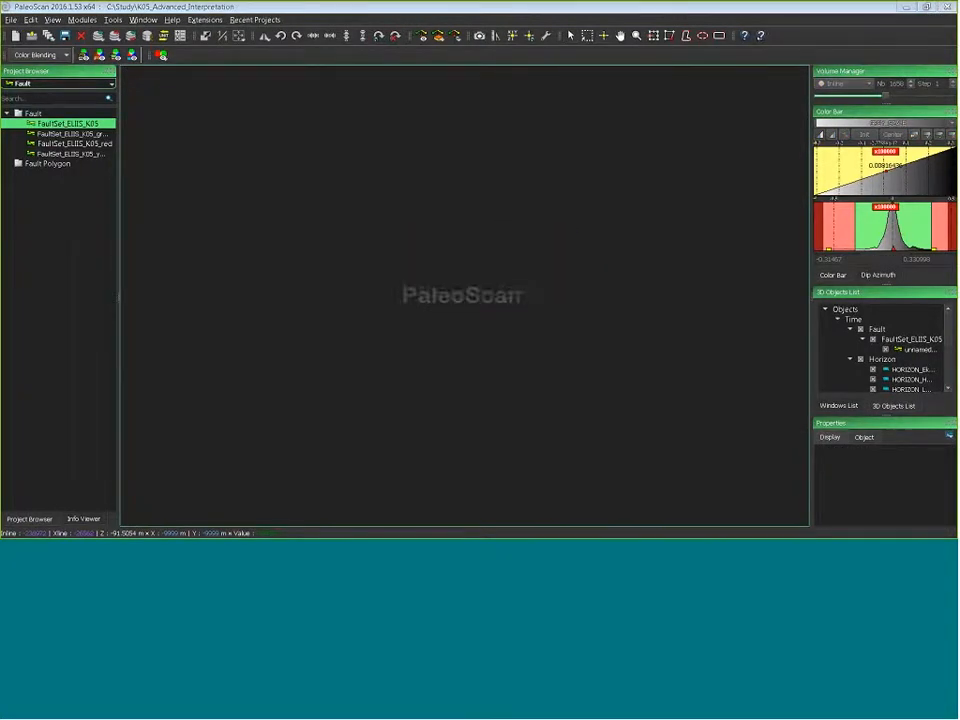
right_click(835, 309)
left_click(858, 399)
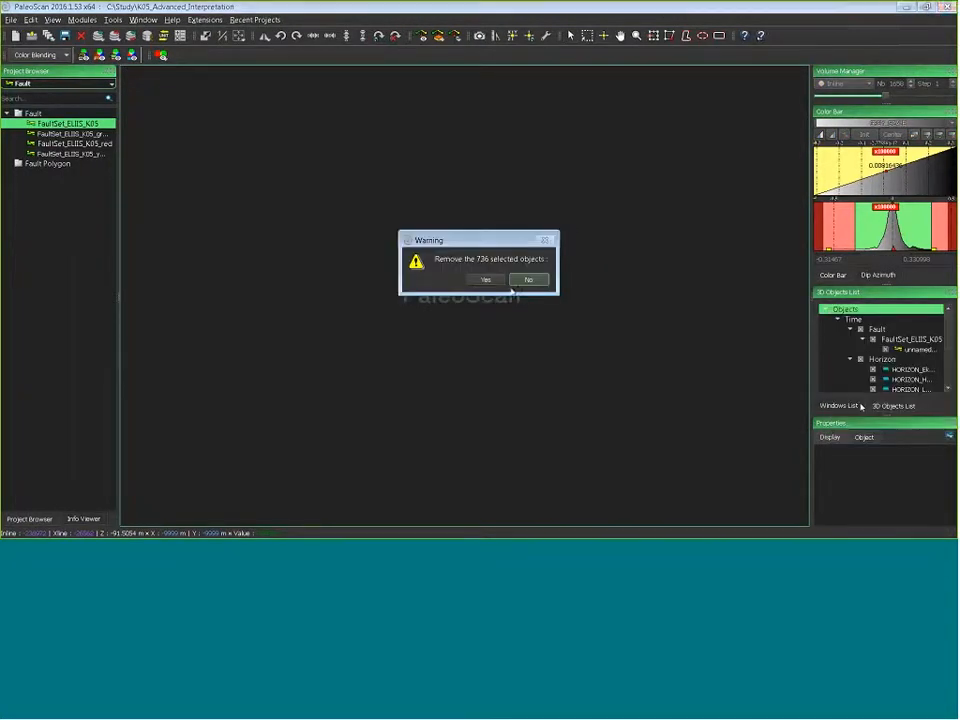
left_click(541, 283)
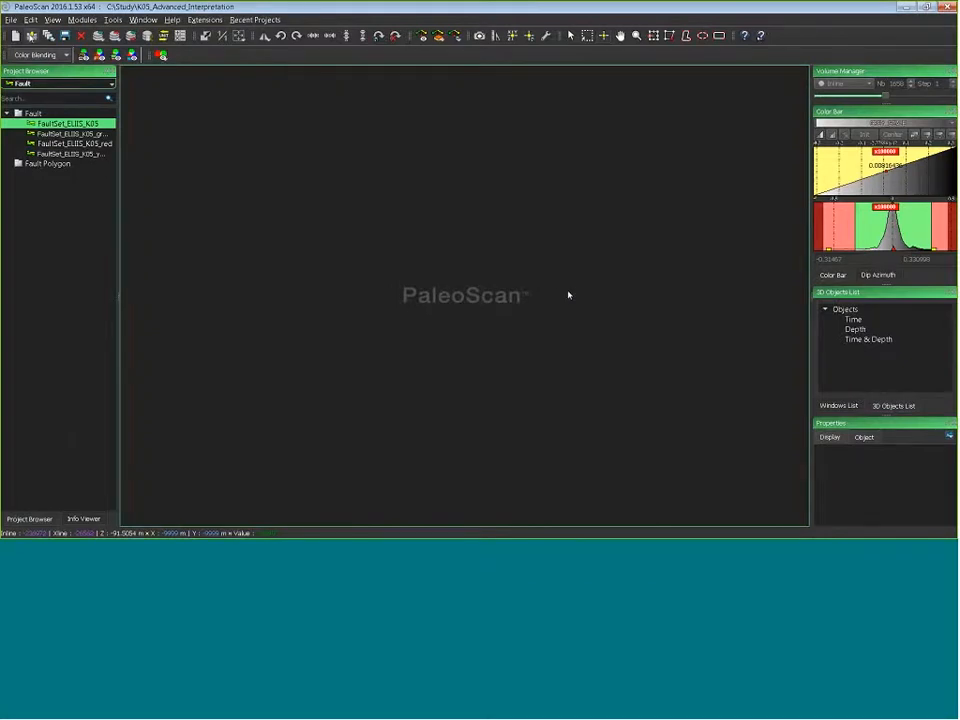
Open the project F03_Advanced_Interpretation without saving the current session or restoring the last one, and widen the project browser
key("ctrl+o")
left_click(288, 175)
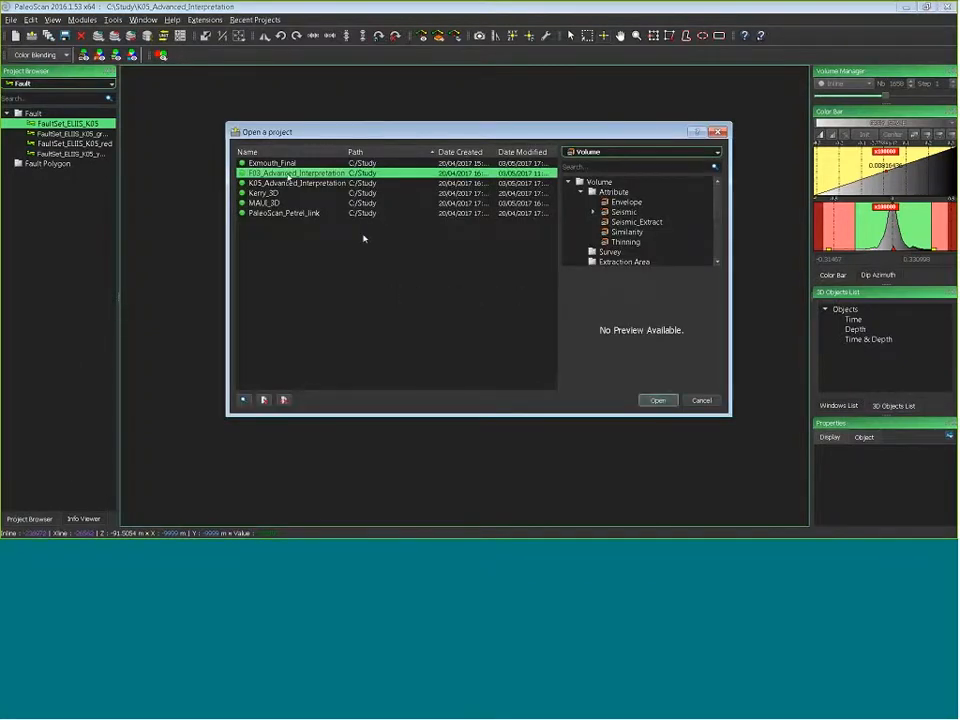
left_click(658, 400)
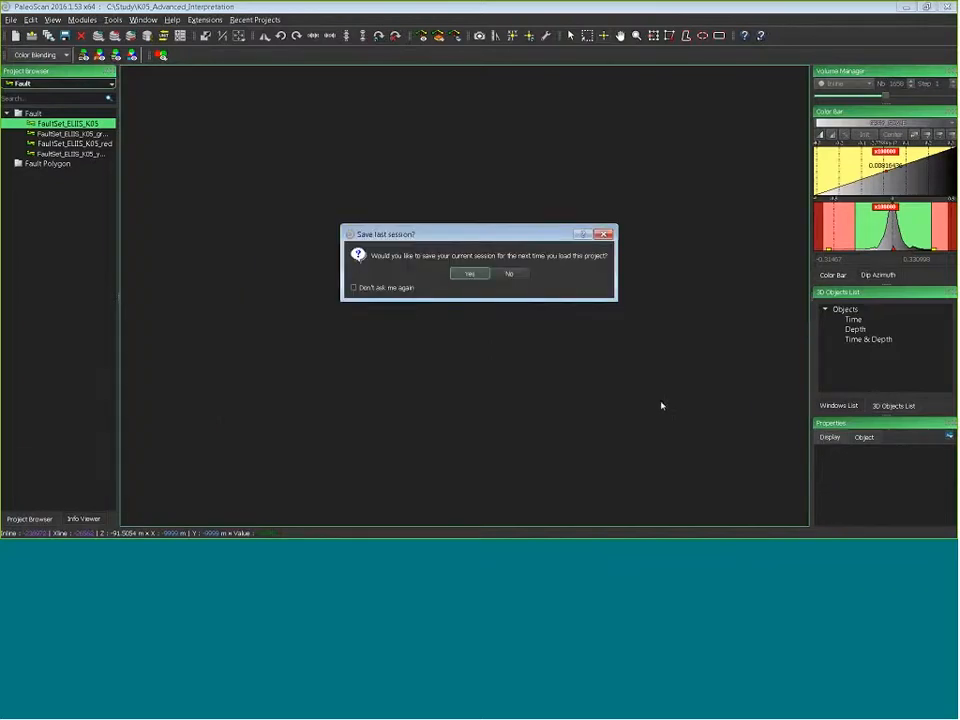
left_click(510, 275)
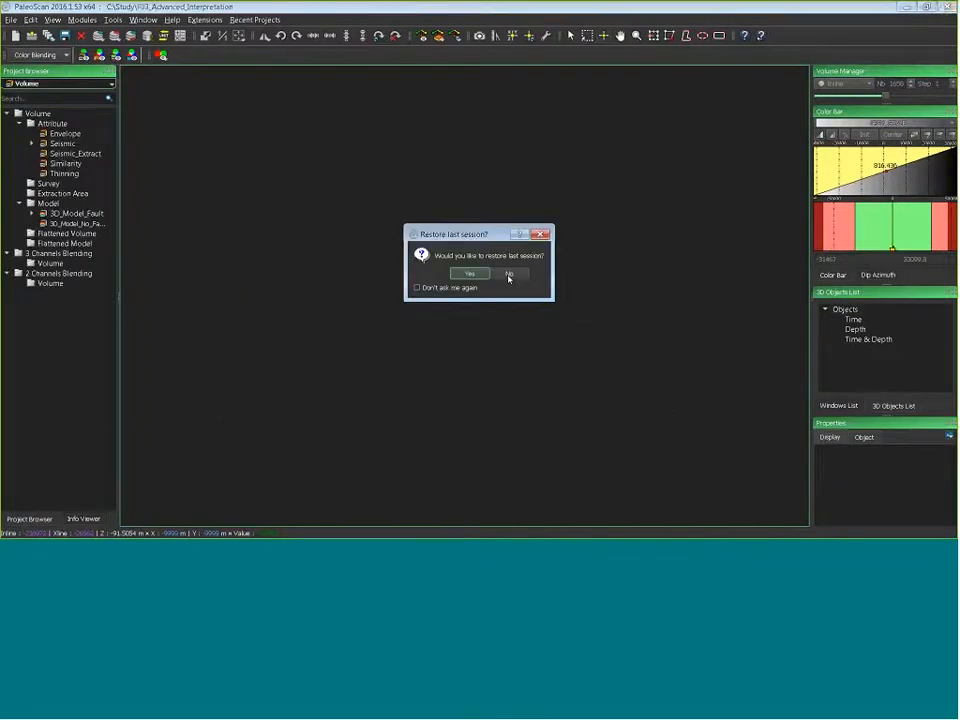
left_click(507, 275)
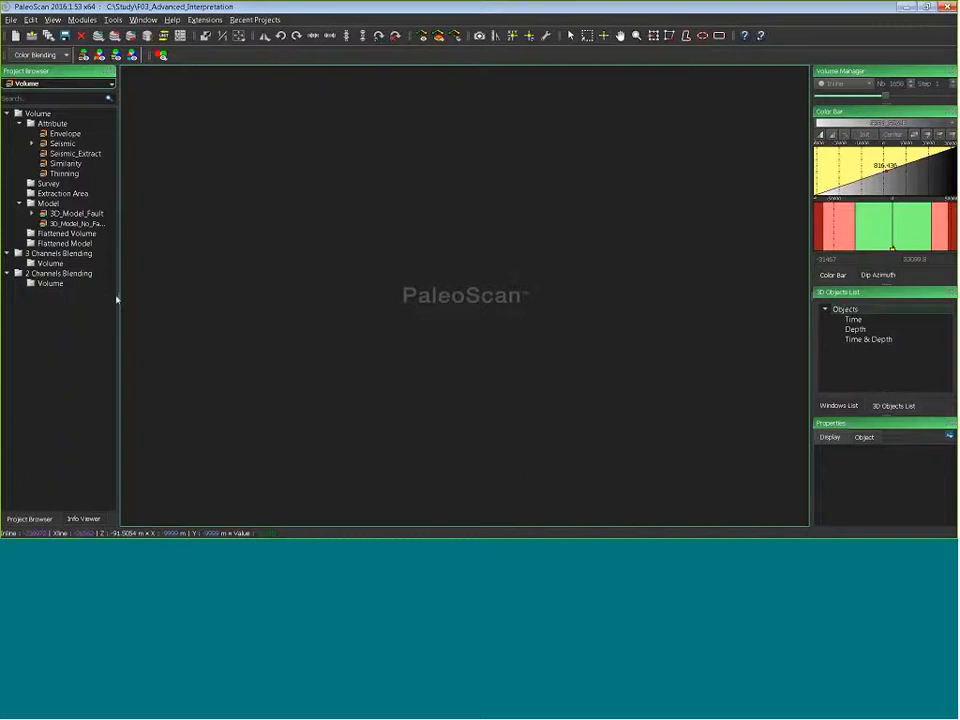
left_click_drag(117, 295, 148, 295)
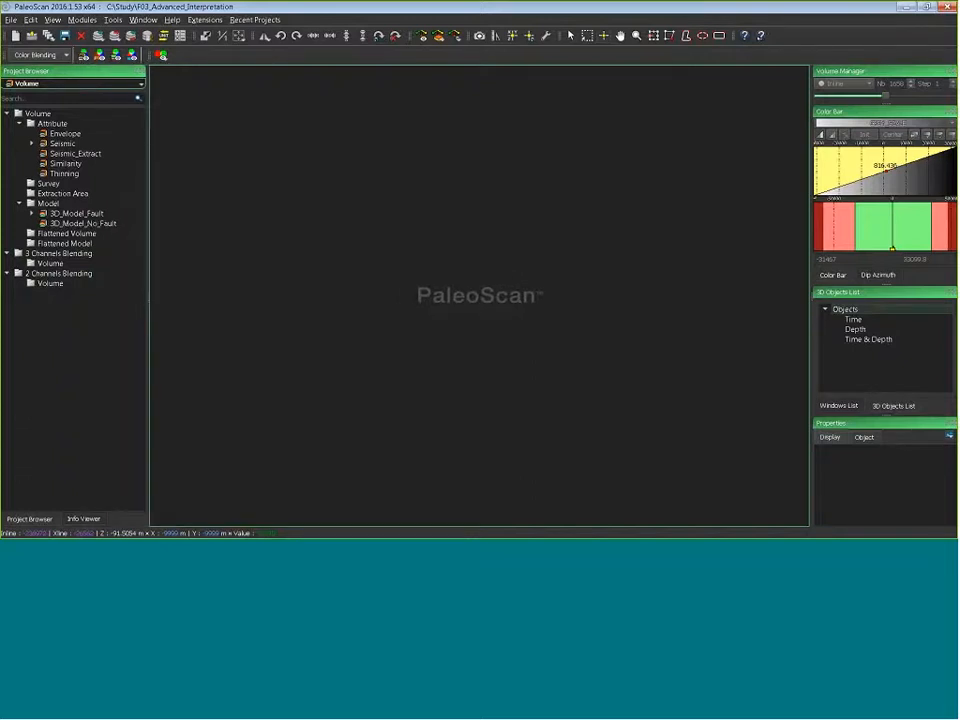
Switch to the Sequence Stratigraphy module and open a maximized Strati Viewer with 3D_Model_No_Fault as the reference model
left_click(50, 55)
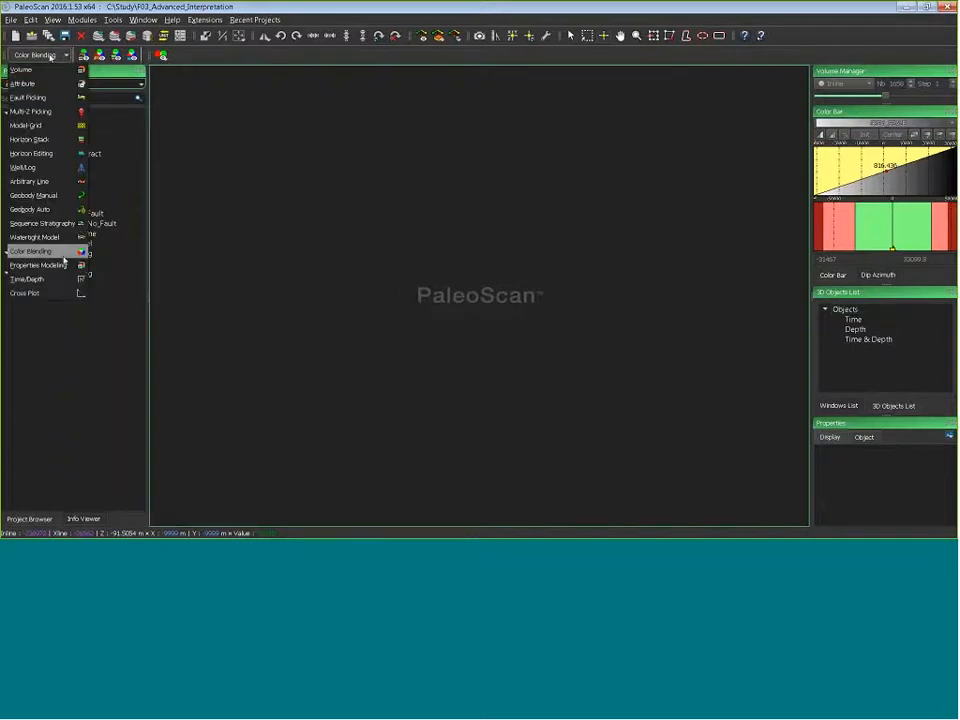
left_click(40, 223)
left_click(83, 56)
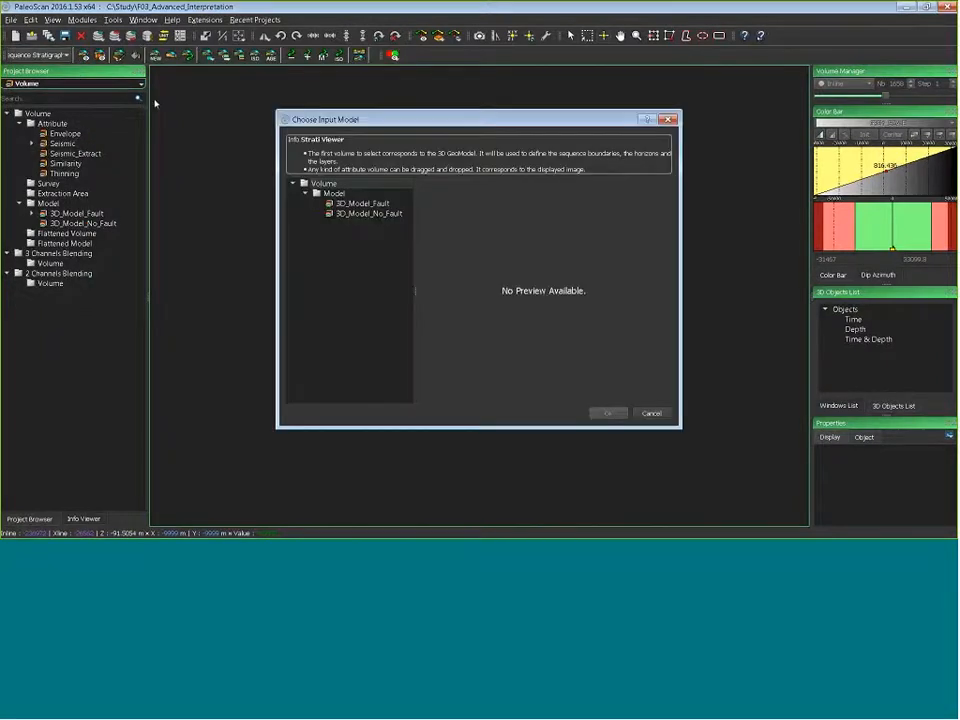
left_click(363, 214)
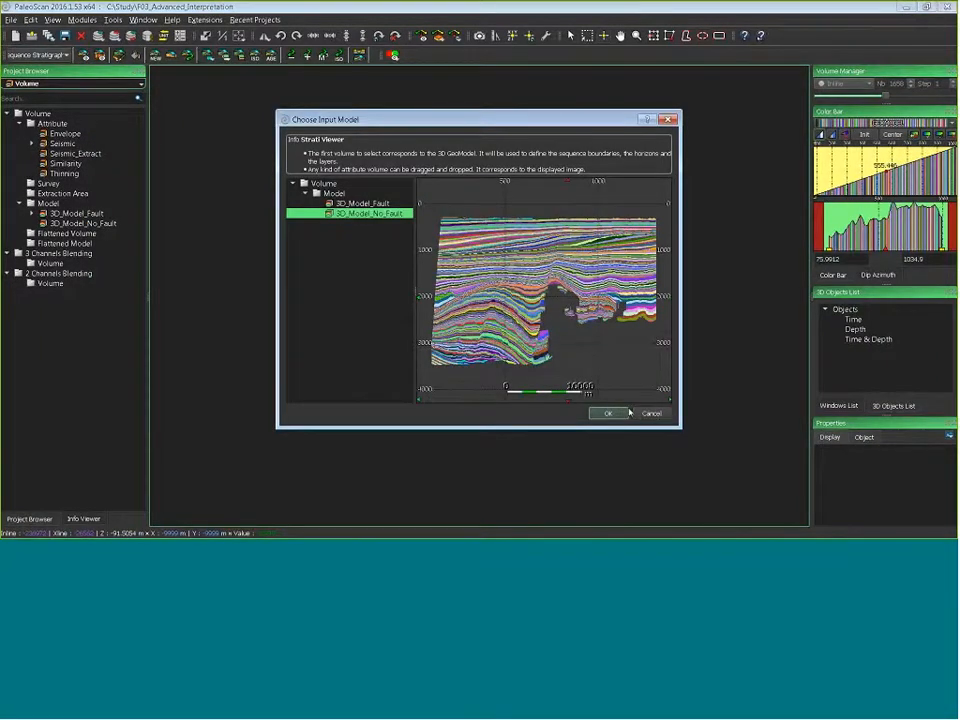
left_click(608, 413)
left_click_drag(533, 337, 806, 523)
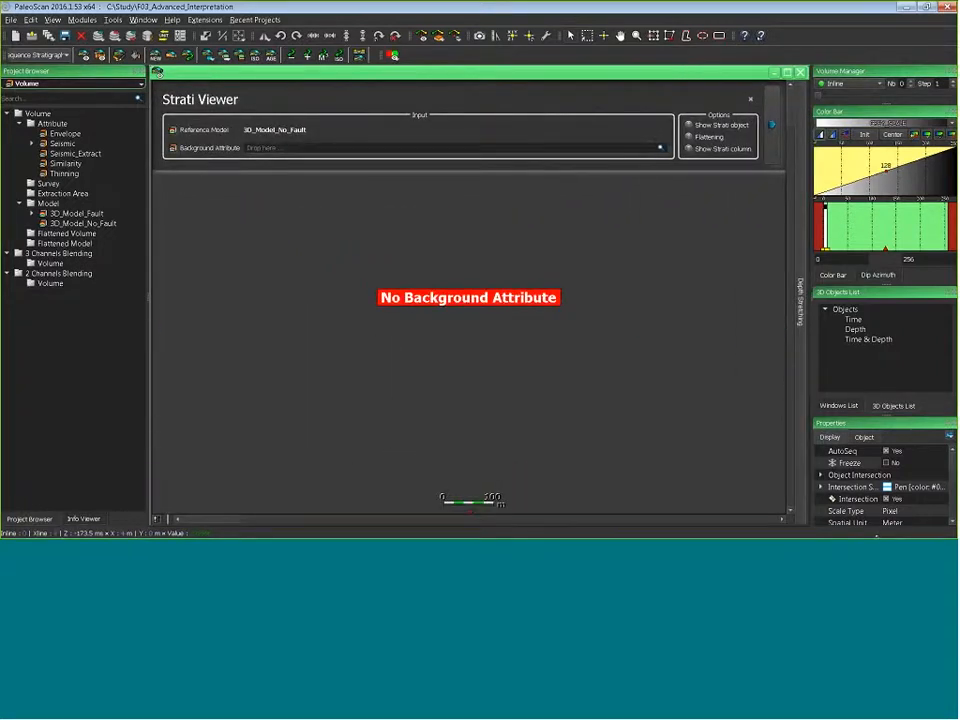
Set the Seismic volume as the background attribute of the Strati Viewer
left_click(660, 147)
left_click_drag(62, 143, 289, 153)
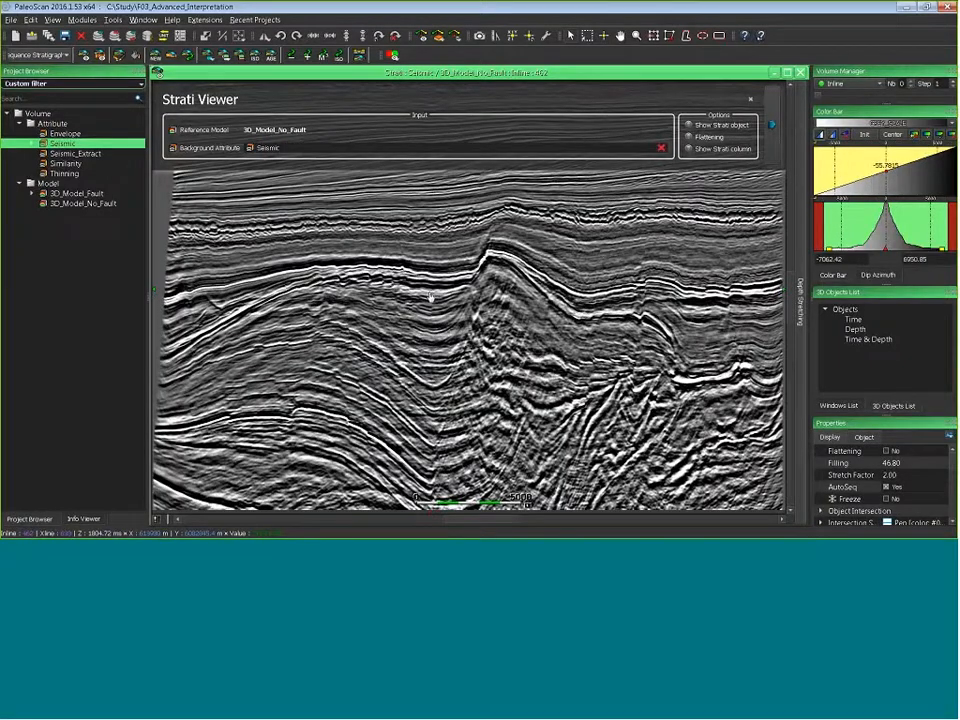
scroll(431, 294, "up", 5)
scroll(493, 345, "down", 3)
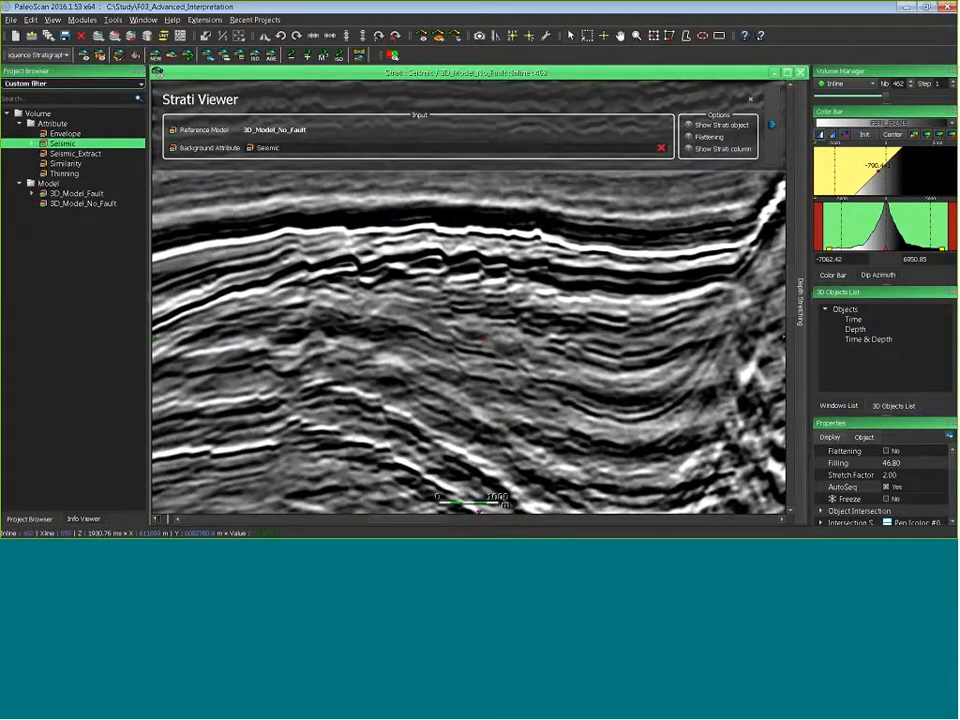
Create a new sequence named Sequence and pick its boundaries down the crest of the fold, dividing the interval into colored layers
left_click(156, 57)
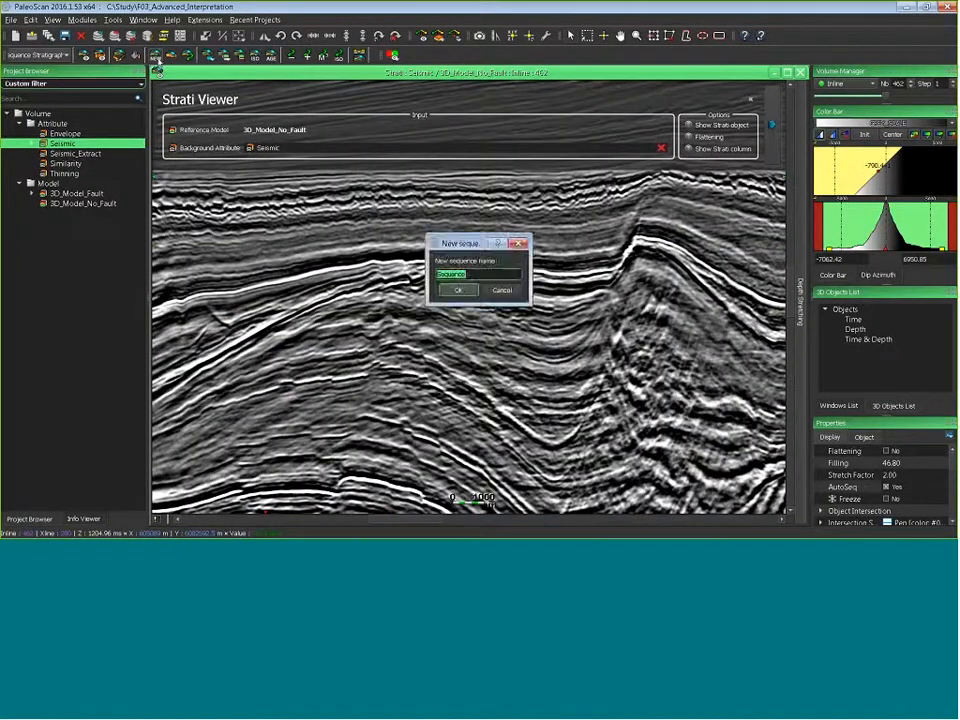
left_click(458, 290)
left_click(395, 298)
left_click(398, 310)
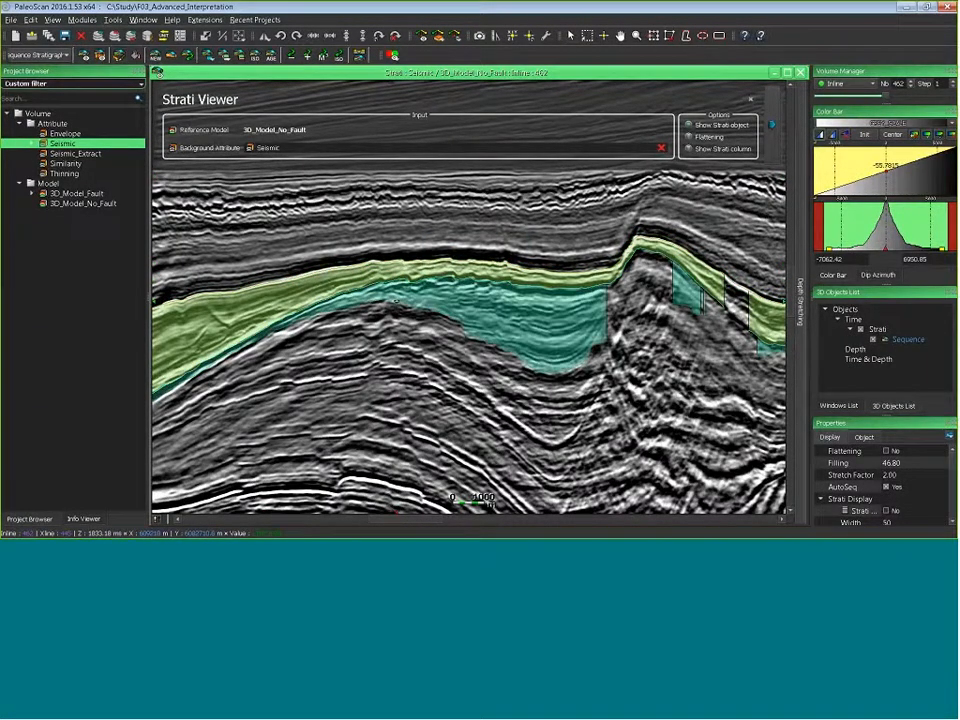
left_click(402, 323)
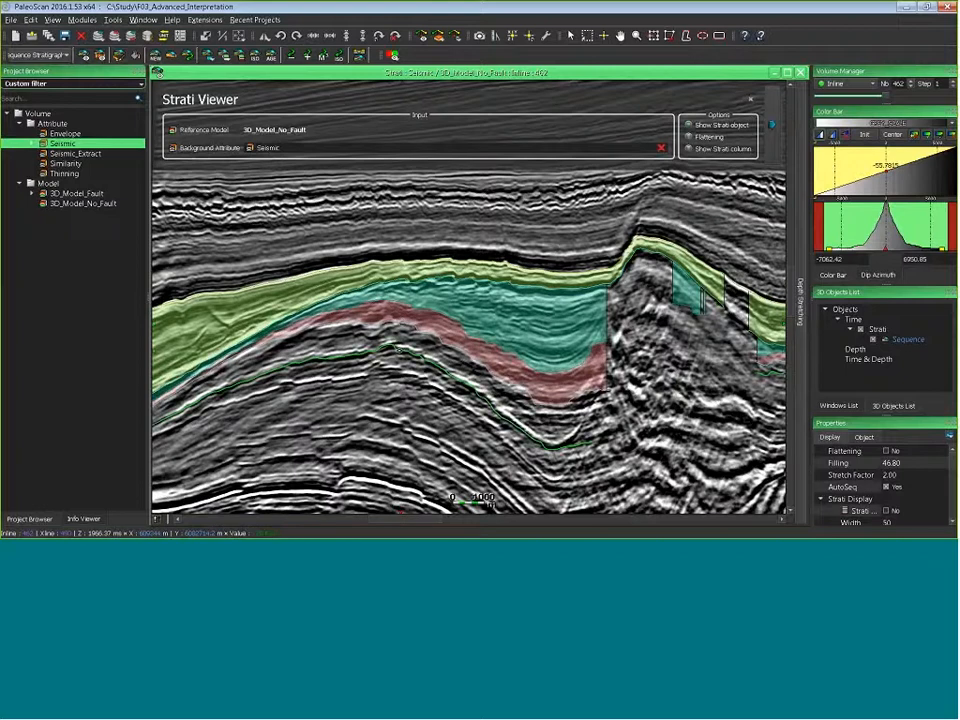
left_click(396, 368)
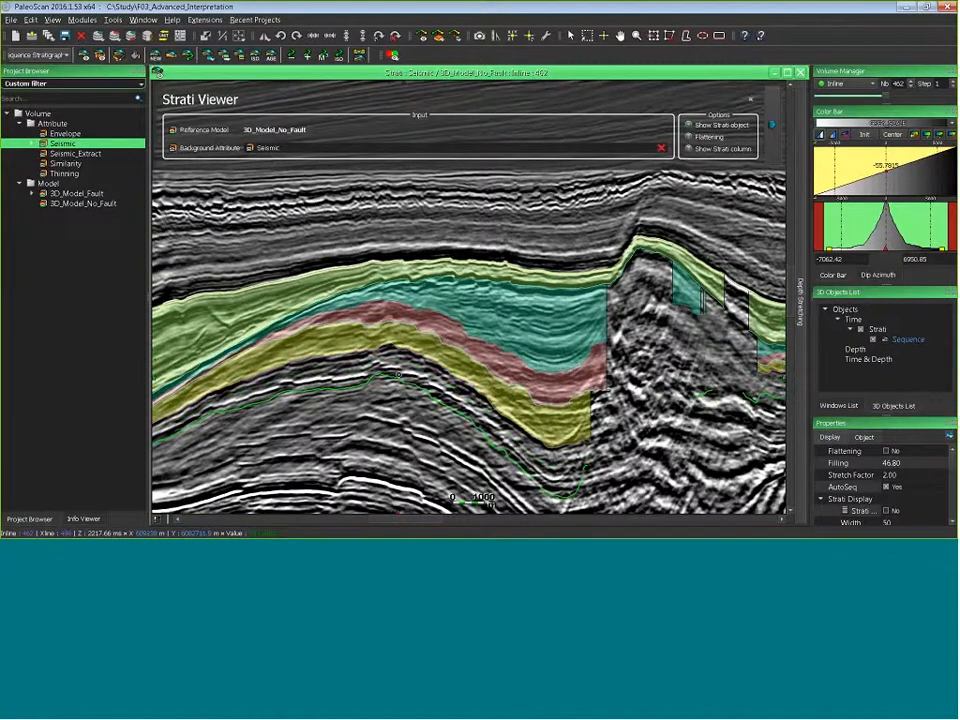
left_click(399, 386)
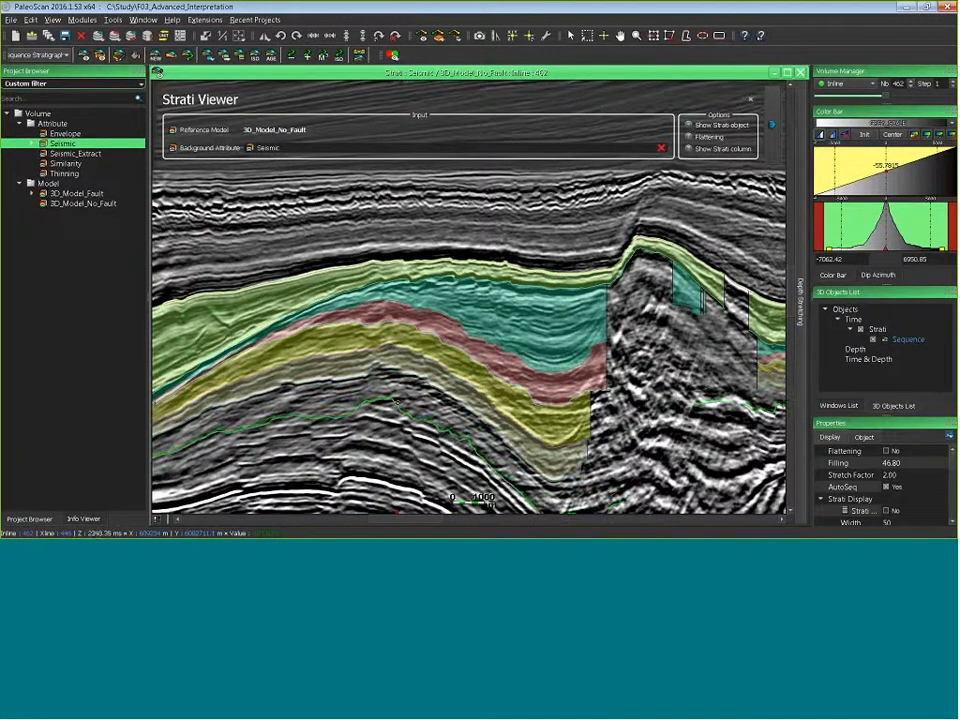
left_click(393, 420)
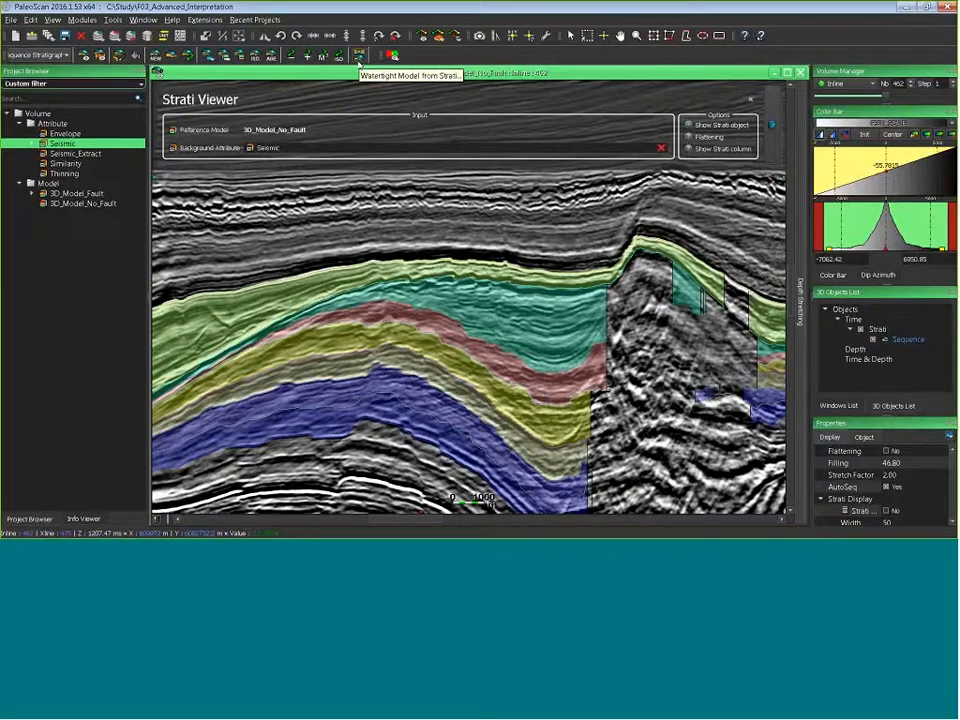
Start a watertight model from the sequence and limit its area to crosslines about 287 to 599 and Z about 1371 to 3281
left_click(359, 56)
scroll(374, 211, "down", 4)
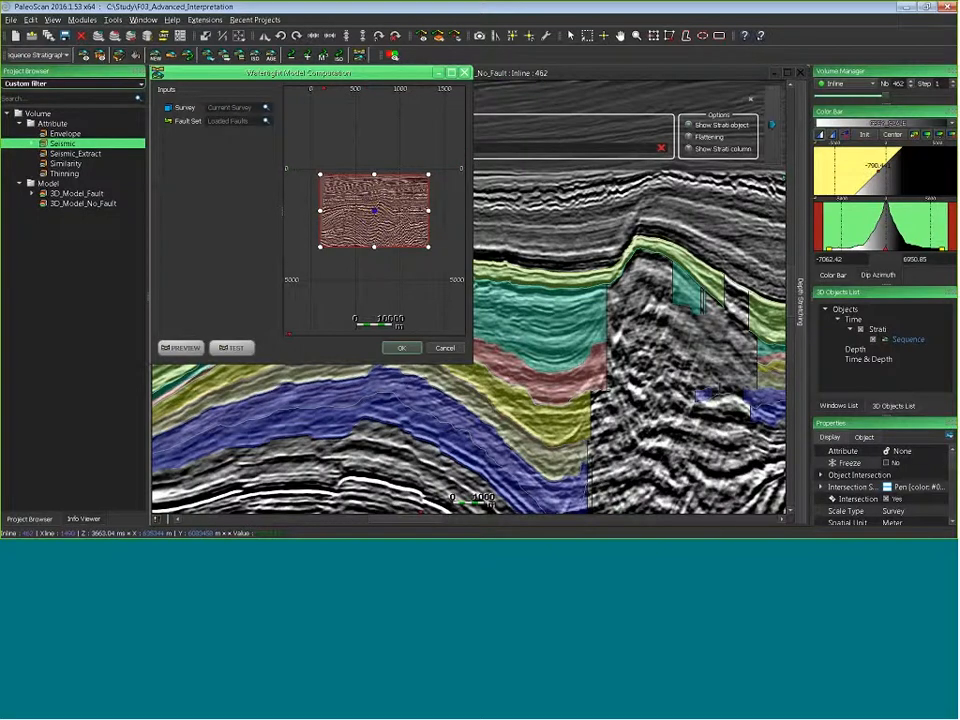
left_click_drag(428, 247, 369, 237)
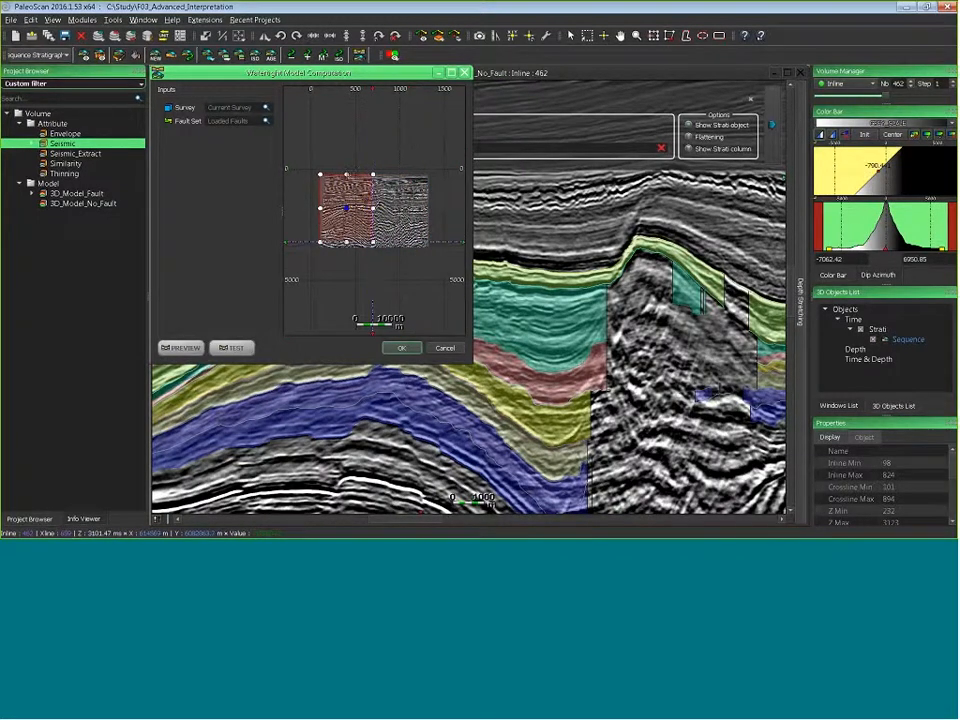
left_click_drag(346, 175, 355, 201)
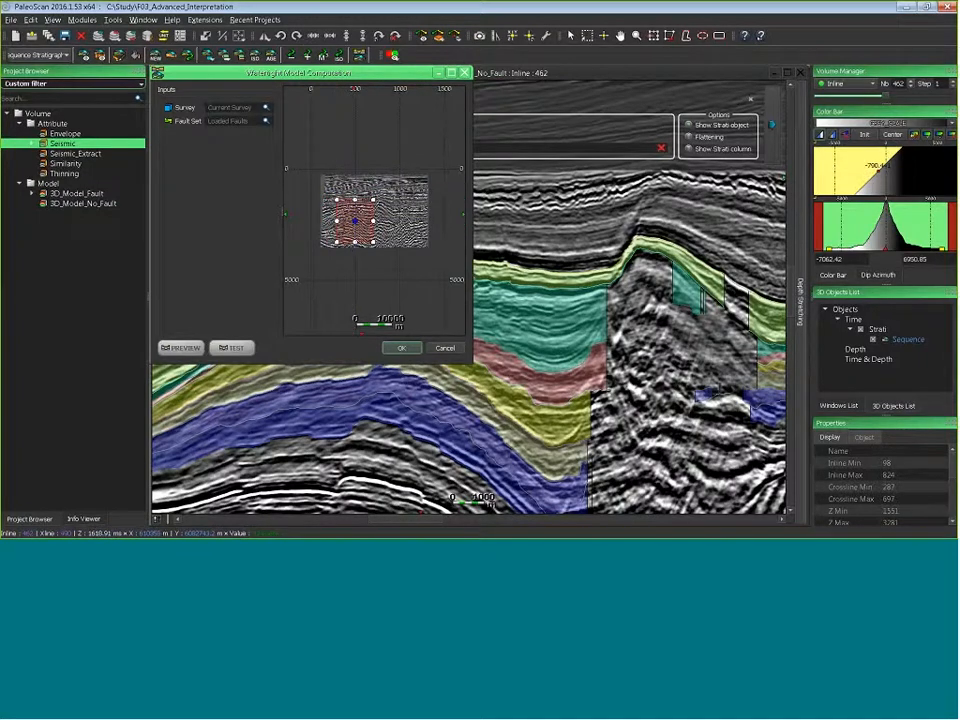
left_click_drag(471, 362, 585, 466)
scroll(484, 338, "up", 6)
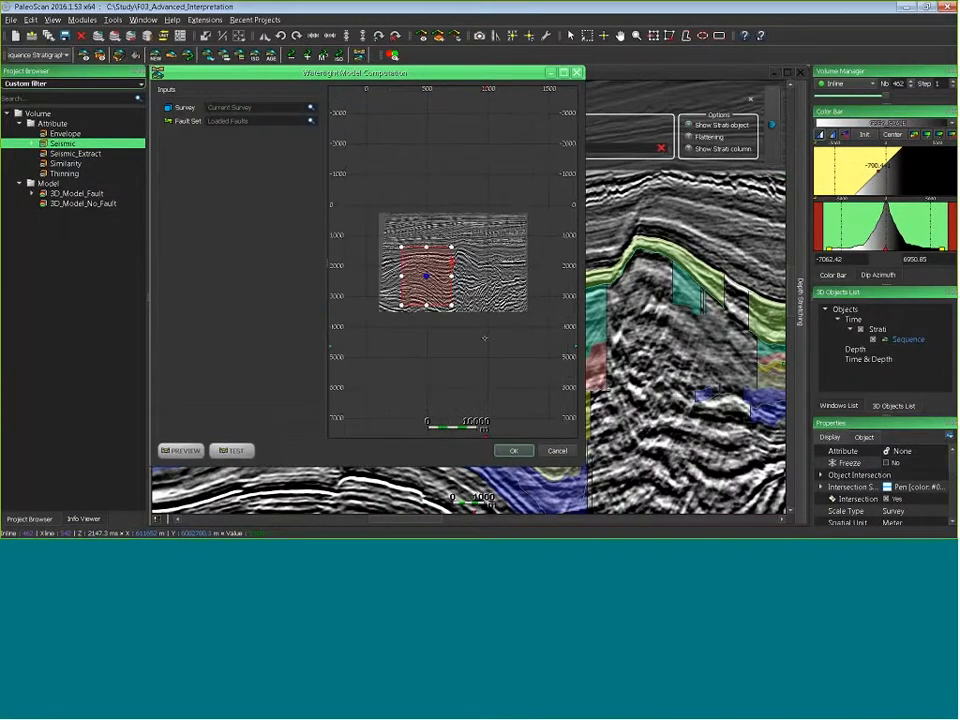
scroll(484, 338, "down", 1)
middle_click_drag(465, 318, 503, 318)
left_click_drag(487, 298, 460, 298)
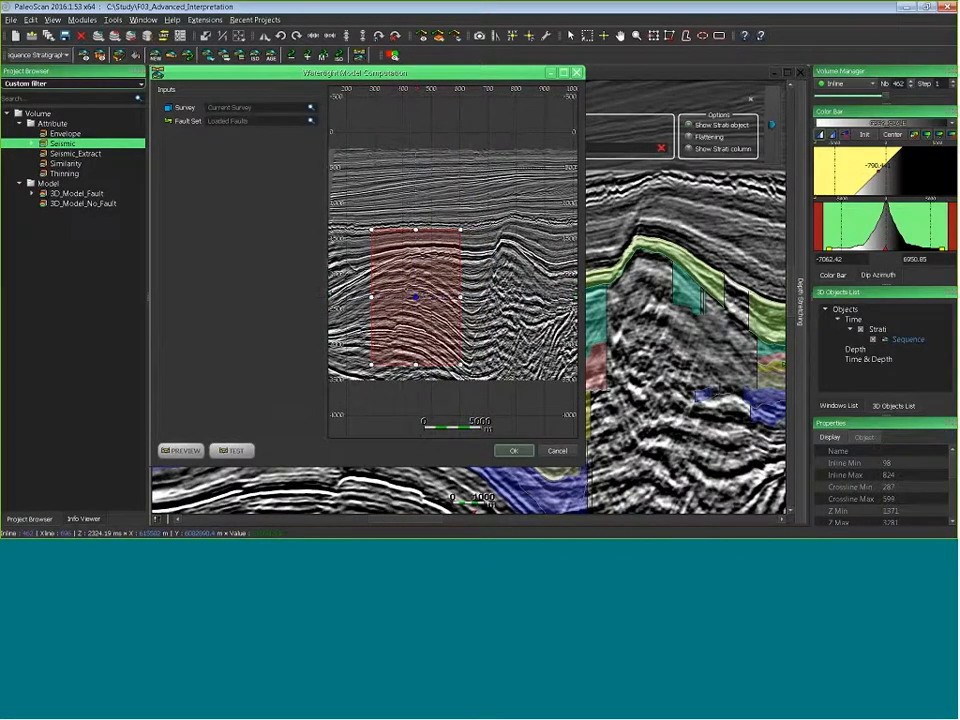
Set Eliis_Fault_set as the fault set of the watertight model and run the computation
left_click(311, 121)
left_click_drag(76, 124, 253, 122)
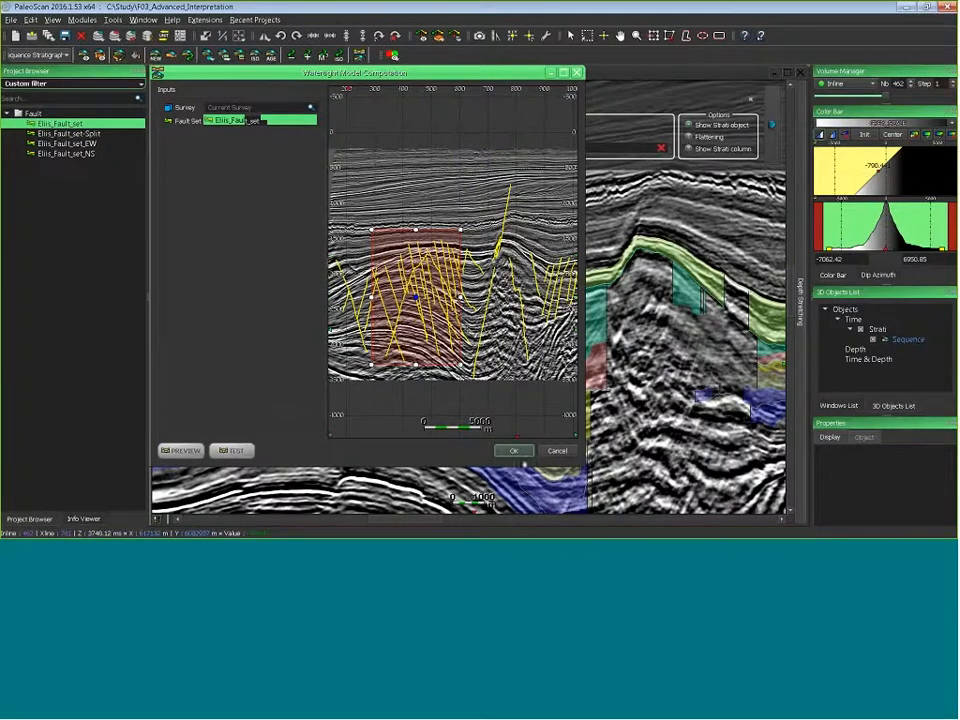
left_click(512, 452)
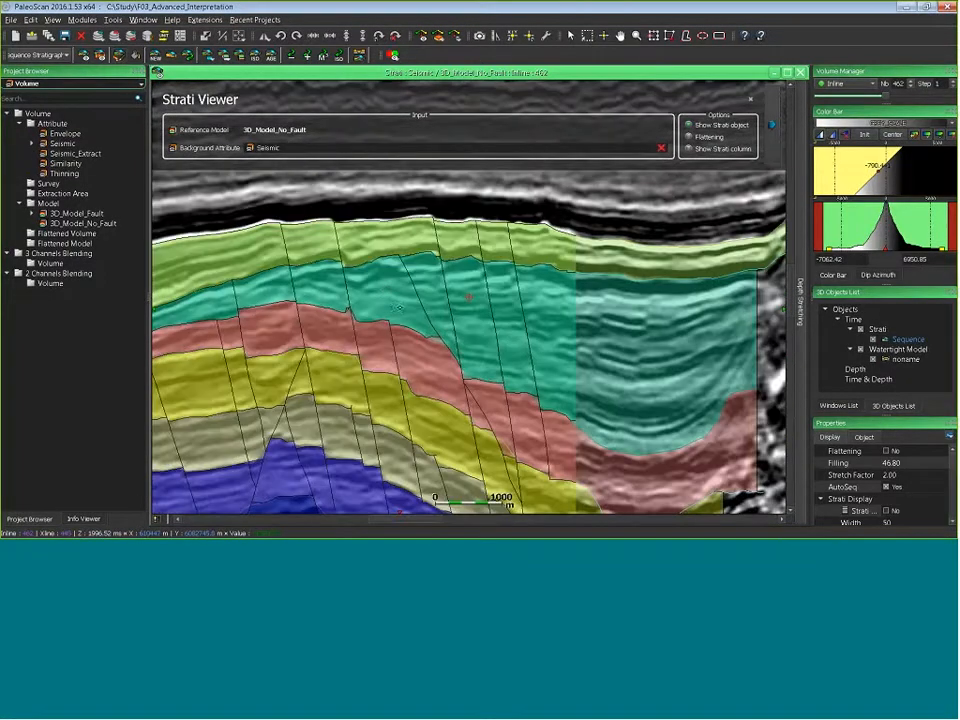
Examine up close how the watertight model layers are offset along the faults, with the stratigraphic sequence hidden
scroll(399, 308, "up", 2)
middle_click_drag(420, 287, 653, 231)
middle_click_drag(455, 338, 580, 397)
scroll(469, 296, "up", 4)
middle_click_drag(472, 326, 379, 290)
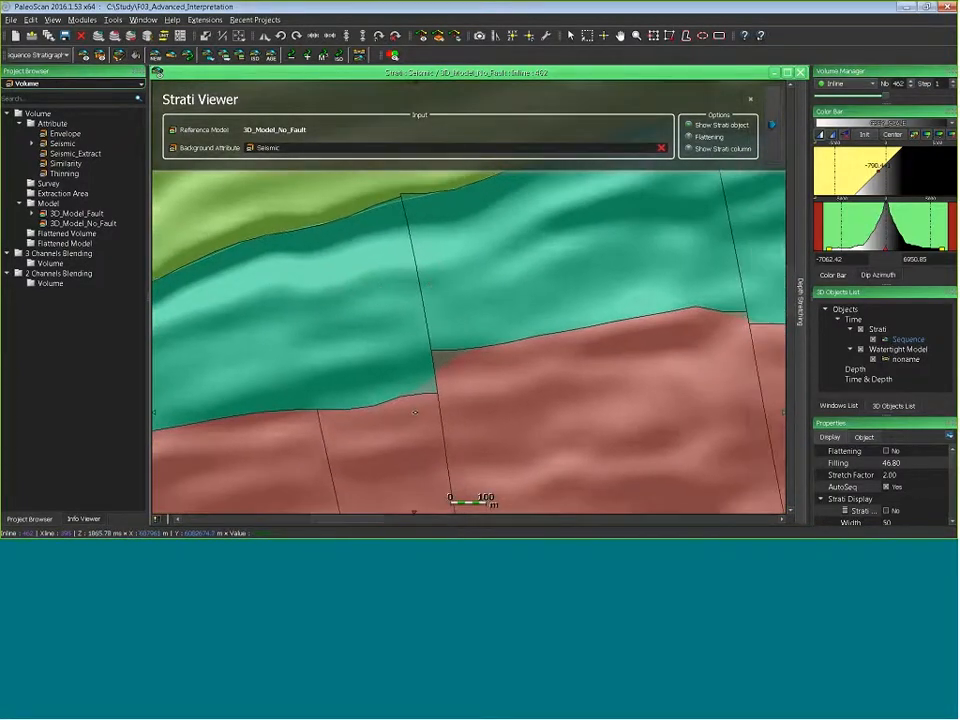
left_click(427, 386)
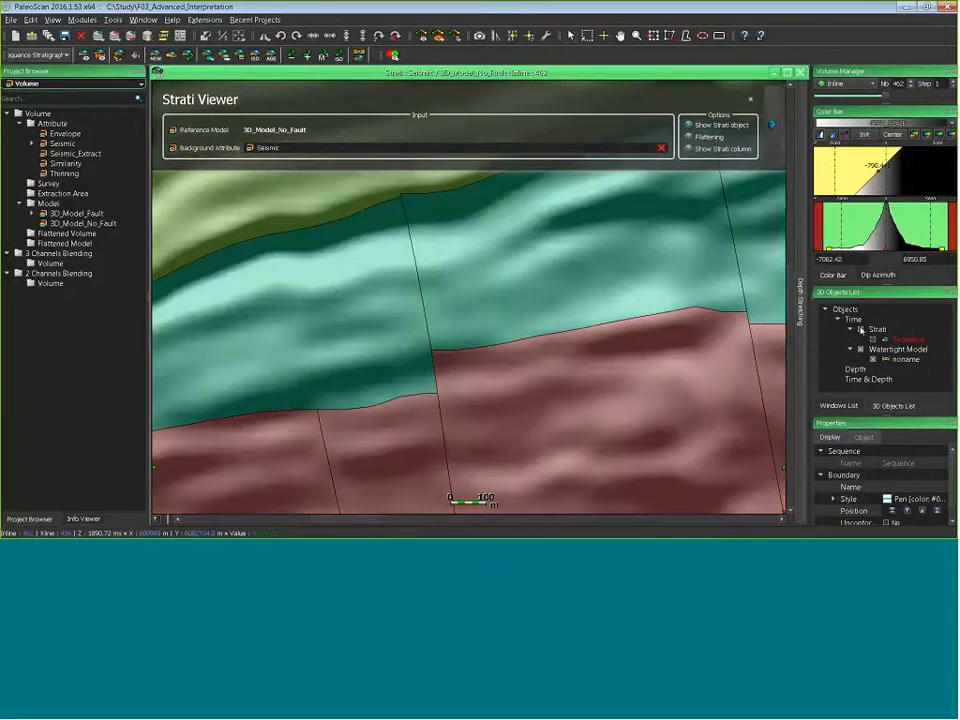
Display the watertight model in a 3D Viewer beside the section and examine its faulted layers and top surface
scroll(563, 416, "down", 5)
scroll(563, 416, "down", 5)
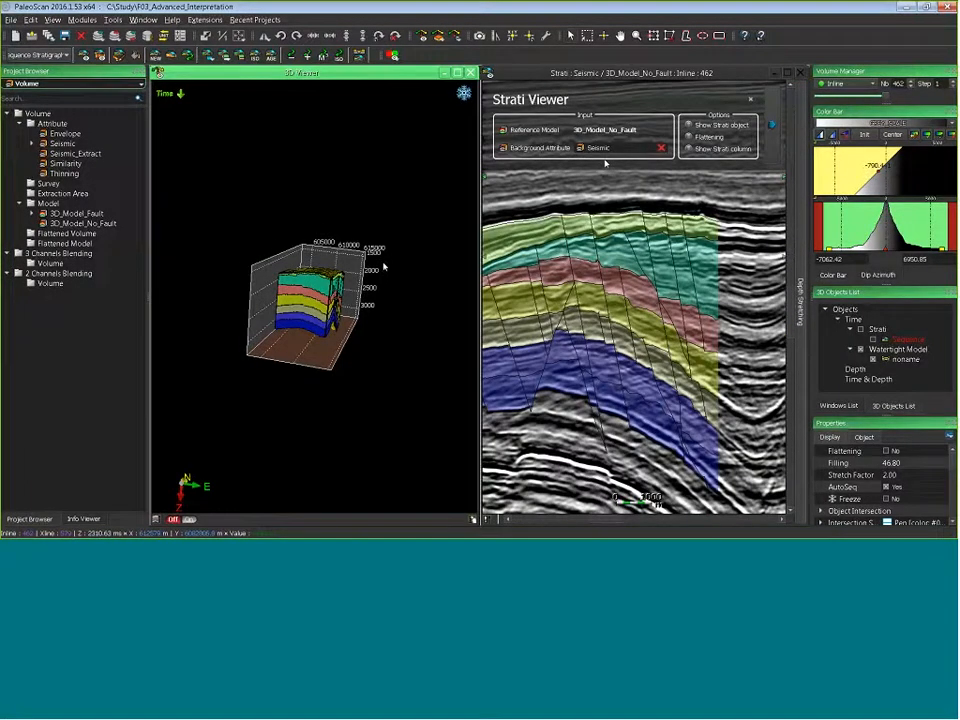
left_click_drag(396, 306, 225, 312)
scroll(368, 308, "up", 4)
scroll(365, 290, "up", 3)
left_click(277, 290)
left_click_drag(277, 290, 353, 321)
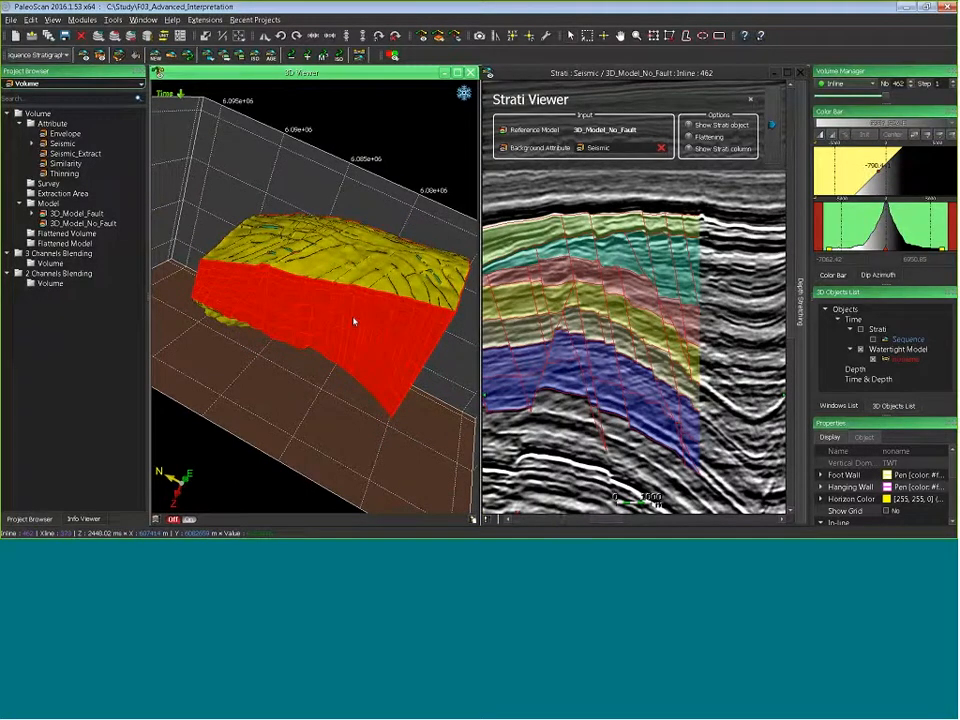
Hide the watertight model, show the stratigraphic sequence again and extend the blue layer up to the base of the yellow layer
left_click(701, 218)
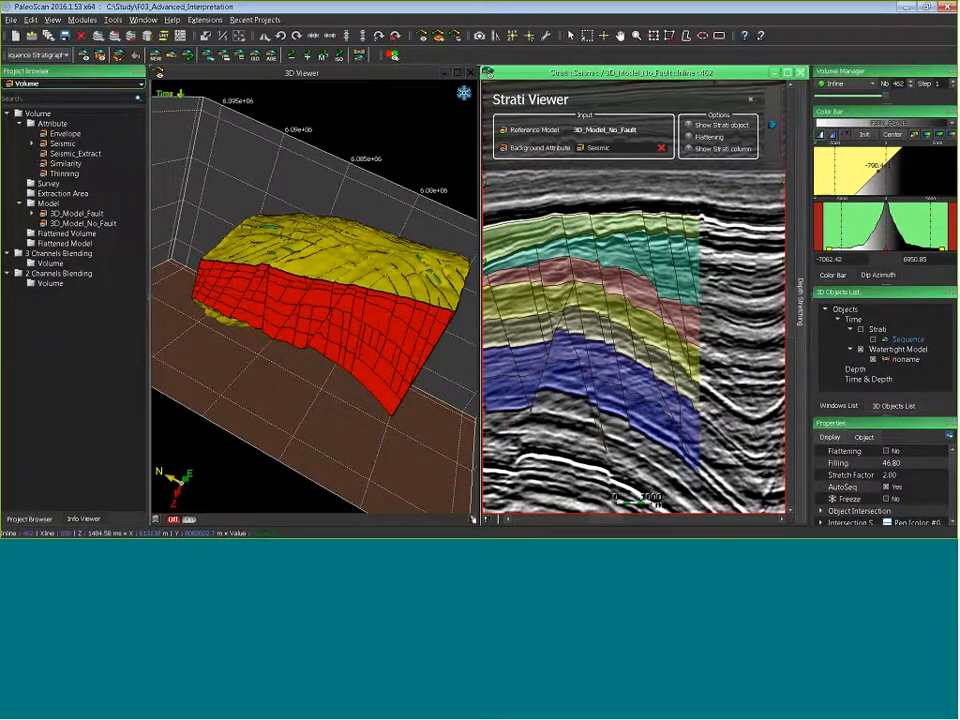
middle_click_drag(627, 303, 689, 298)
left_click(860, 329)
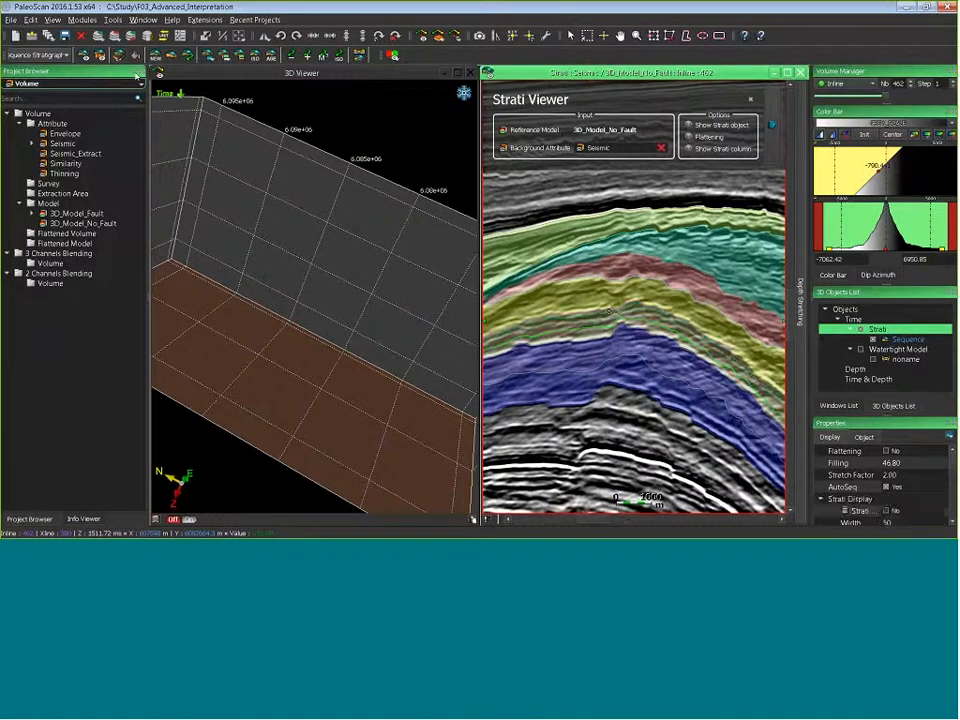
left_click(604, 322)
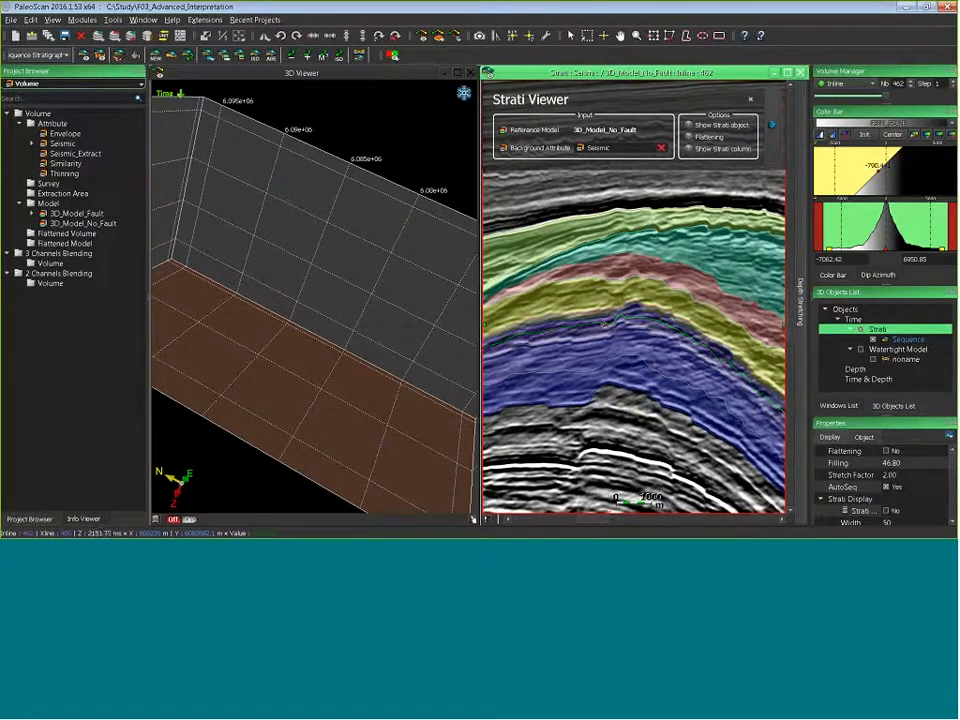
Subdivide the stratigraphic sequence on inline 462 by adding intermediate boundaries inside the blue, yellow, red, teal and upper green layers
left_click(604, 325)
left_click(596, 297)
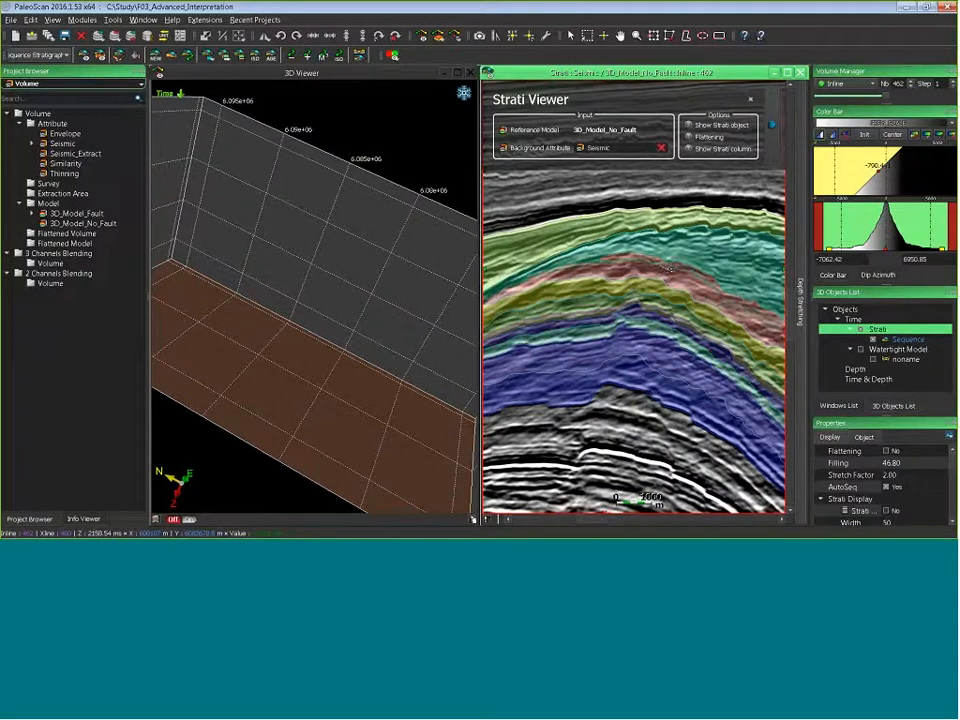
left_click(676, 268)
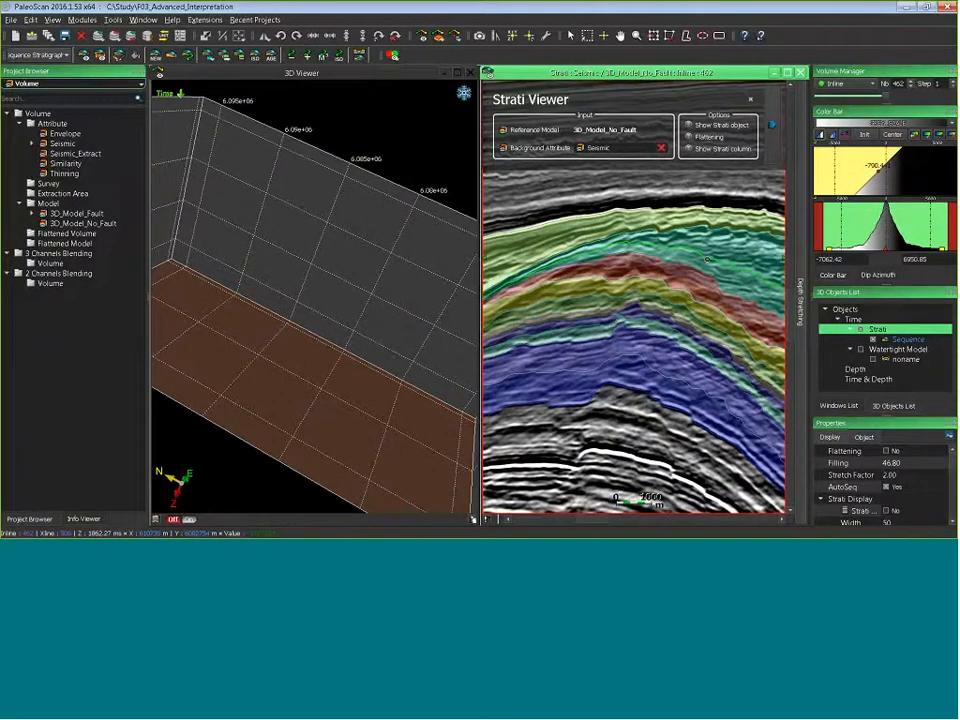
left_click(713, 256)
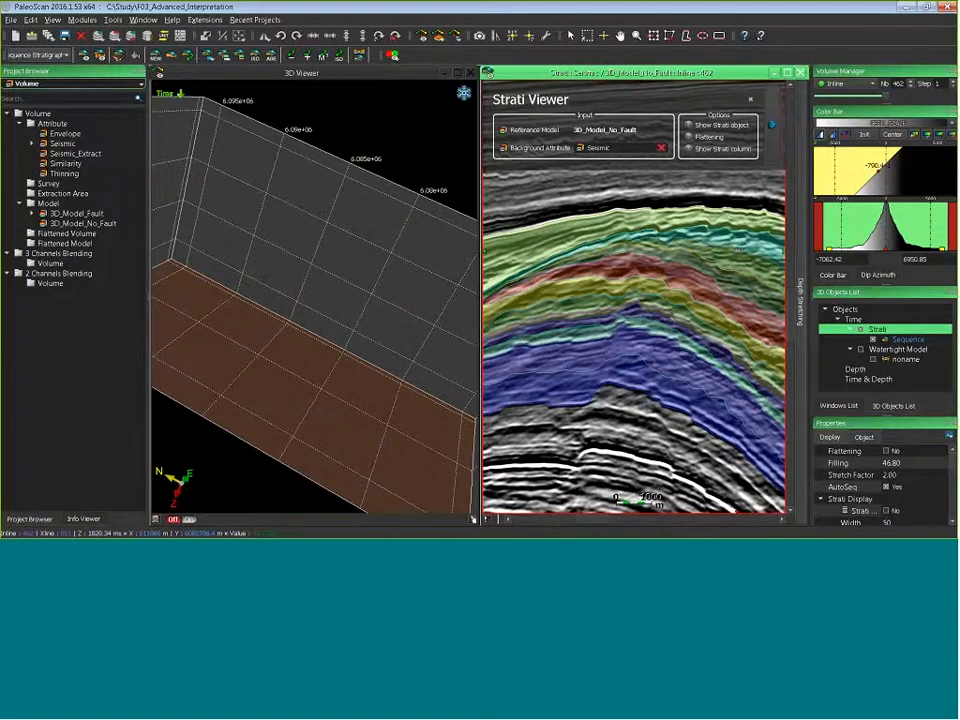
left_click(682, 217)
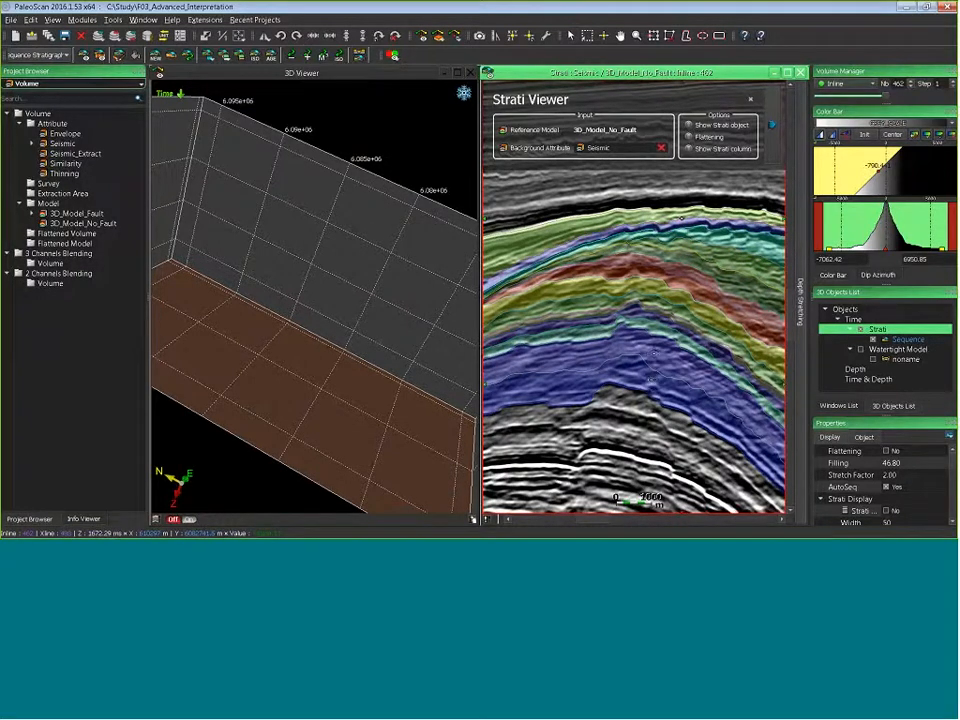
left_click(657, 348)
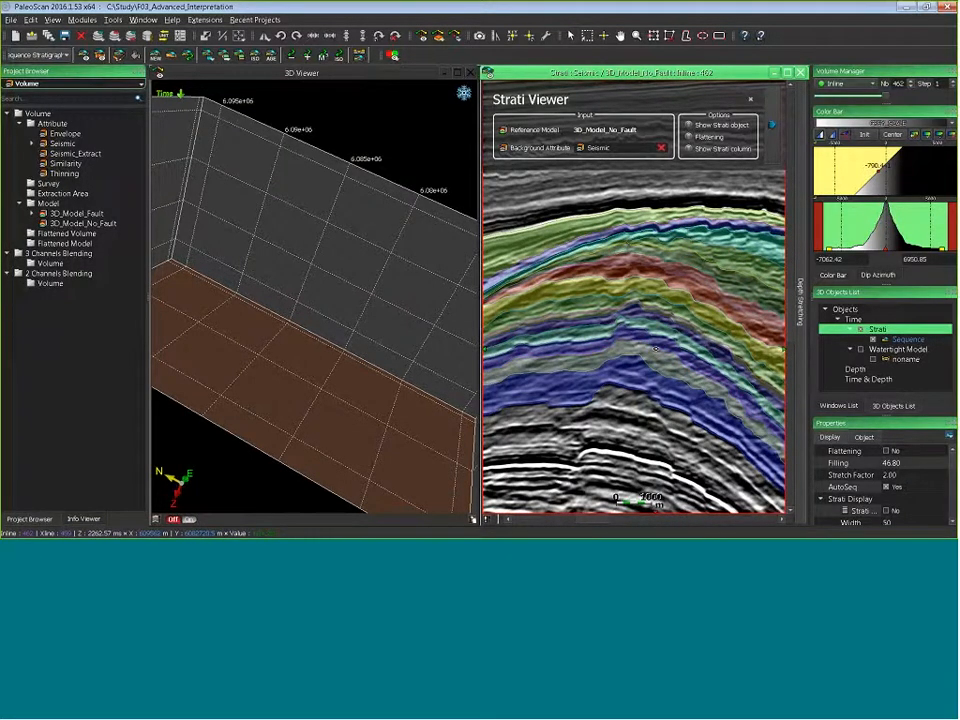
Start a new watertight model computation with Eliis_Fault_set as its fault set
left_click(281, 52)
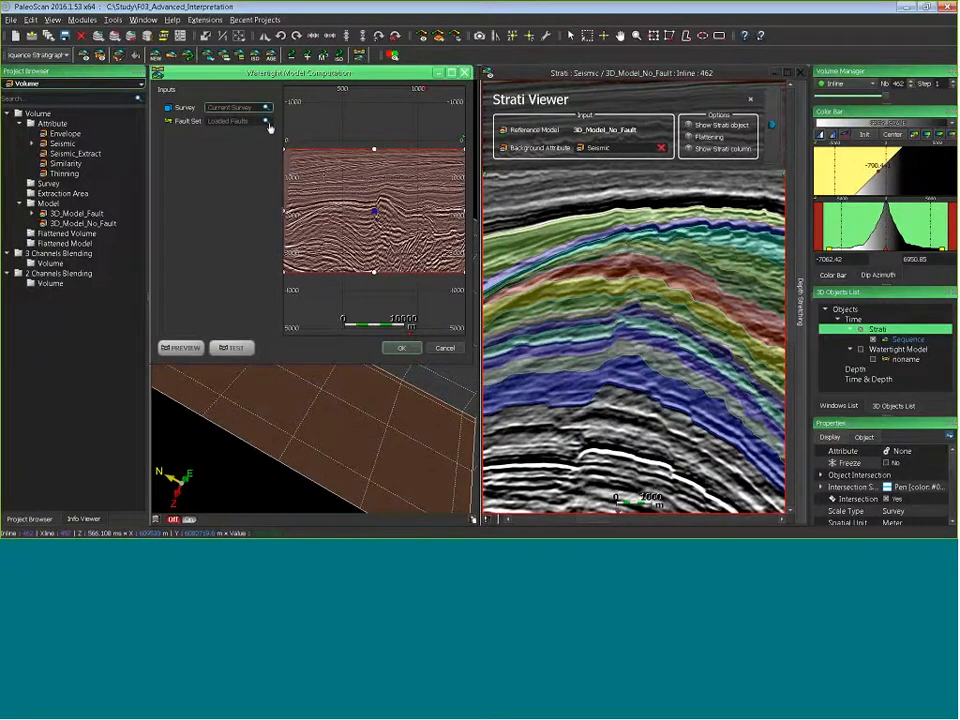
left_click_drag(60, 123, 247, 126)
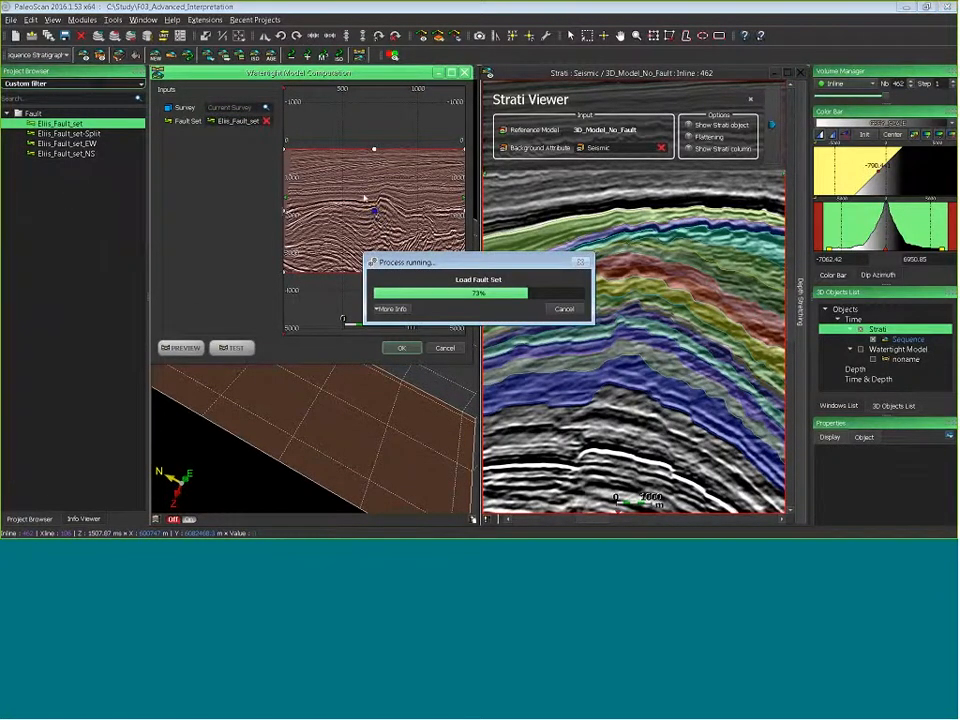
scroll(361, 192, "down", 3)
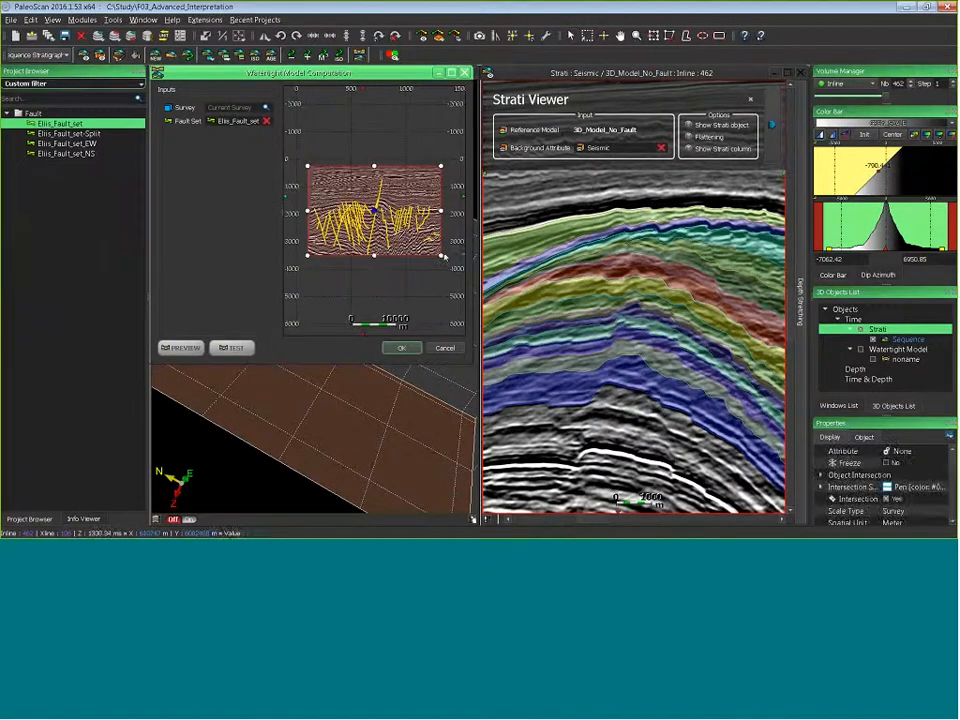
Restrict the computation area to crosslines 272 to 604 and Z 1101 to 3285, and compute the watertight model
left_click_drag(441, 256, 363, 250)
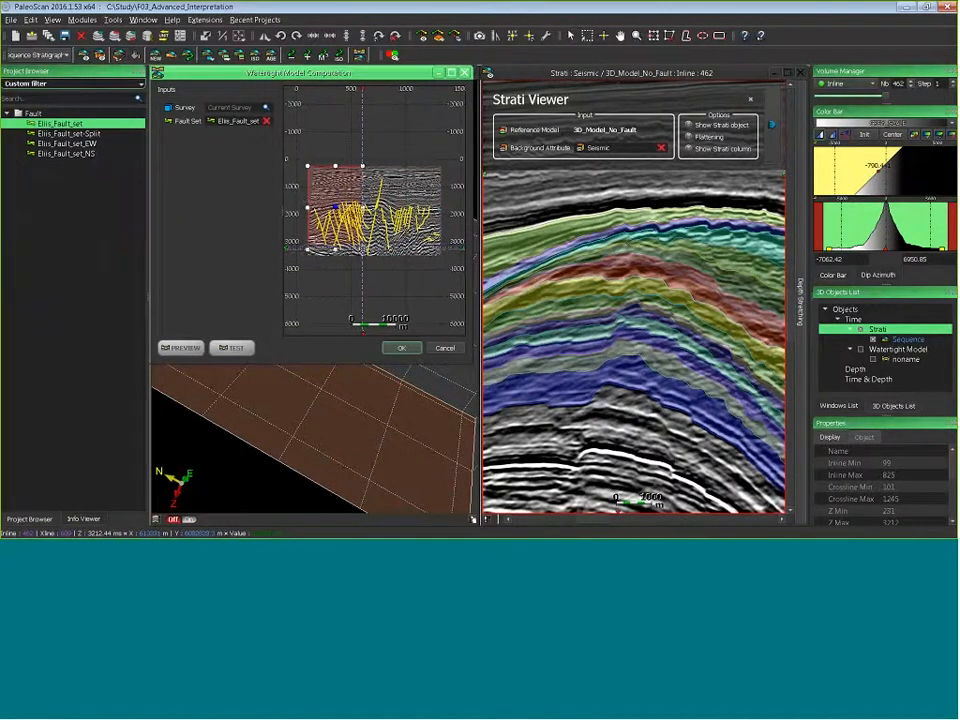
left_click_drag(308, 208, 326, 208)
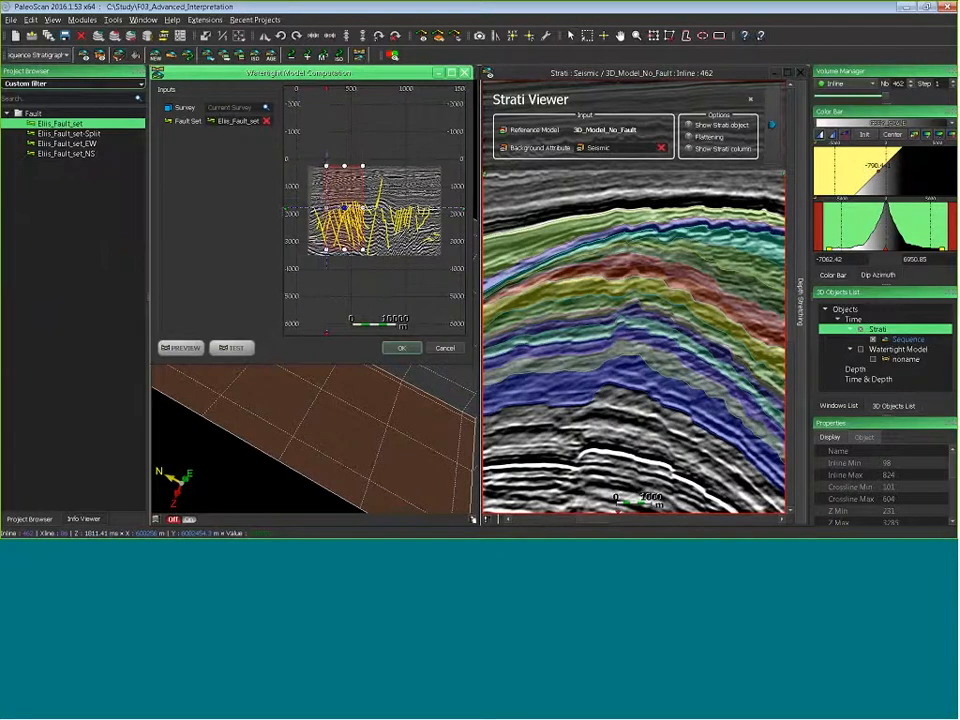
left_click_drag(344, 165, 344, 188)
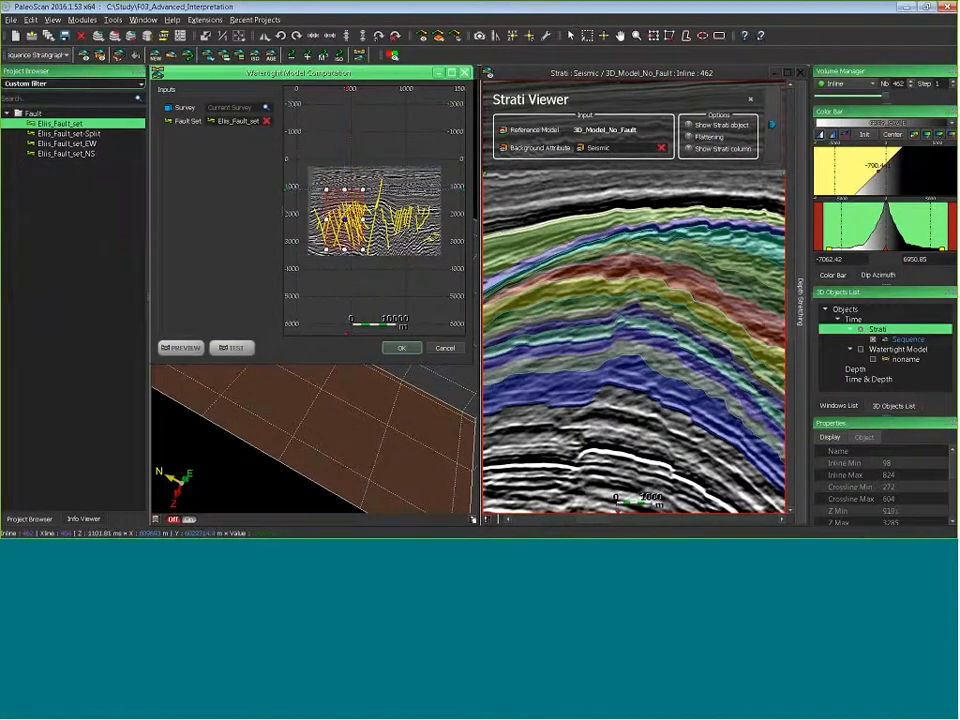
left_click(400, 348)
left_click(499, 290)
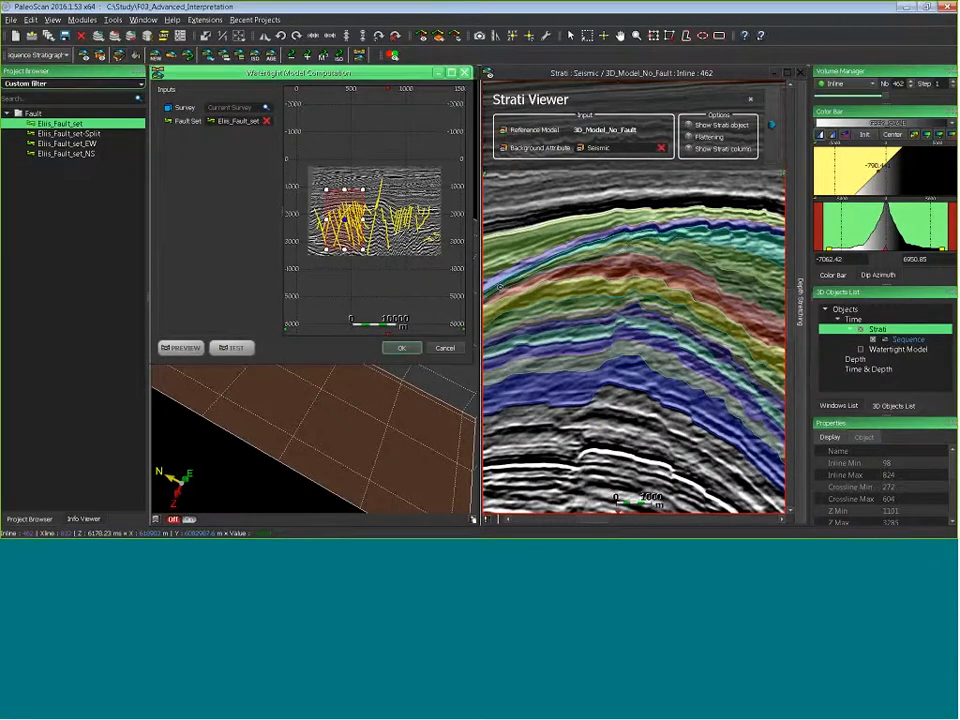
left_click(399, 345)
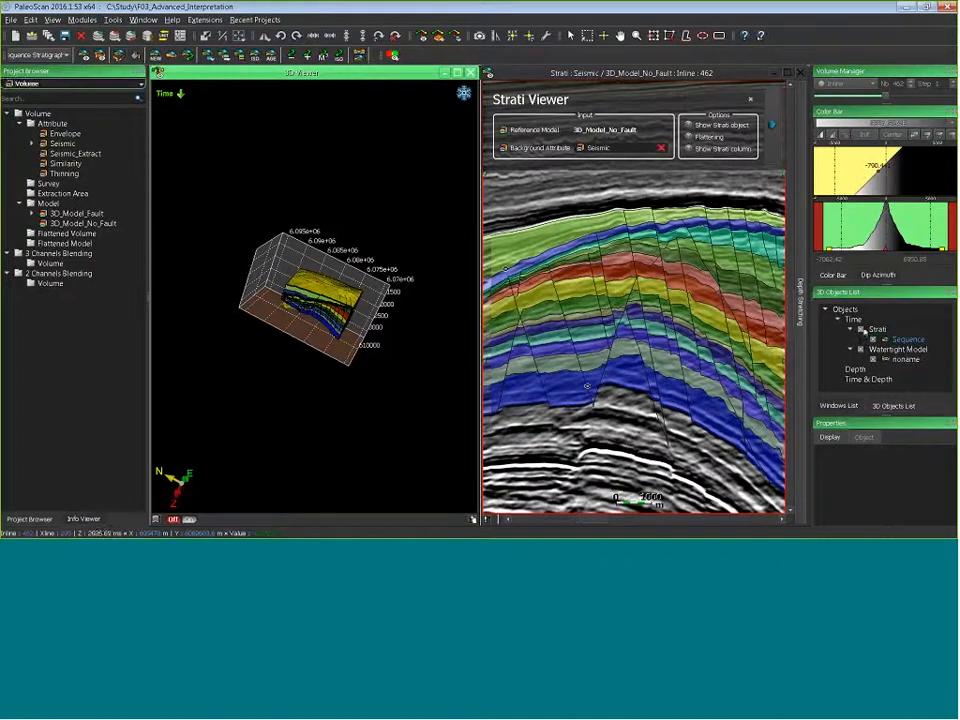
Hide the stratigraphic sequence and examine the watertight model's faulted layers through the inlines up to 514 and in the 3D Viewer
left_click(860, 330)
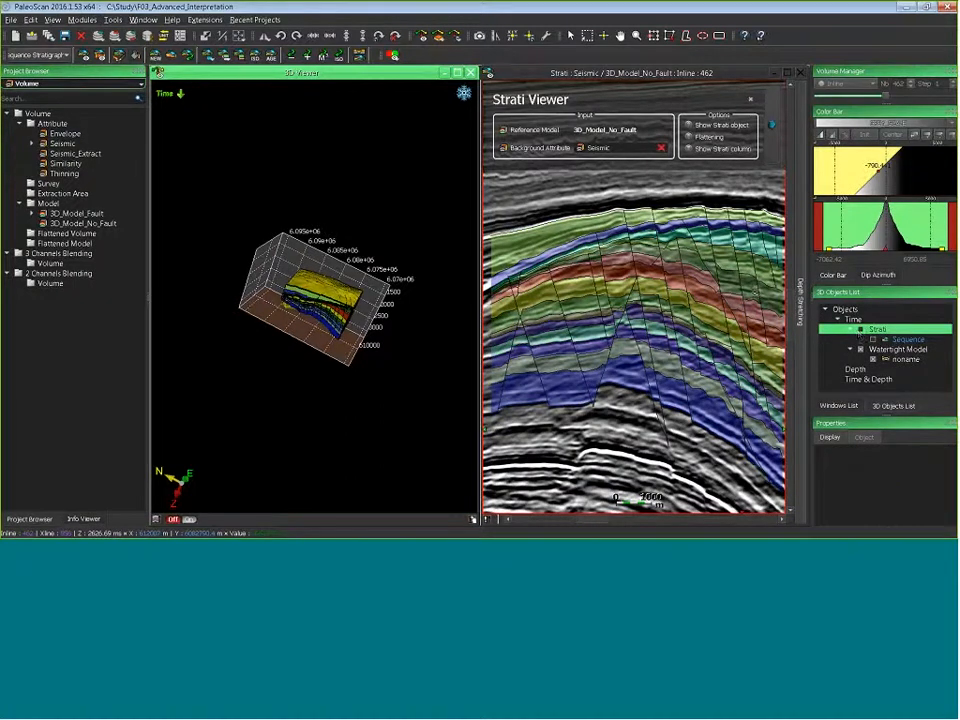
middle_click_drag(702, 285, 669, 318)
scroll(670, 330, "up", 4)
scroll(673, 353, "down", 4)
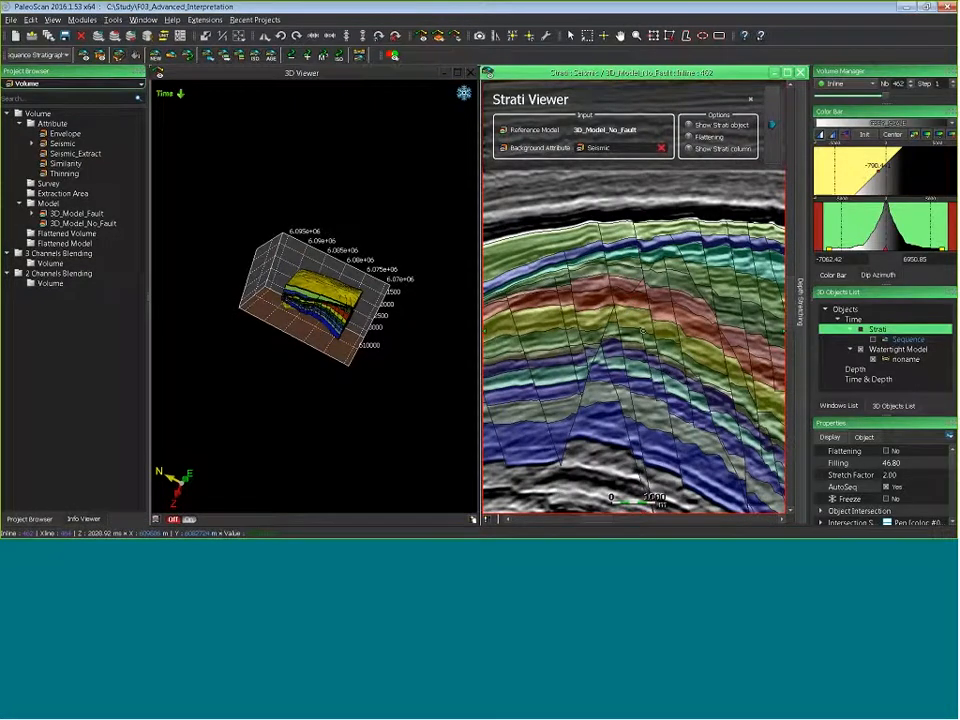
scroll(640, 398, "up", 19, "ctrl")
scroll(640, 398, "up", 20, "ctrl")
scroll(641, 396, "up", 7, "ctrl")
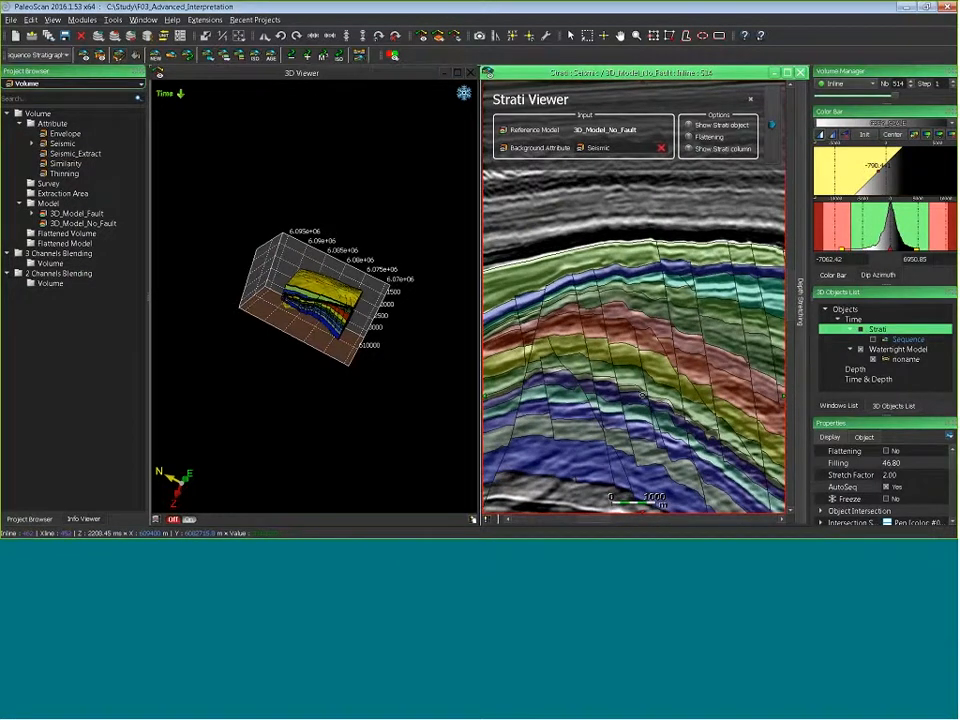
left_click_drag(189, 298, 335, 368)
scroll(335, 368, "up", 8)
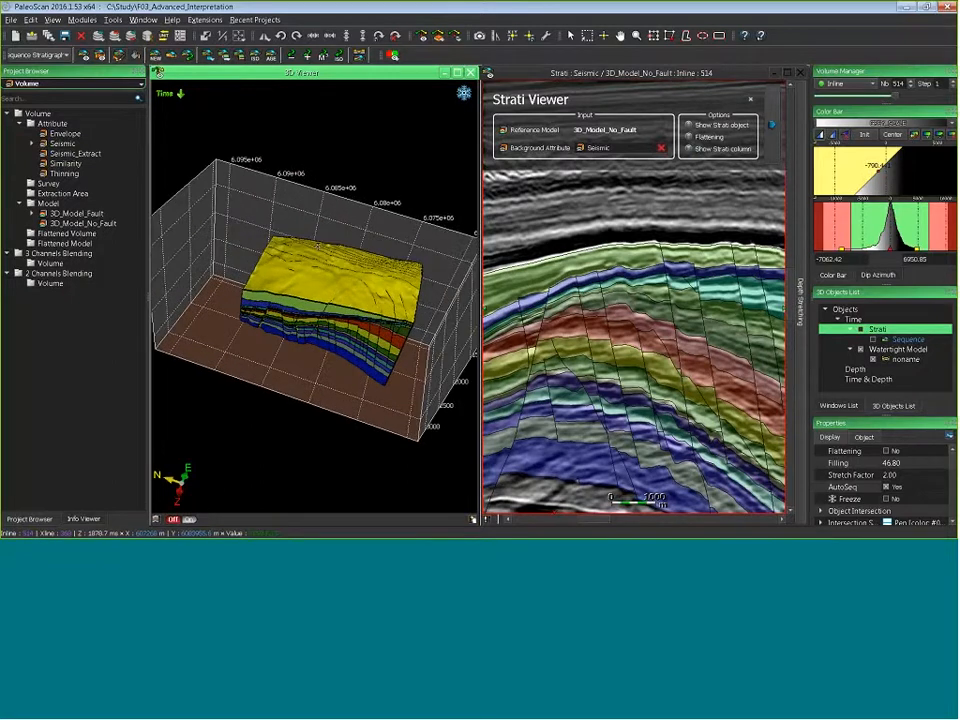
Select the horizon at the top of the yellow layer and extract it from the watertight model as a separate horizon
left_click(625, 352)
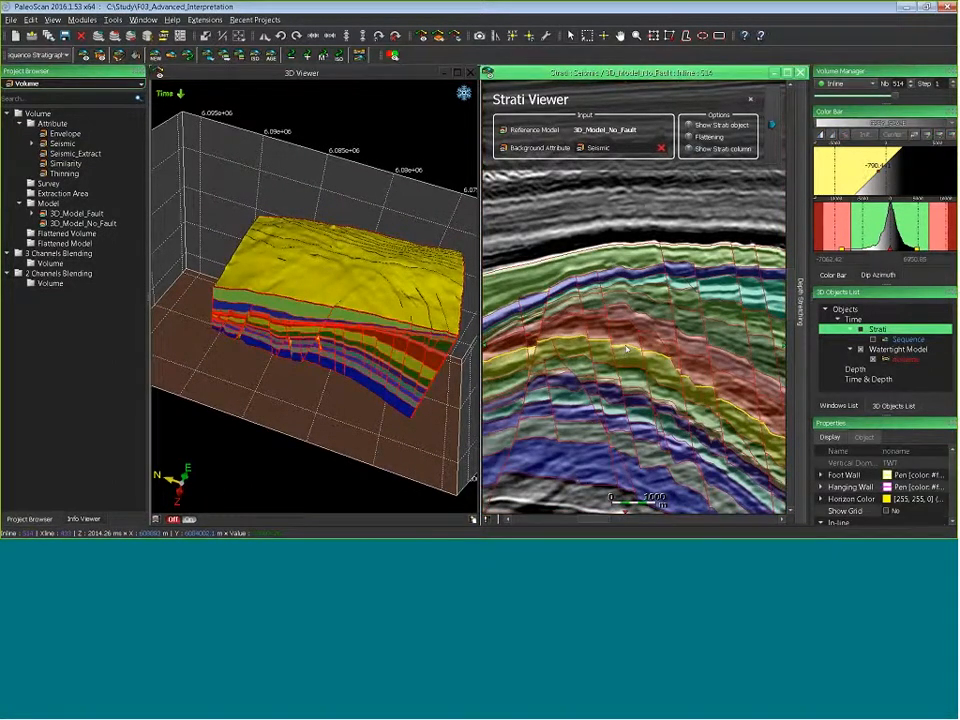
left_click(33, 55)
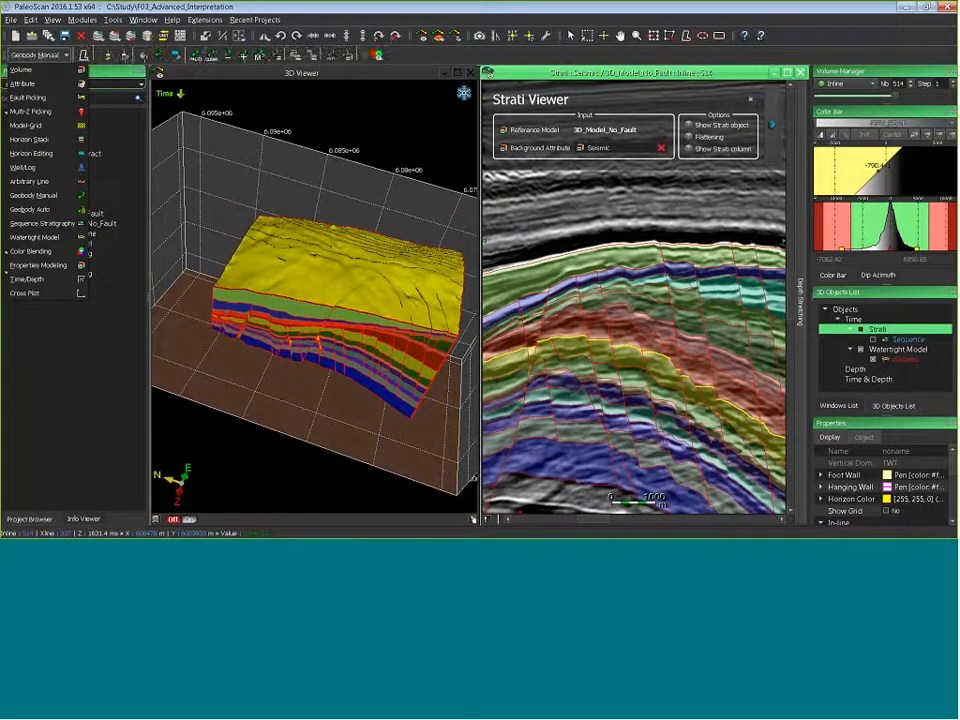
left_click(34, 237)
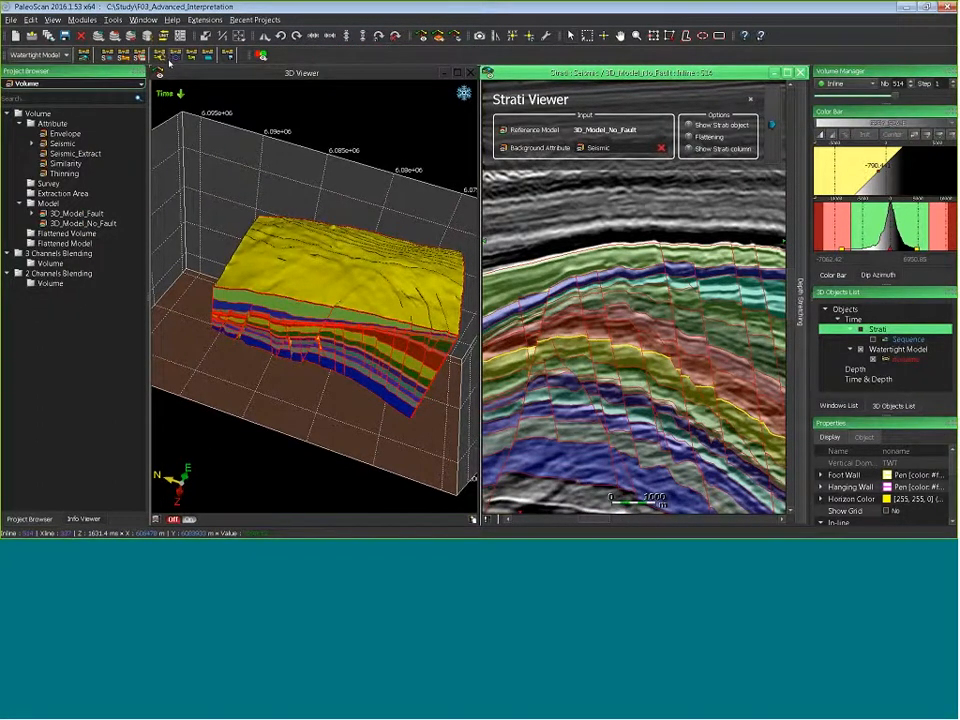
left_click(209, 57)
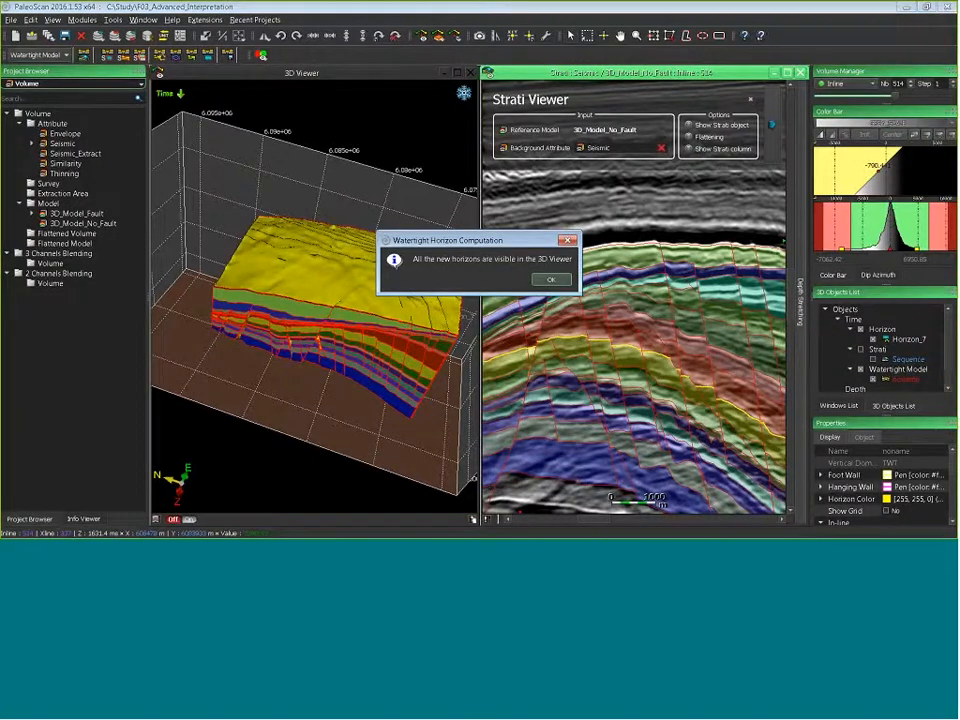
left_click(550, 279)
Hide the watertight model and examine the fault gaps in the extracted horizon up close in 3D
left_click(860, 369)
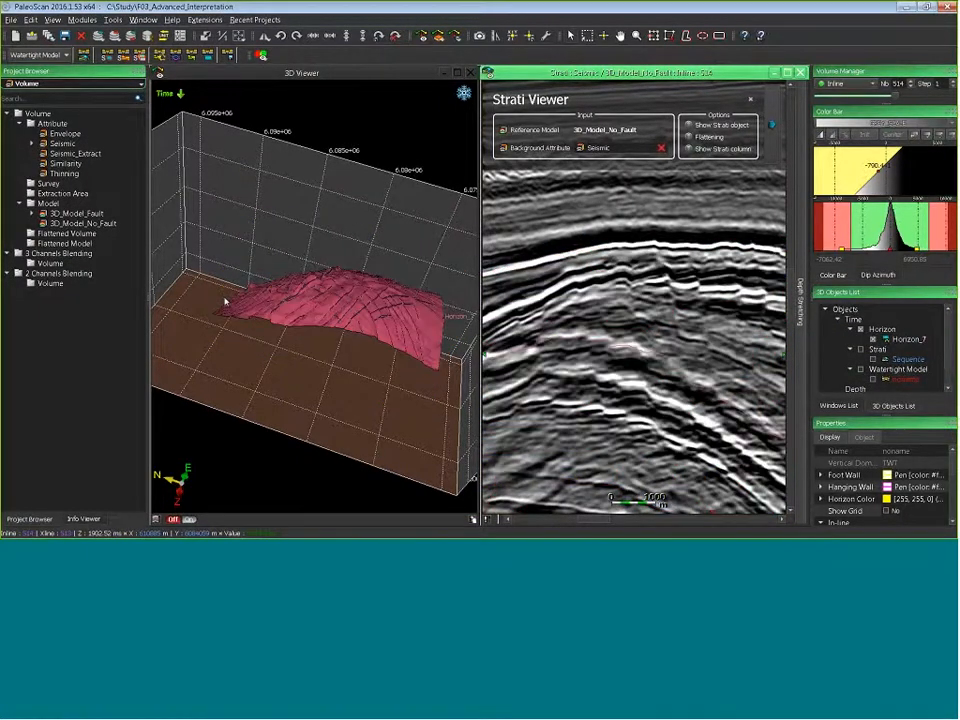
left_click_drag(281, 274, 186, 317)
scroll(325, 397, "up", 4)
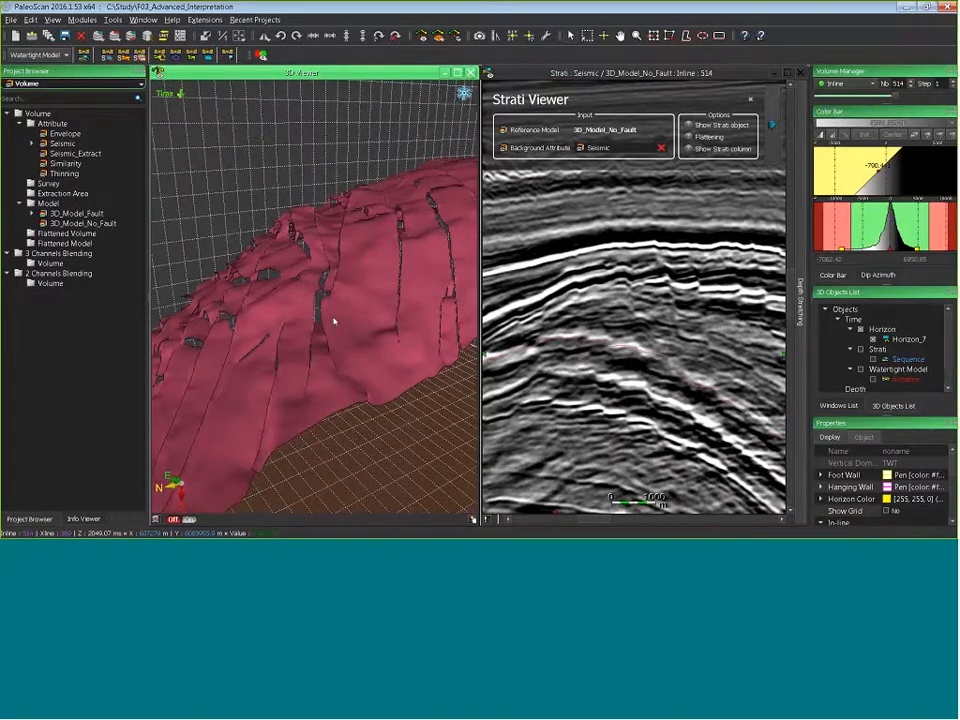
left_click_drag(334, 321, 371, 271)
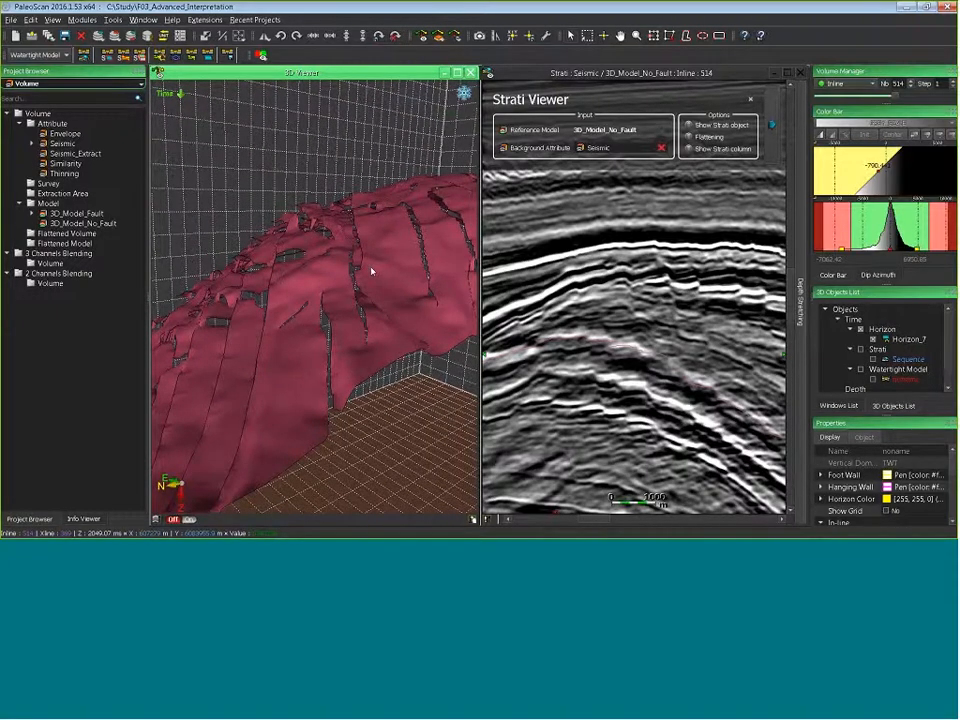
left_click_drag(371, 271, 422, 274)
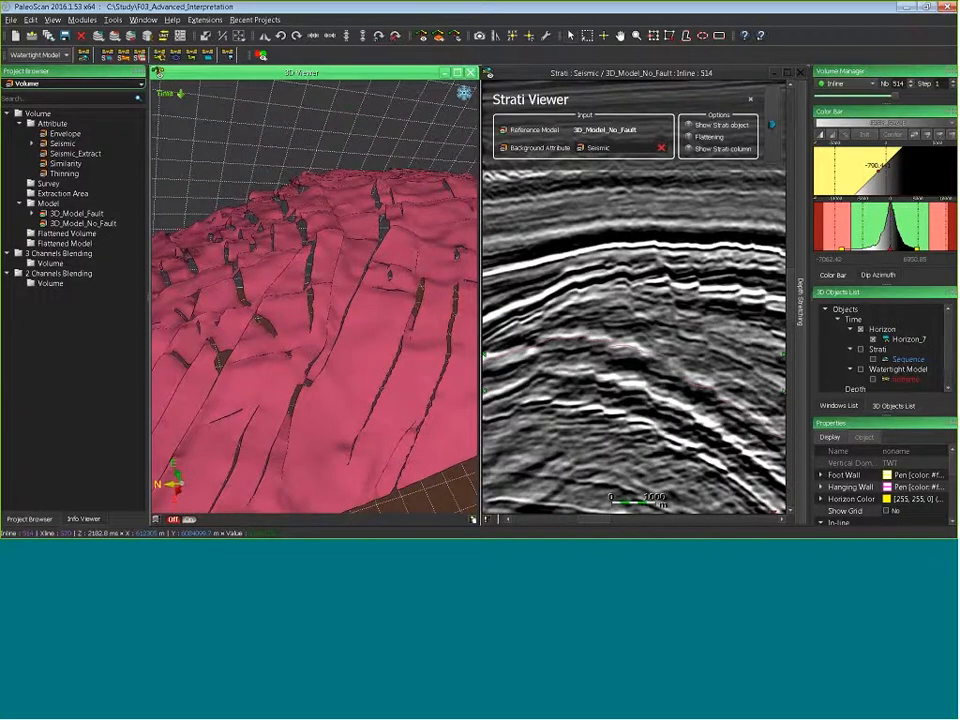
Show the watertight model again and examine its layers and fault offsets in the 3D Viewer and on the section
left_click(861, 369)
scroll(669, 312, "down", 5)
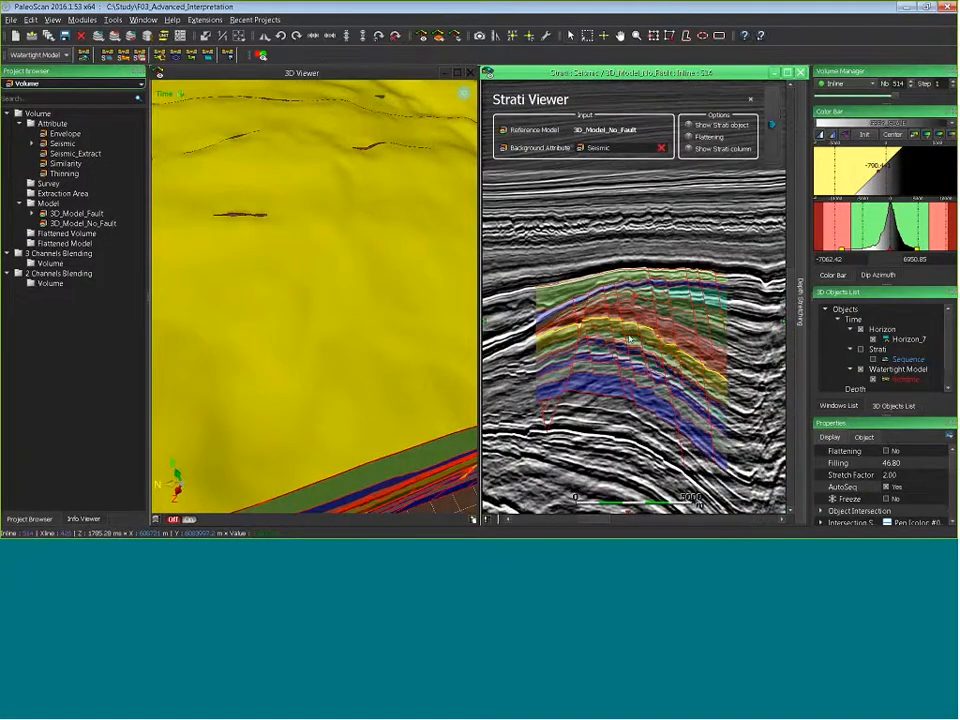
scroll(281, 261, "down", 5)
left_click_drag(304, 332, 230, 234)
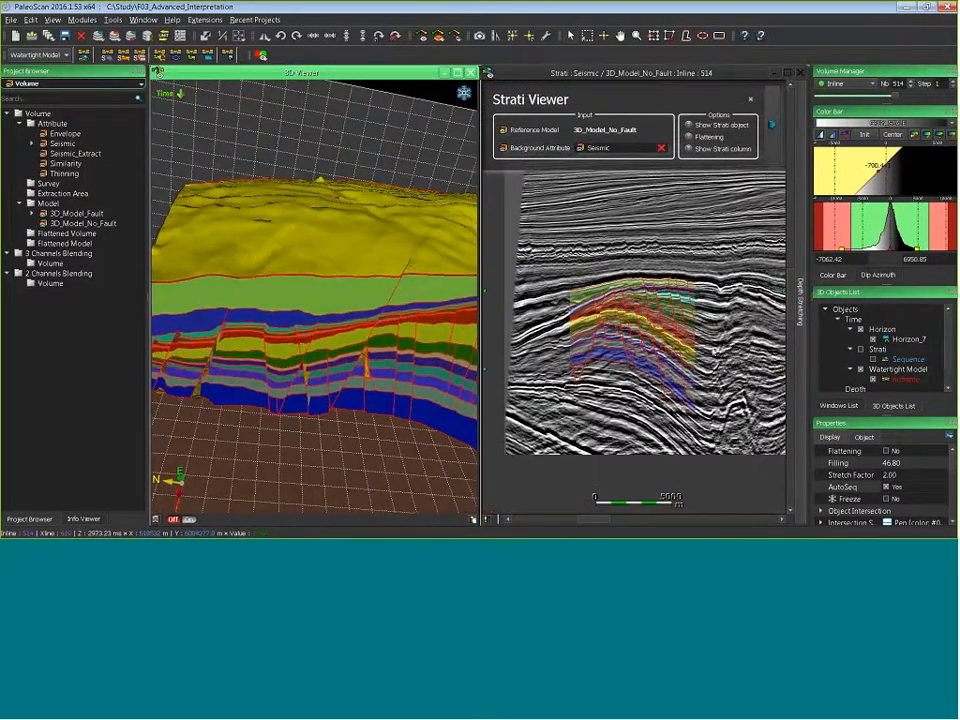
scroll(608, 343, "up", 5)
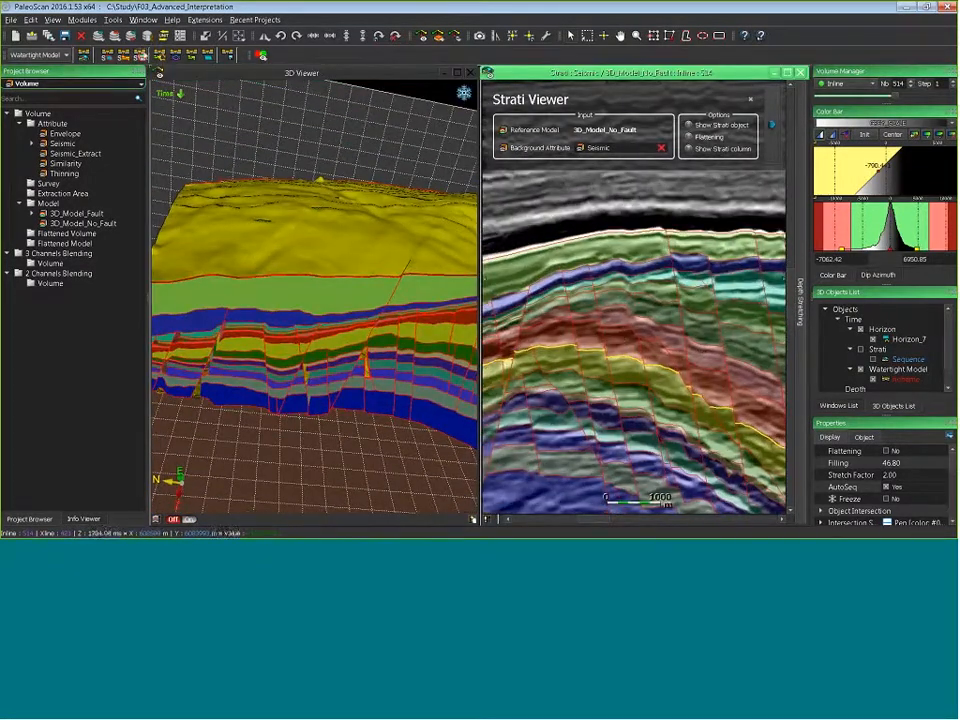
Select the faults of the watertight model and generate their fault polygons on the extracted horizon
left_click(122, 56)
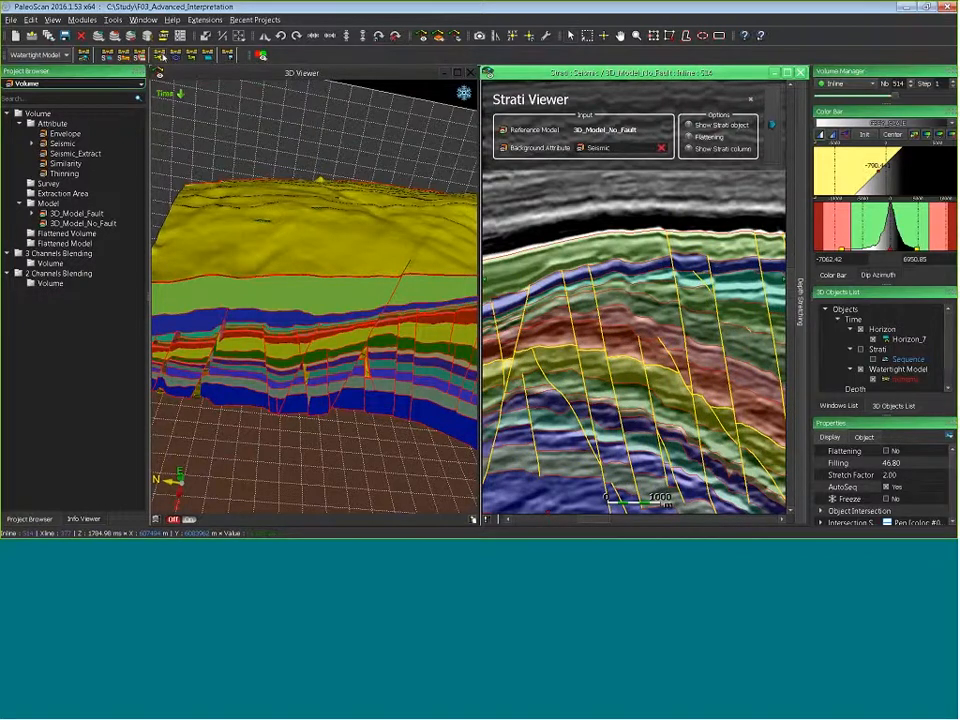
left_click(162, 56)
left_click(559, 280)
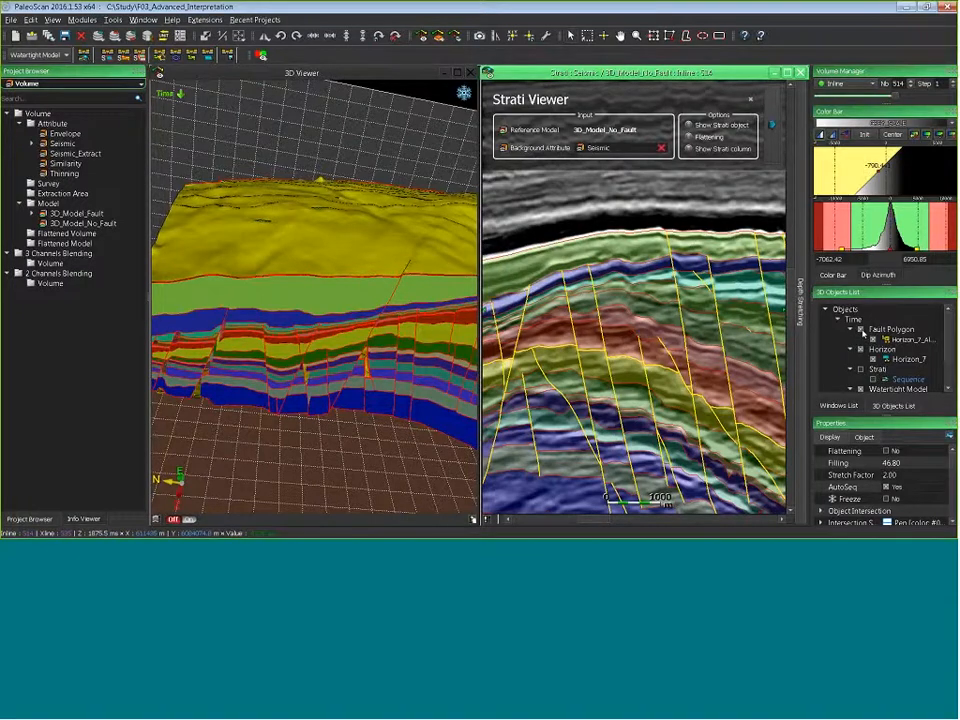
Hide the watertight model and the extracted horizon, and examine the fault polygons alone in 3D, selecting them for highlighting
scroll(862, 368, "down", 1)
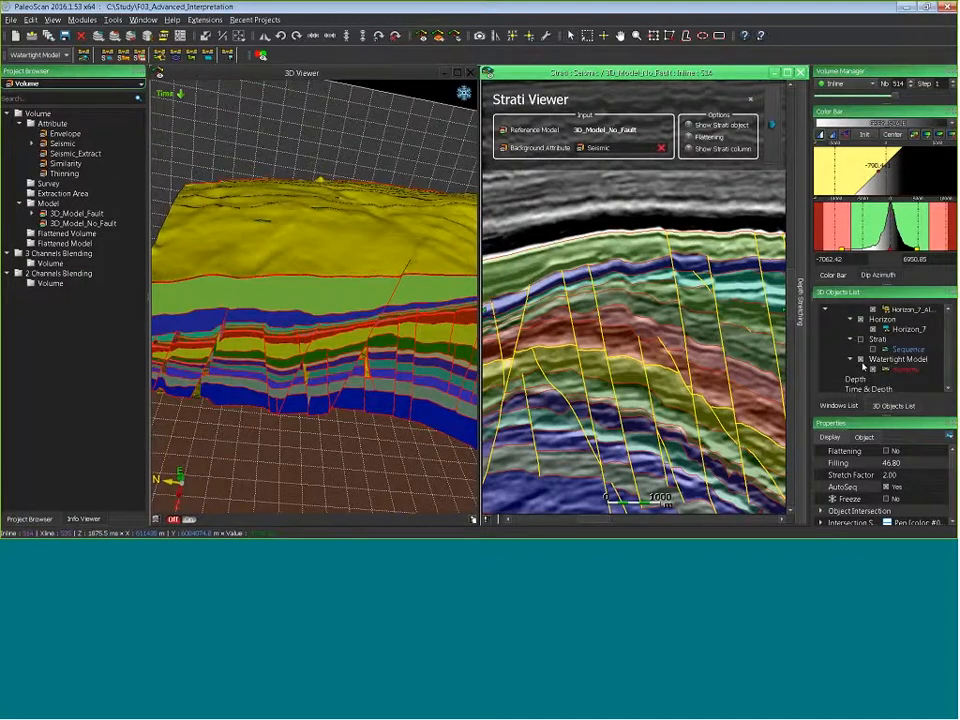
left_click_drag(337, 244, 332, 311)
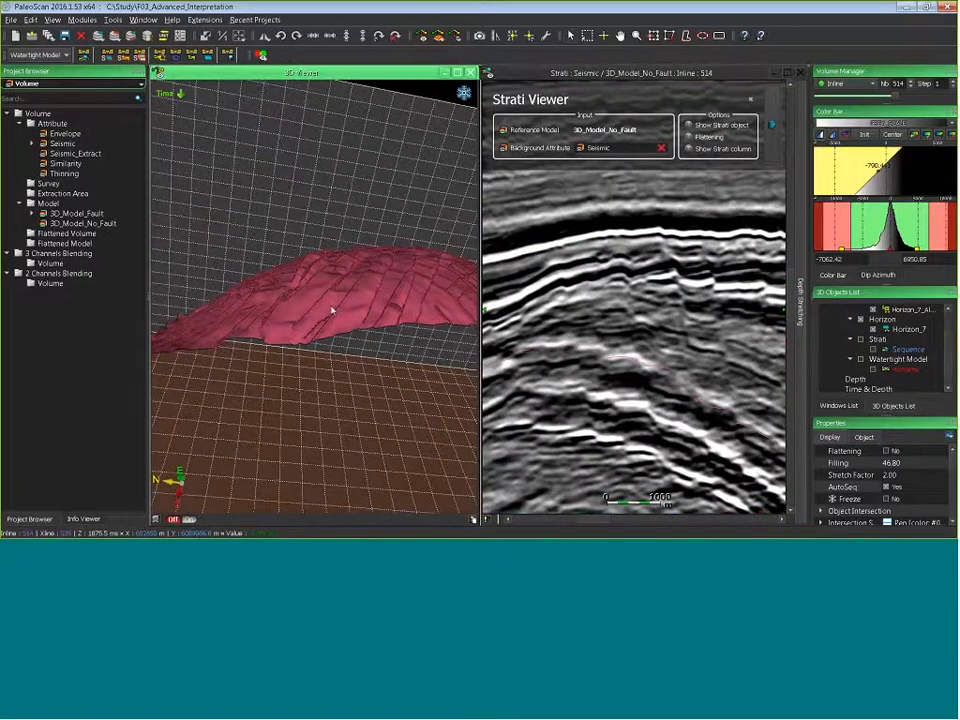
scroll(321, 321, "up", 5)
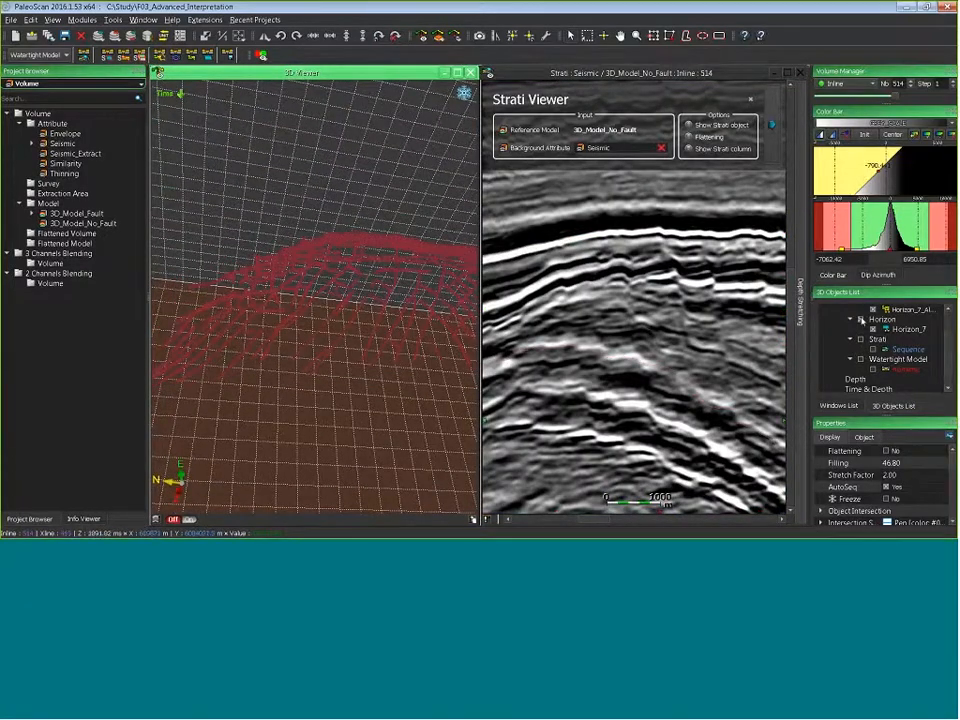
left_click_drag(360, 346, 379, 322)
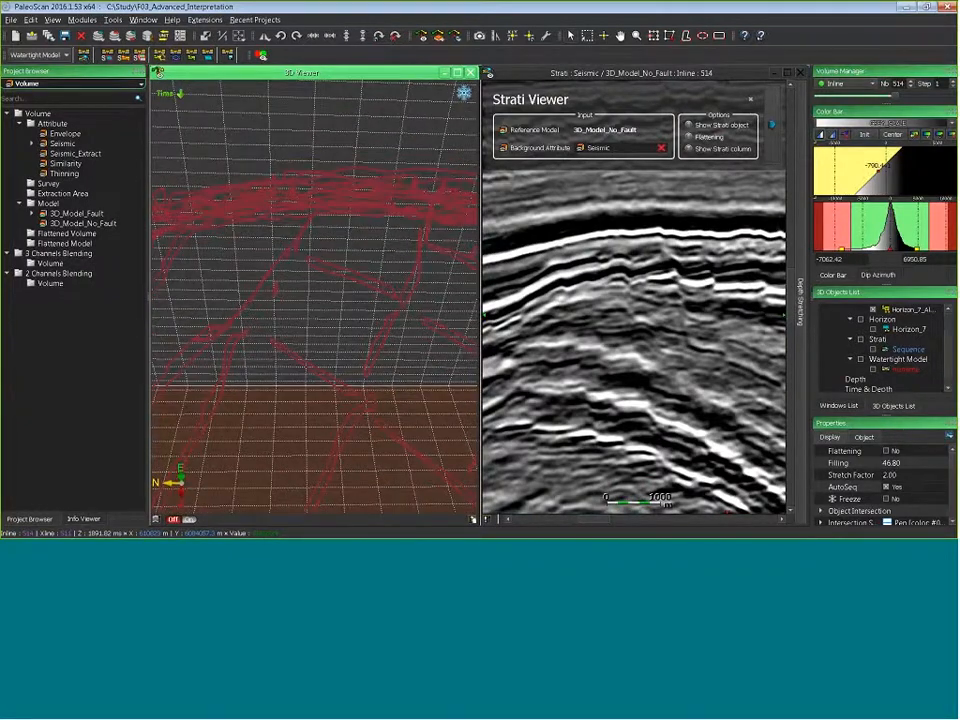
left_click_drag(330, 370, 309, 394)
left_click_drag(323, 341, 303, 388)
left_click(322, 347)
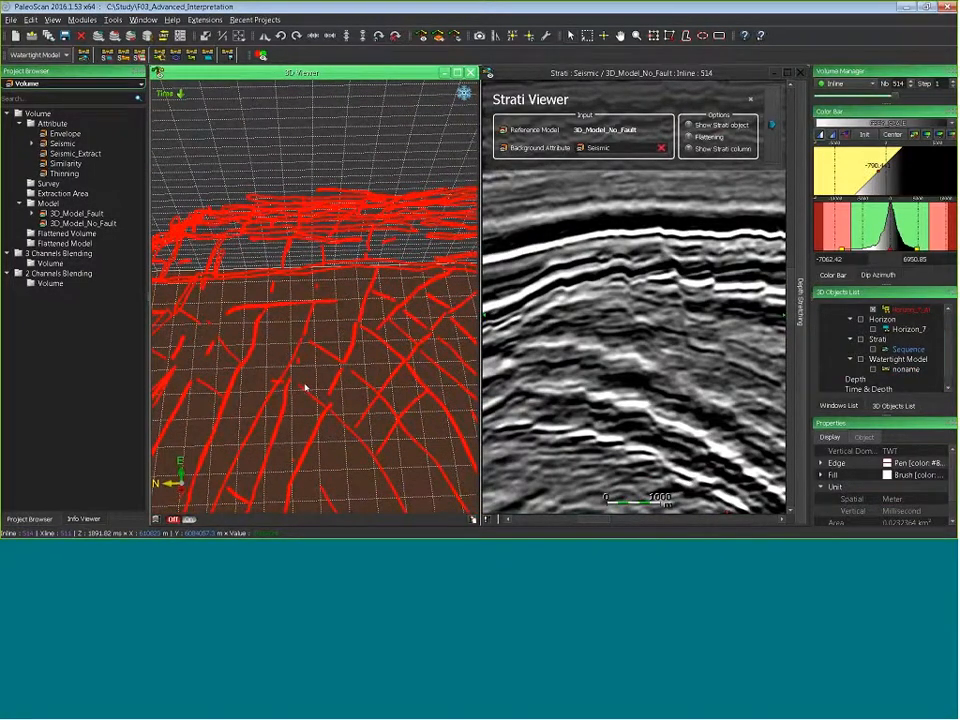
key("ctrl+s")
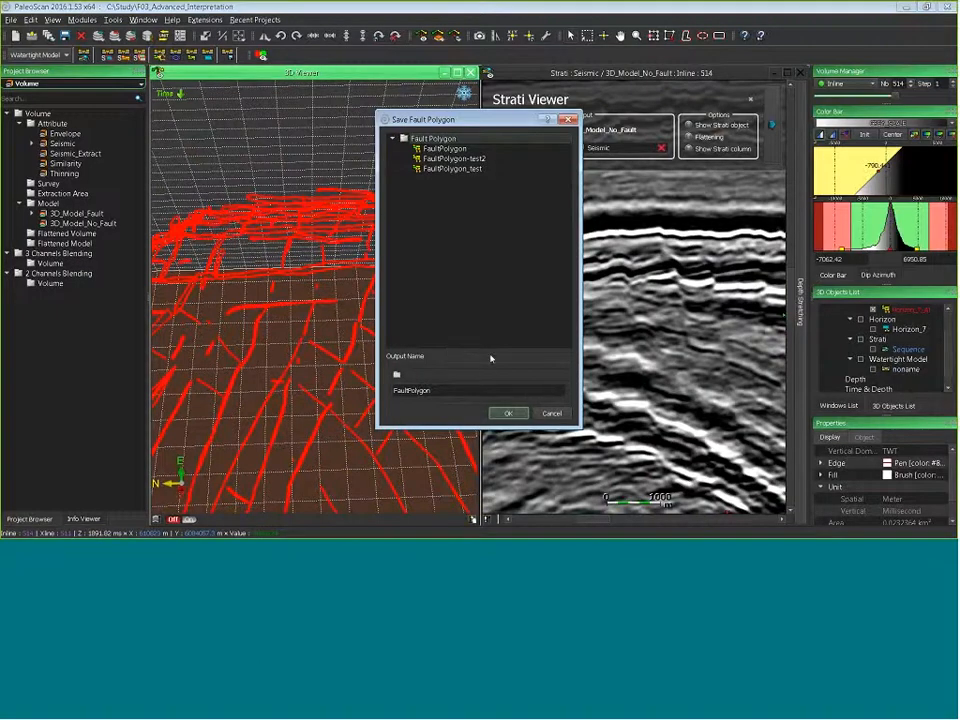
left_click(551, 414)
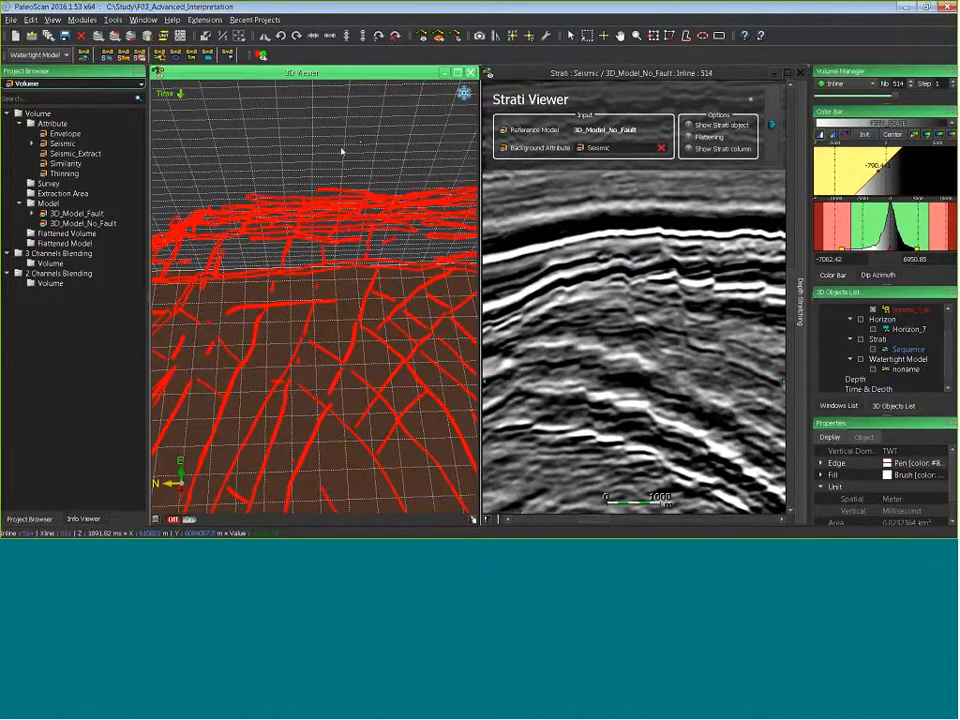
left_click(343, 150)
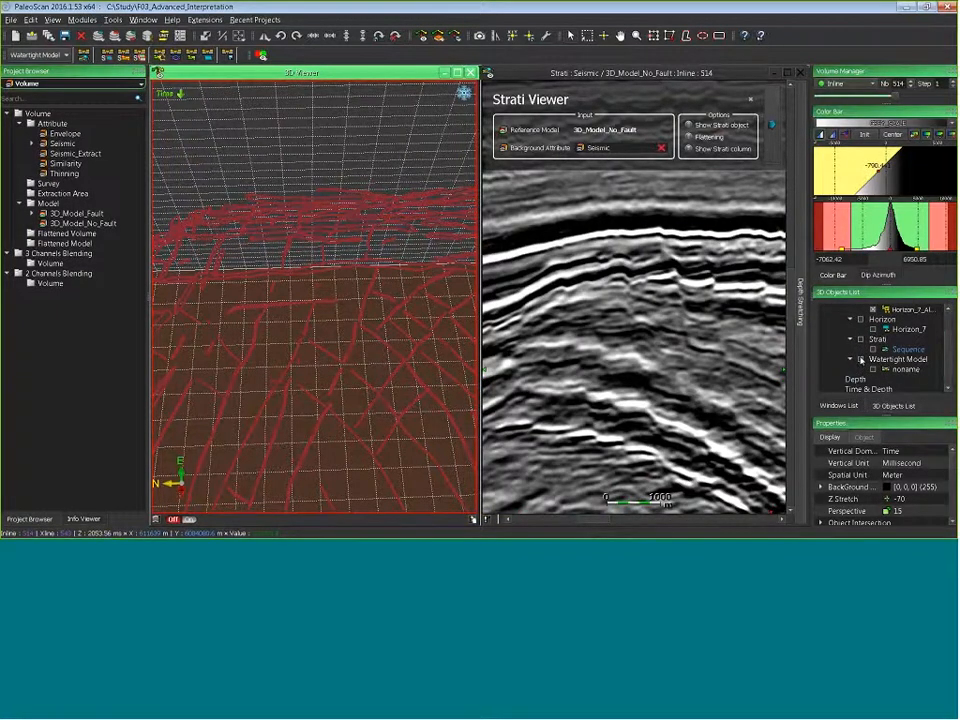
Show the watertight model again and frame its layers in the 3D Viewer and on the seismic section
left_click(873, 369)
scroll(289, 287, "down", 5)
left_click_drag(311, 356, 311, 291)
scroll(654, 343, "up", 5)
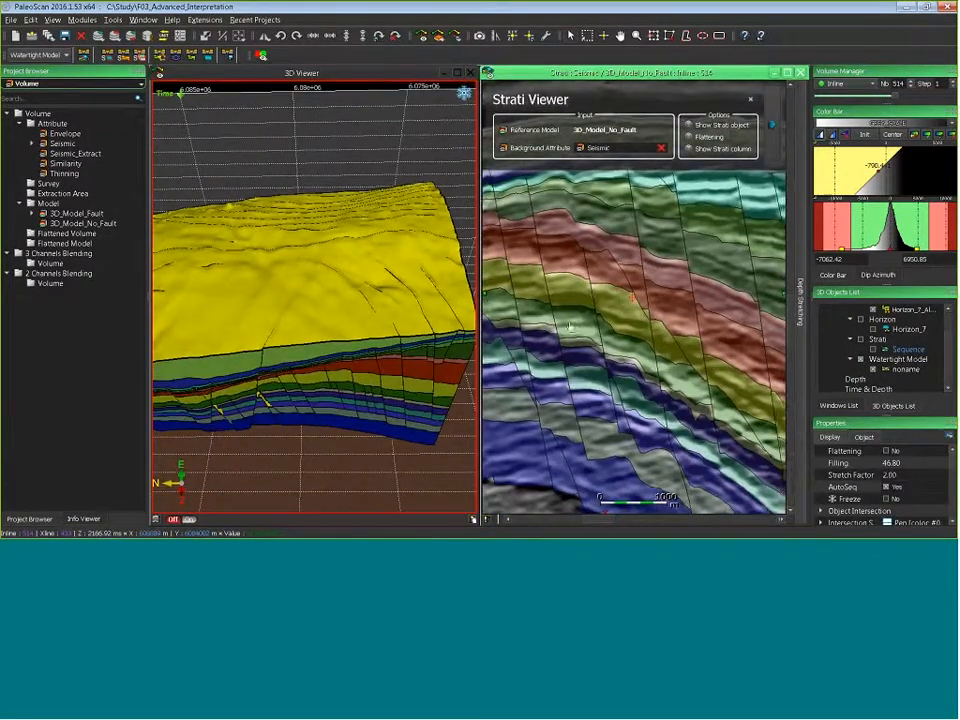
Select alternating layers and one fault of the watertight model on the section and compute the Allan Diagram for that fault
left_click(670, 258)
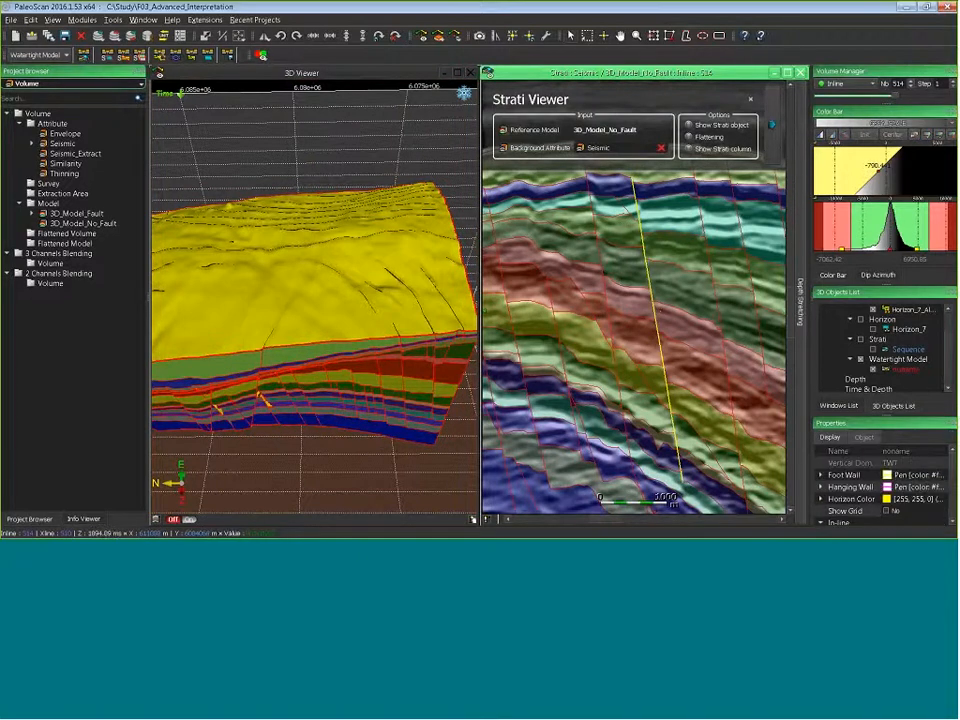
left_click(662, 193)
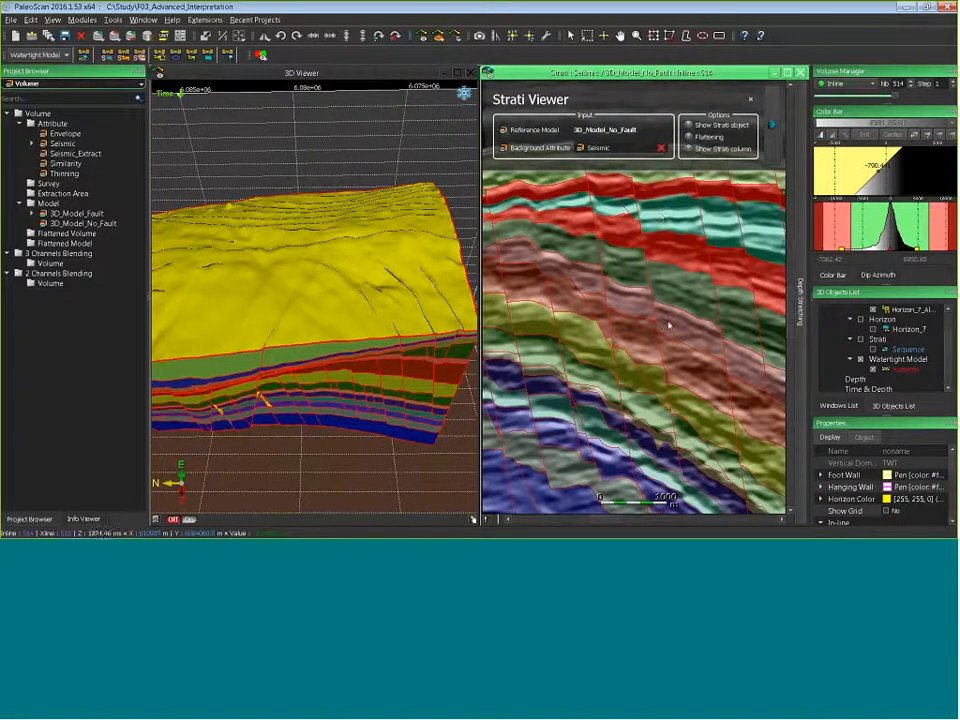
left_click(680, 399)
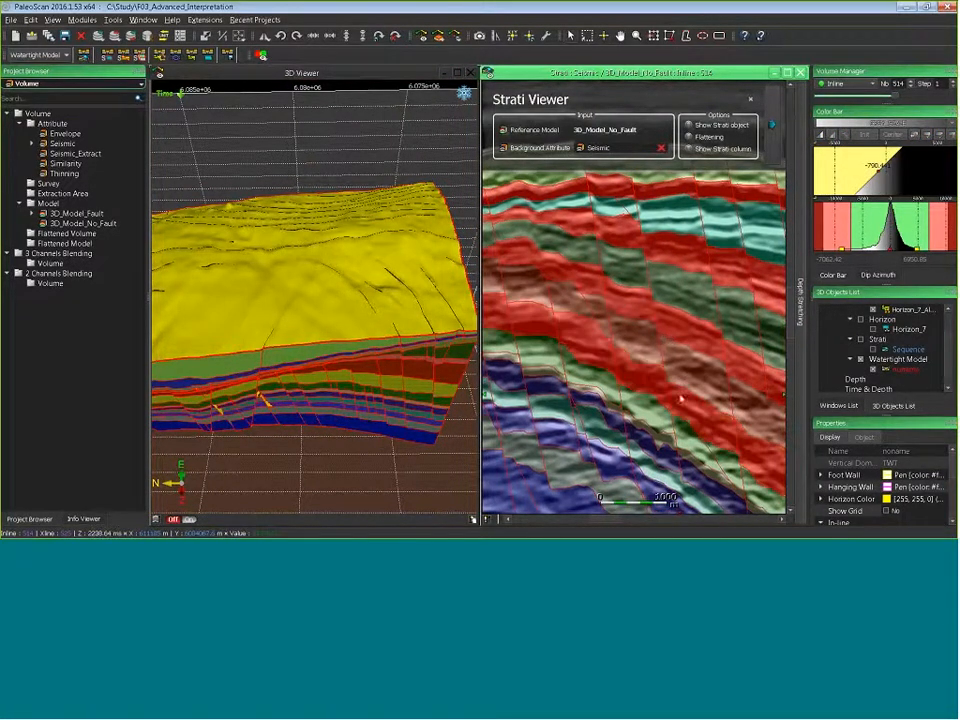
middle_click_drag(685, 445, 706, 401)
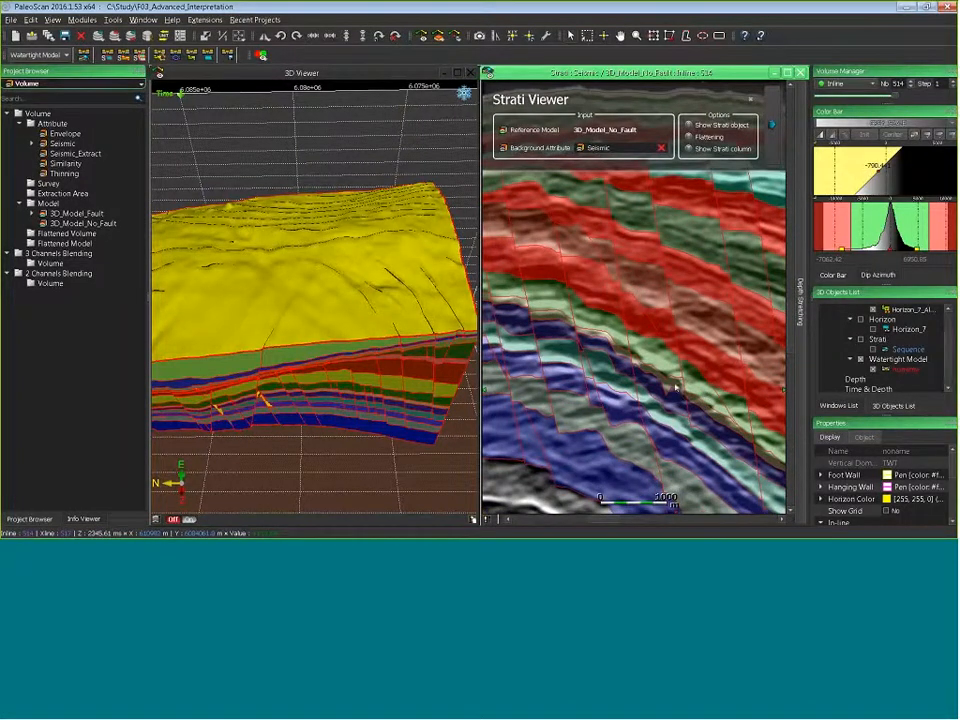
left_click(706, 450)
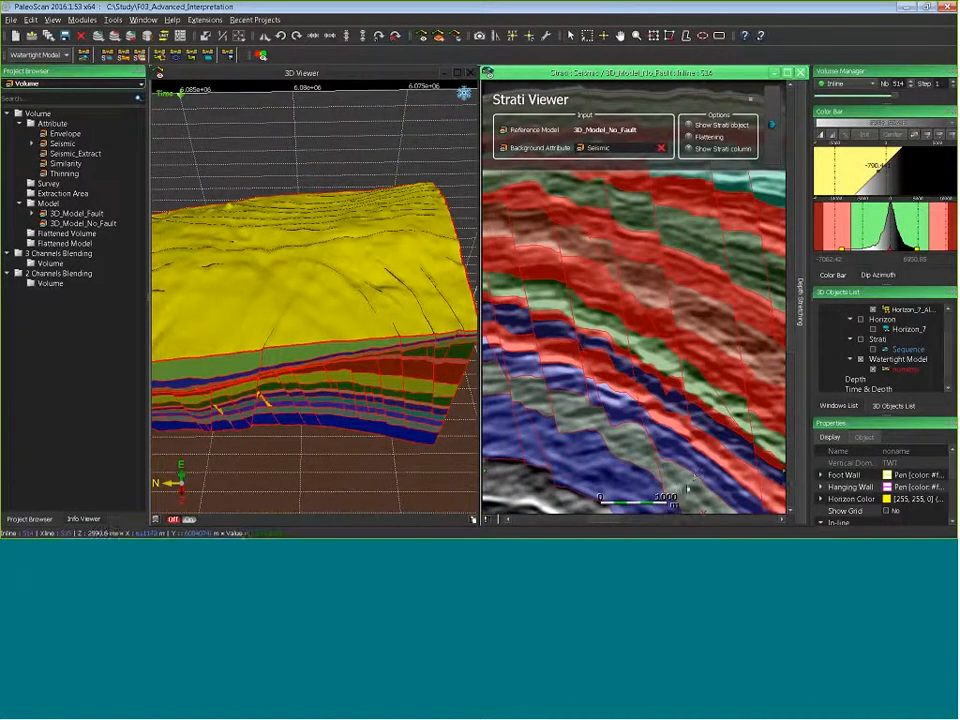
left_click(691, 485)
left_click(131, 37)
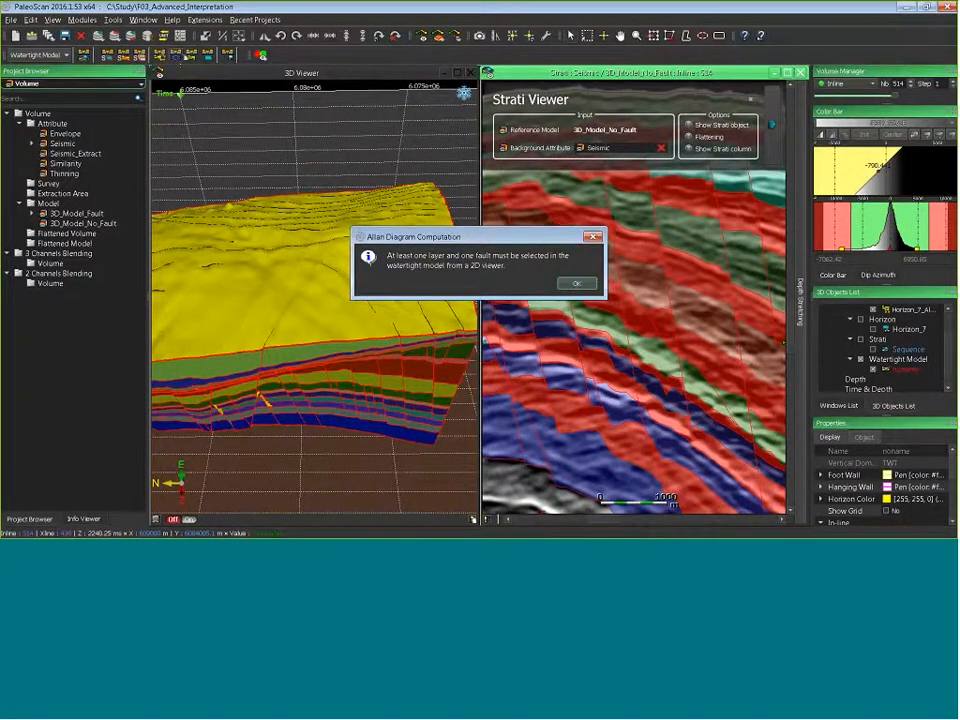
left_click(574, 284)
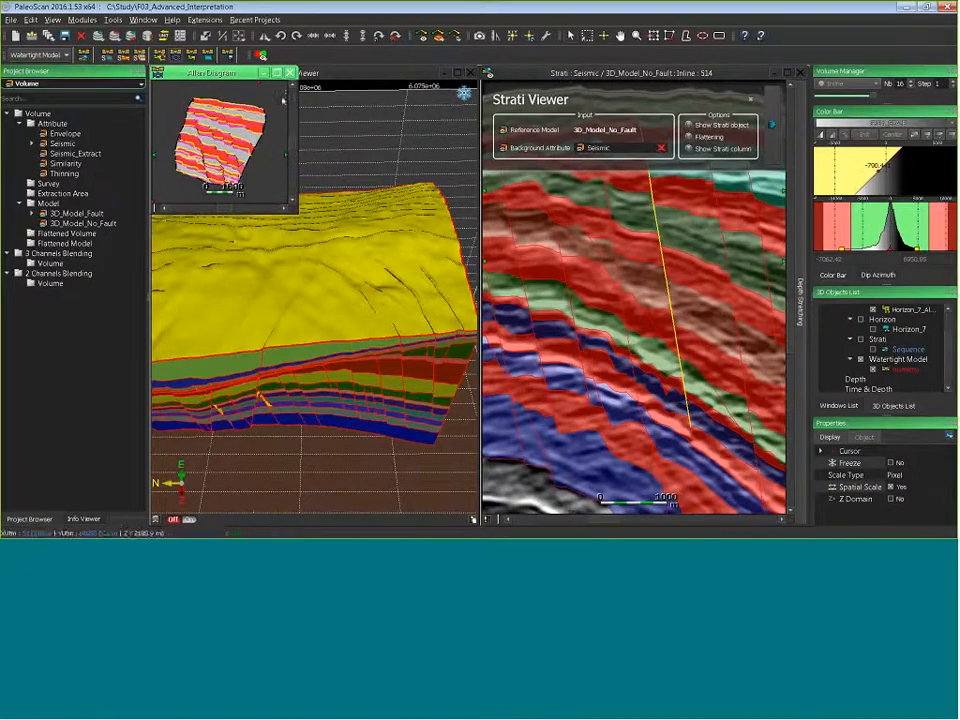
Enlarge the Allan Diagram window over the 3D Viewer and examine the footwall and hanging wall layer juxtapositions up close
left_click_drag(295, 213, 486, 521)
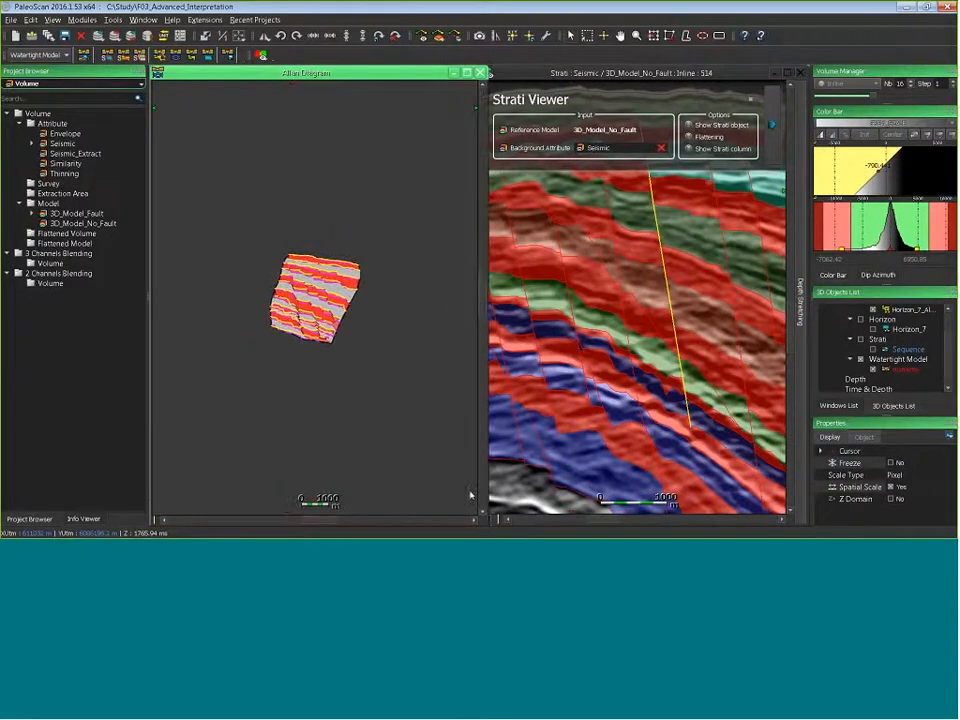
scroll(384, 371, "up", 8)
scroll(389, 398, "down", 8)
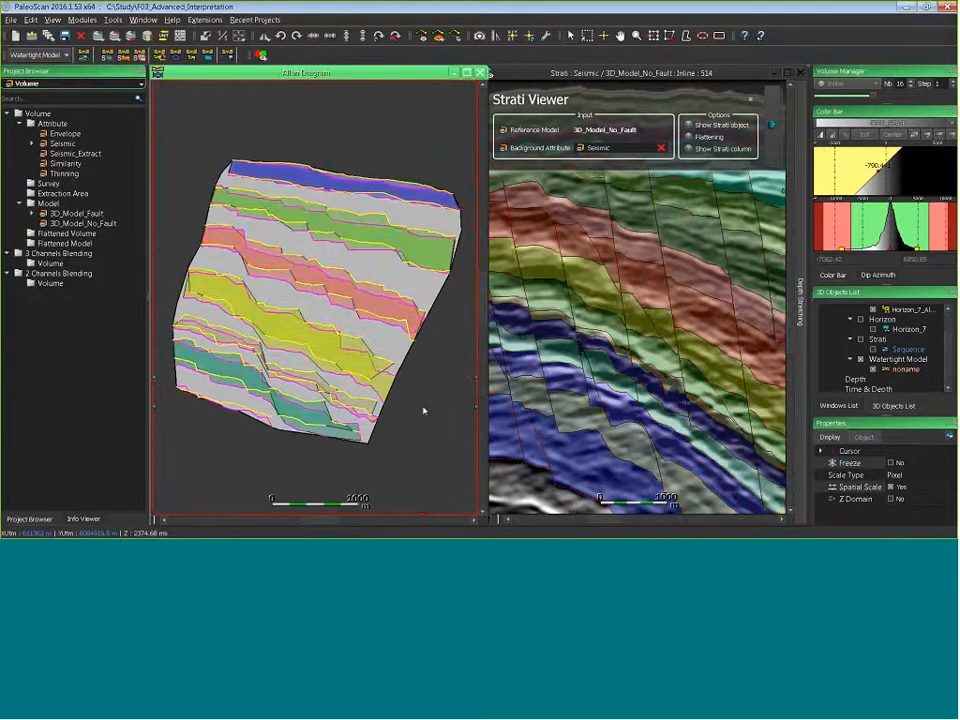
middle_click_drag(250, 301, 270, 140)
scroll(314, 292, "up", 2)
scroll(314, 292, "up", 3)
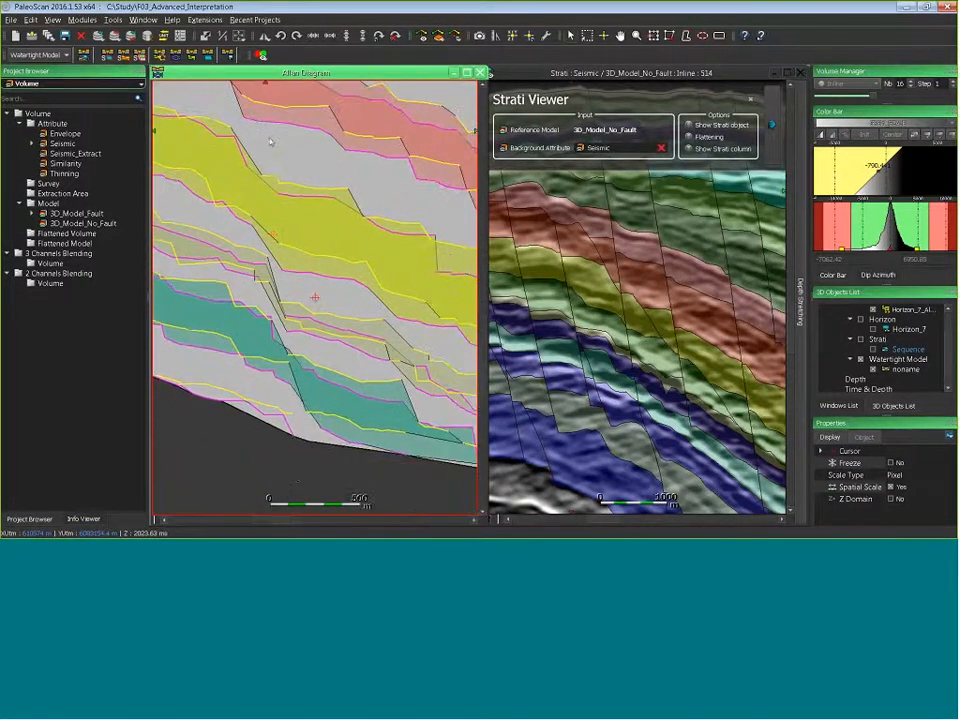
Locate a fault contact of the thin lower layer in the Allan Diagram on the section and highlight that layer in both views
left_click(264, 261)
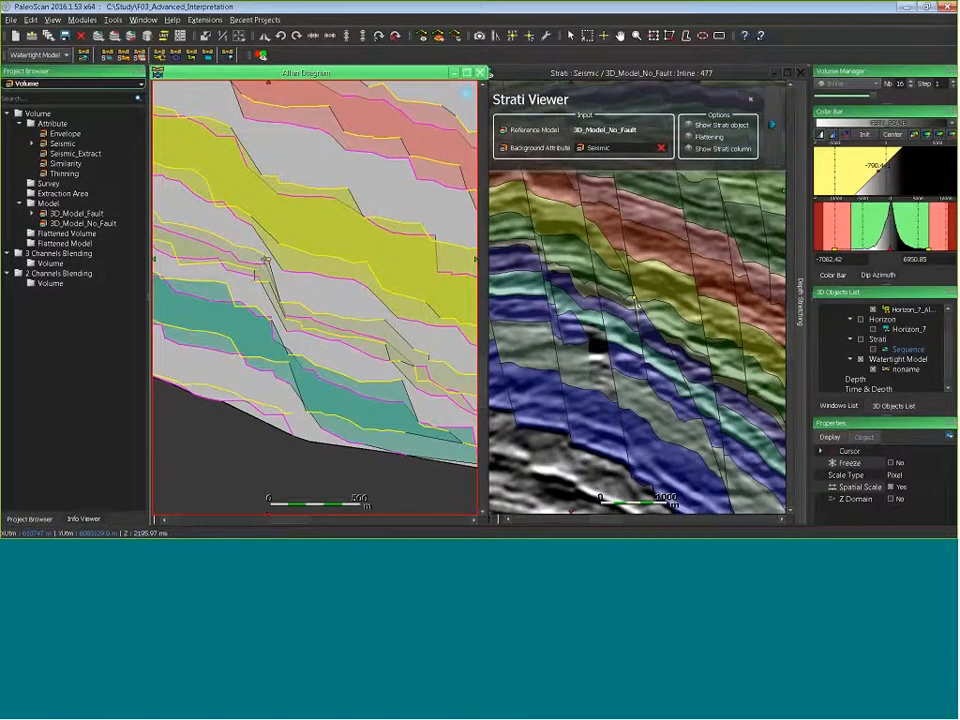
left_click(264, 261)
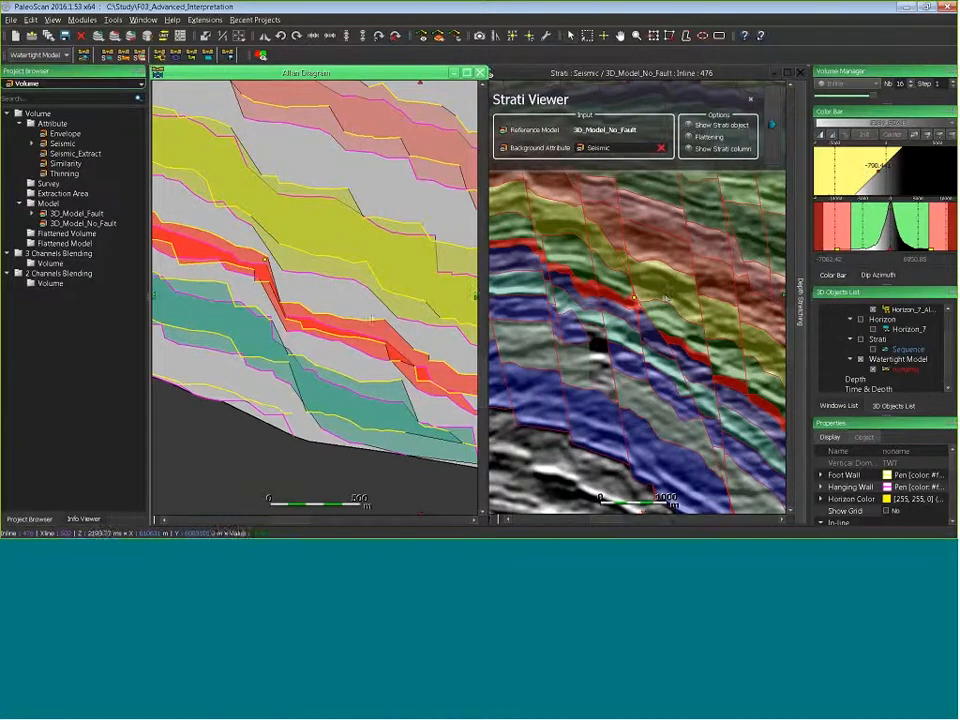
middle_click_drag(393, 362, 516, 459)
middle_click_drag(369, 240, 287, 306)
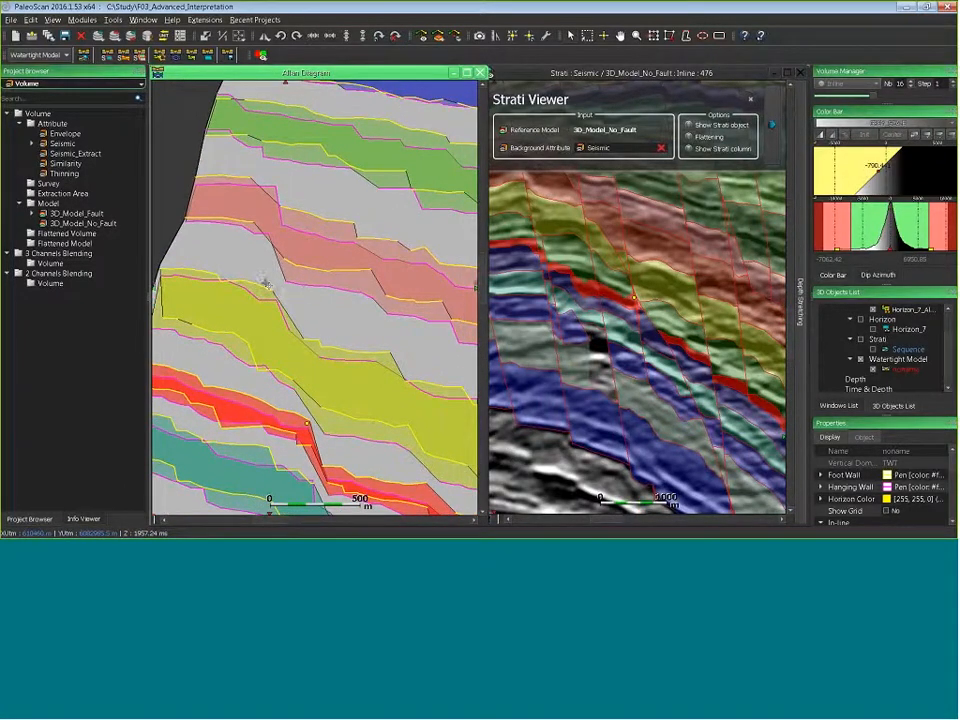
Pick points along the yellow, pink and green layer contacts in the Allan Diagram and compare them with the synchronized section
left_click(269, 290)
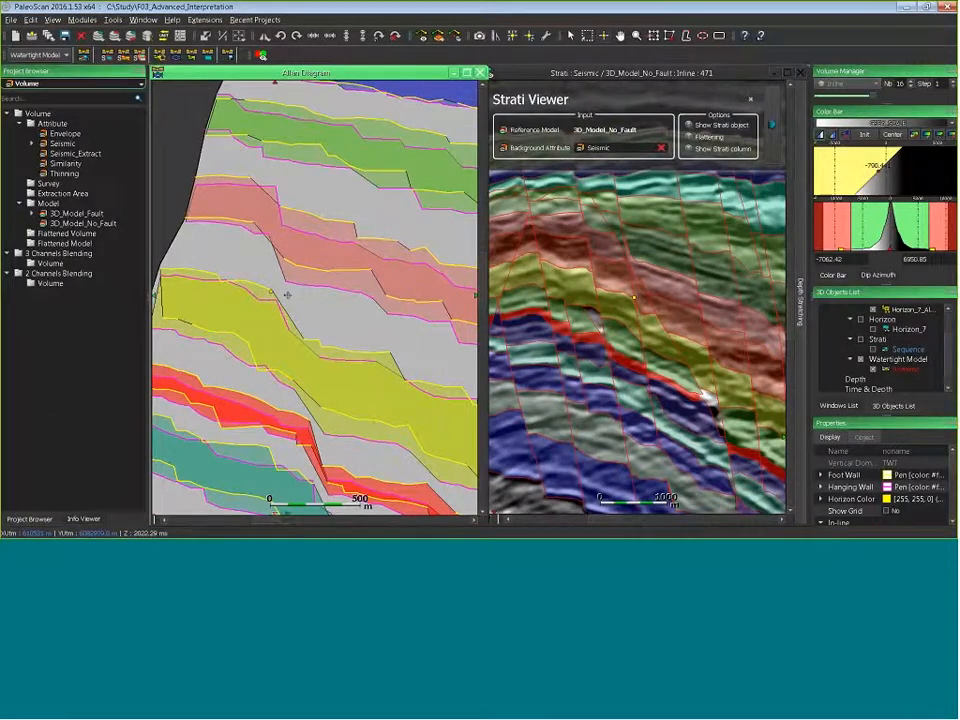
left_click(300, 229)
left_click(293, 238)
left_click(286, 260)
scroll(300, 277, "up", 3)
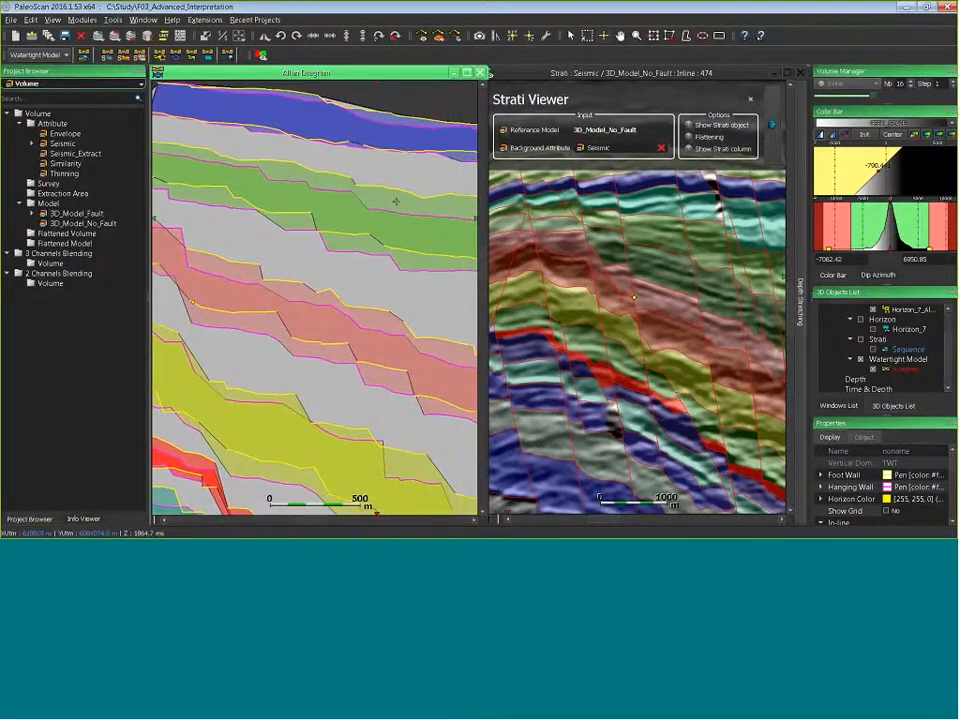
left_click(361, 233)
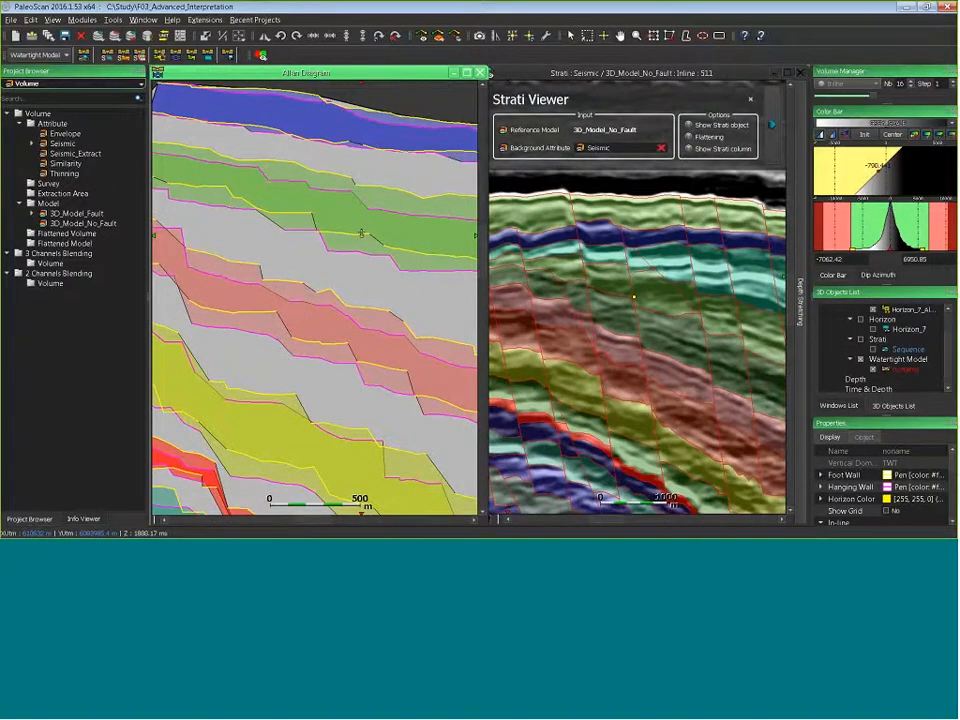